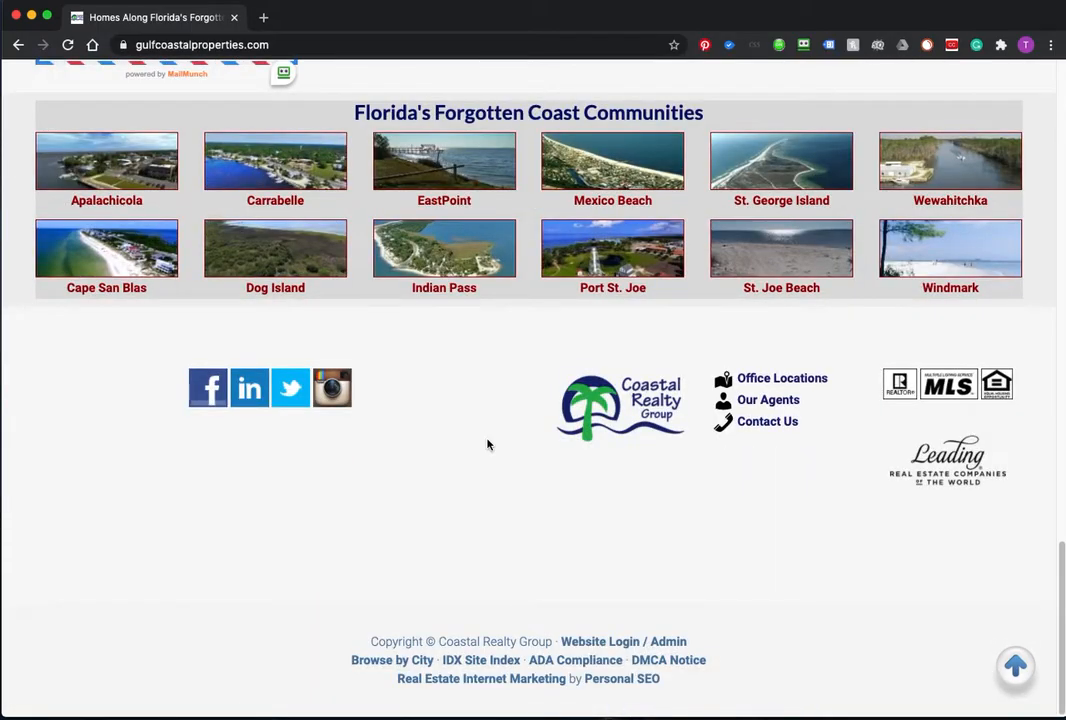
# Step: Append /wp-admin to the gulfcoastalproperties.com address to load the WordPress login page
pyautogui.scroll(15, 487, 444)
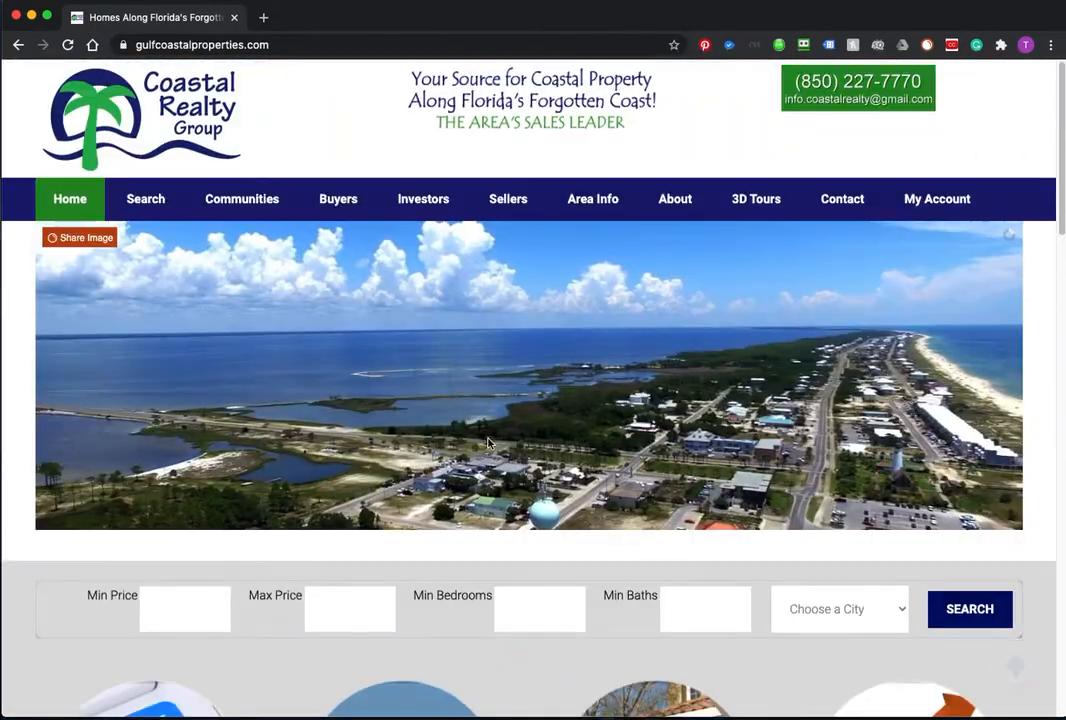
pyautogui.click(308, 44)
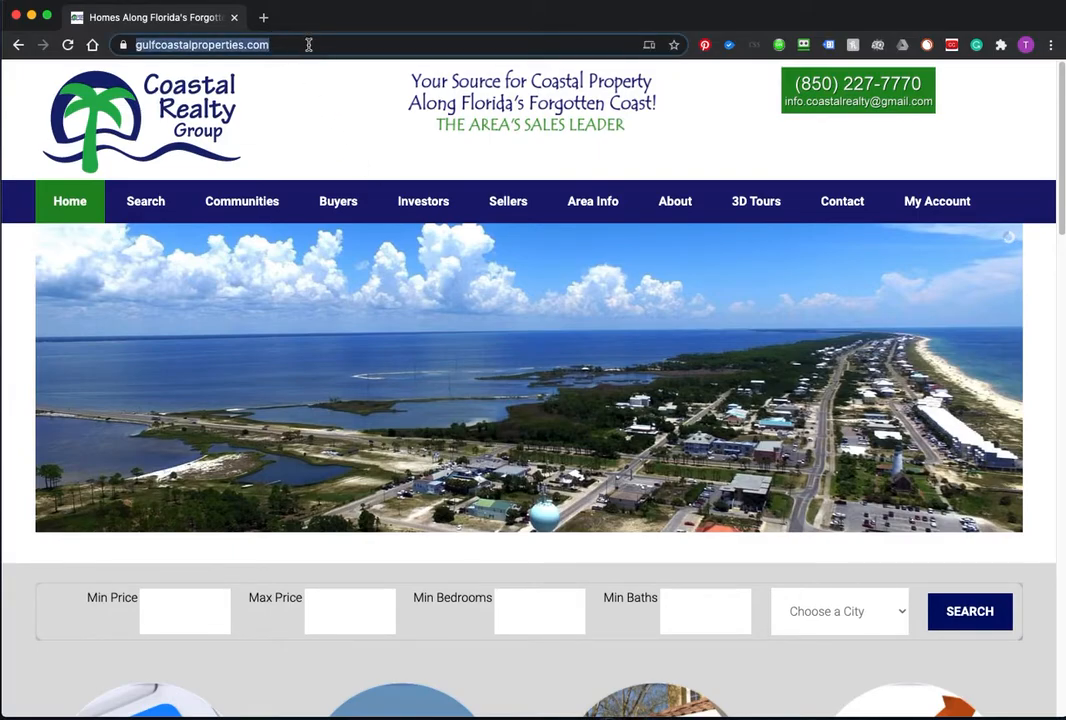
pyautogui.click(308, 44)
pyautogui.write('/')
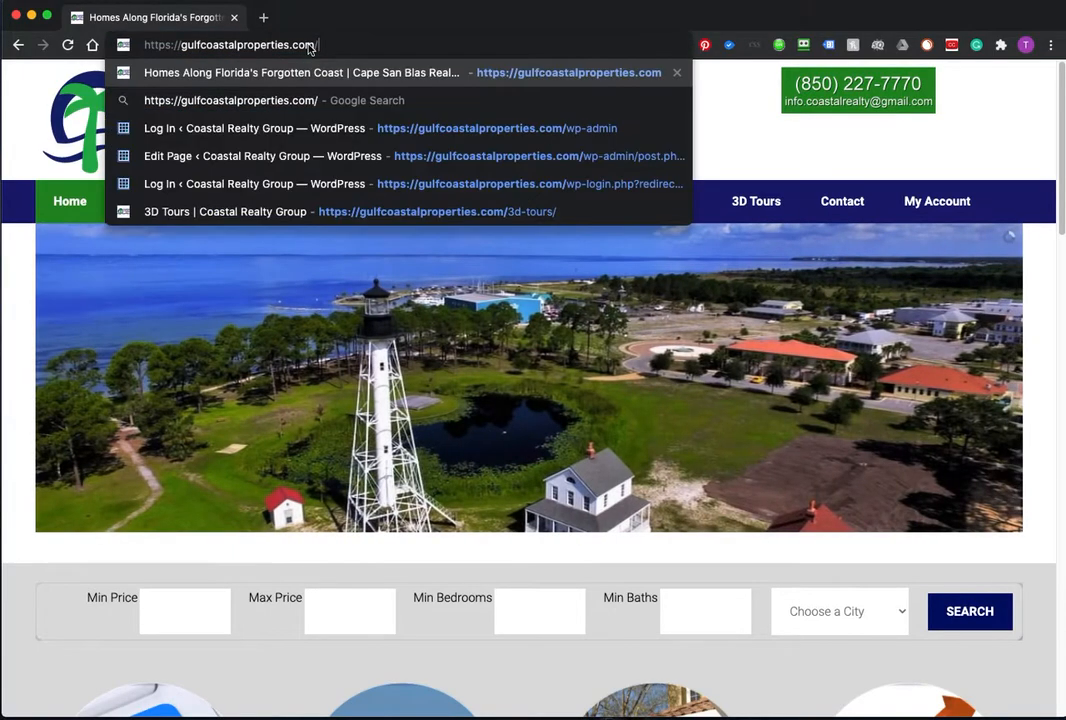
pyautogui.write('wp-admin')
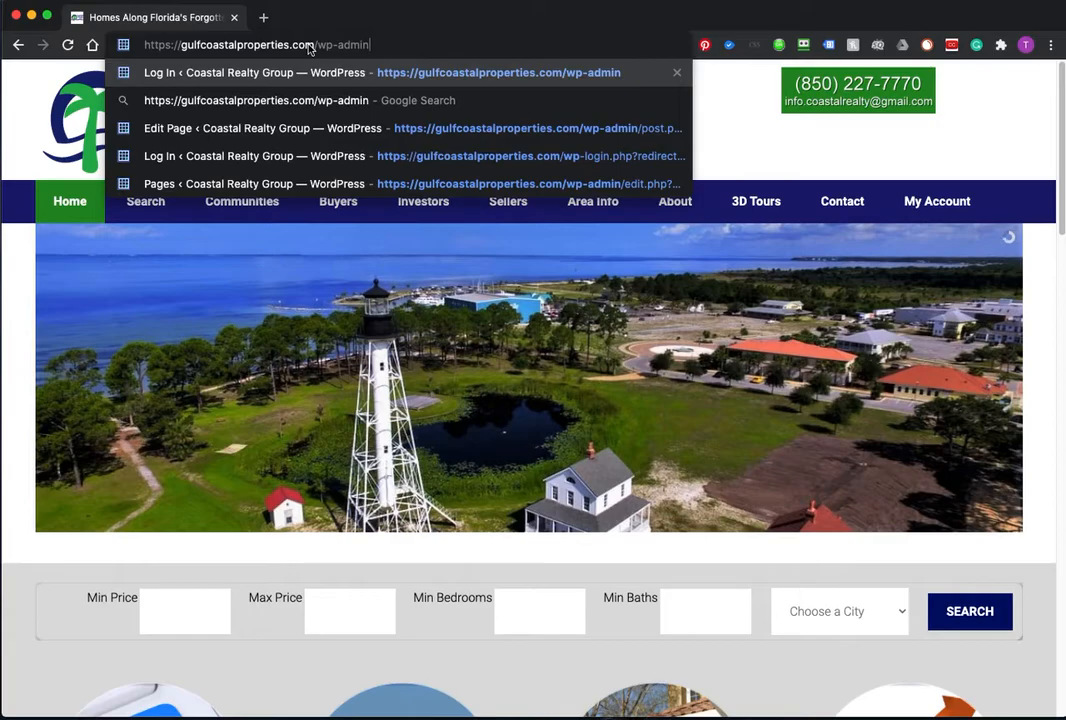
pyautogui.press('Return')
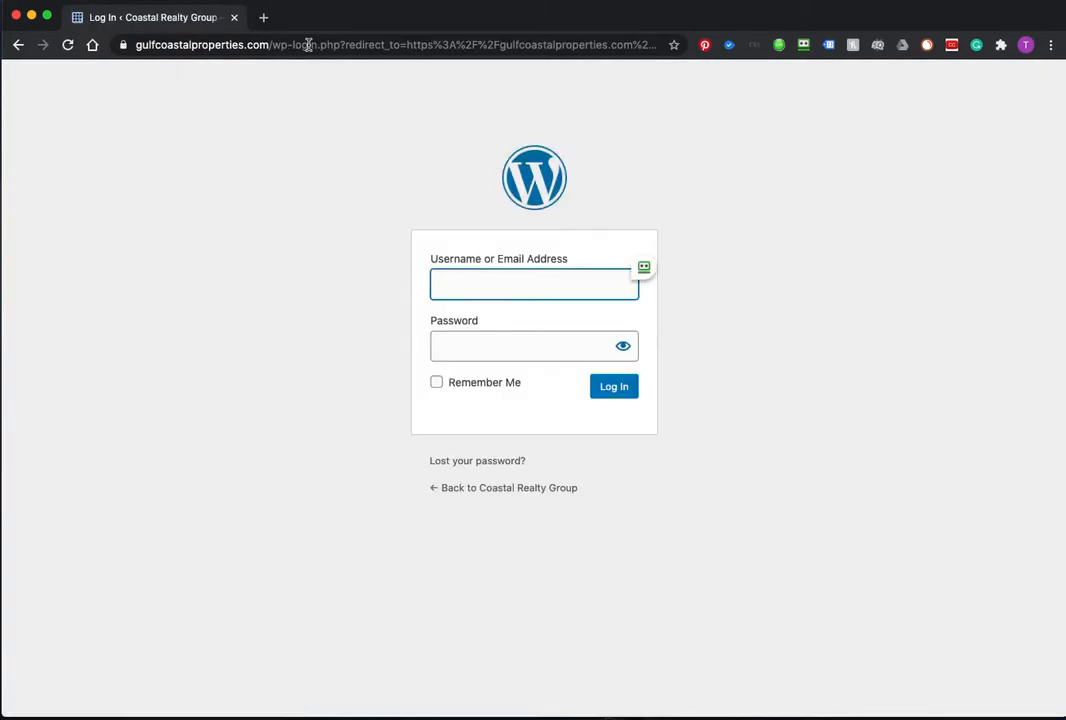
# Step: Log in using the saved username and password from the password manager
pyautogui.click(644, 267)
pyautogui.click(695, 278)
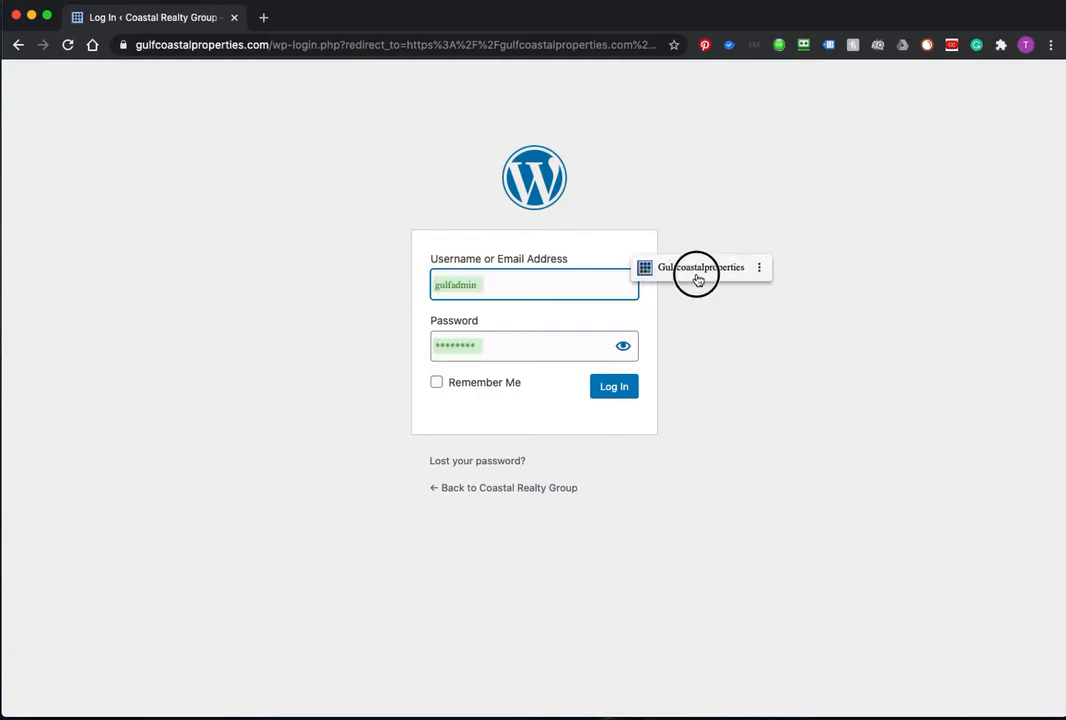
pyautogui.click(618, 392)
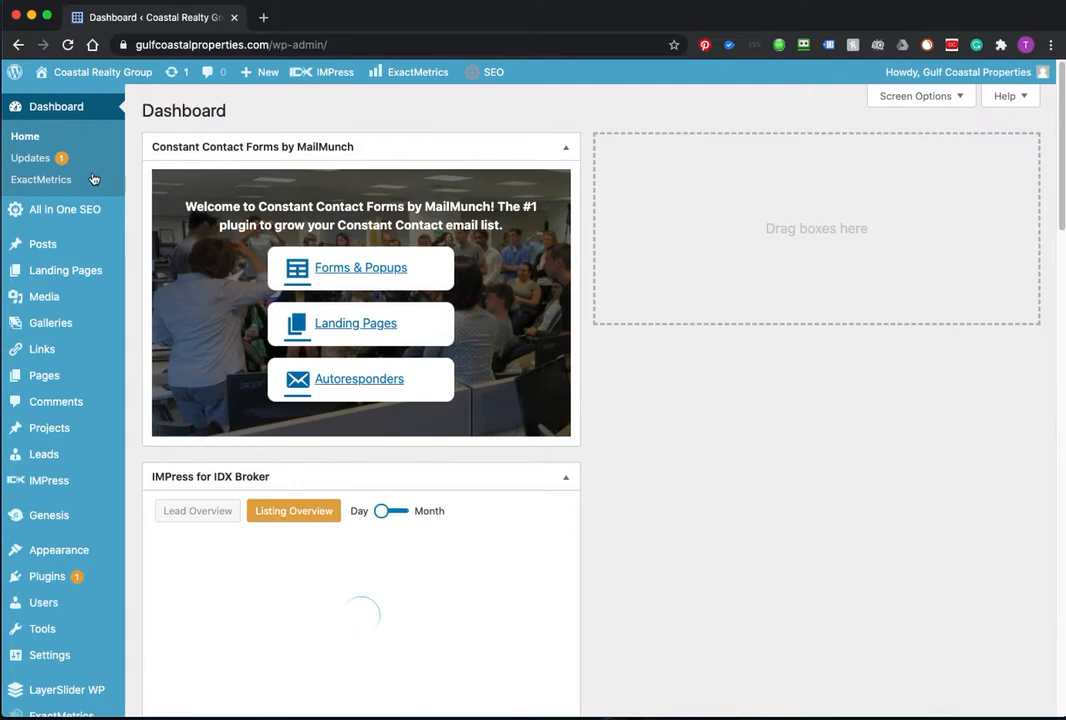
# Step: Select all pending plugin updates on the Updates page and start updating them
pyautogui.click(38, 162)
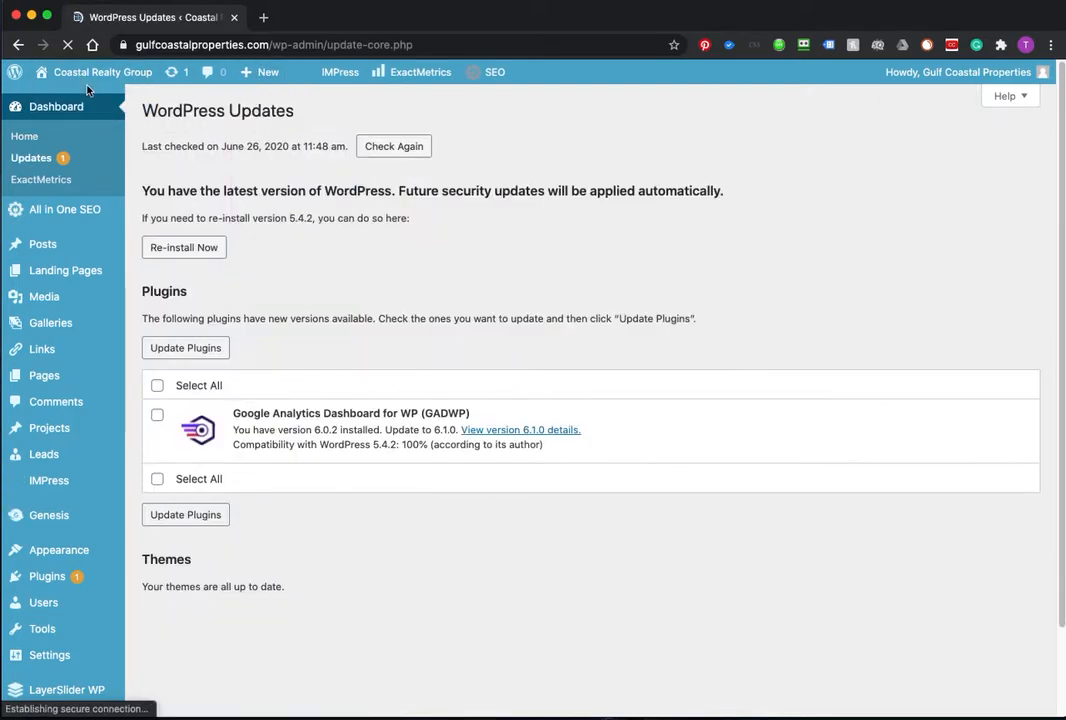
pyautogui.click(157, 387)
pyautogui.click(184, 354)
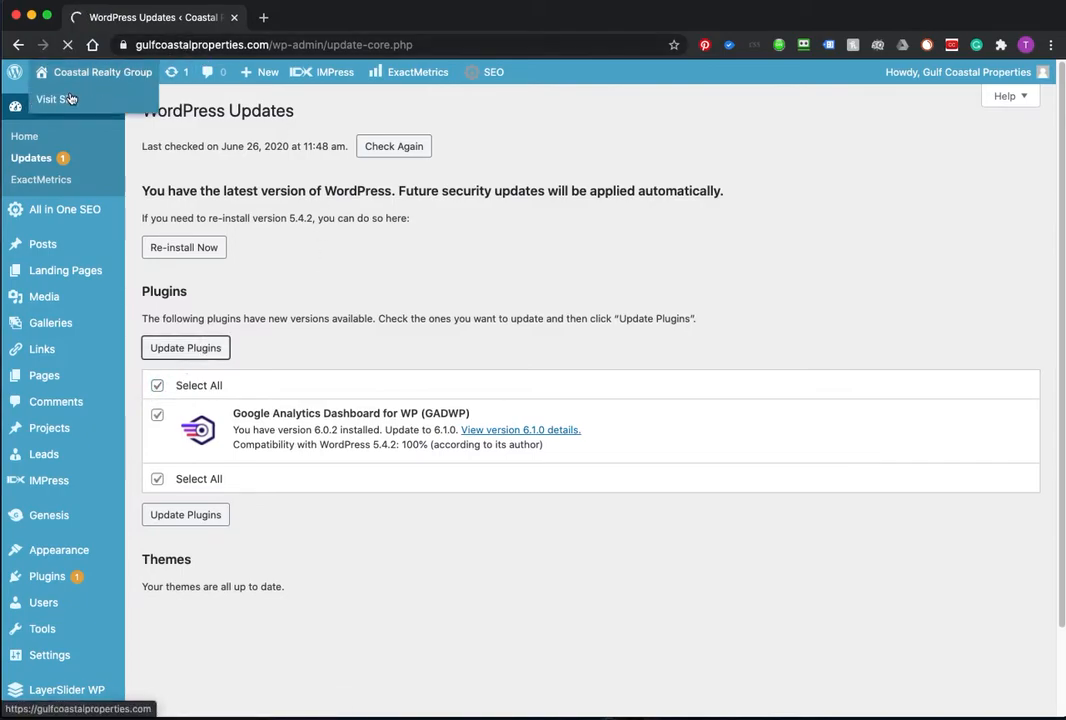
# Step: Open the live site in a new tab and go to its 3D Tours page
pyautogui.rightClick(80, 92)
pyautogui.click(105, 98)
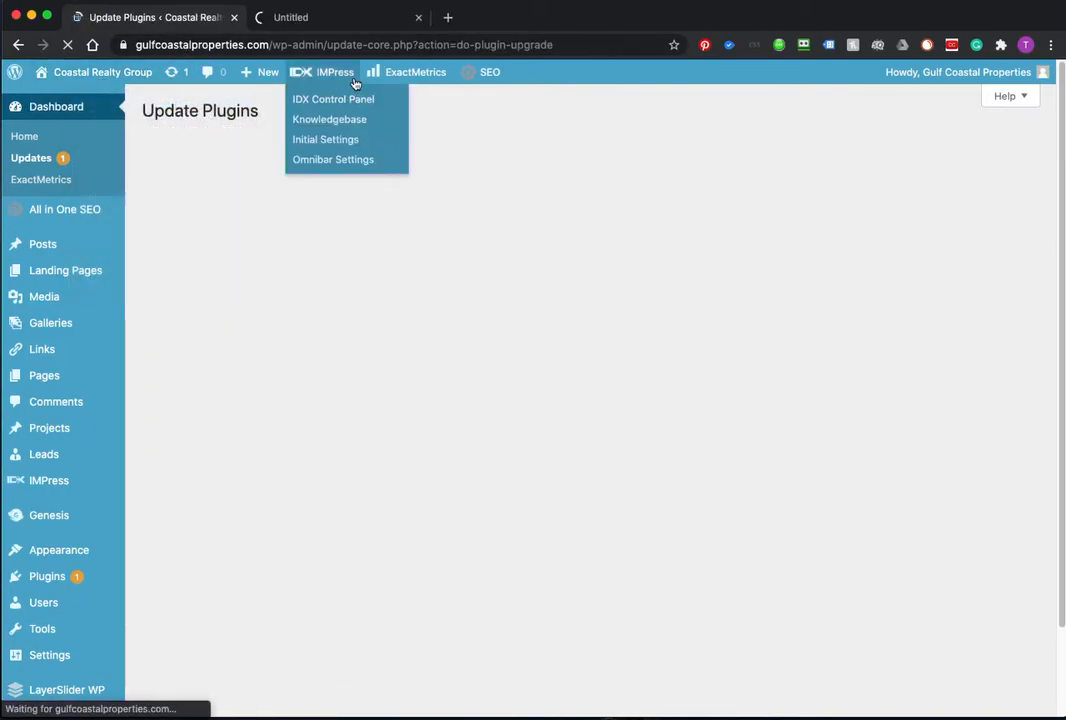
pyautogui.click(347, 17)
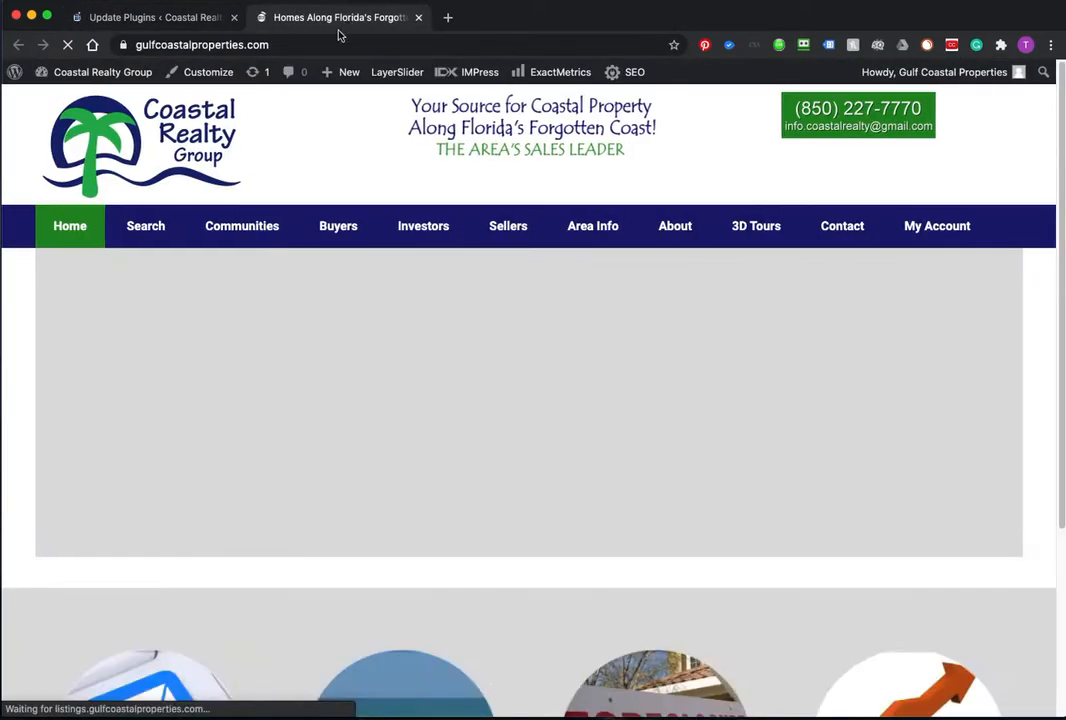
pyautogui.click(745, 227)
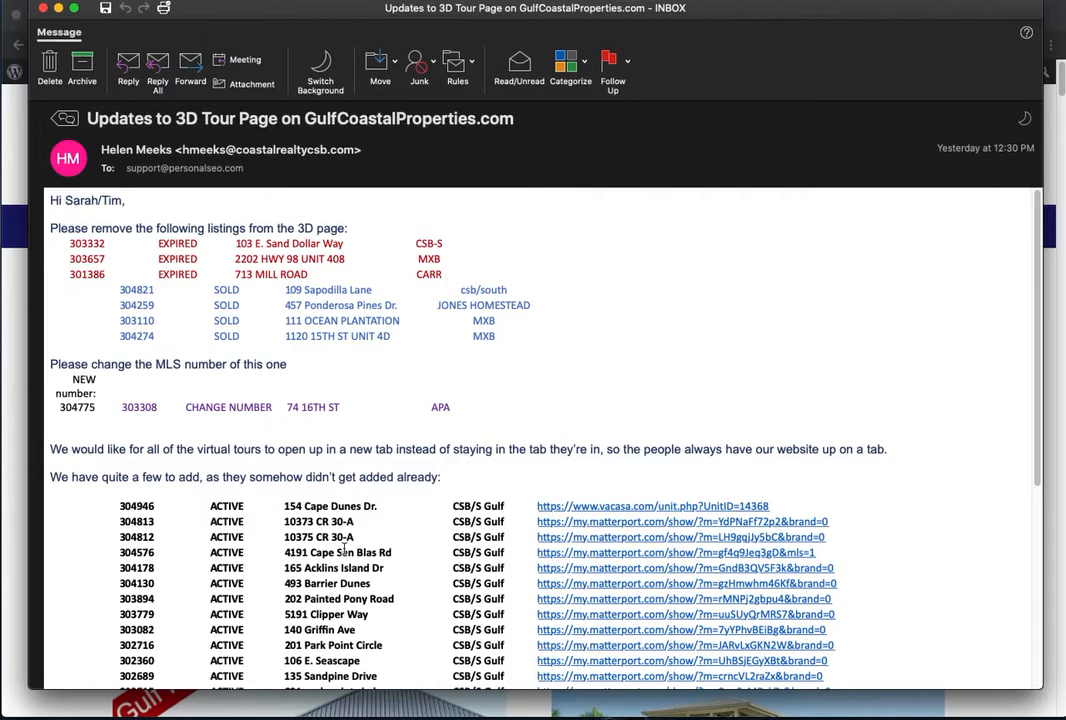
# Step: Read through the email, highlighting the three EXPIRED and four SOLD listings to remove
pyautogui.scroll(-10, 374, 545)
pyautogui.scroll(5, 545, 389)
pyautogui.scroll(-5, 418, 575)
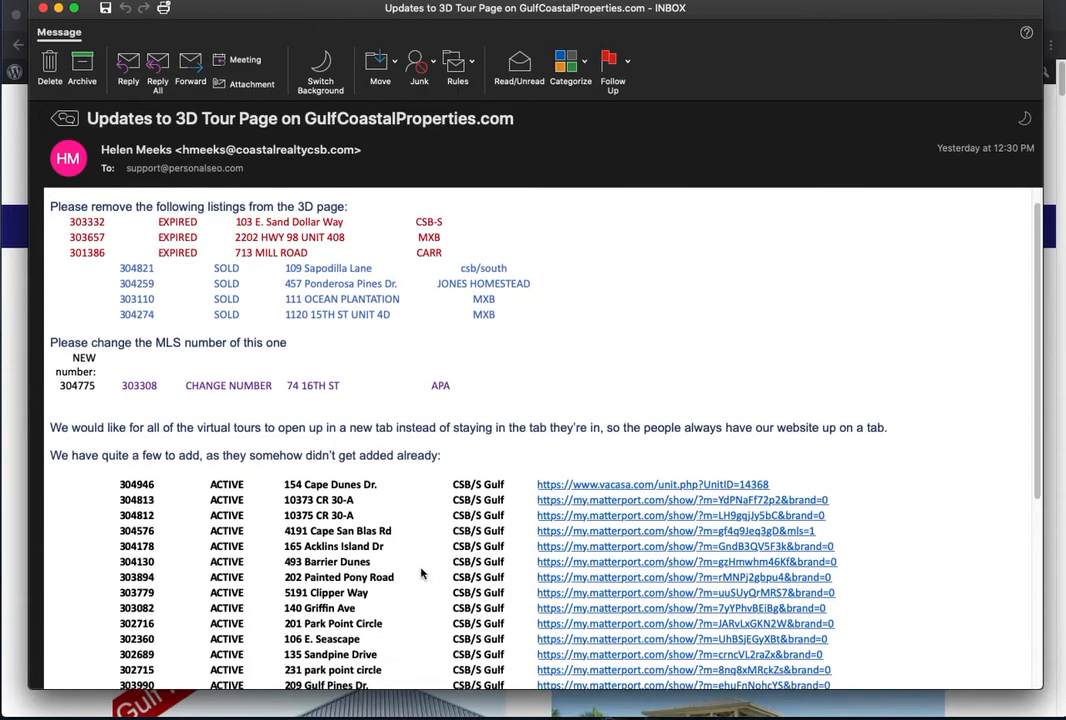
pyautogui.scroll(5, 421, 573)
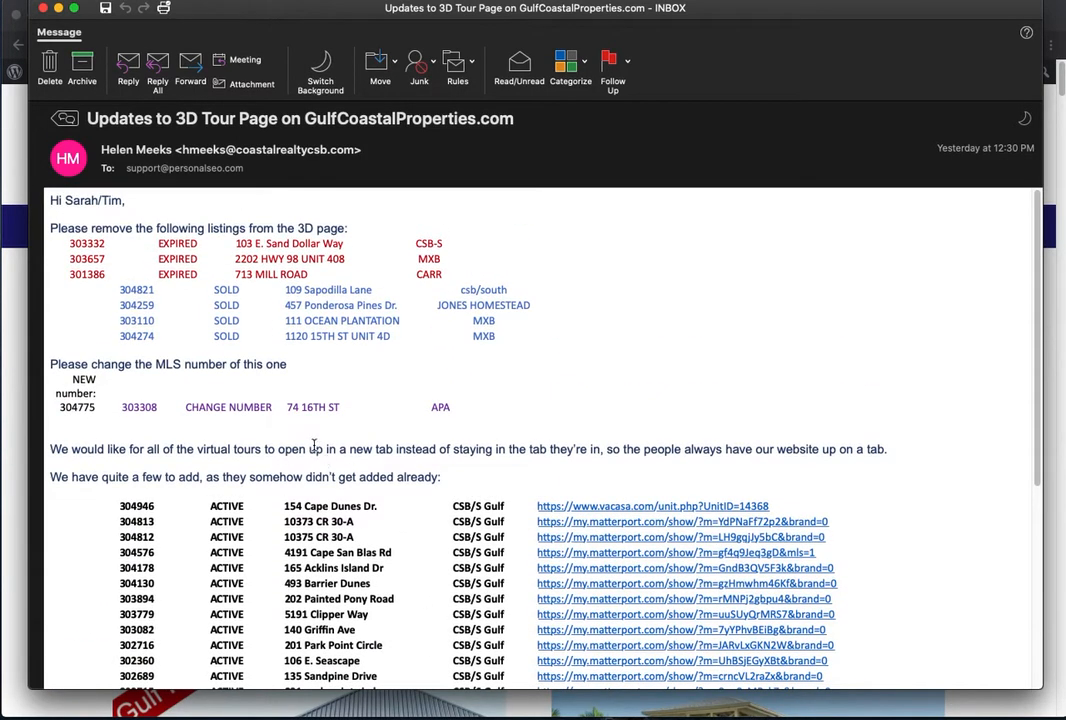
pyautogui.click(72, 243)
pyautogui.moveTo(72, 243); pyautogui.dragTo(452, 274)
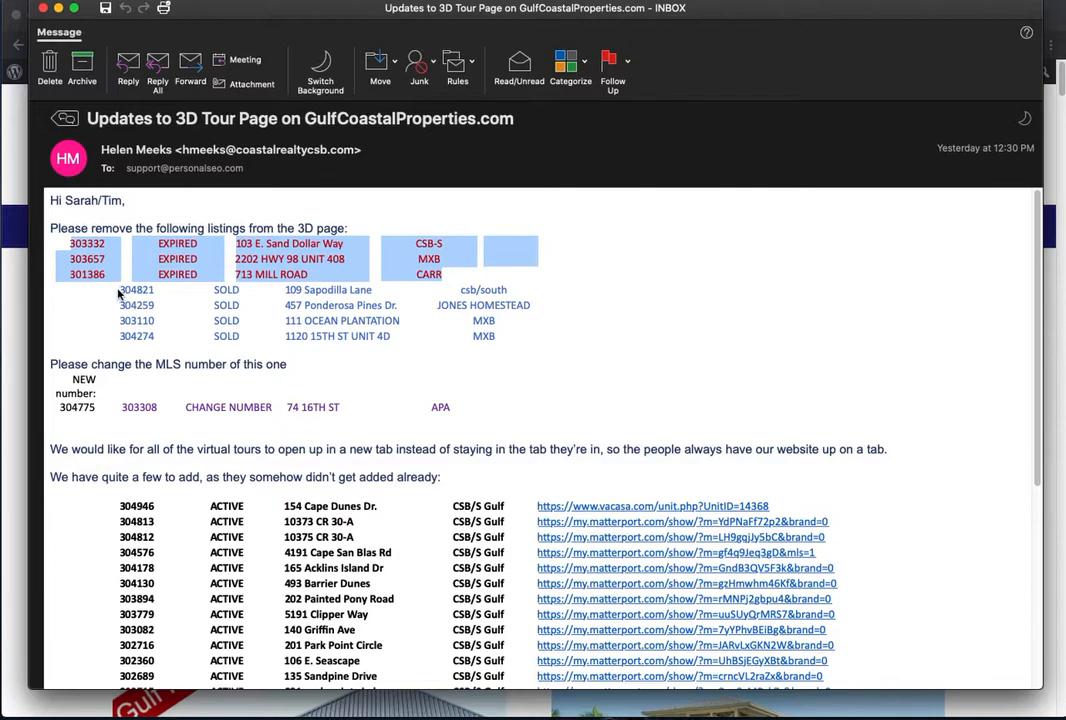
pyautogui.moveTo(95, 292); pyautogui.dragTo(600, 370)
# Step: Highlight the listing whose MLS number changes, then move the email window aside
pyautogui.click(100, 326)
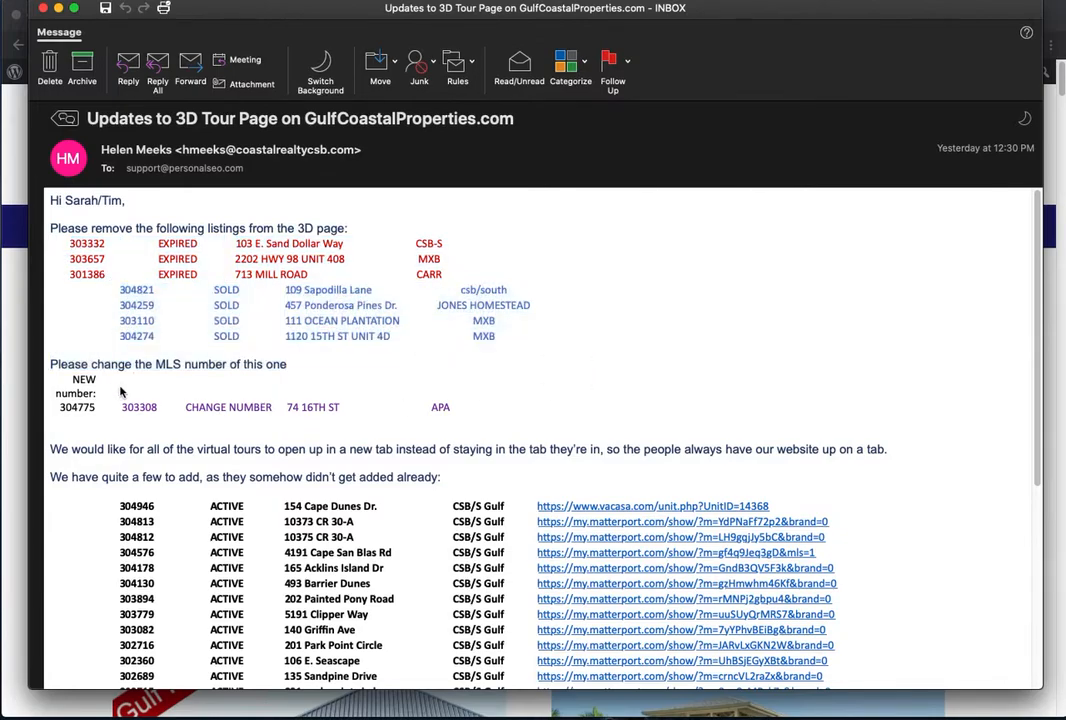
pyautogui.moveTo(103, 413); pyautogui.dragTo(535, 395)
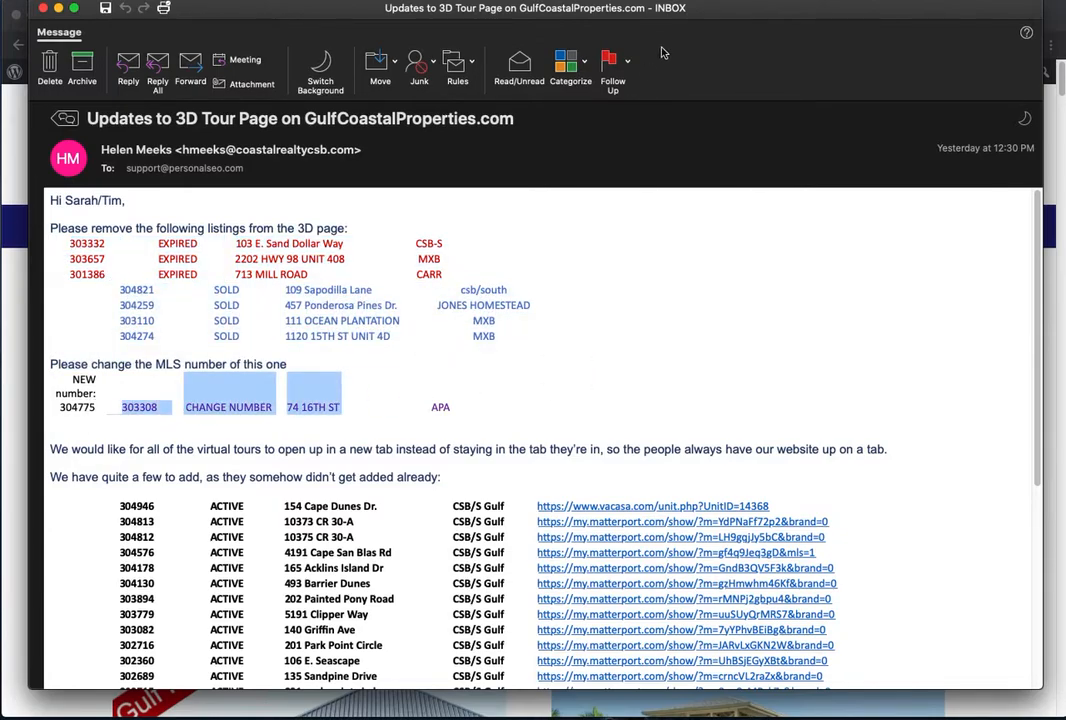
pyautogui.moveTo(686, 27)
pyautogui.mouseDown()
pyautogui.moveTo(689, 40)
pyautogui.moveTo(204, 42)
pyautogui.moveTo(827, 45)
pyautogui.moveTo(681, 18)
pyautogui.mouseUp()
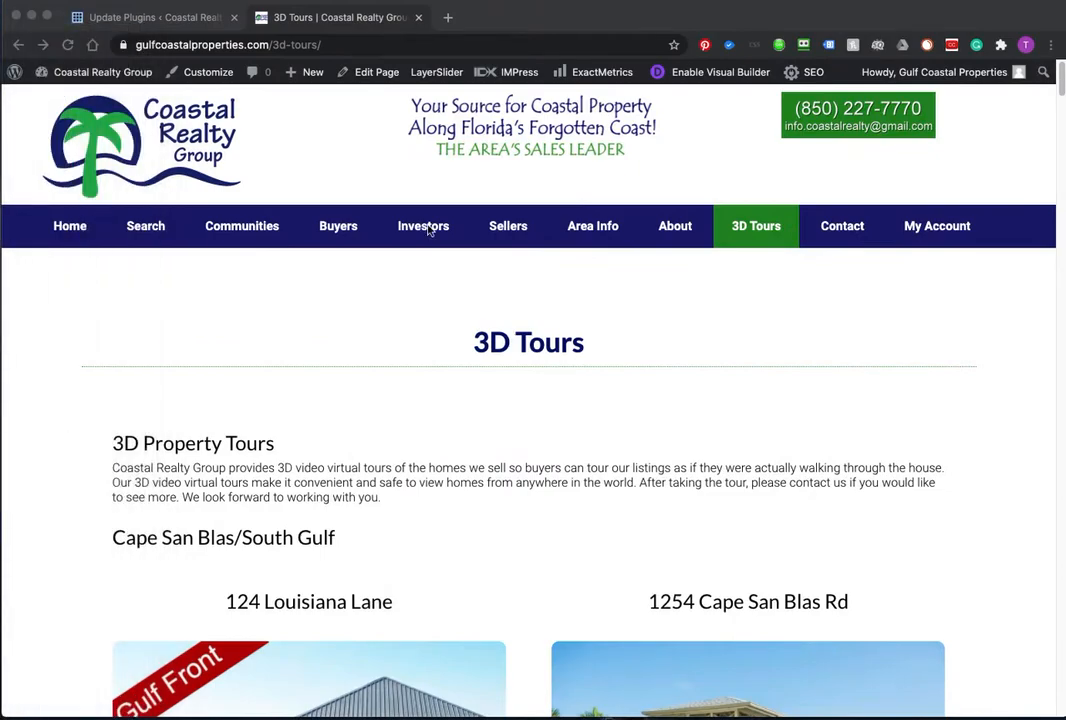
pyautogui.scroll(-5, 504, 390)
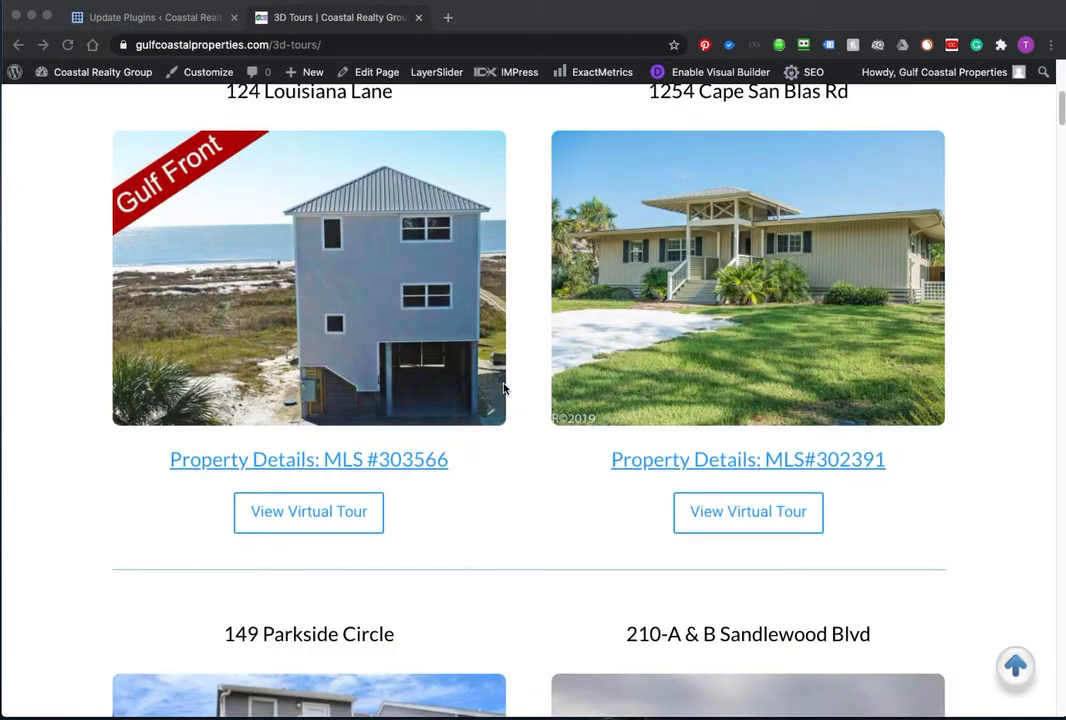
pyautogui.scroll(4, 504, 390)
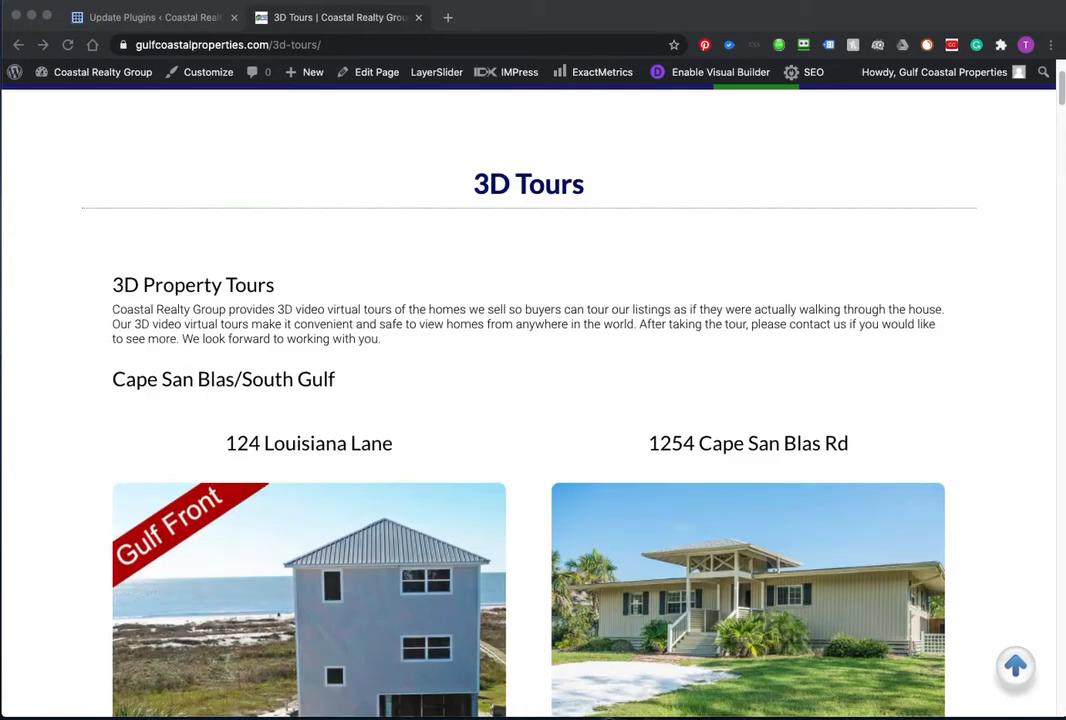
pyautogui.scroll(-10, 489, 443)
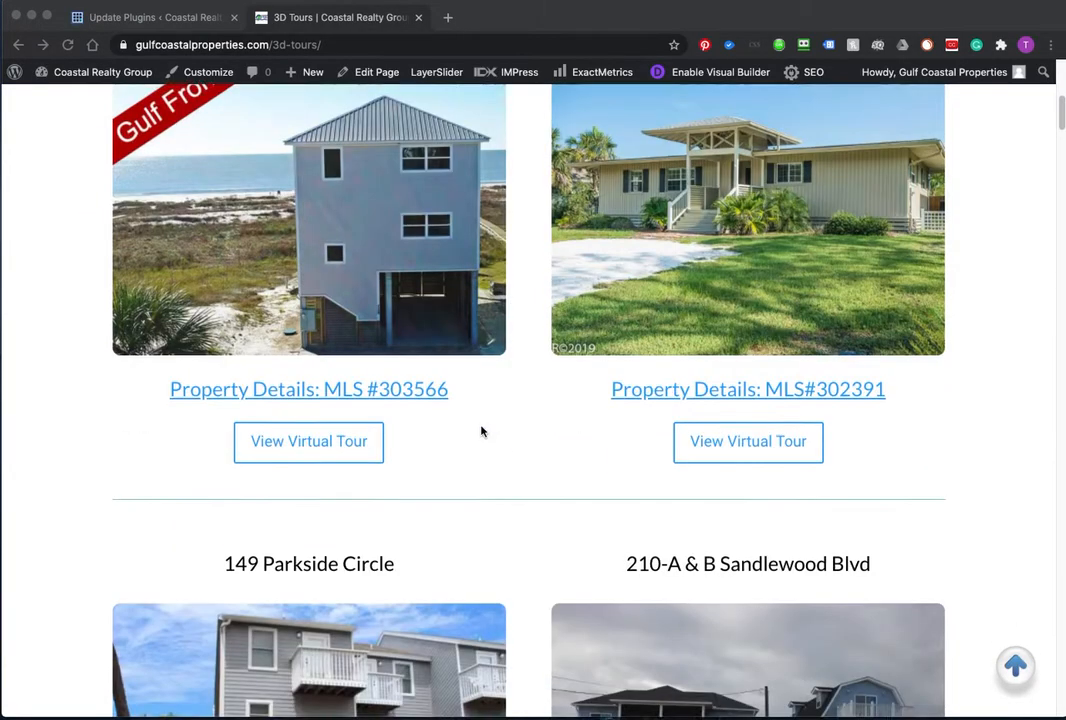
pyautogui.scroll(-20, 481, 431)
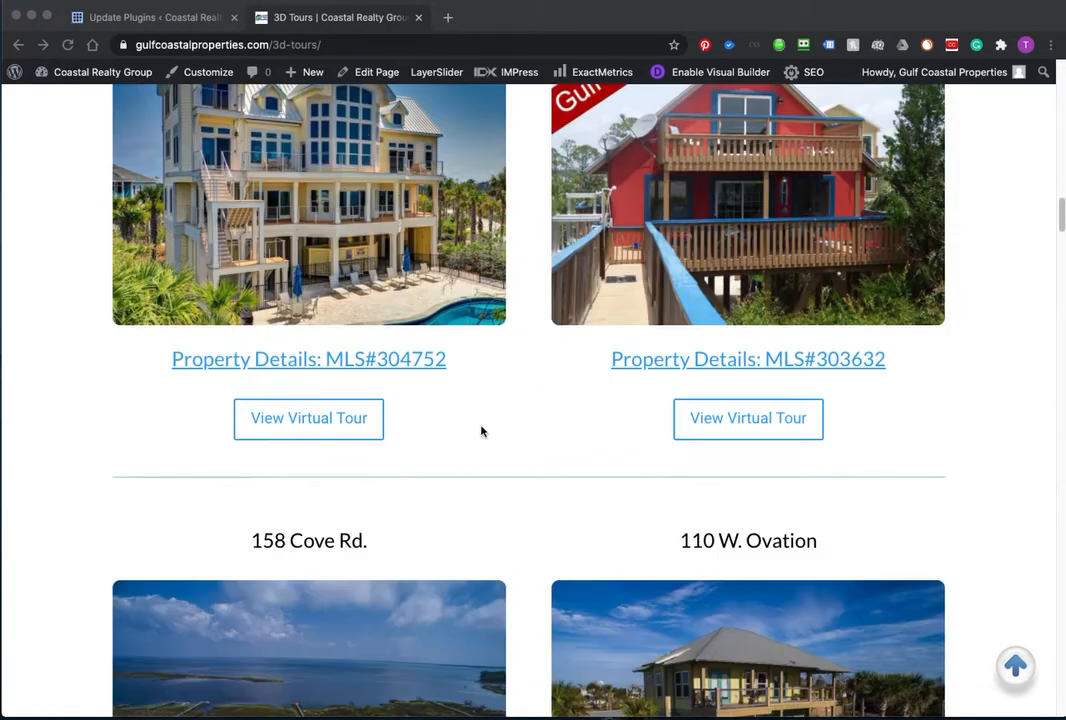
pyautogui.scroll(-20, 481, 431)
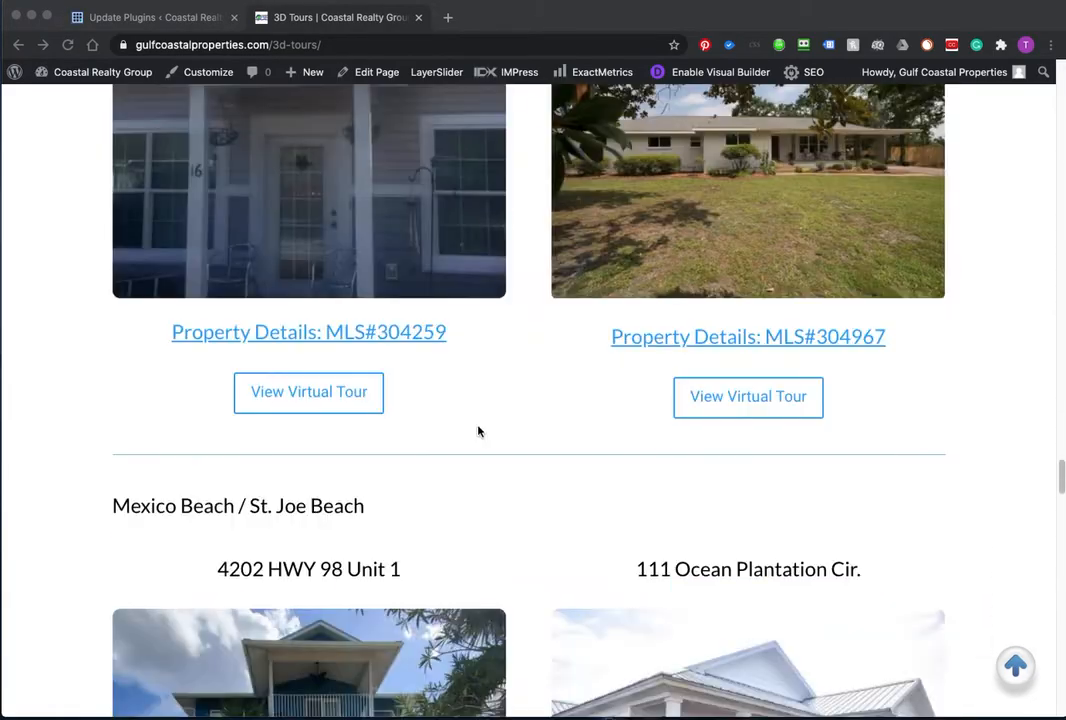
pyautogui.scroll(-6, 479, 431)
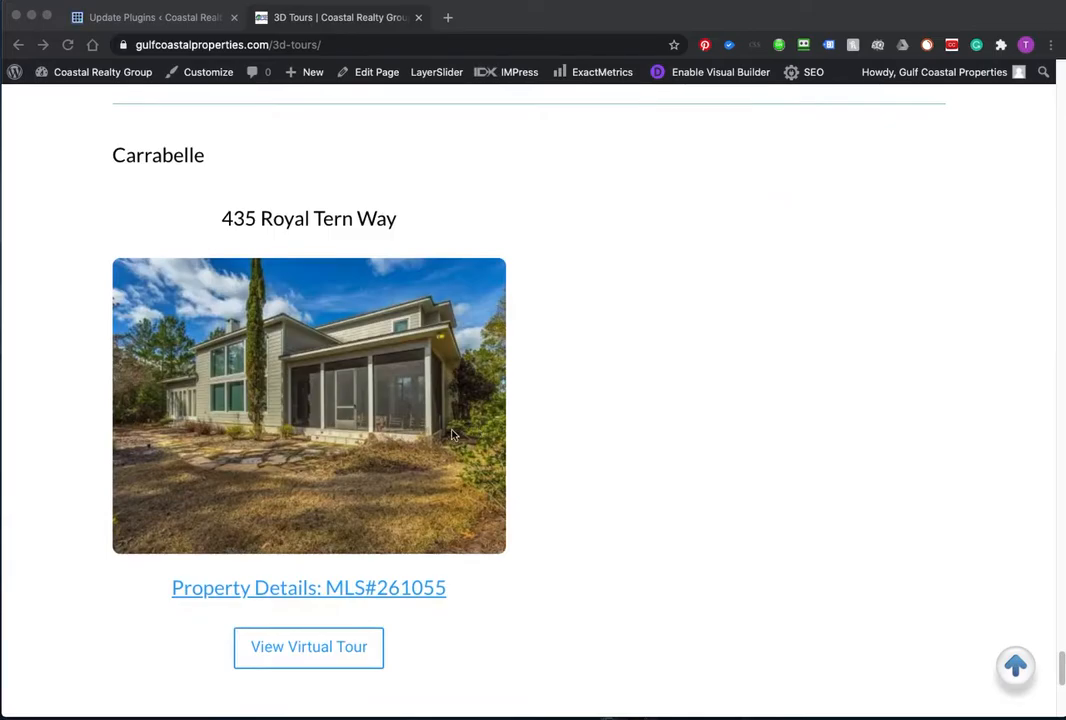
pyautogui.scroll(12, 470, 450)
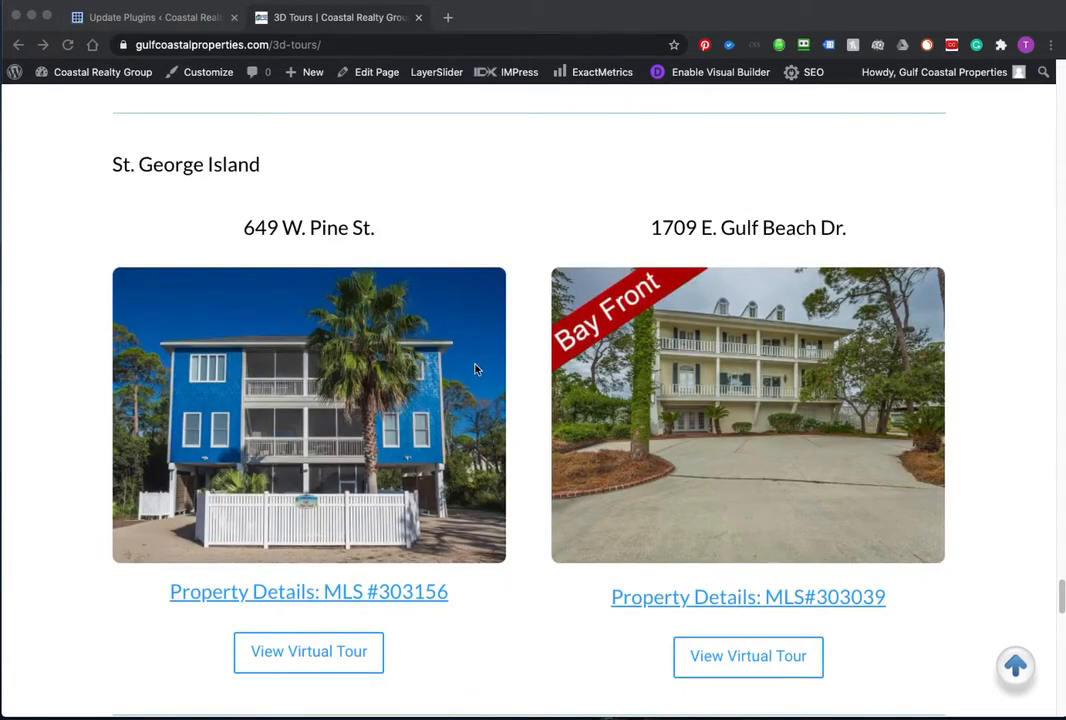
pyautogui.scroll(-15, 500, 380)
pyautogui.scroll(5, 525, 393)
pyautogui.scroll(20, 525, 393)
pyautogui.scroll(15, 525, 393)
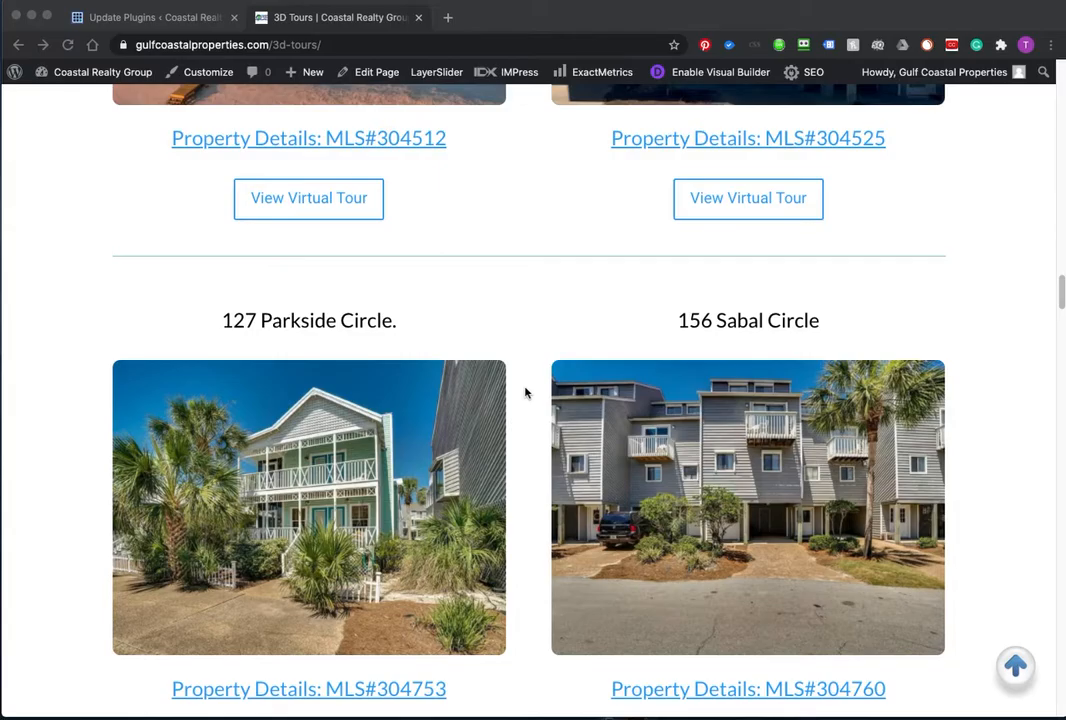
pyautogui.scroll(15, 525, 393)
pyautogui.scroll(10, 522, 393)
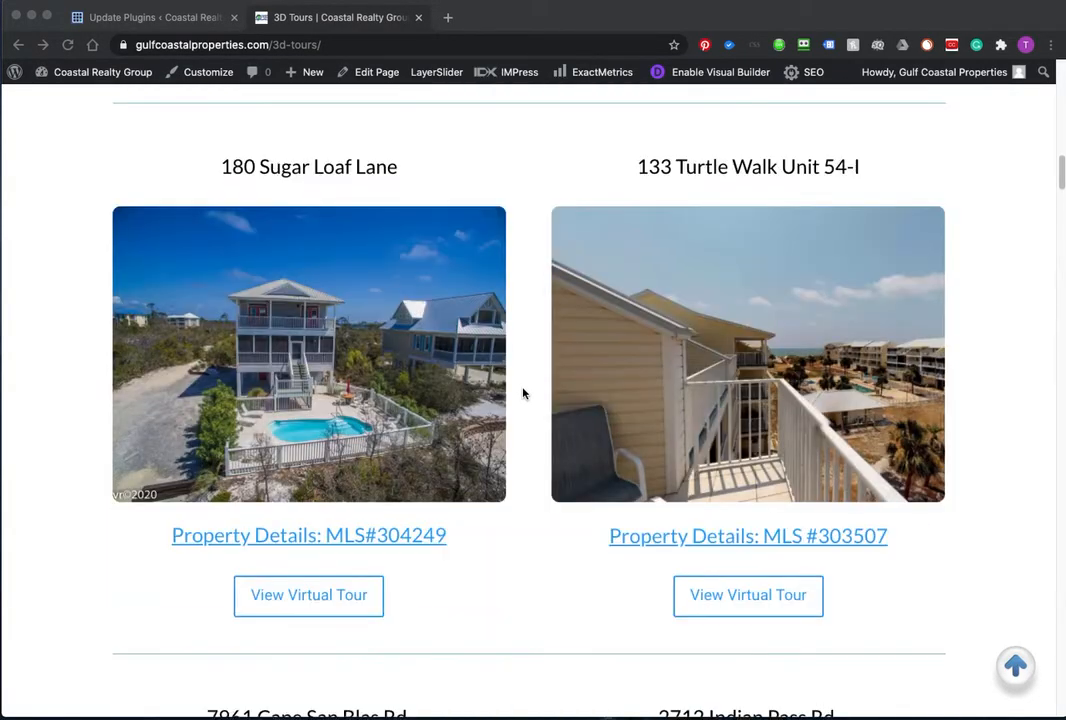
pyautogui.scroll(10, 522, 393)
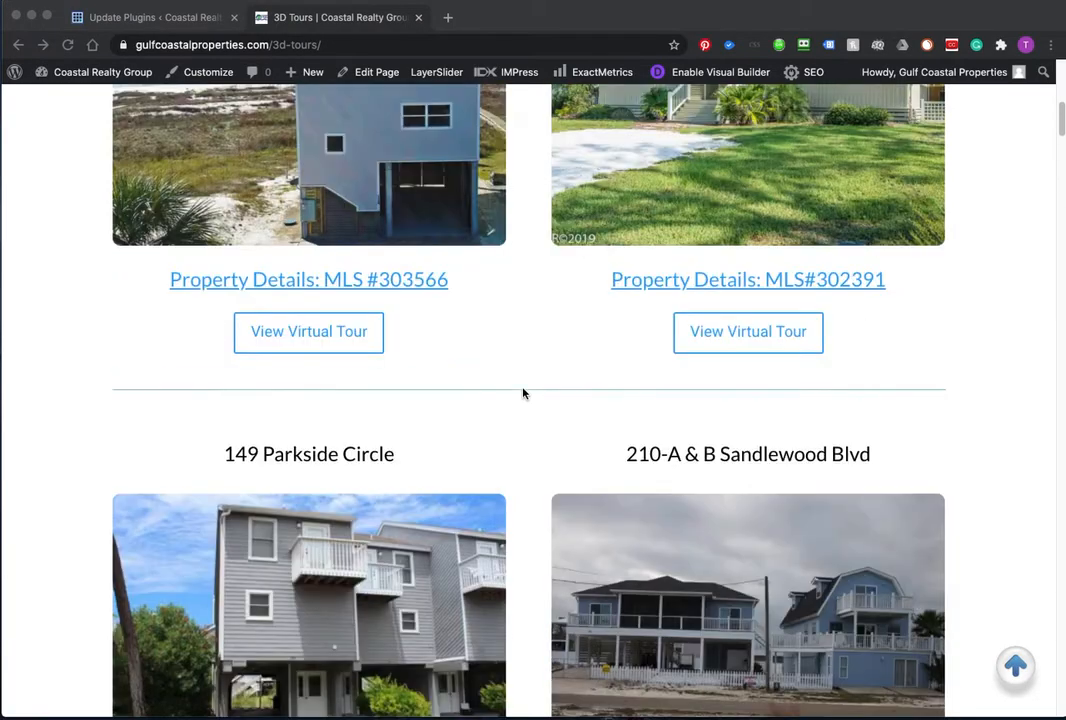
pyautogui.scroll(5, 522, 393)
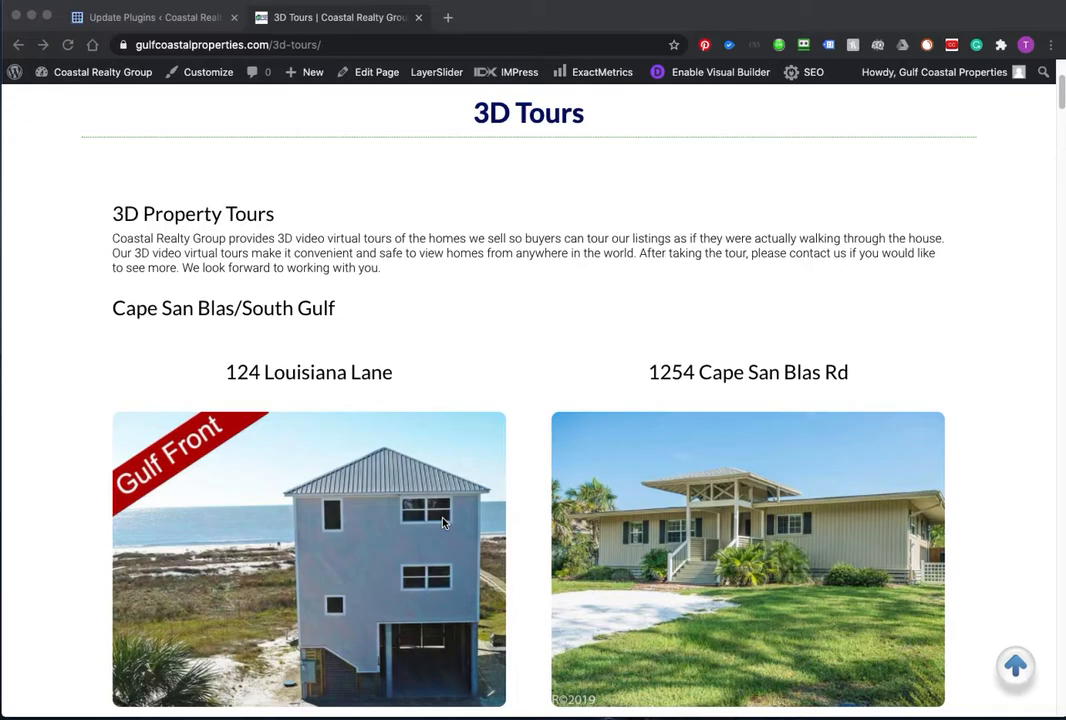
pyautogui.scroll(-6, 444, 521)
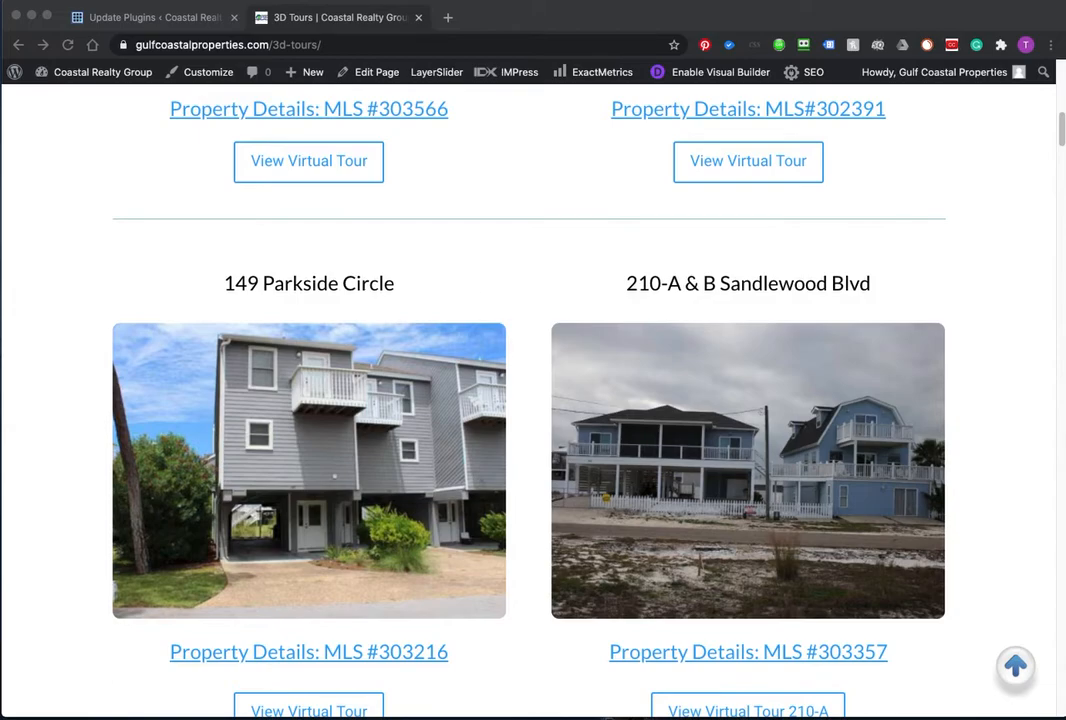
# Step: Close the separate Find window and search the 3D Tours page for expired listing 30333
pyautogui.moveTo(2, 340); pyautogui.dragTo(294, 342)
pyautogui.write('3033')
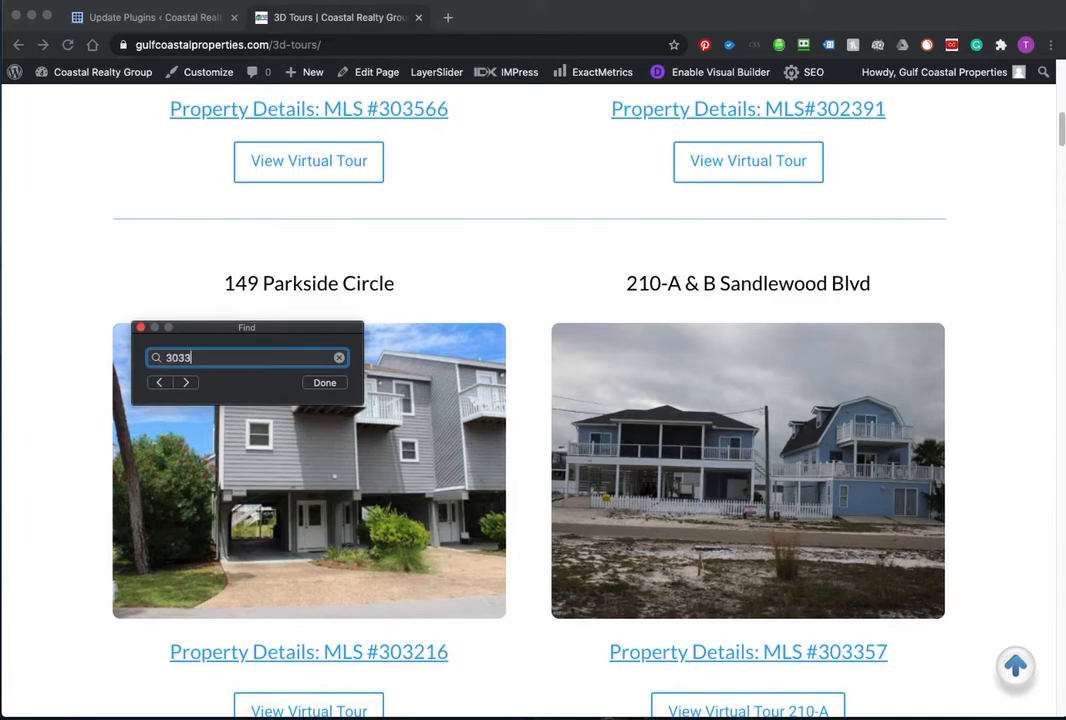
pyautogui.write('323')
pyautogui.moveTo(188, 332); pyautogui.dragTo(186, 332)
pyautogui.click(140, 328)
pyautogui.press('super+f')
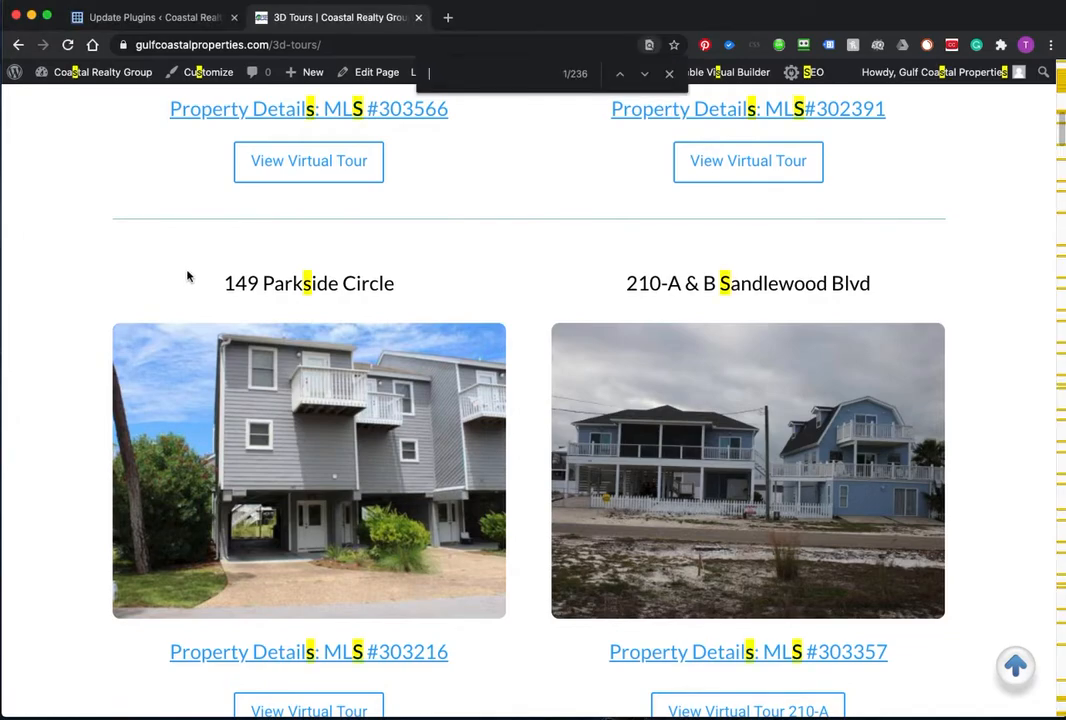
pyautogui.write('303332')
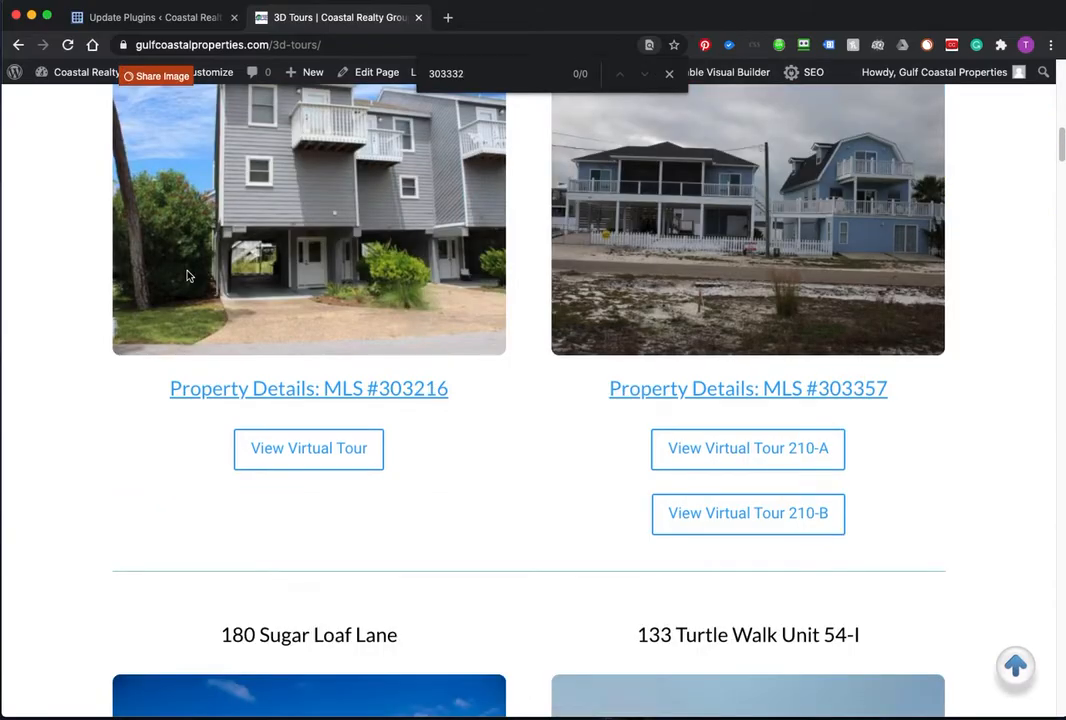
pyautogui.scroll(5, 445, 490)
pyautogui.scroll(8, 535, 472)
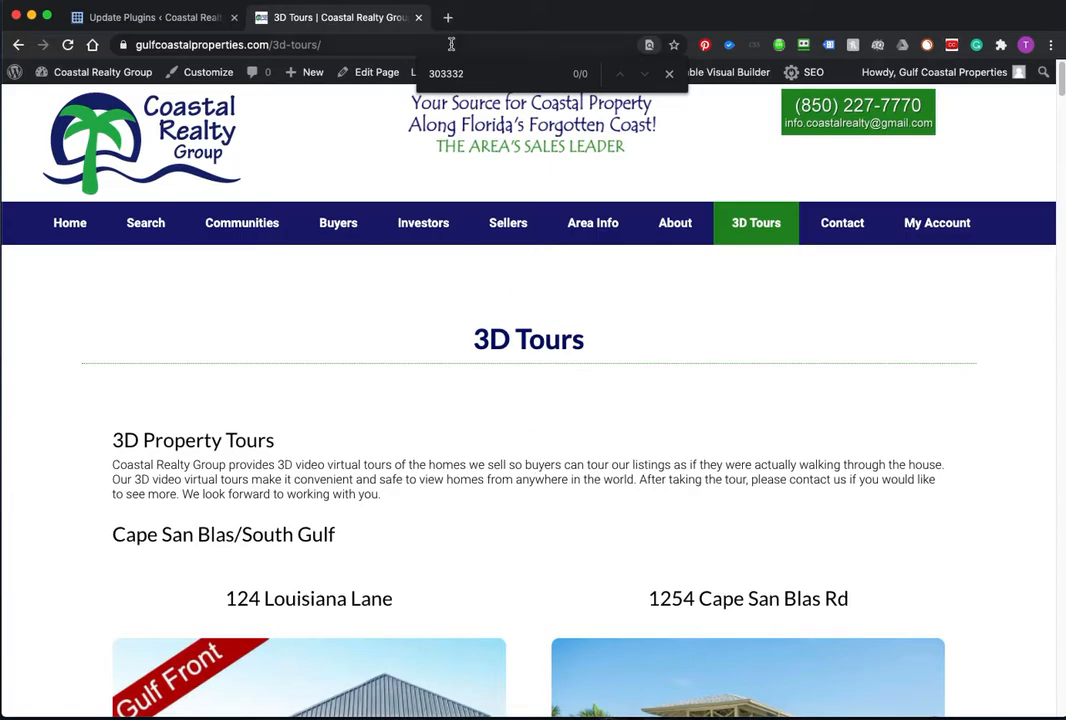
# Step: Search the page for the expired listing's 'Sand Dol' address, finding no match
pyautogui.moveTo(465, 73); pyautogui.dragTo(412, 73)
pyautogui.write('Sand')
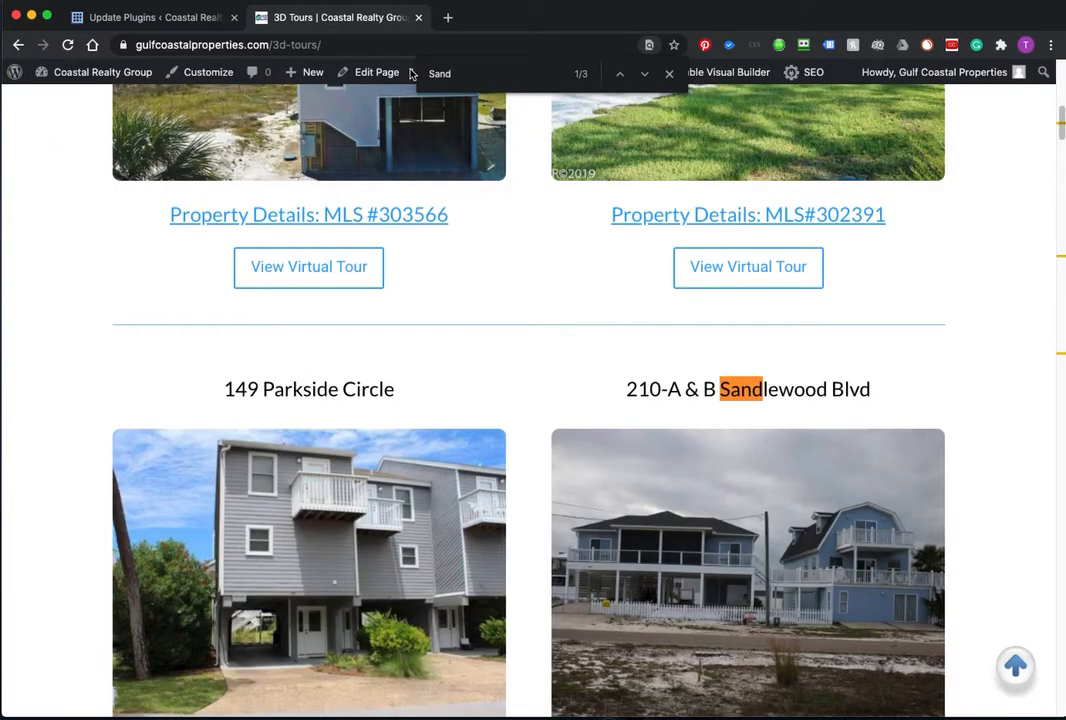
pyautogui.write(' Dol')
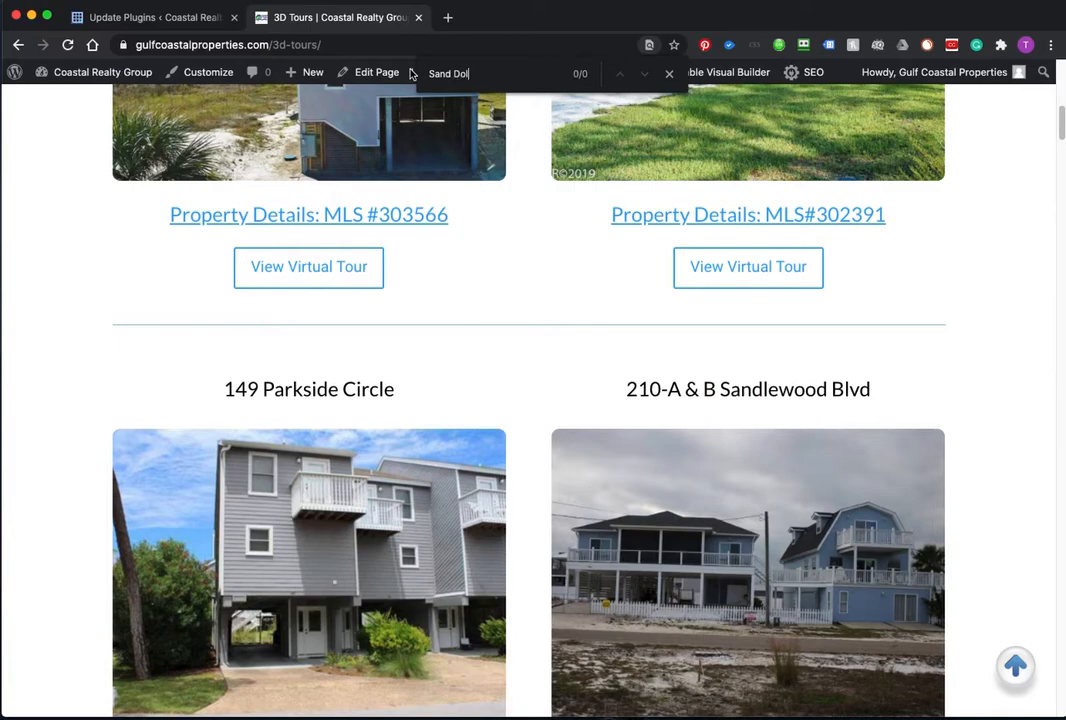
pyautogui.moveTo(411, 75)
pyautogui.write('lor')
pyautogui.press('BackSpace')
pyautogui.press('BackSpace')
pyautogui.press('BackSpace')
pyautogui.press('BackSpace')
pyautogui.press('BackSpace')
pyautogui.press('BackSpace')
pyautogui.press('BackSpace')
pyautogui.press('BackSpace')
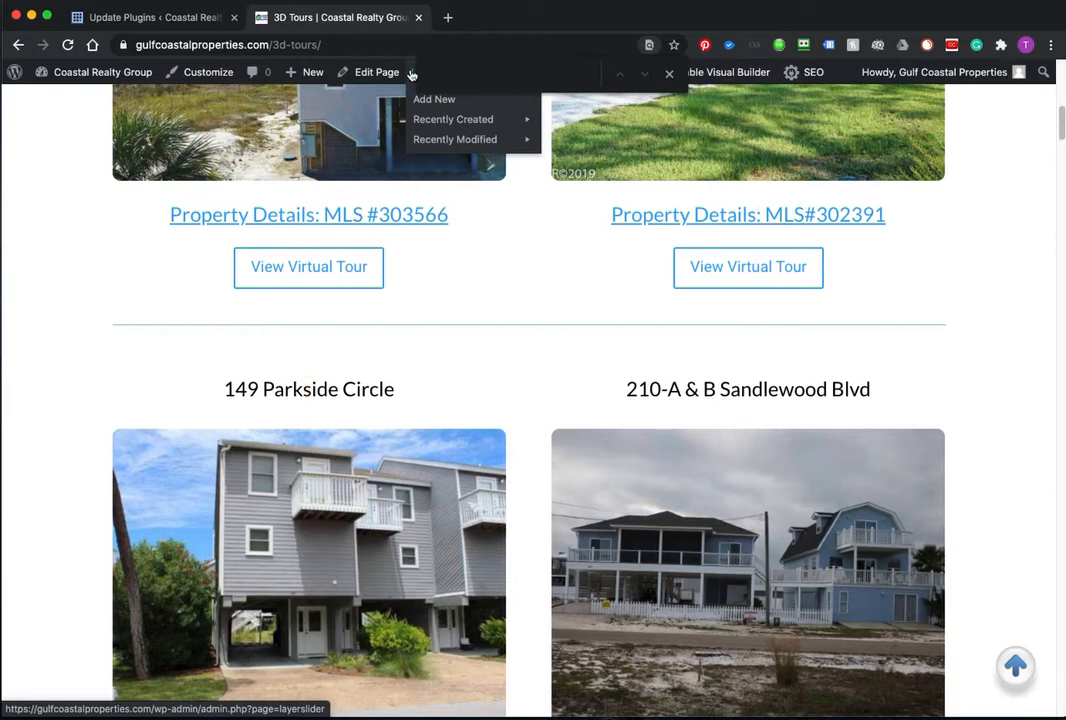
# Step: Search for expired numbers 30365 and 30138 and for 713, then return to the Outlook email
pyautogui.write('303')
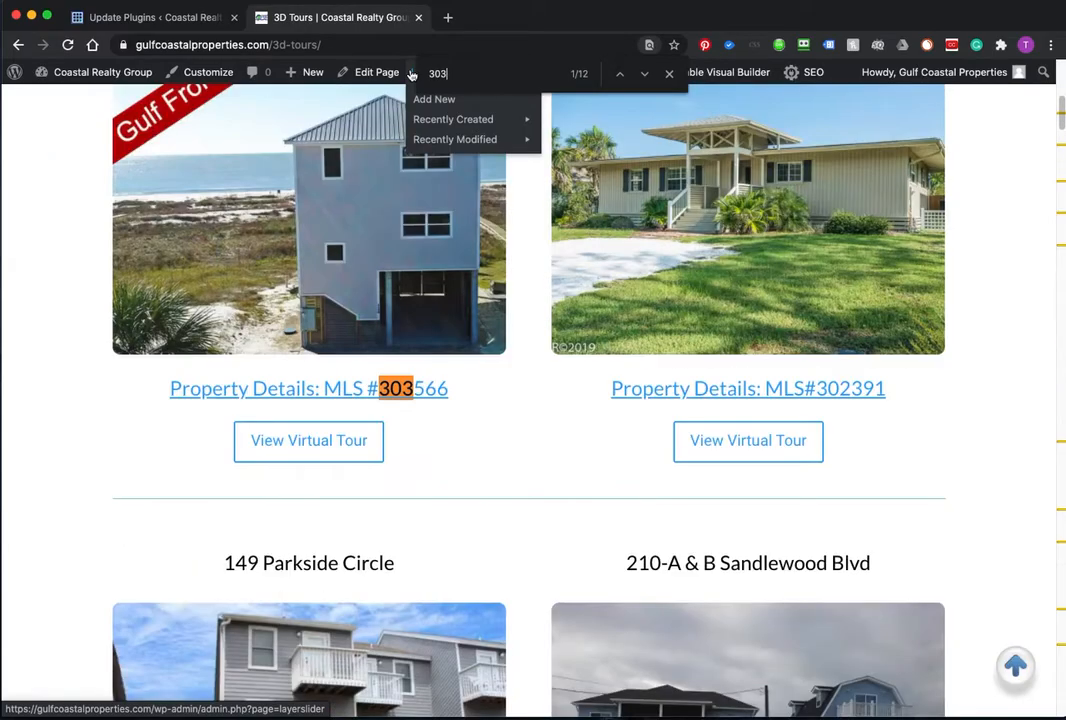
pyautogui.write('657')
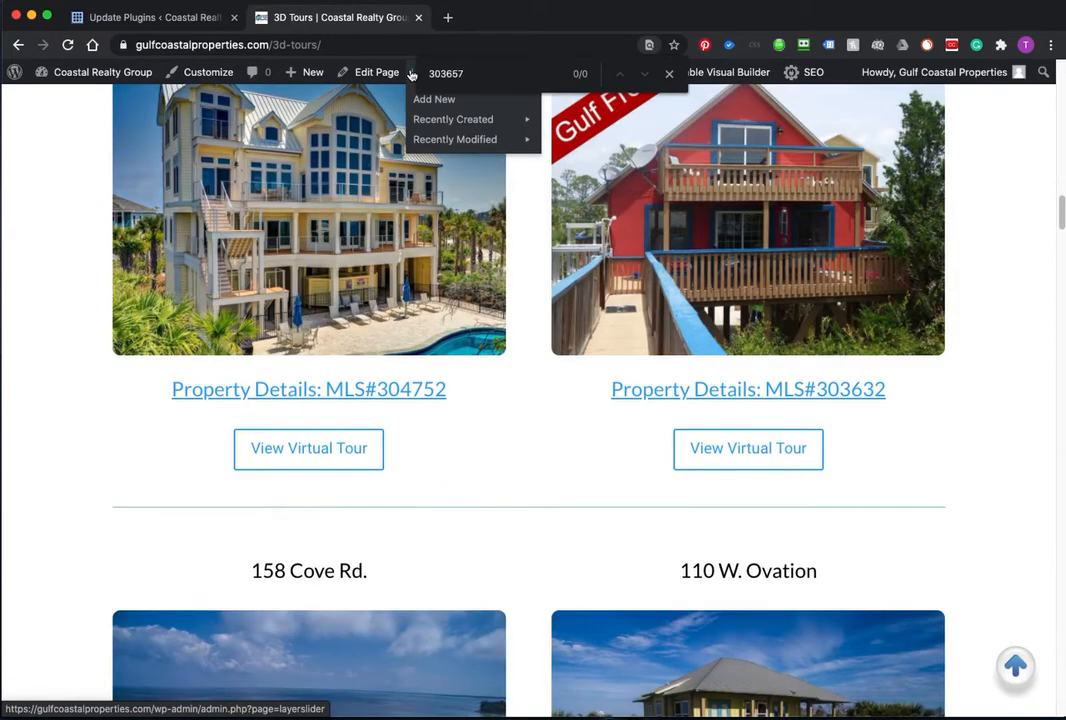
pyautogui.press('BackSpace')
pyautogui.press('BackSpace')
pyautogui.press('BackSpace')
pyautogui.press('BackSpace')
pyautogui.press('BackSpace')
pyautogui.write('22')
pyautogui.press('BackSpace')
pyautogui.press('BackSpace')
pyautogui.press('BackSpace')
pyautogui.write('301')
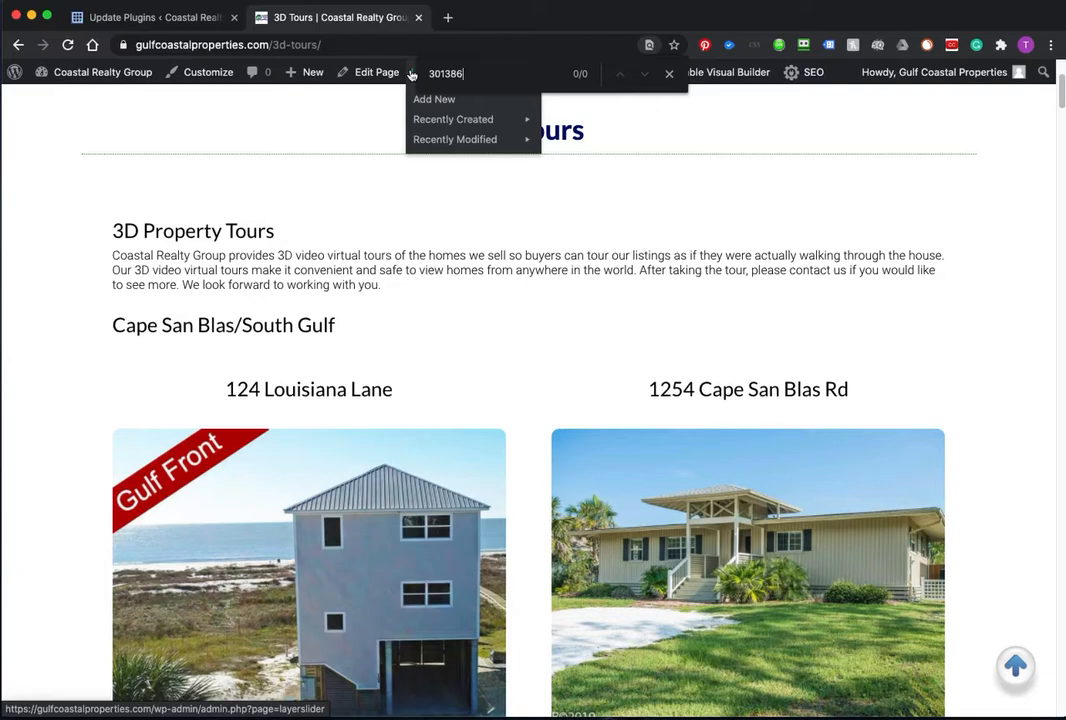
pyautogui.write('38')
pyautogui.press('BackSpace')
pyautogui.press('BackSpace')
pyautogui.press('BackSpace')
pyautogui.press('BackSpace')
pyautogui.press('BackSpace')
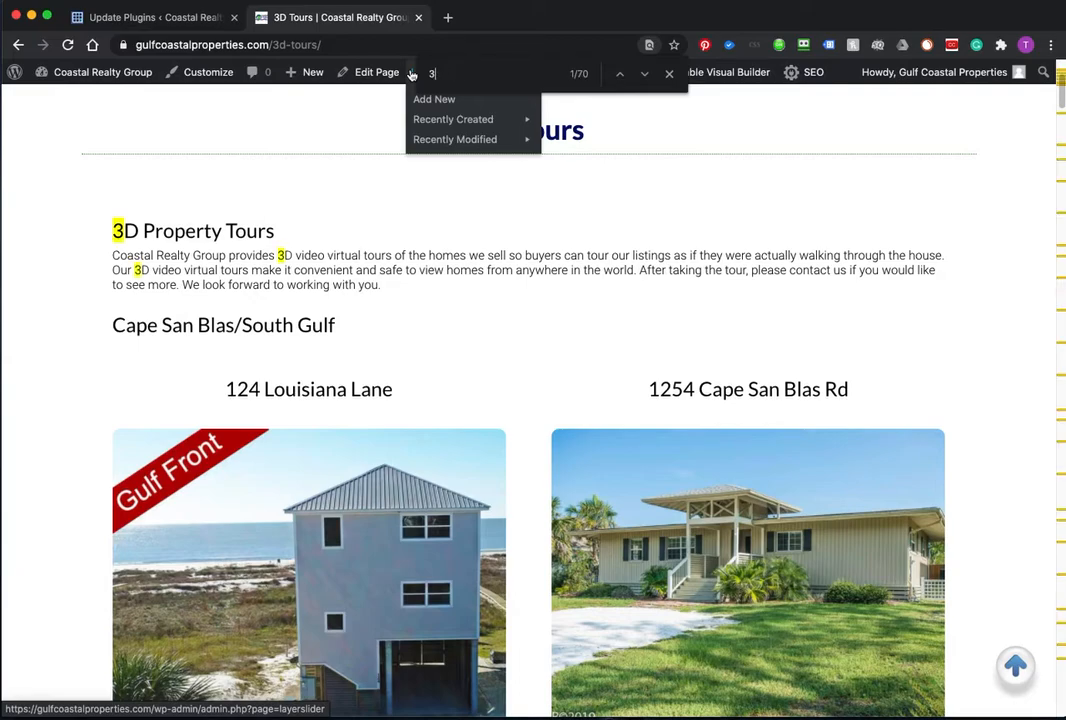
pyautogui.write('713')
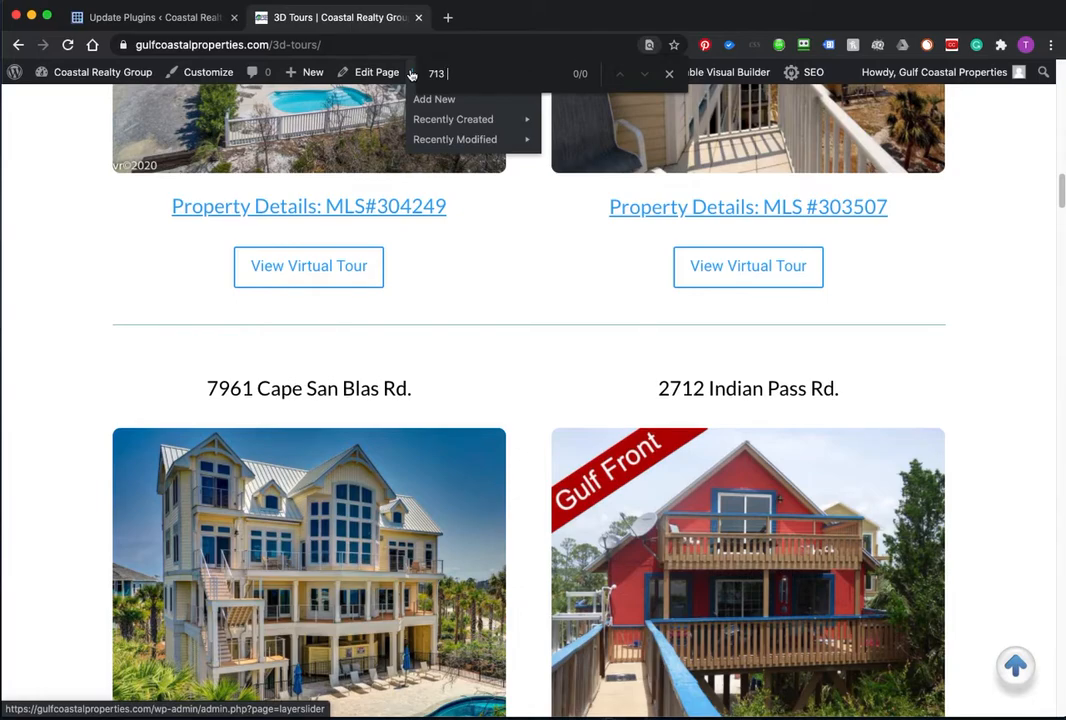
pyautogui.press('BackSpace')
pyautogui.press('BackSpace')
pyautogui.press('BackSpace')
pyautogui.press('BackSpace')
pyautogui.press('BackSpace')
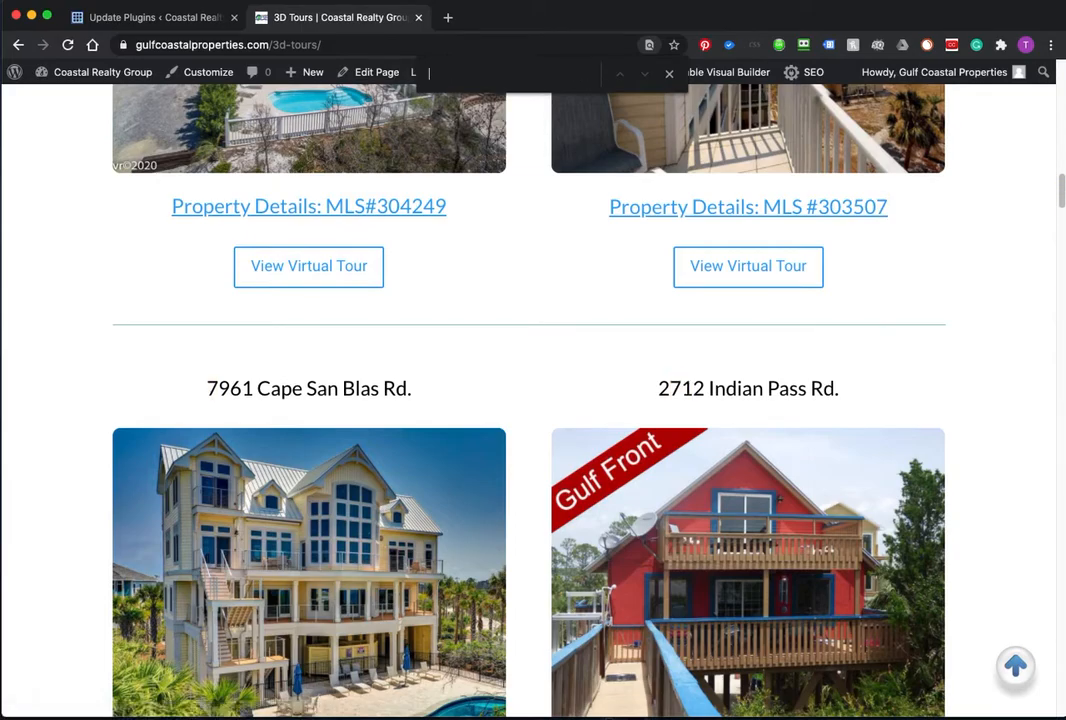
pyautogui.press('super+Tab')
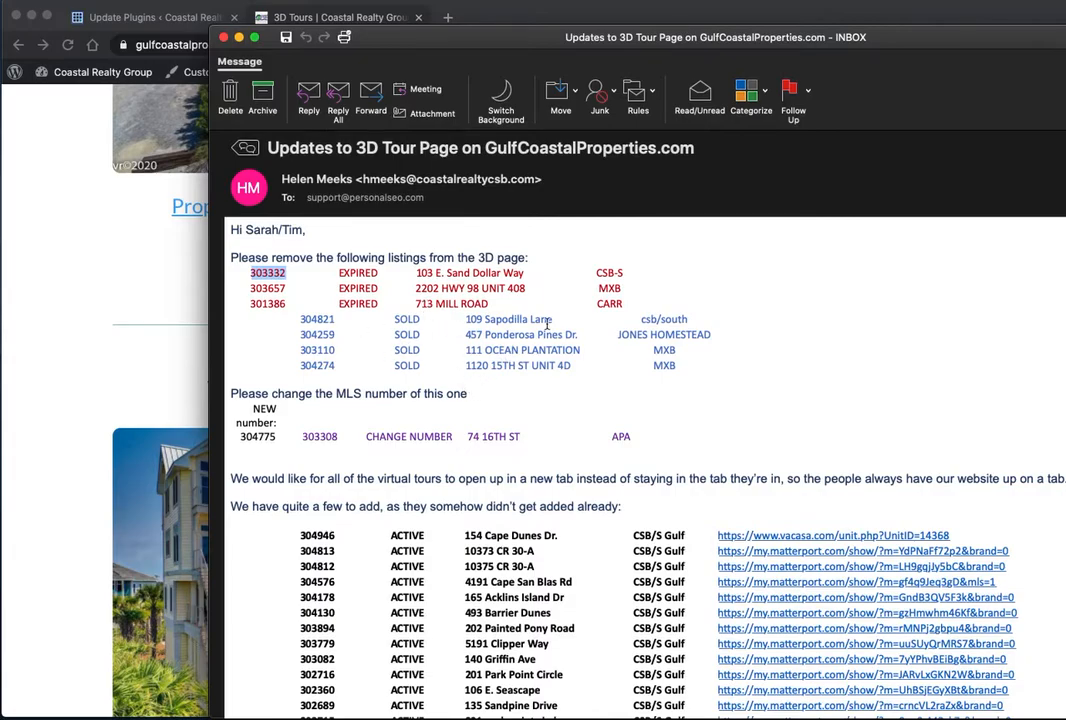
# Step: Drag the Outlook email to the left screen edge so the 3D Tours page shows
pyautogui.moveTo(642, 37); pyautogui.dragTo(391, 47)
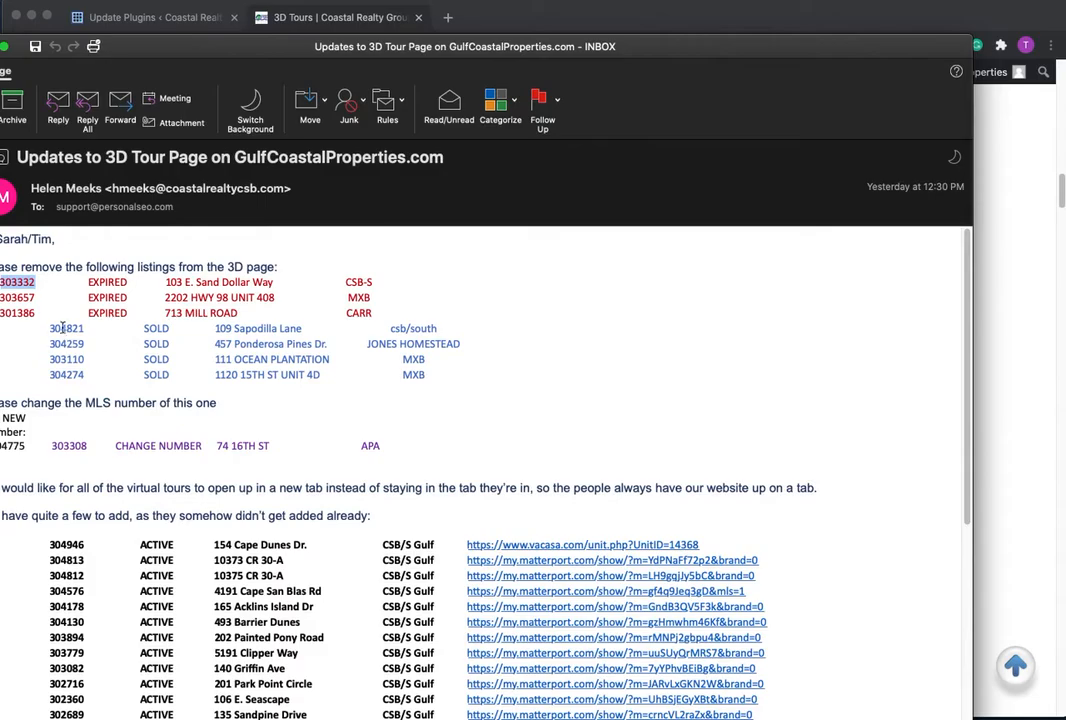
pyautogui.moveTo(337, 44); pyautogui.dragTo(0, 50)
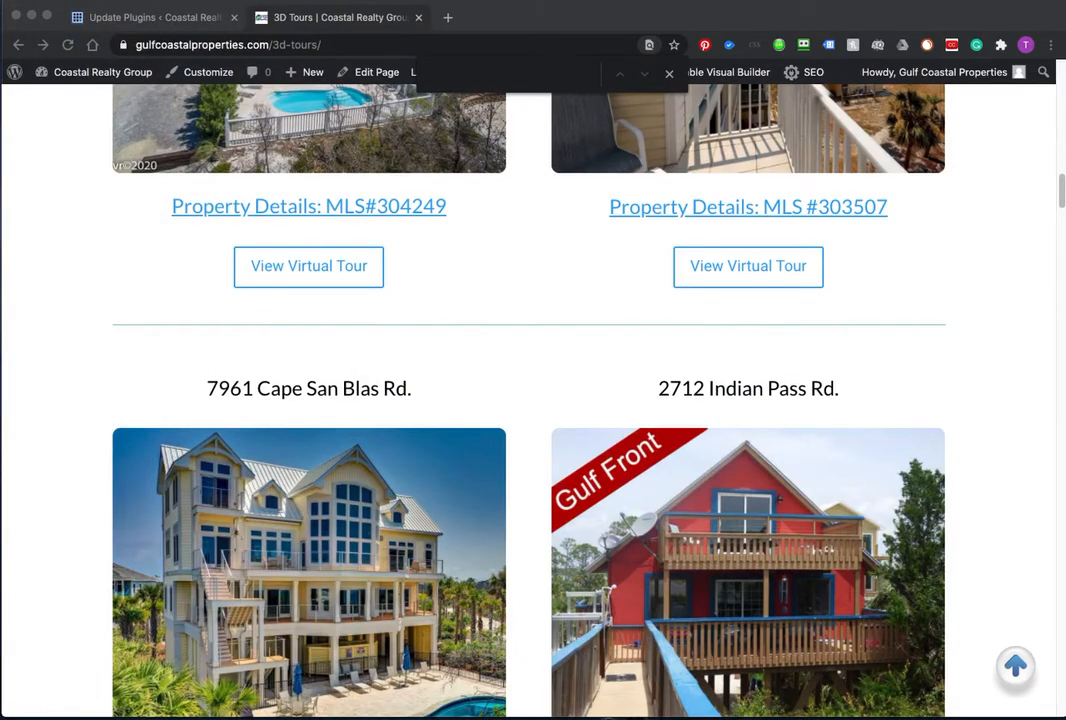
# Step: Search the 3D Tours page for 3048, finding sold listing MLS#304821 among 3 matches
pyautogui.click(480, 66)
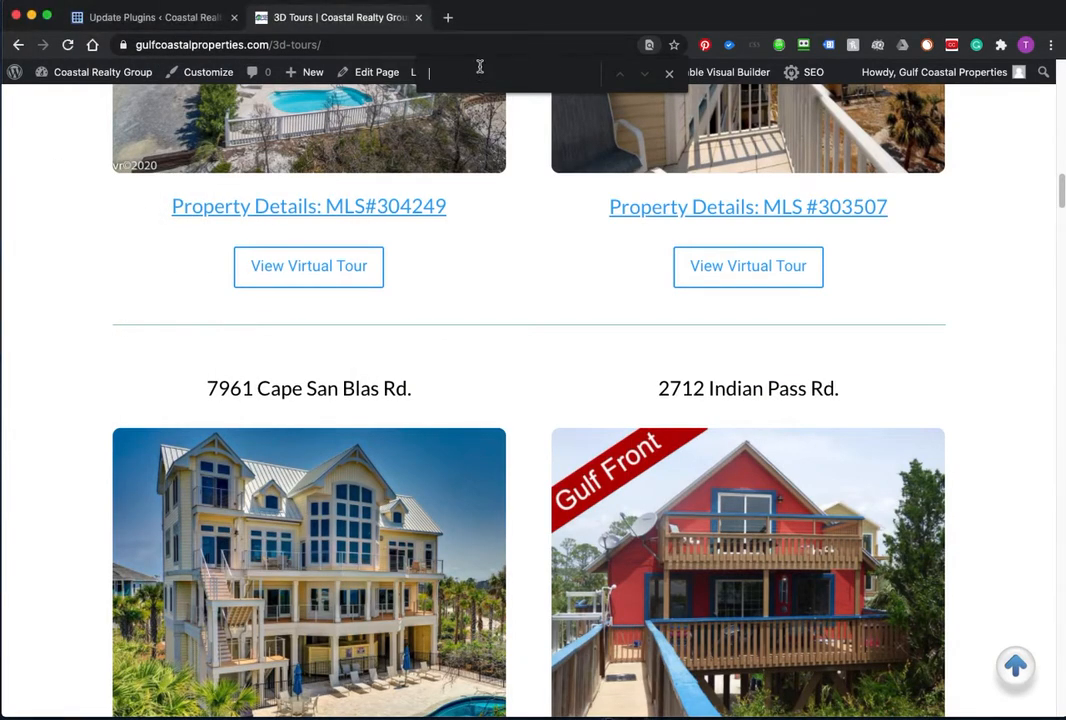
pyautogui.write('304')
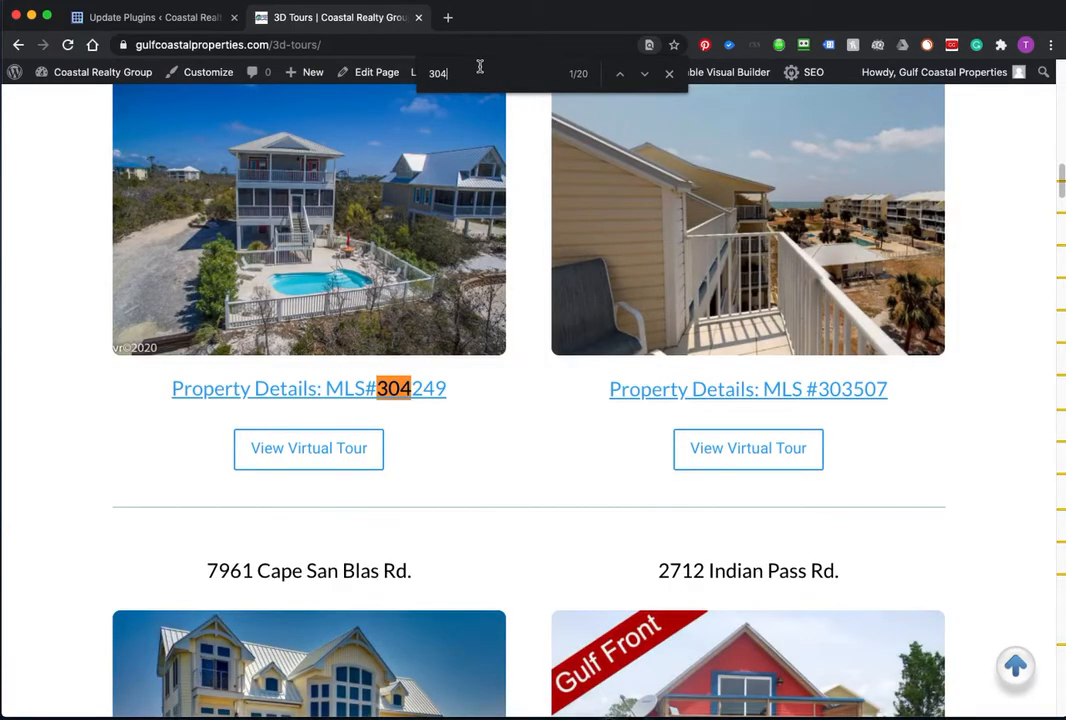
pyautogui.write('8')
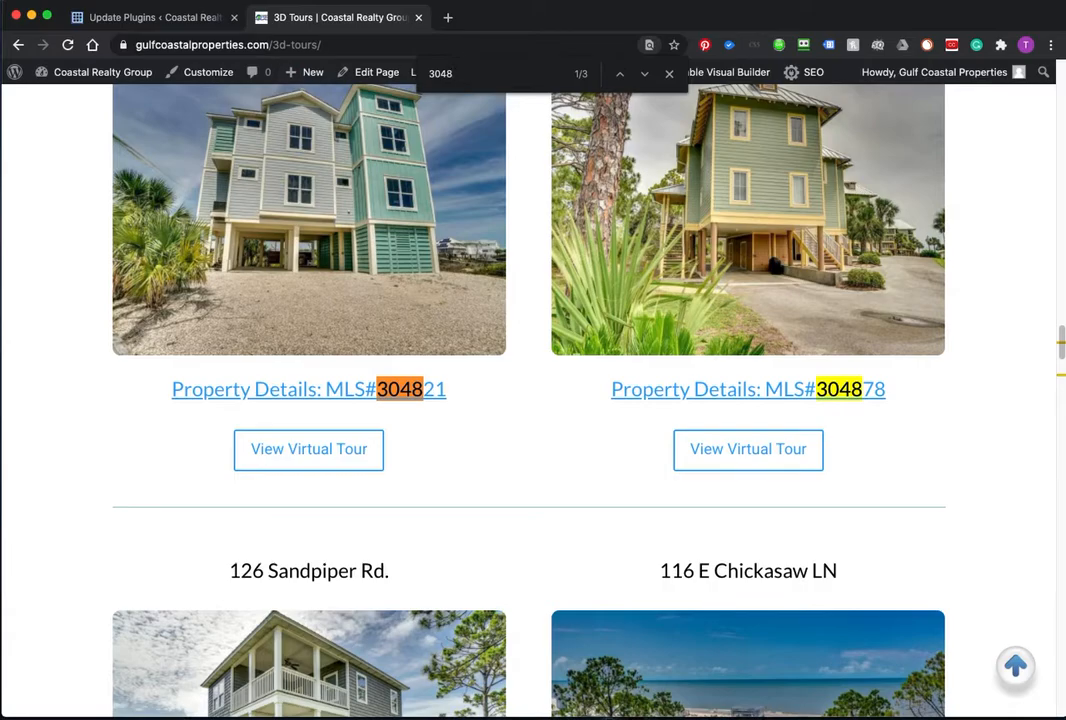
pyautogui.moveTo(2, 22); pyautogui.dragTo(565, 6)
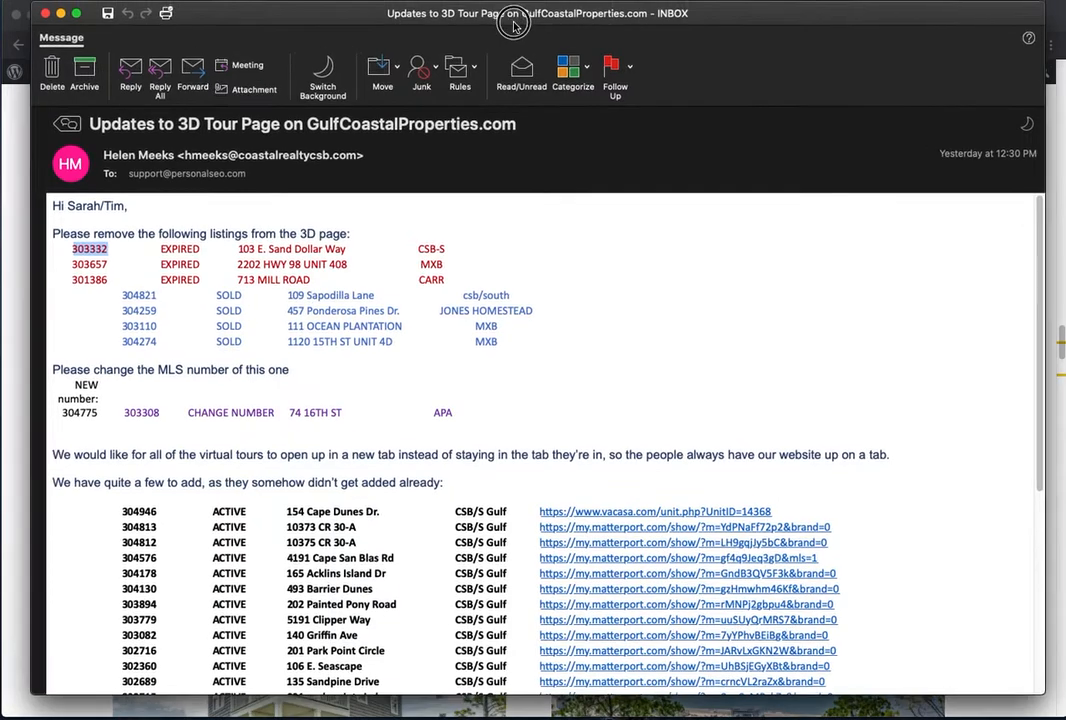
# Step: Slide the Outlook email off the left edge to reveal the 3048 search results
pyautogui.moveTo(512, 19); pyautogui.dragTo(680, 22)
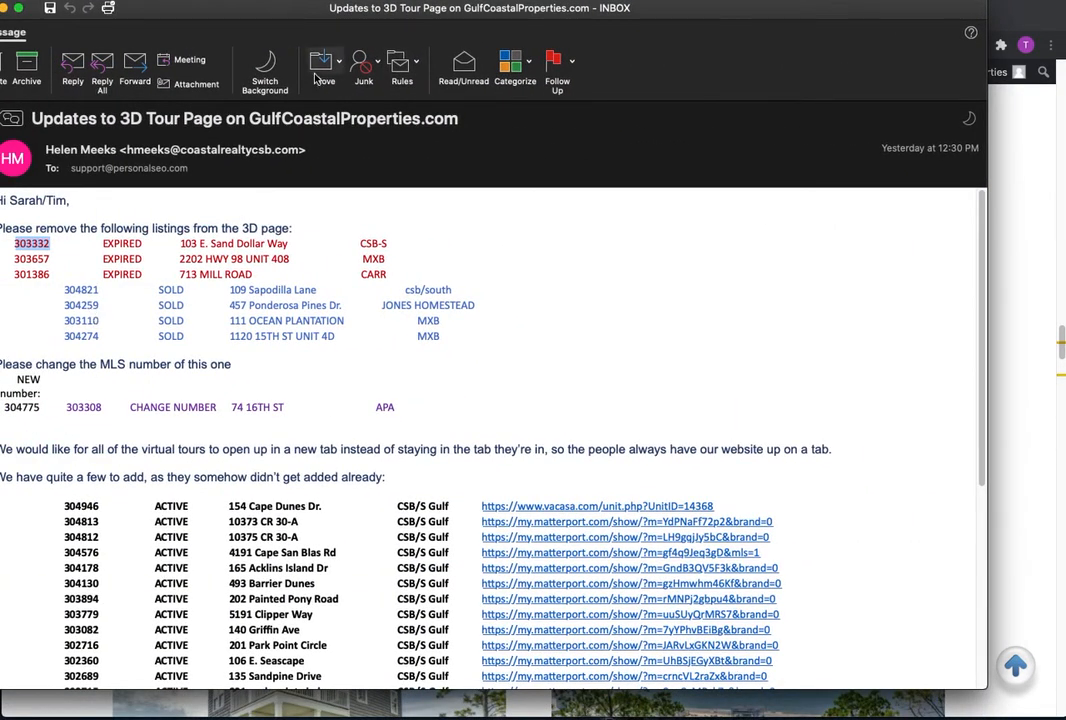
pyautogui.moveTo(248, 12); pyautogui.dragTo(0, 14)
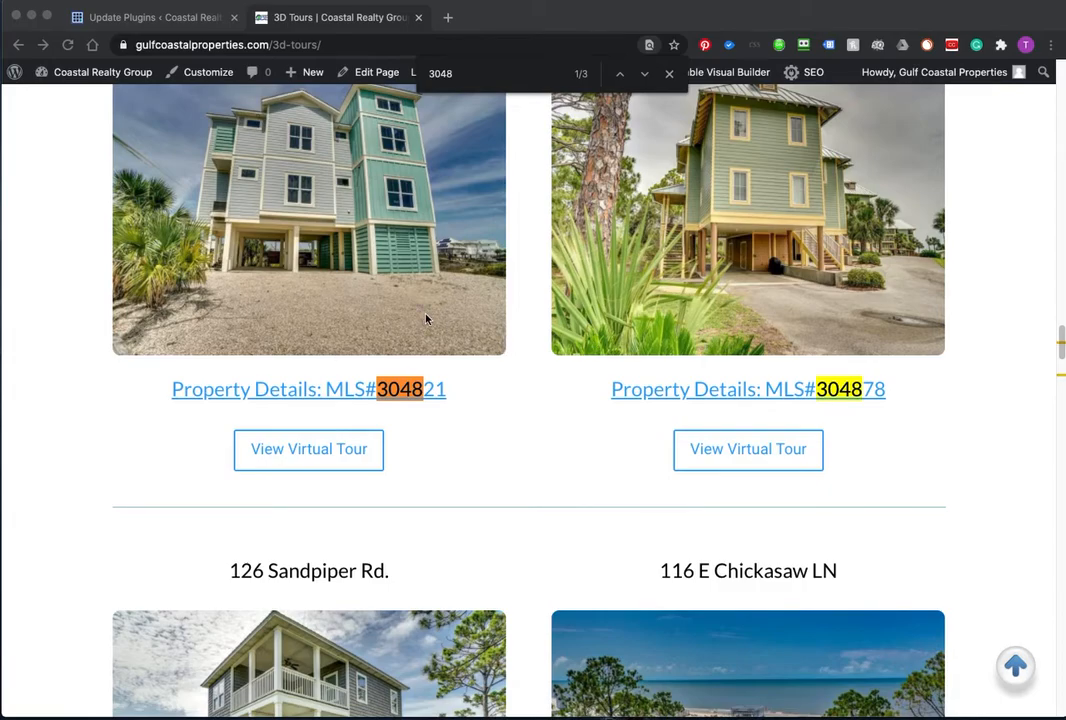
pyautogui.scroll(3, 426, 319)
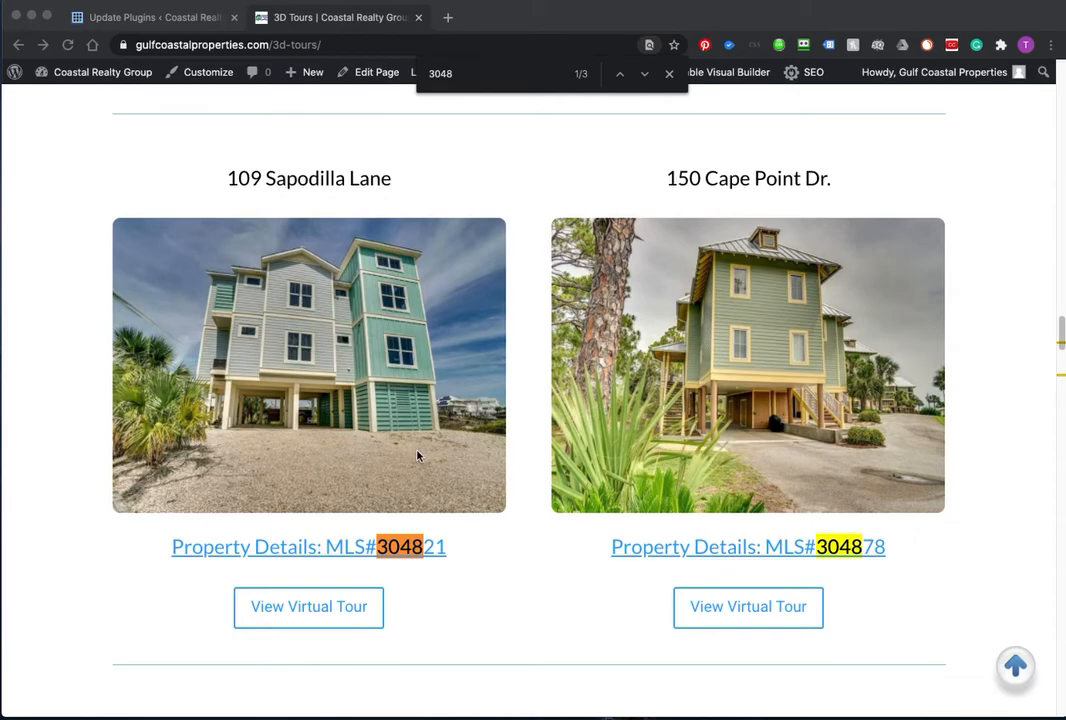
pyautogui.scroll(-3, 418, 456)
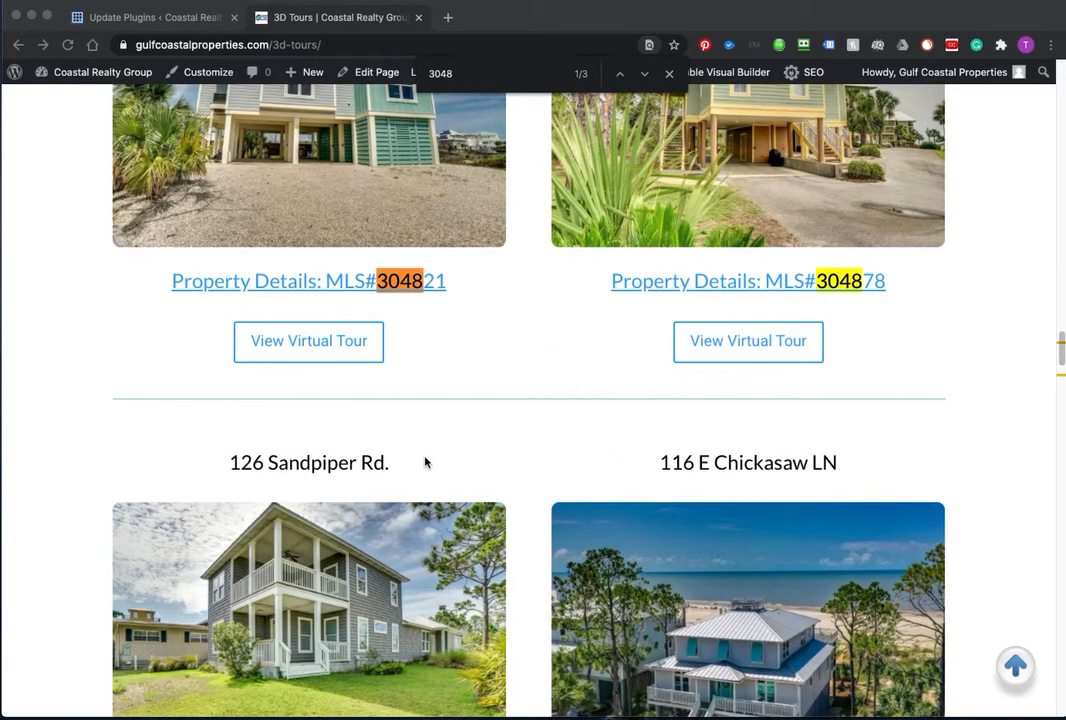
pyautogui.scroll(-2, 478, 503)
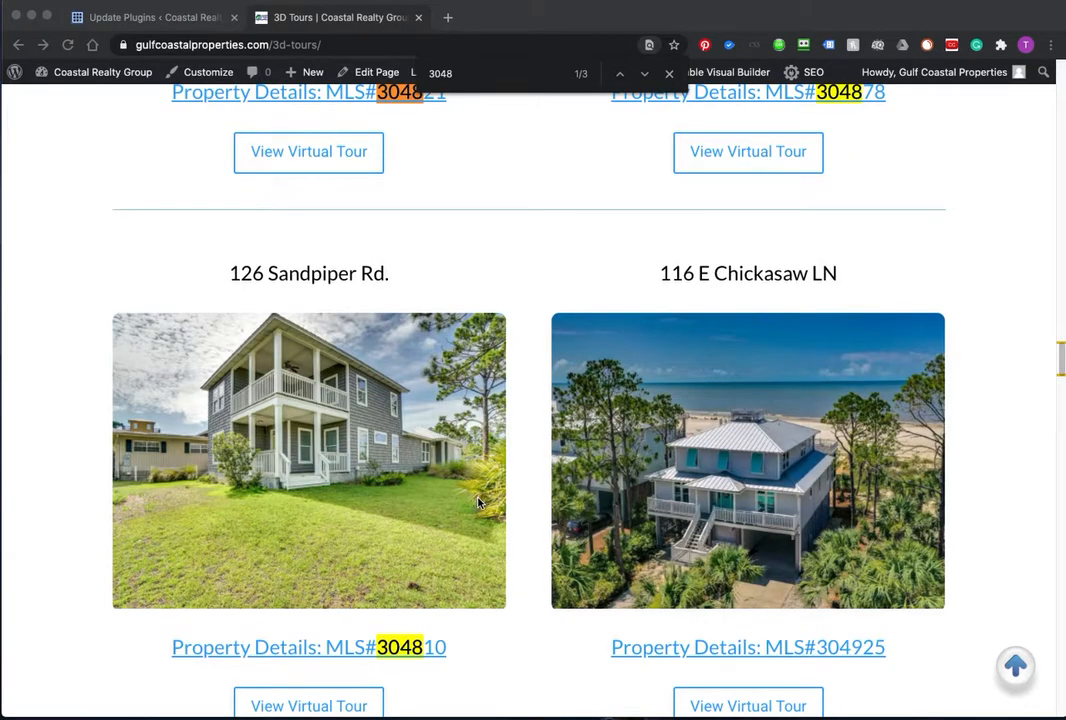
pyautogui.scroll(-2, 478, 503)
pyautogui.scroll(6, 478, 503)
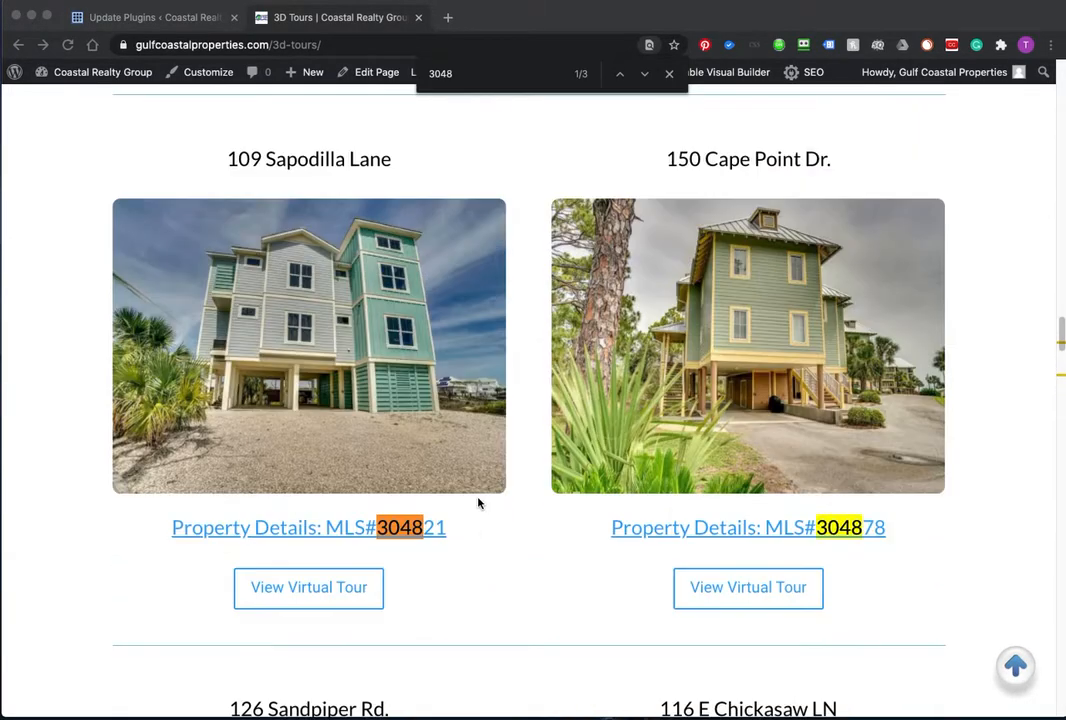
pyautogui.scroll(1, 478, 503)
pyautogui.click(453, 194)
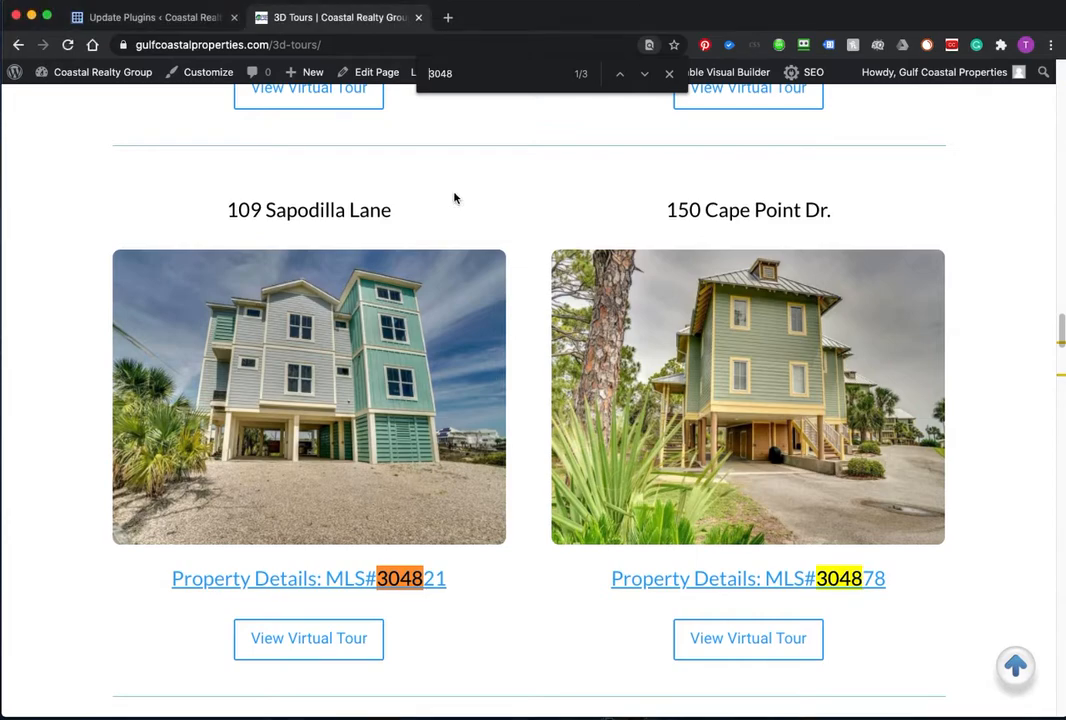
pyautogui.click(669, 73)
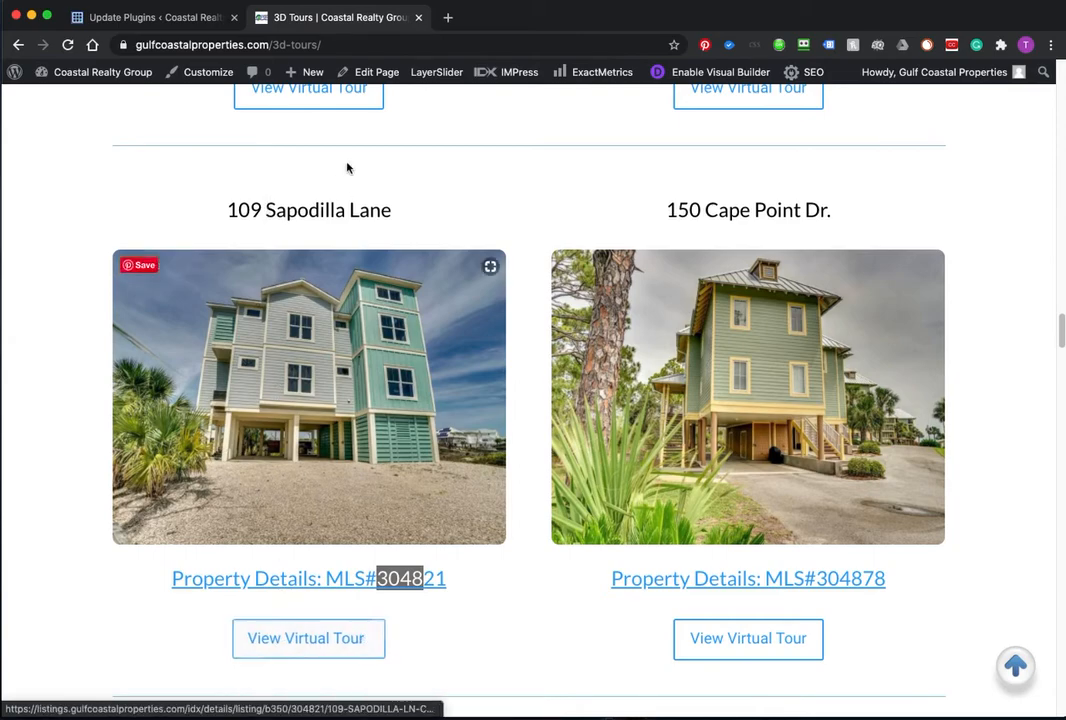
pyautogui.click(708, 72)
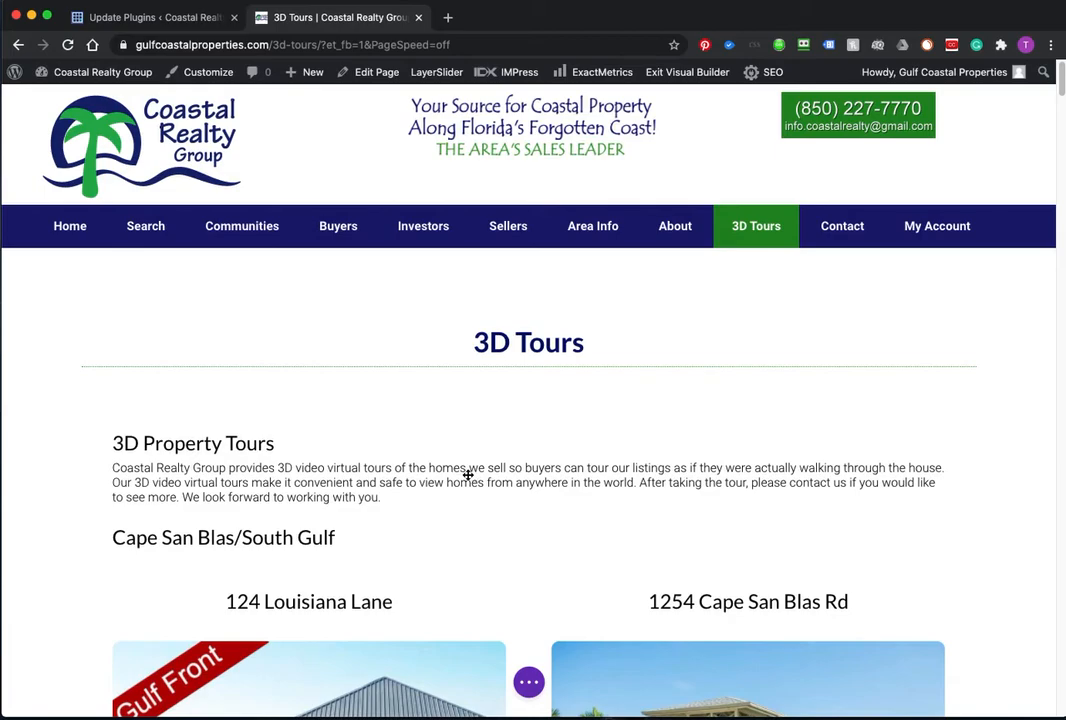
pyautogui.scroll(-3, 468, 475)
pyautogui.moveTo(1065, 36); pyautogui.dragTo(680, 34)
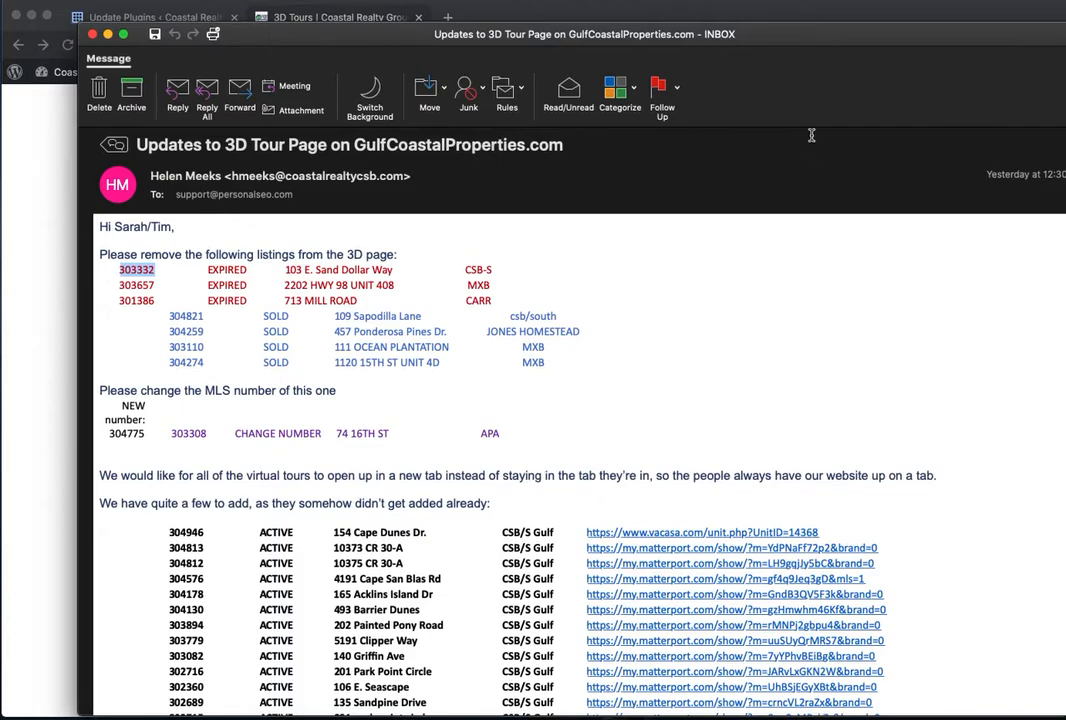
pyautogui.moveTo(802, 36); pyautogui.dragTo(0, 36)
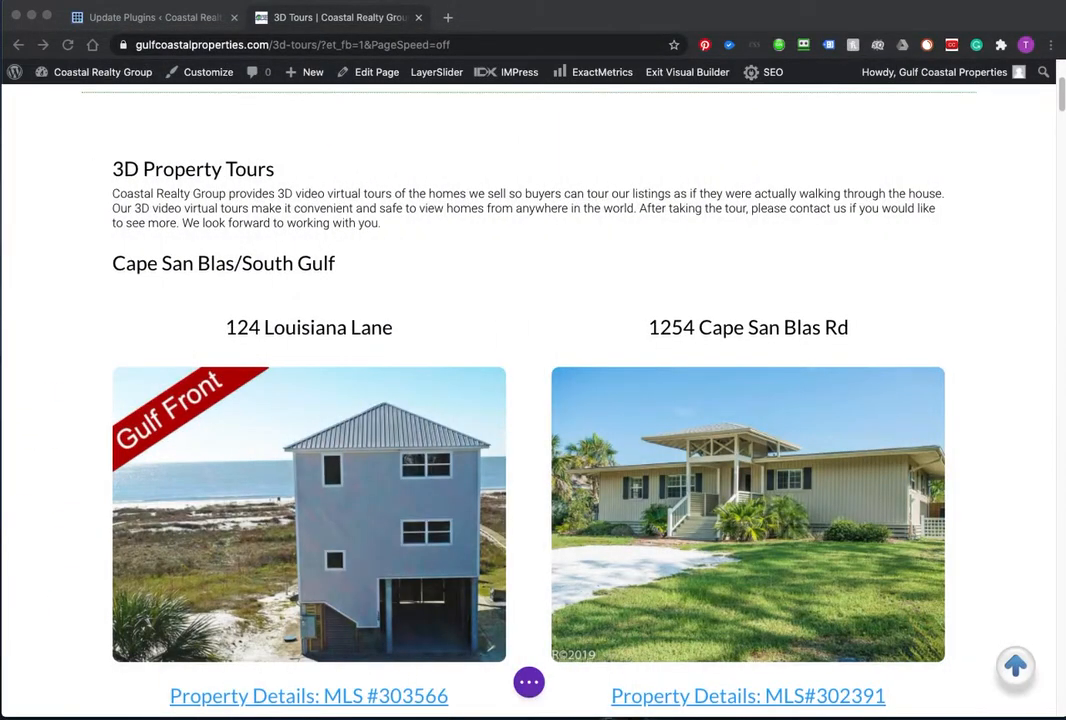
pyautogui.scroll(-4, 339, 452)
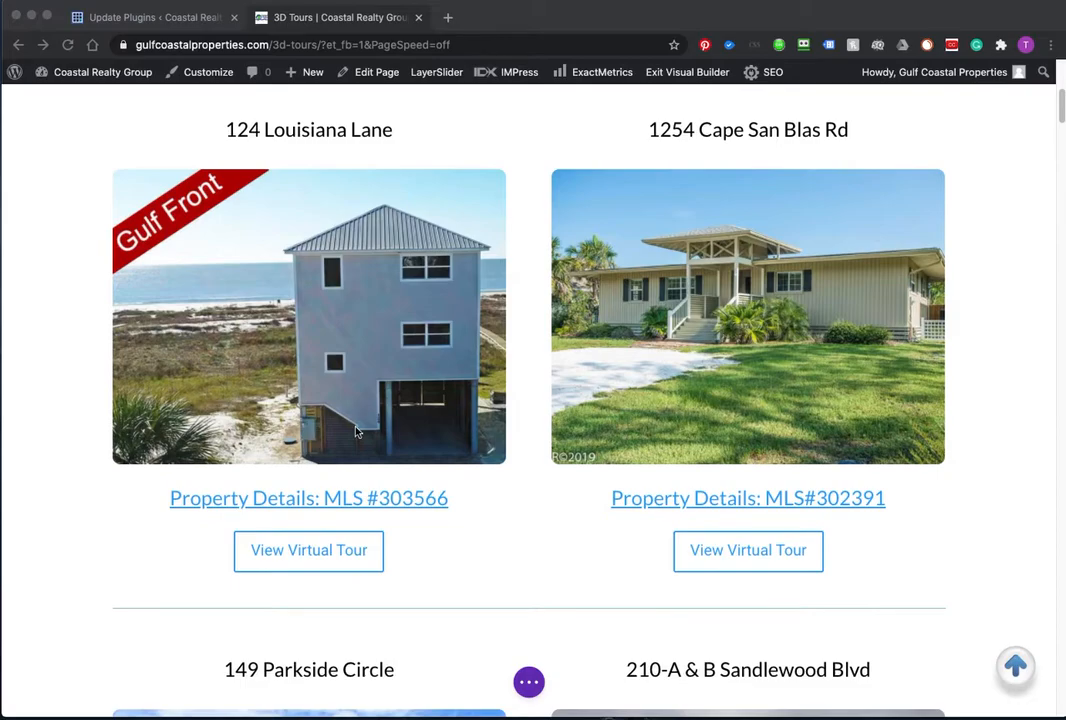
pyautogui.scroll(-2, 365, 460)
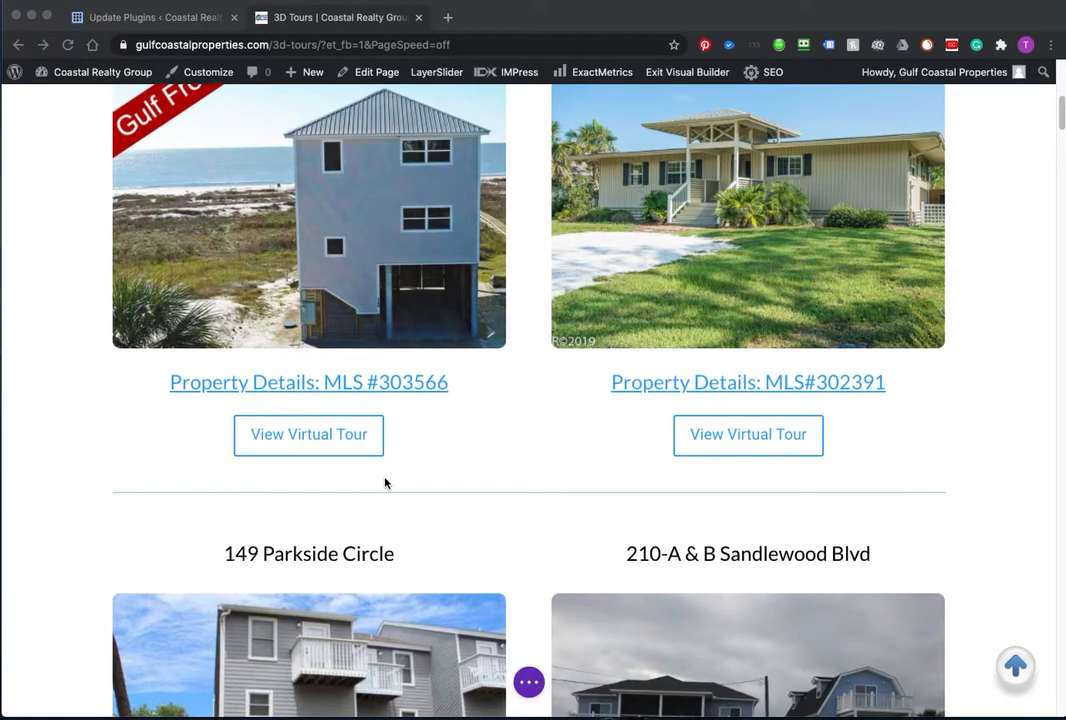
pyautogui.scroll(-10, 383, 483)
pyautogui.scroll(-6, 385, 483)
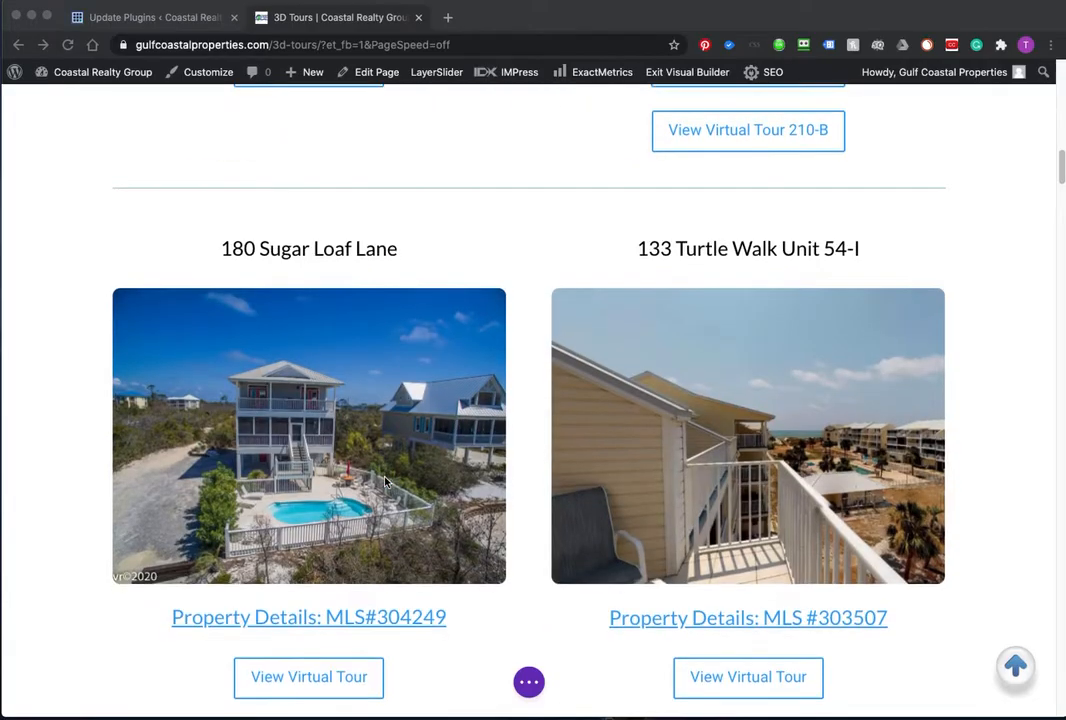
pyautogui.scroll(-15, 386, 485)
pyautogui.scroll(-20, 386, 485)
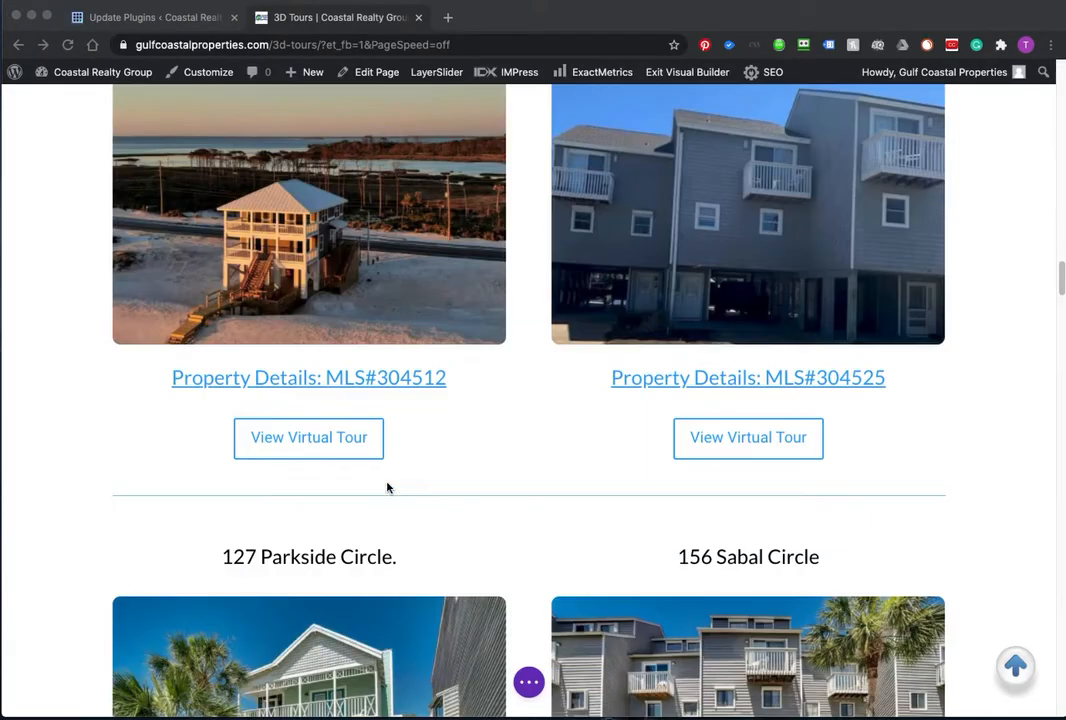
pyautogui.scroll(-6, 388, 487)
pyautogui.scroll(6, 388, 487)
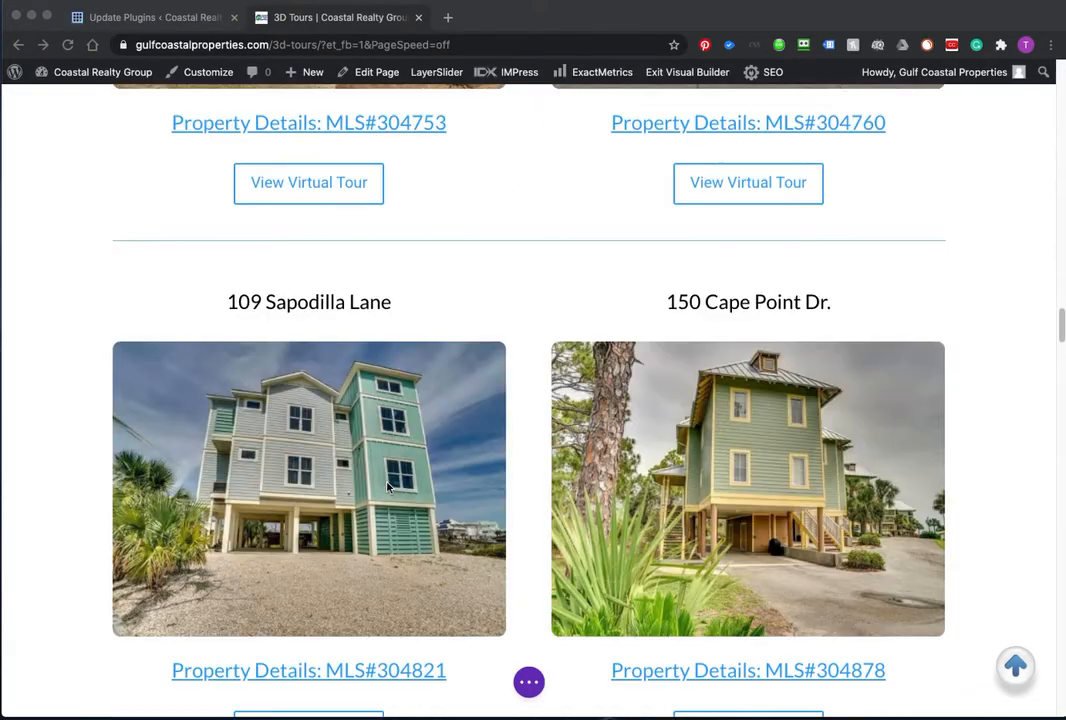
pyautogui.scroll(-1, 365, 385)
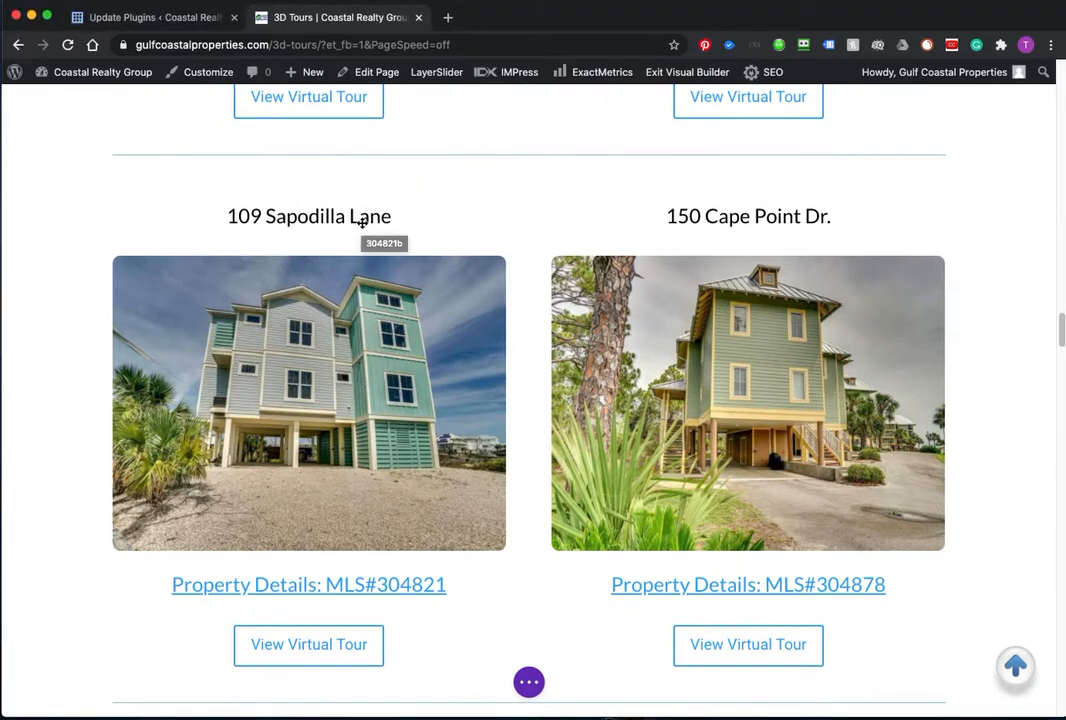
pyautogui.moveTo(352, 209)
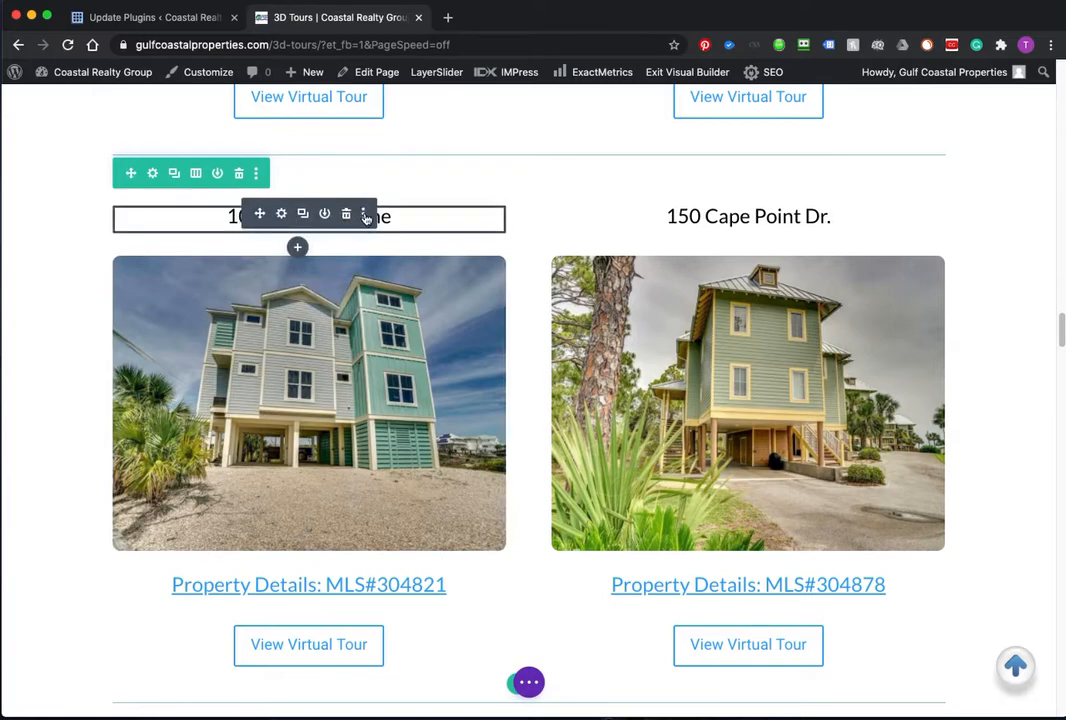
pyautogui.click(365, 215)
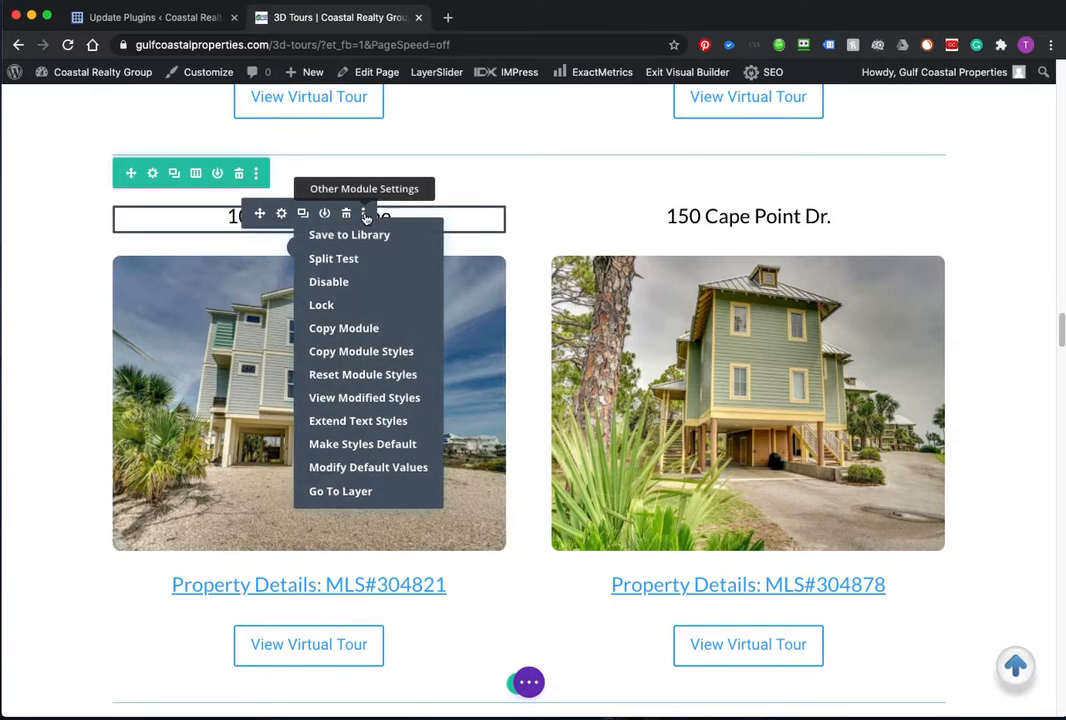
pyautogui.moveTo(345, 283)
pyautogui.click(343, 285)
pyautogui.click(421, 284)
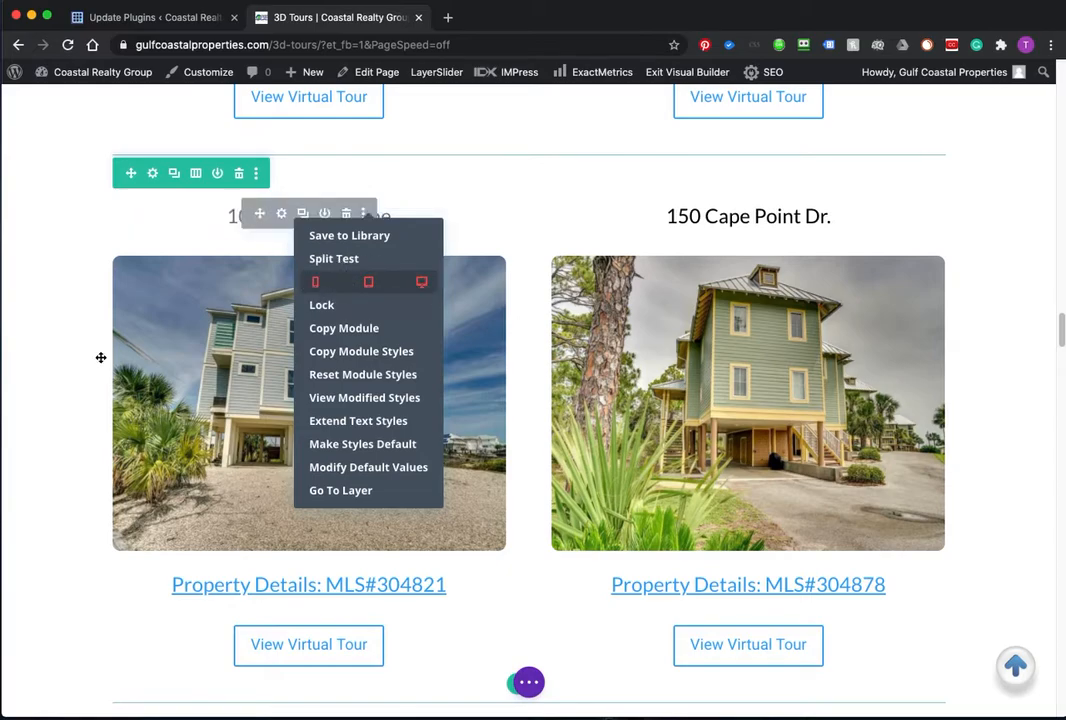
pyautogui.click(191, 374)
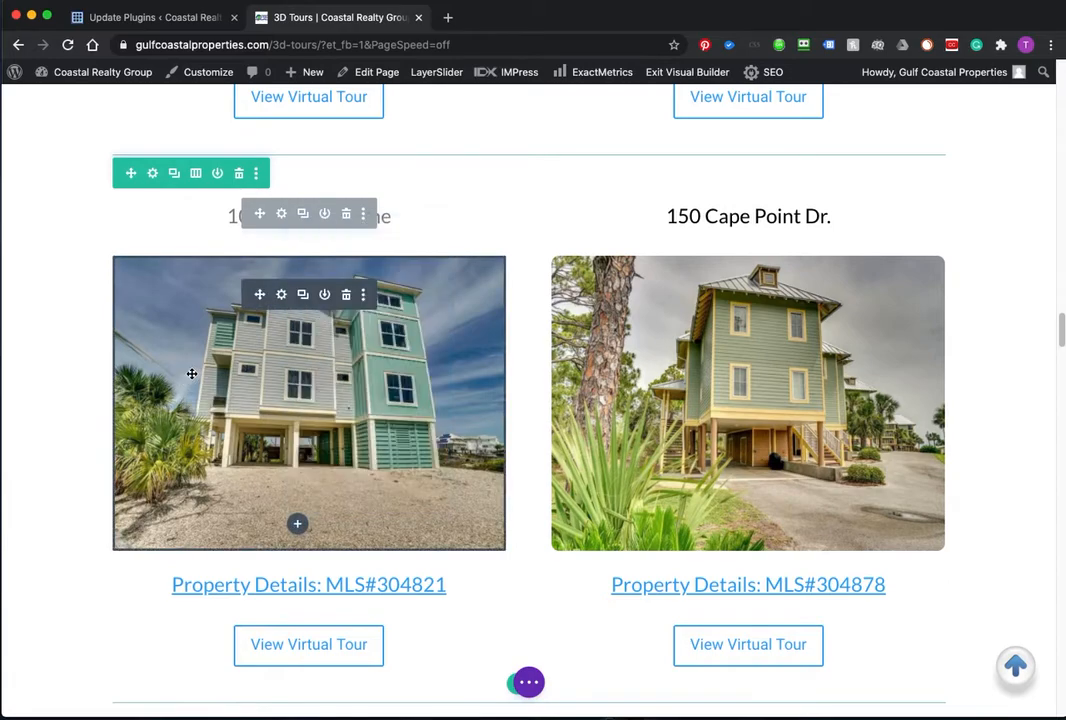
# Step: Disable the Sapodilla photo on every device
pyautogui.click(364, 296)
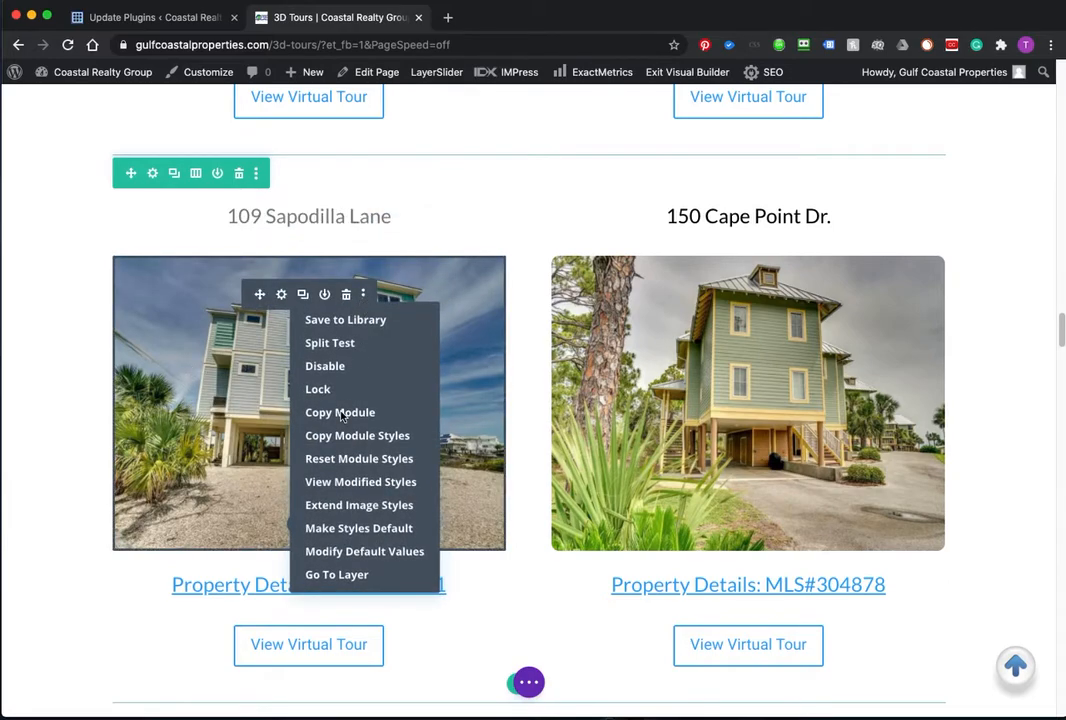
pyautogui.moveTo(340, 366)
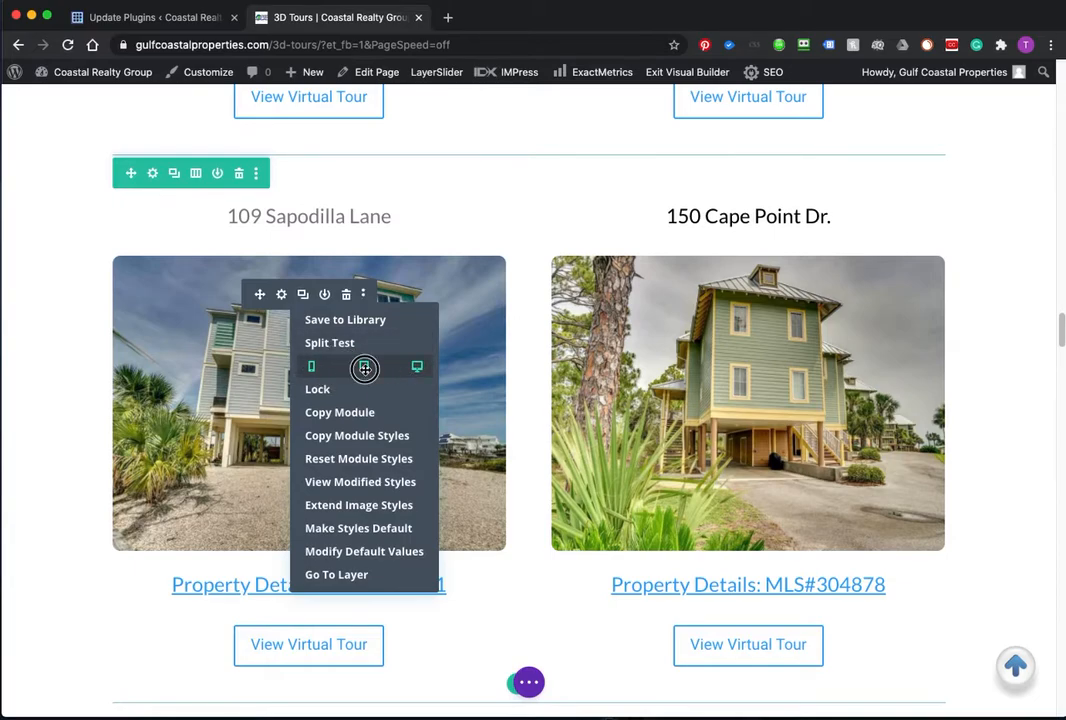
pyautogui.click(416, 367)
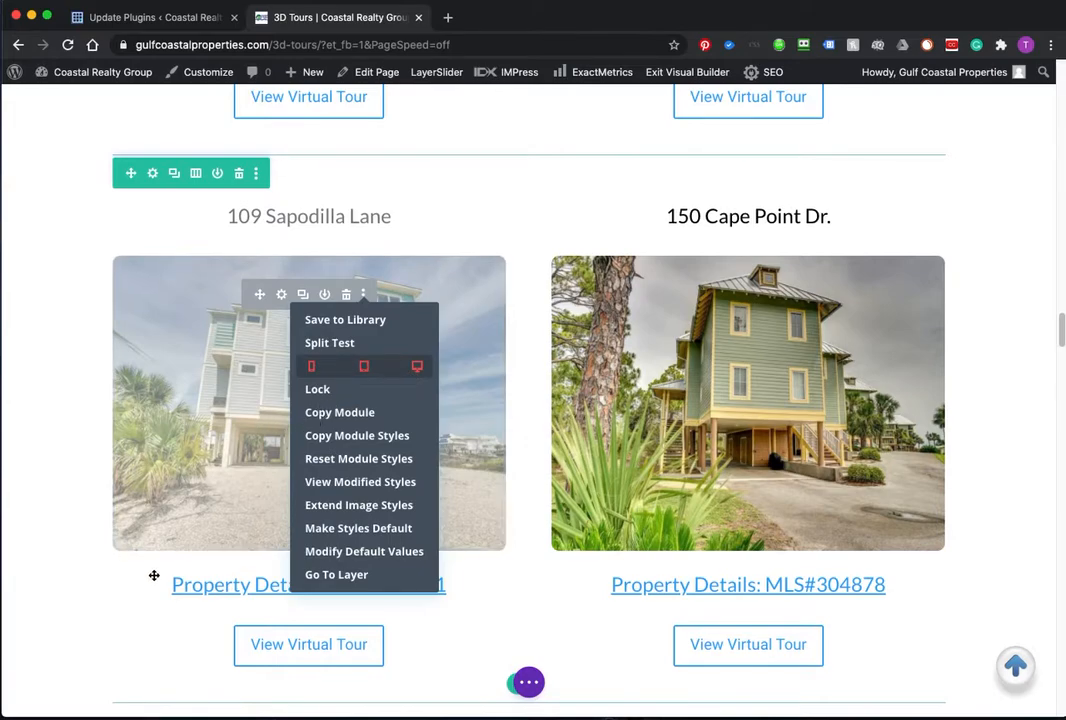
pyautogui.click(63, 491)
# Step: Disable the MLS#304821 details link on tablet and desktop
pyautogui.moveTo(260, 580)
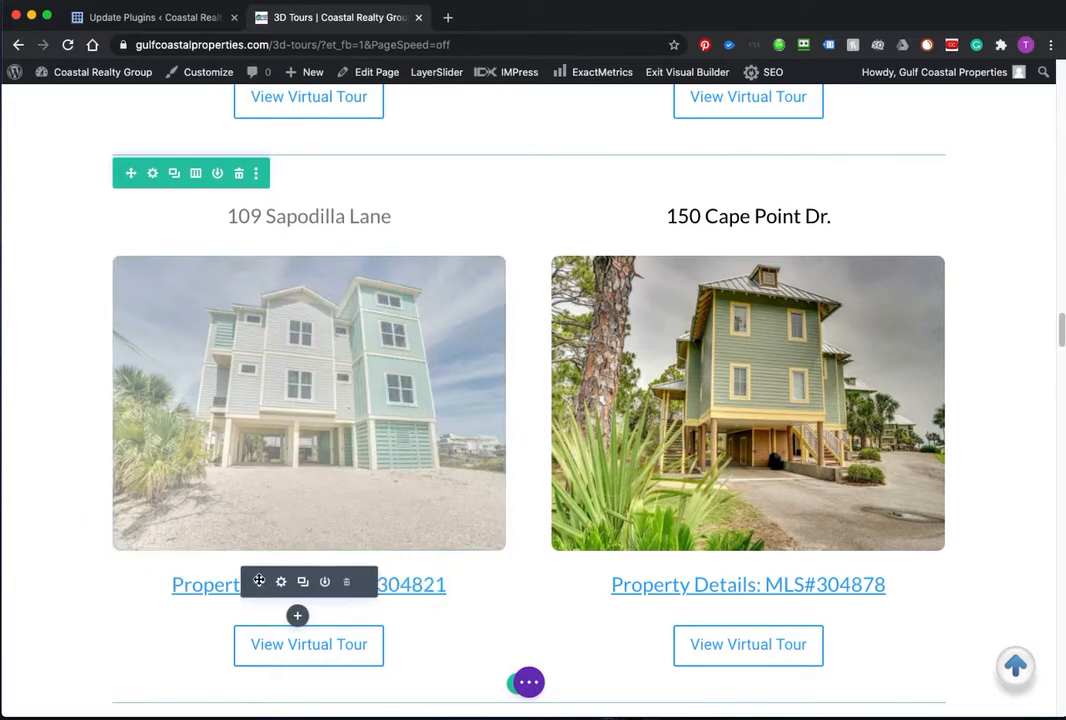
pyautogui.click(362, 583)
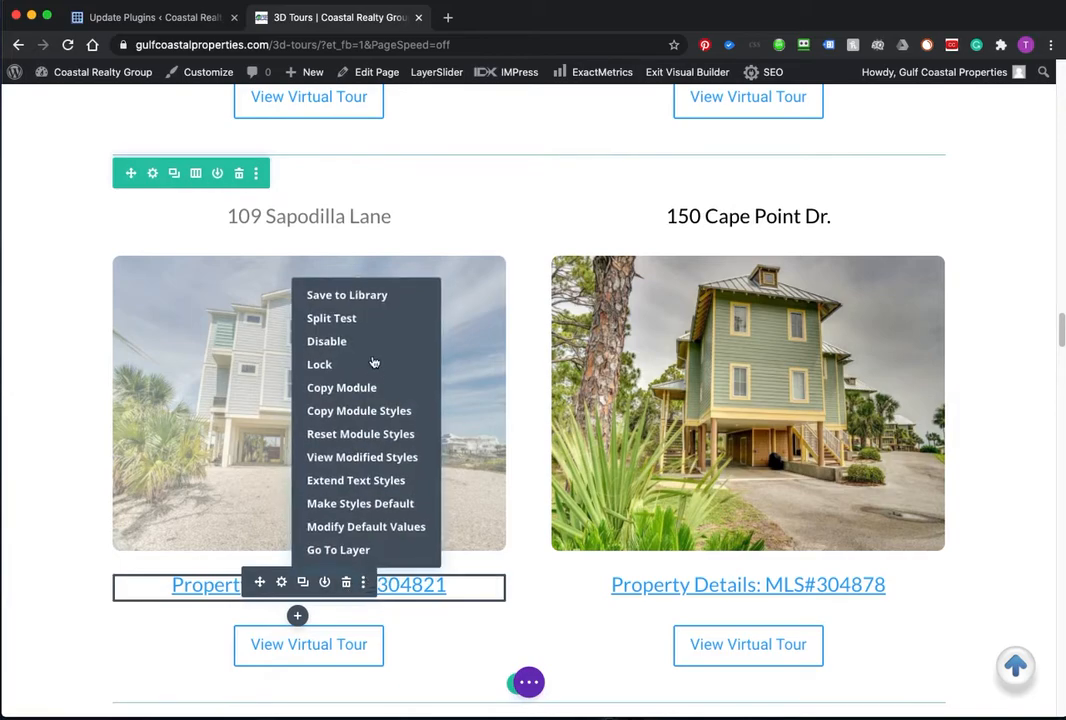
pyautogui.moveTo(340, 343)
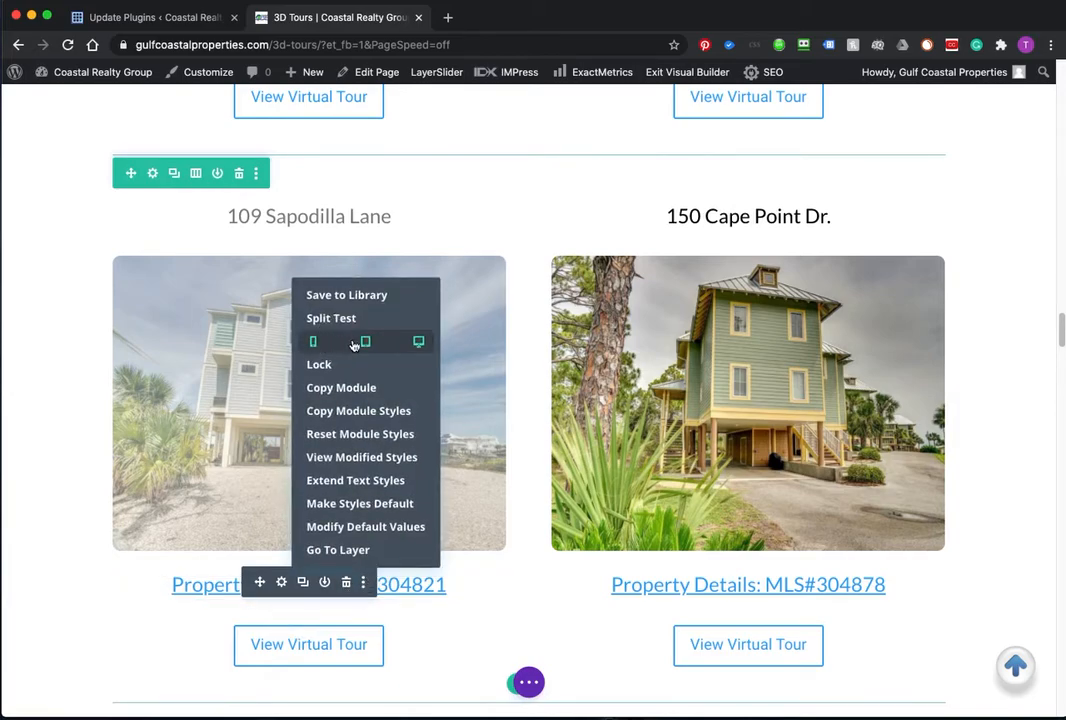
pyautogui.click(367, 342)
pyautogui.click(419, 342)
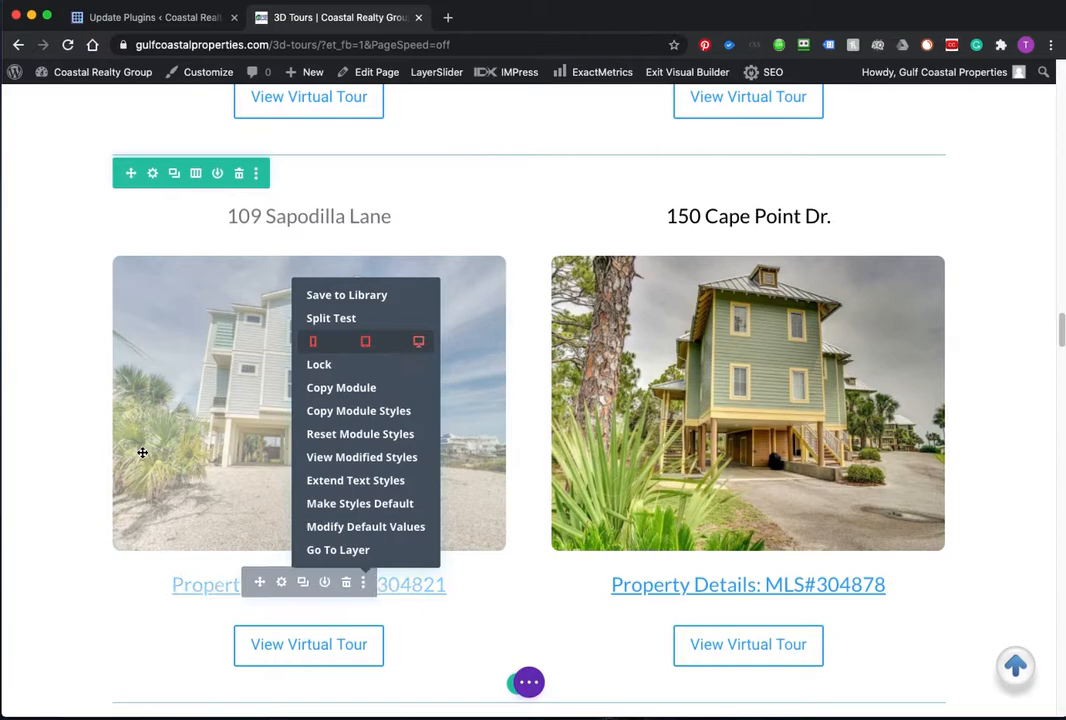
# Step: Disable the Sapodilla tour button on tablet, desktop and phone
pyautogui.scroll(-3, 74, 585)
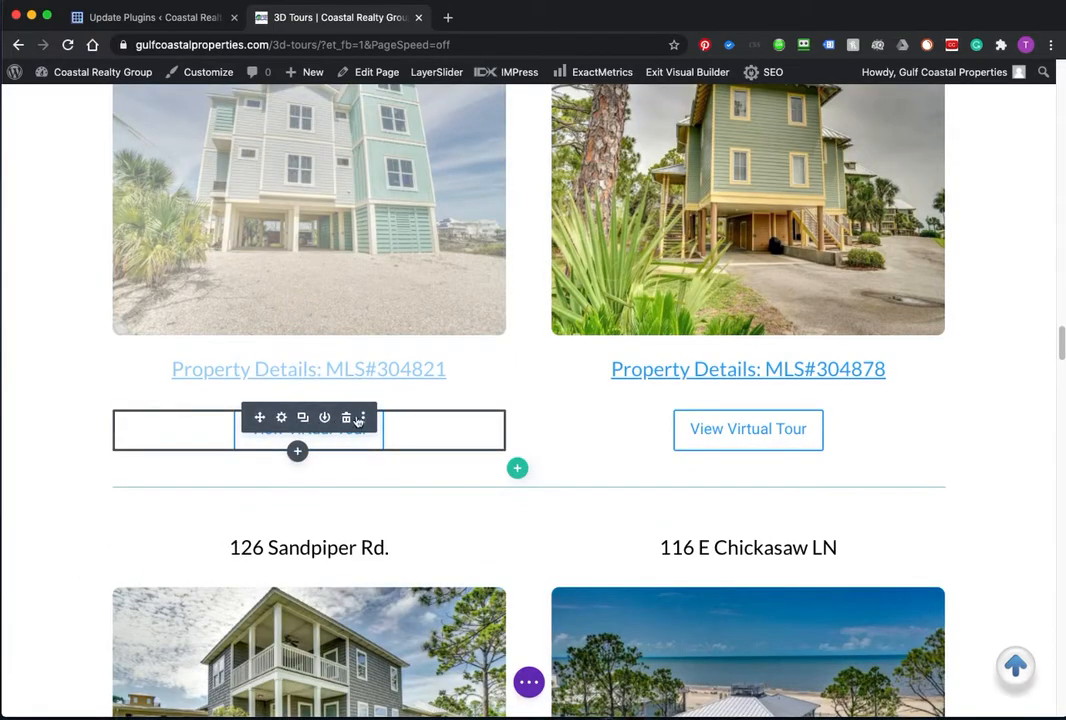
pyautogui.click(366, 418)
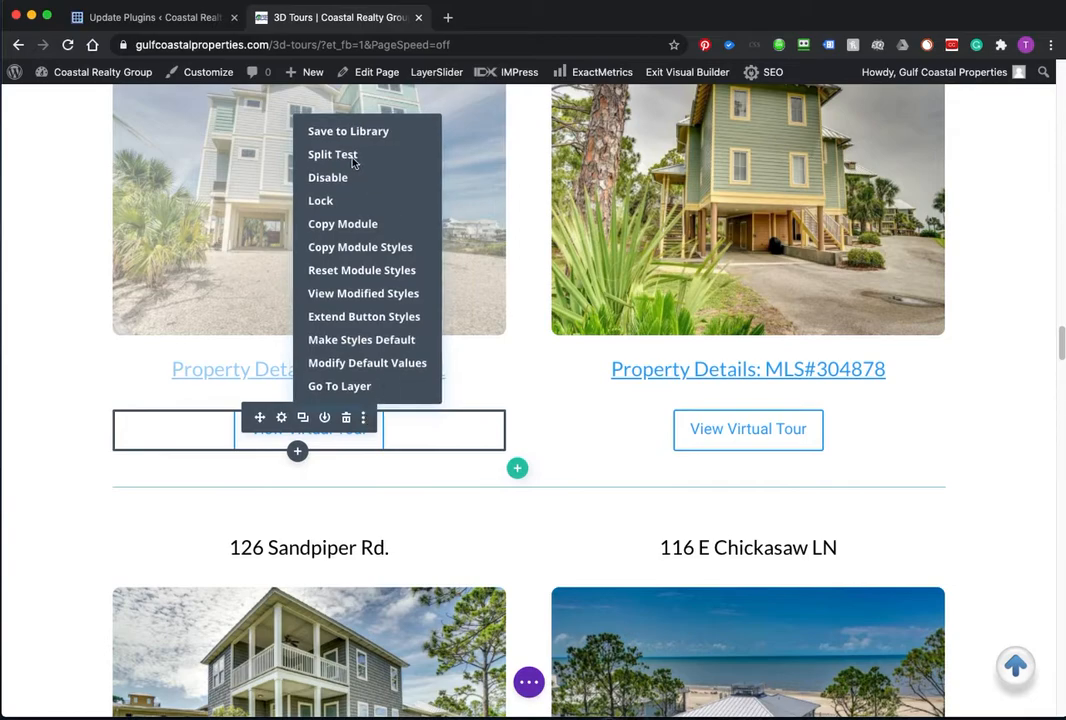
pyautogui.moveTo(345, 177)
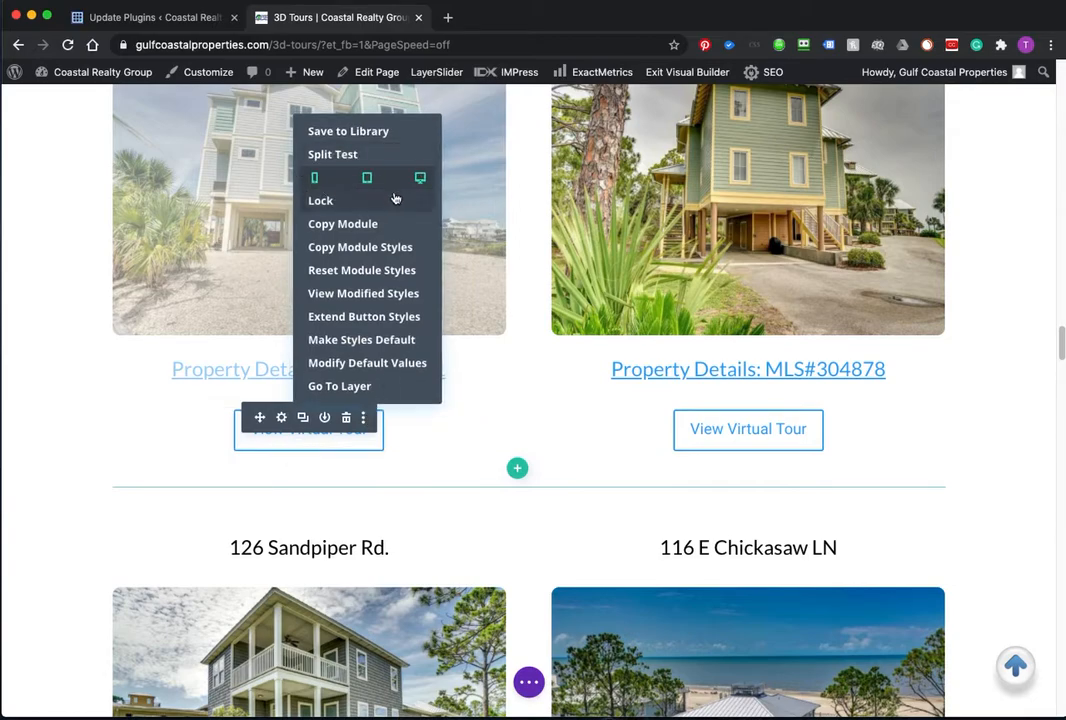
pyautogui.click(367, 178)
pyautogui.click(420, 178)
pyautogui.click(315, 178)
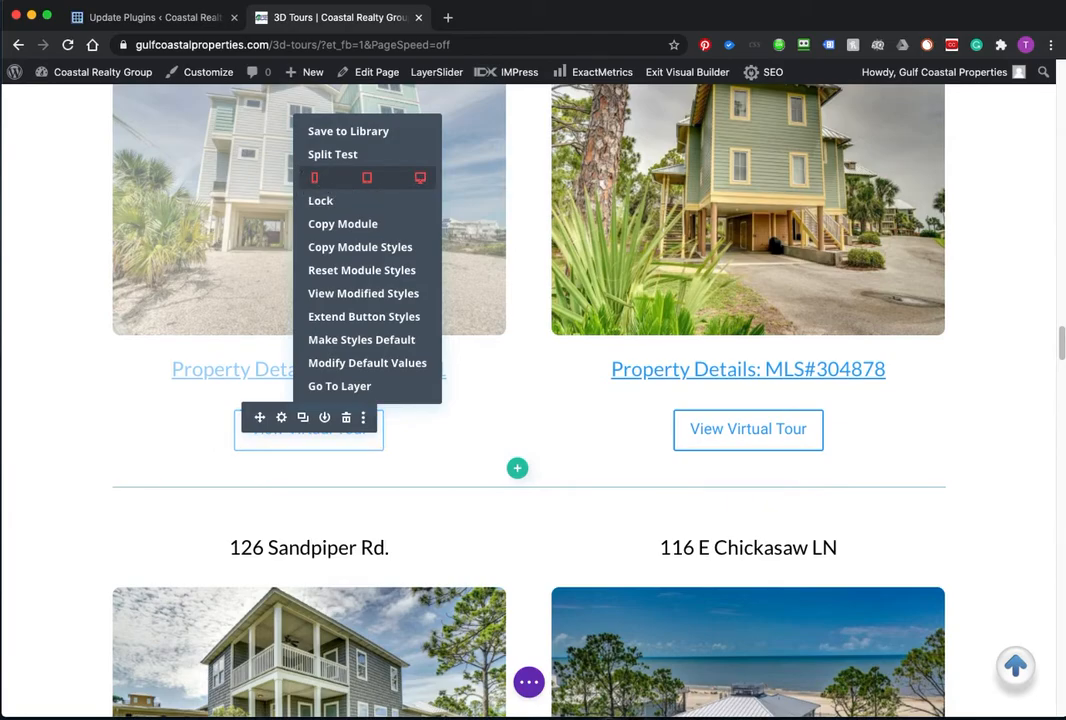
pyautogui.moveTo(0, 110); pyautogui.dragTo(0, 105)
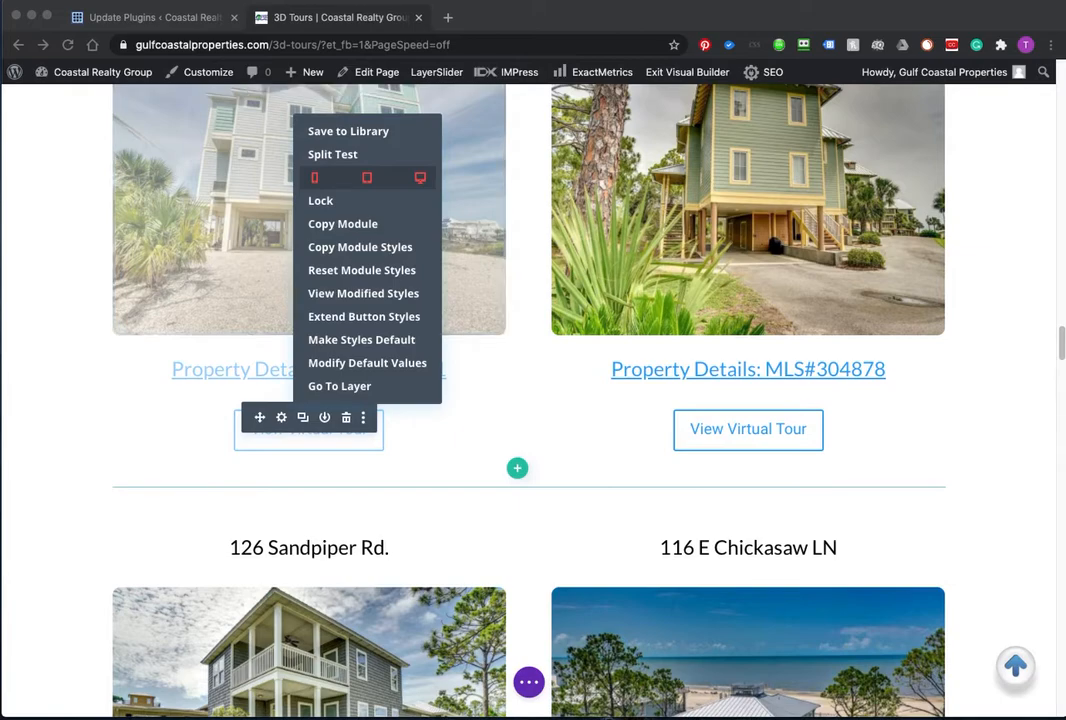
pyautogui.click(71, 470)
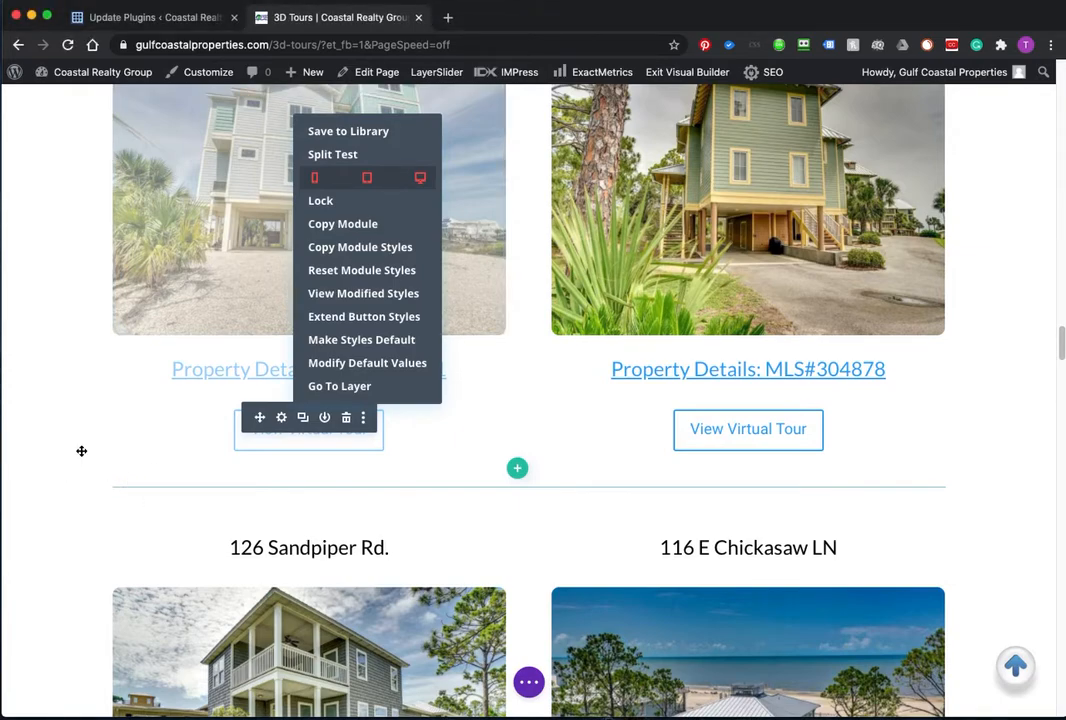
pyautogui.click(413, 212)
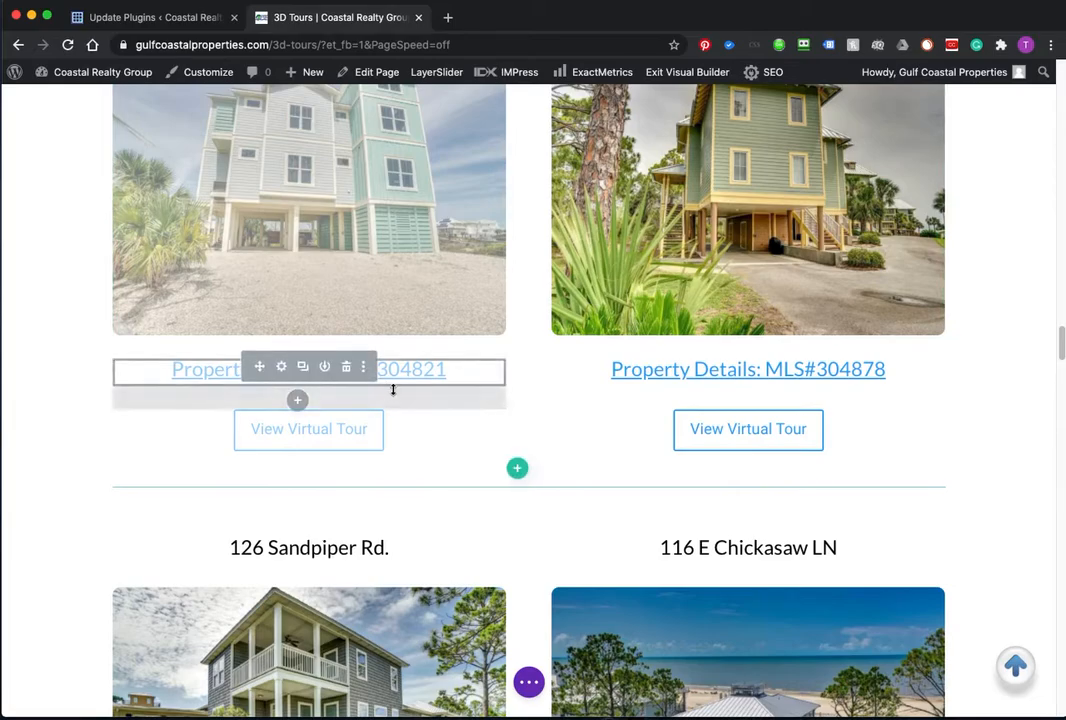
pyautogui.scroll(-3, 390, 390)
pyautogui.scroll(1, 393, 390)
pyautogui.scroll(-13, 393, 389)
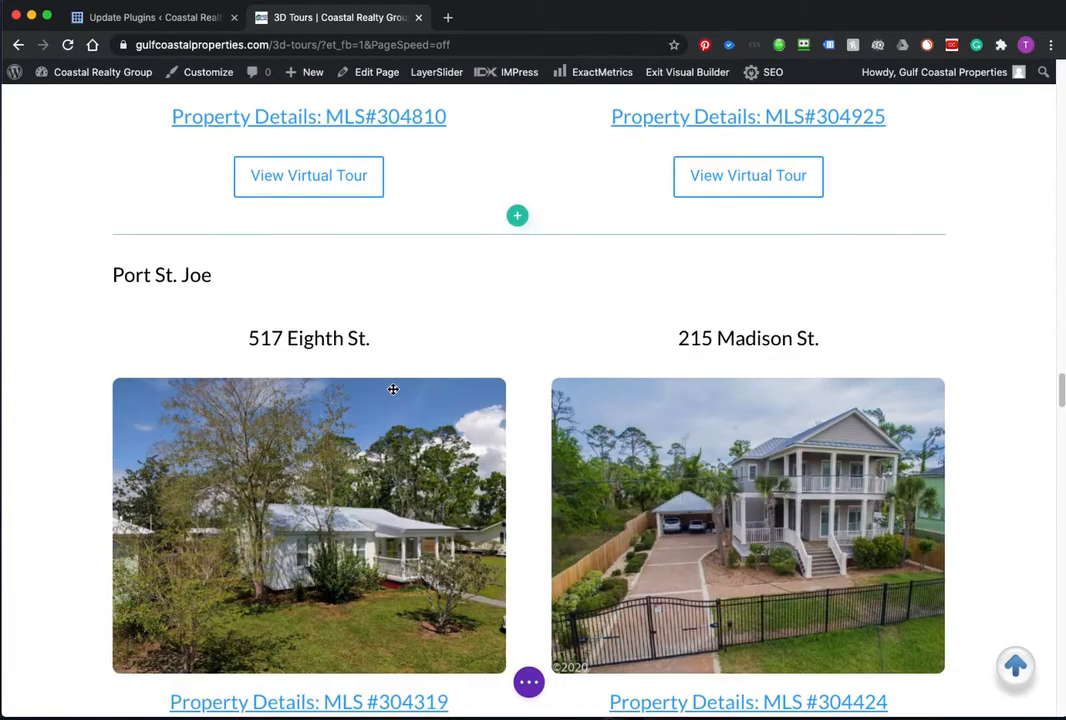
pyautogui.scroll(-1, 393, 389)
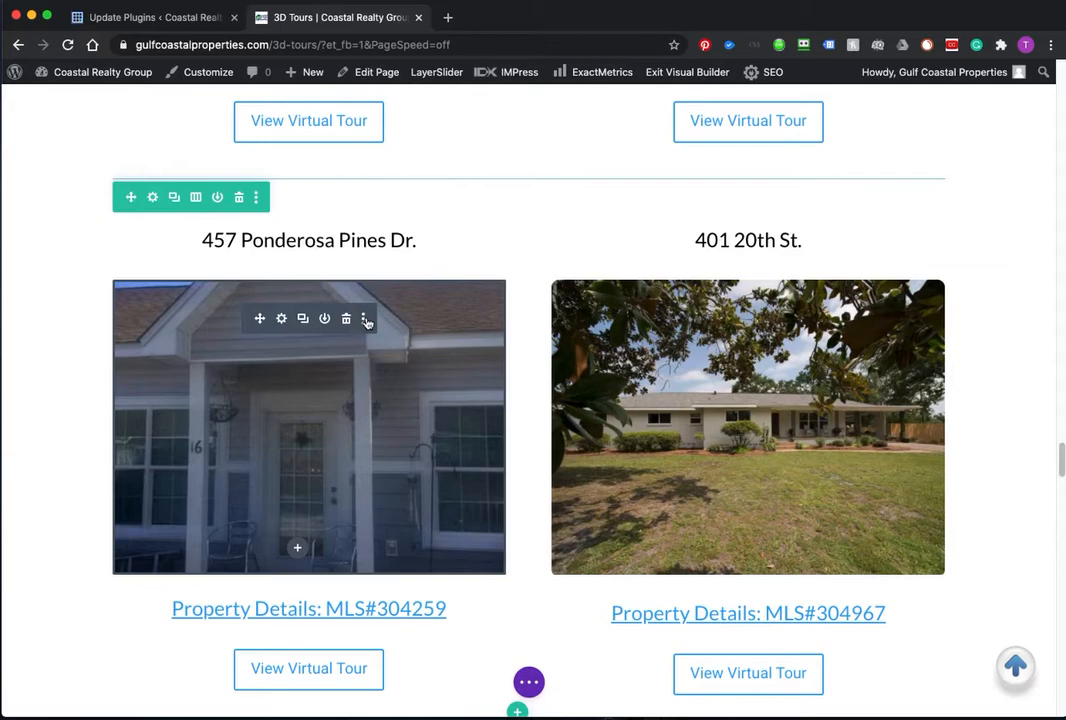
pyautogui.click(365, 319)
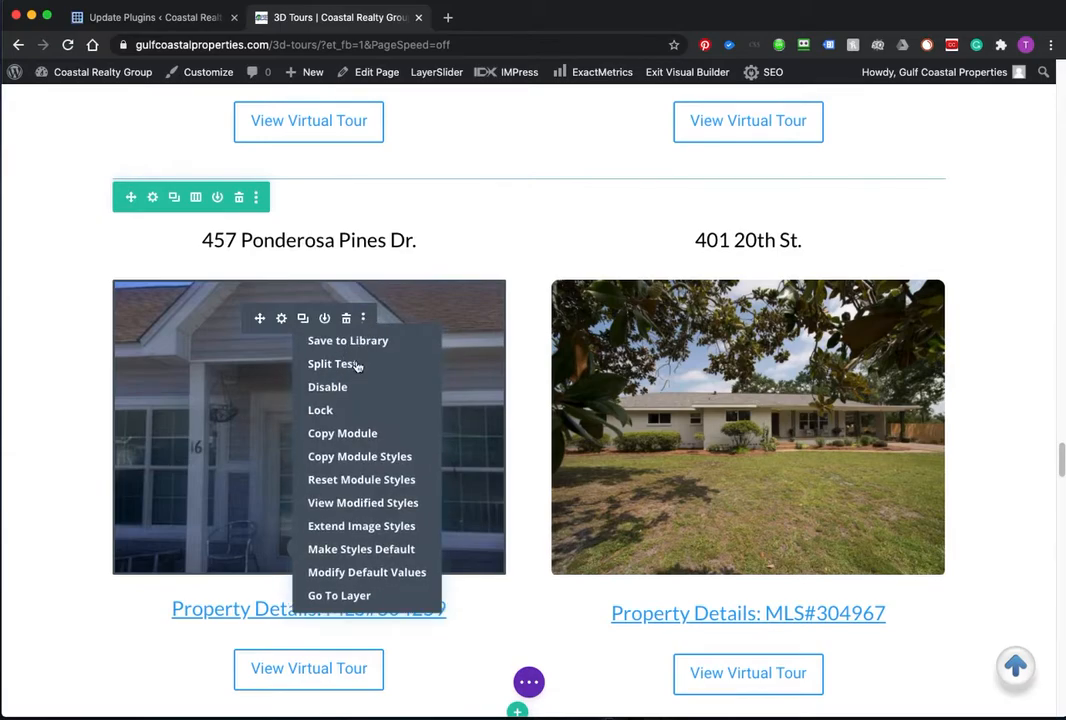
pyautogui.click(357, 366)
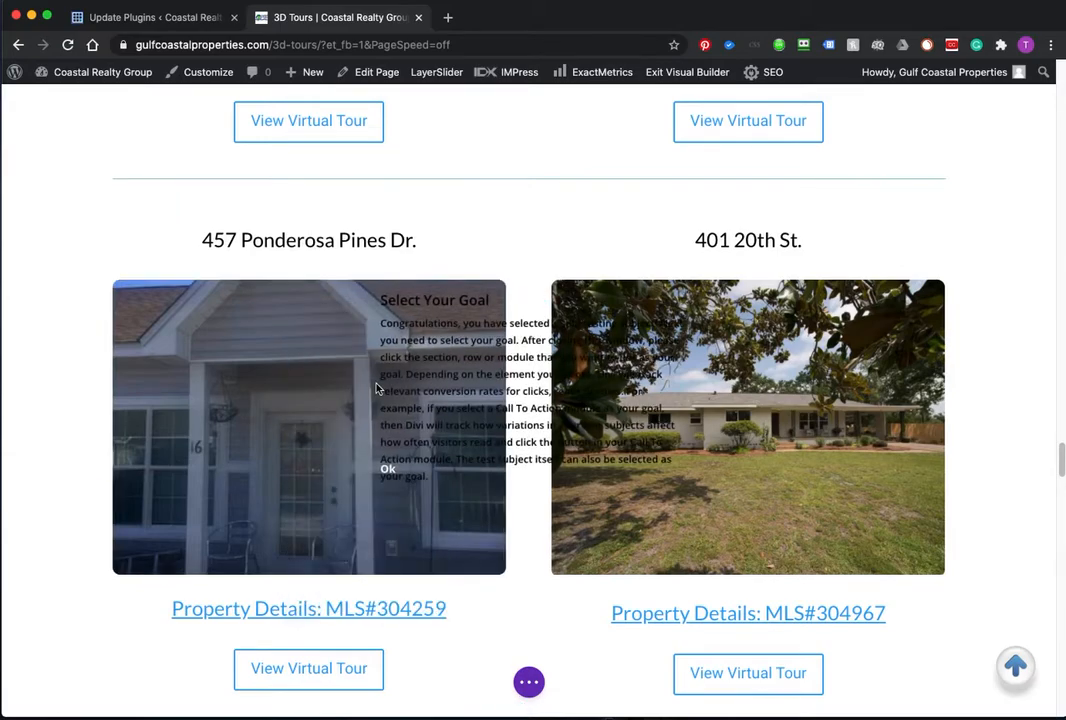
pyautogui.click(386, 470)
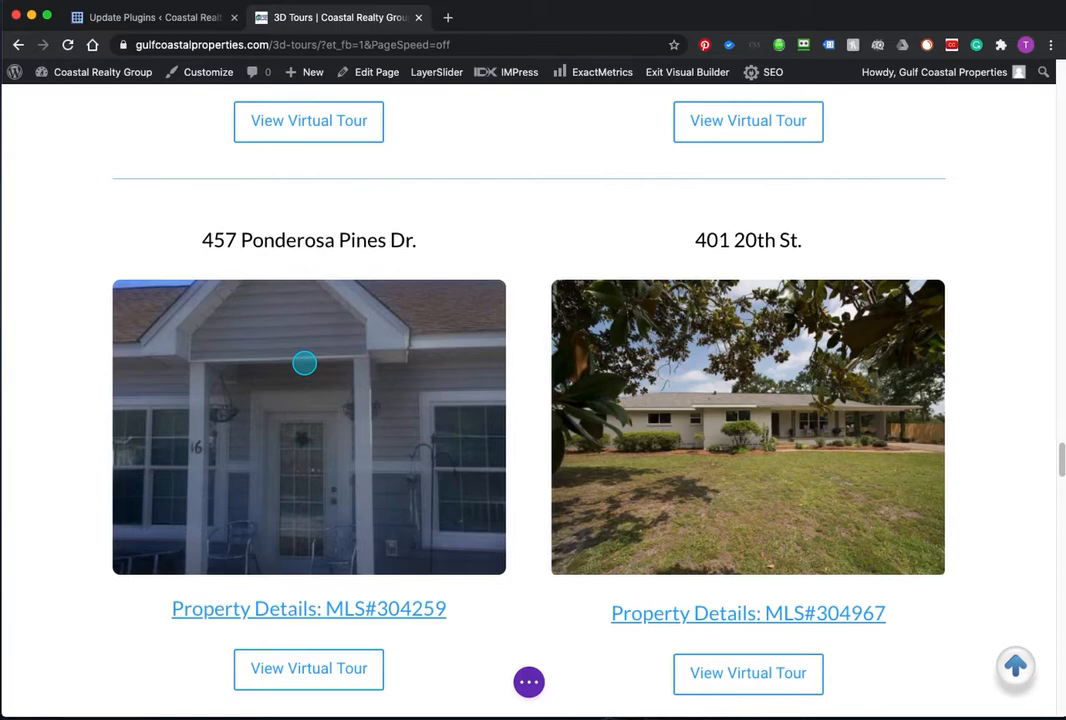
pyautogui.click(304, 363)
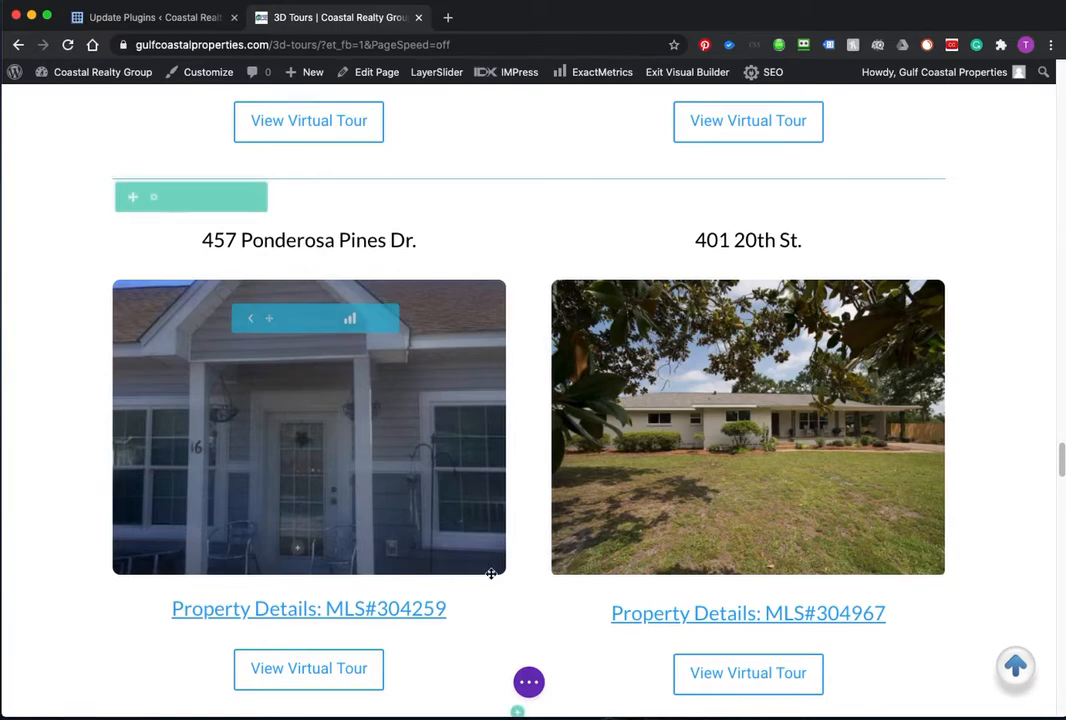
pyautogui.click(353, 320)
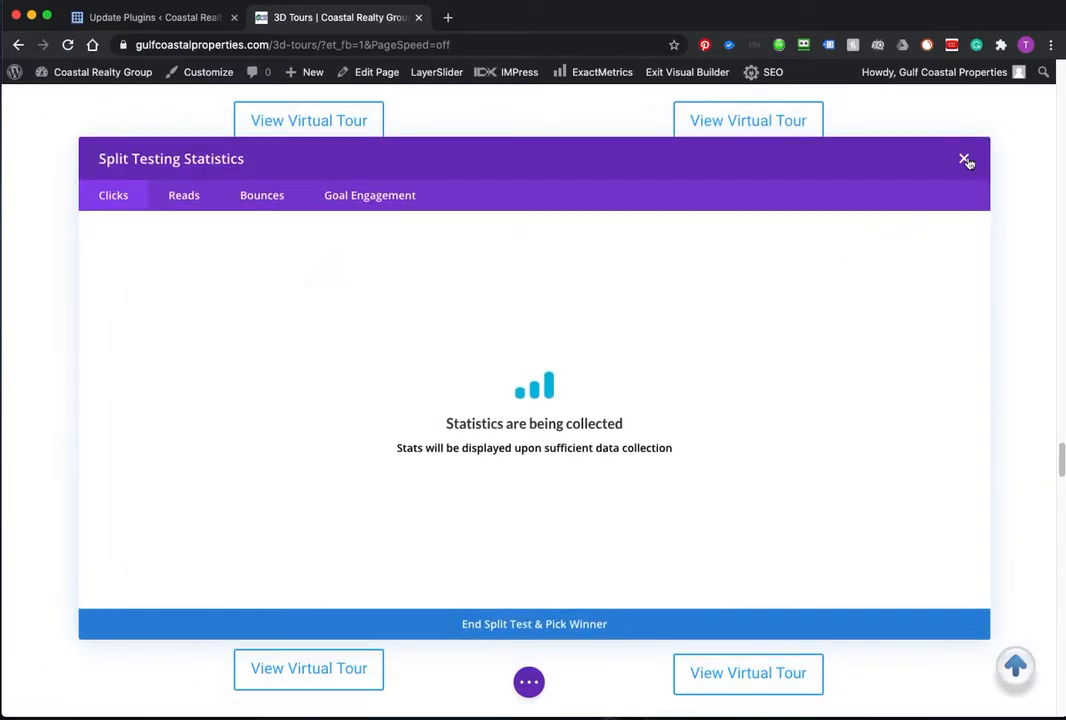
# Step: Close the statistics and end the Ponderosa photo's split test, proceeding to winner selection
pyautogui.click(964, 160)
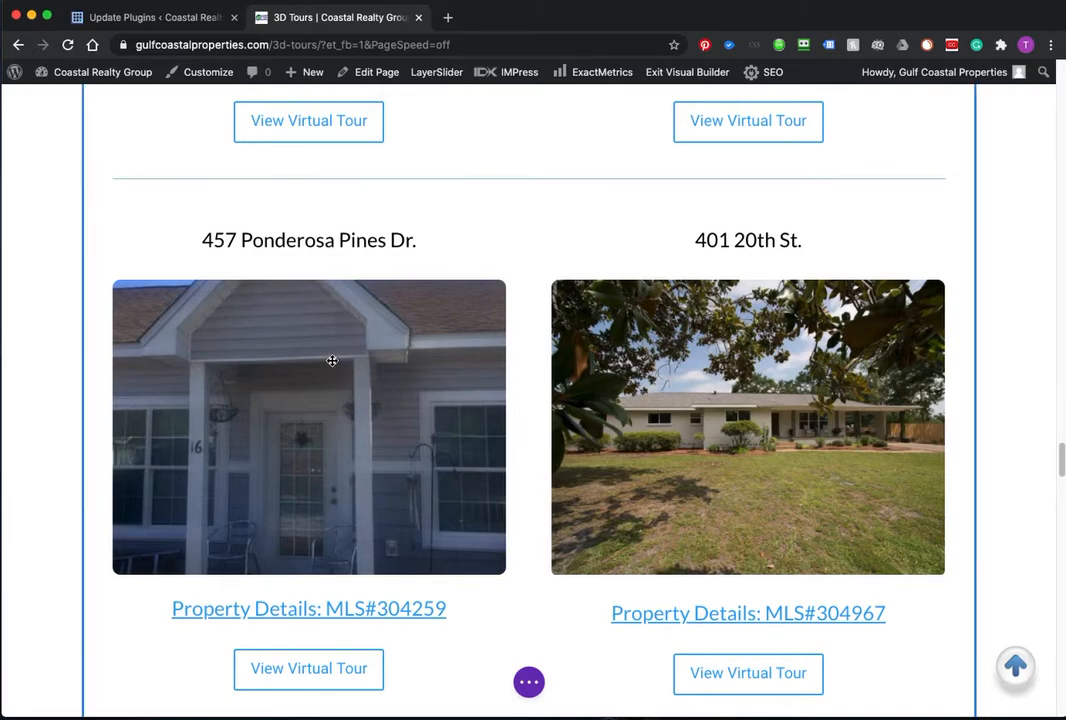
pyautogui.moveTo(321, 395)
pyautogui.click(389, 318)
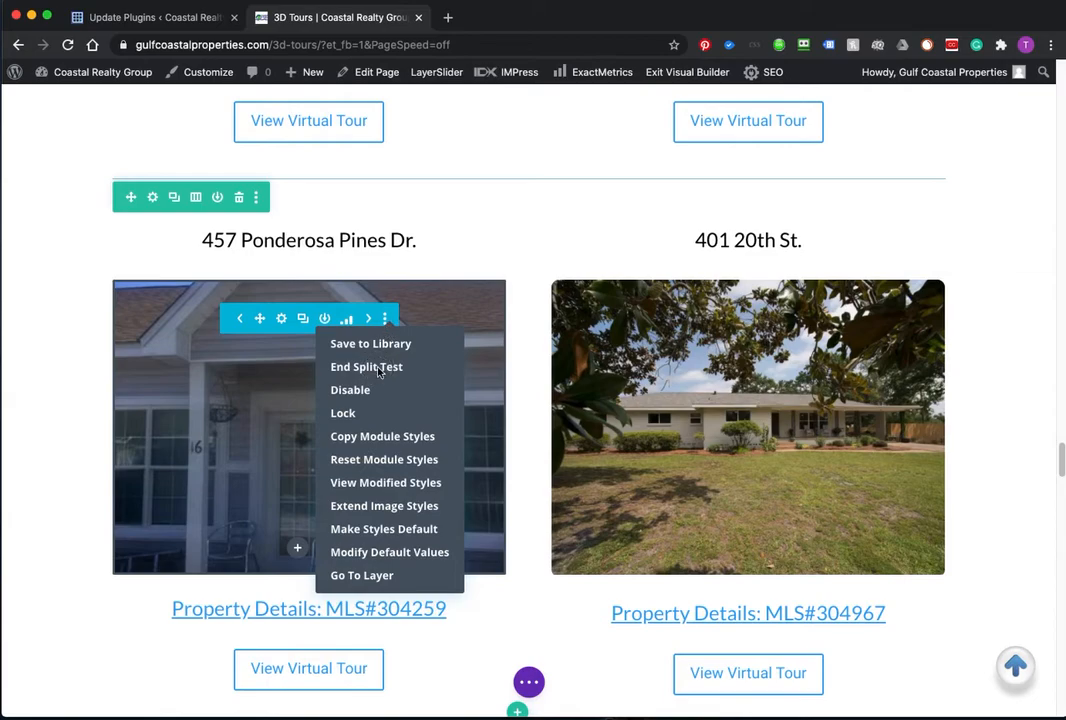
pyautogui.click(379, 367)
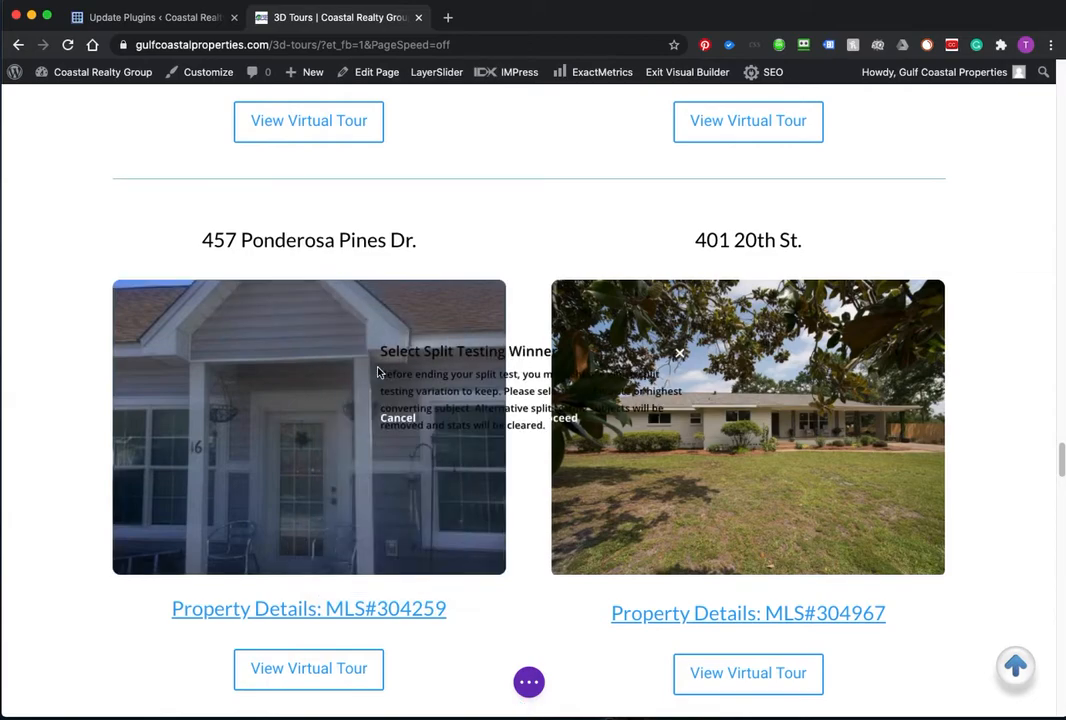
pyautogui.click(572, 418)
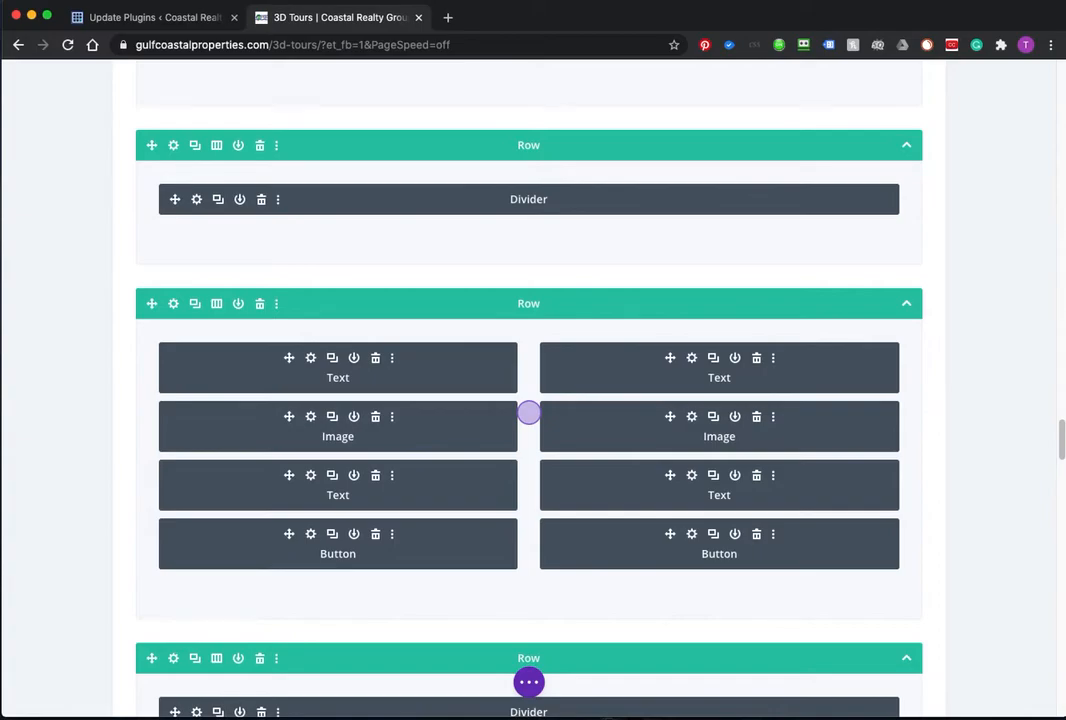
# Step: Scroll through the wireframe layout and expand the purple page settings bar
pyautogui.scroll(1, 476, 425)
pyautogui.scroll(-3, 476, 431)
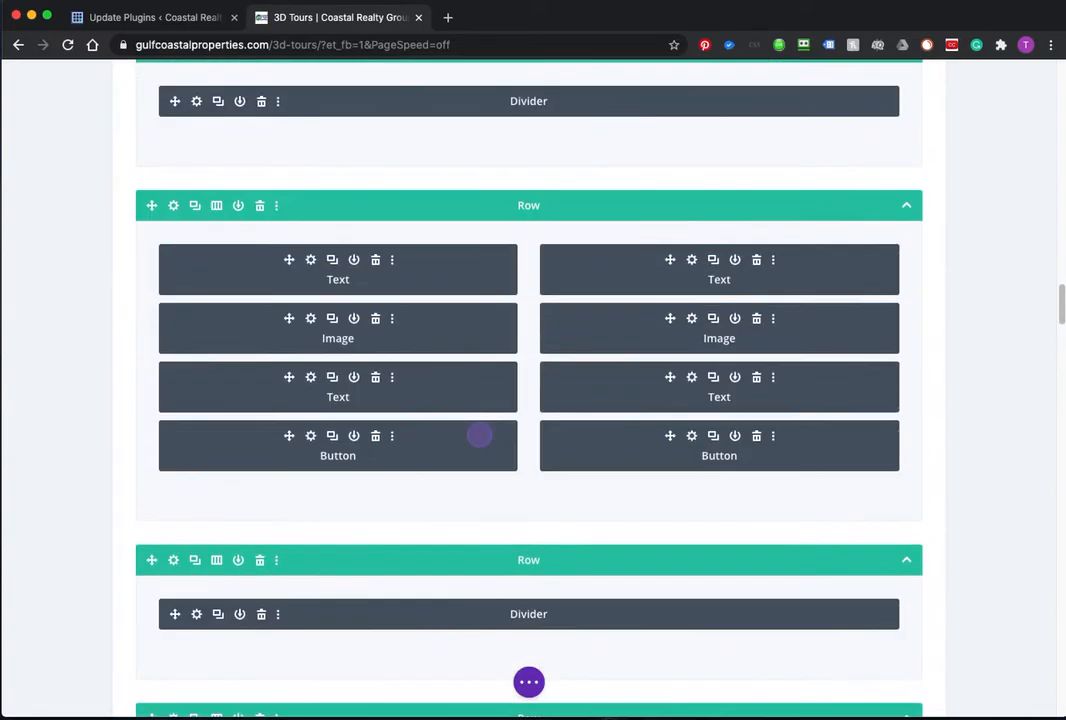
pyautogui.scroll(20, 484, 434)
pyautogui.scroll(4, 463, 412)
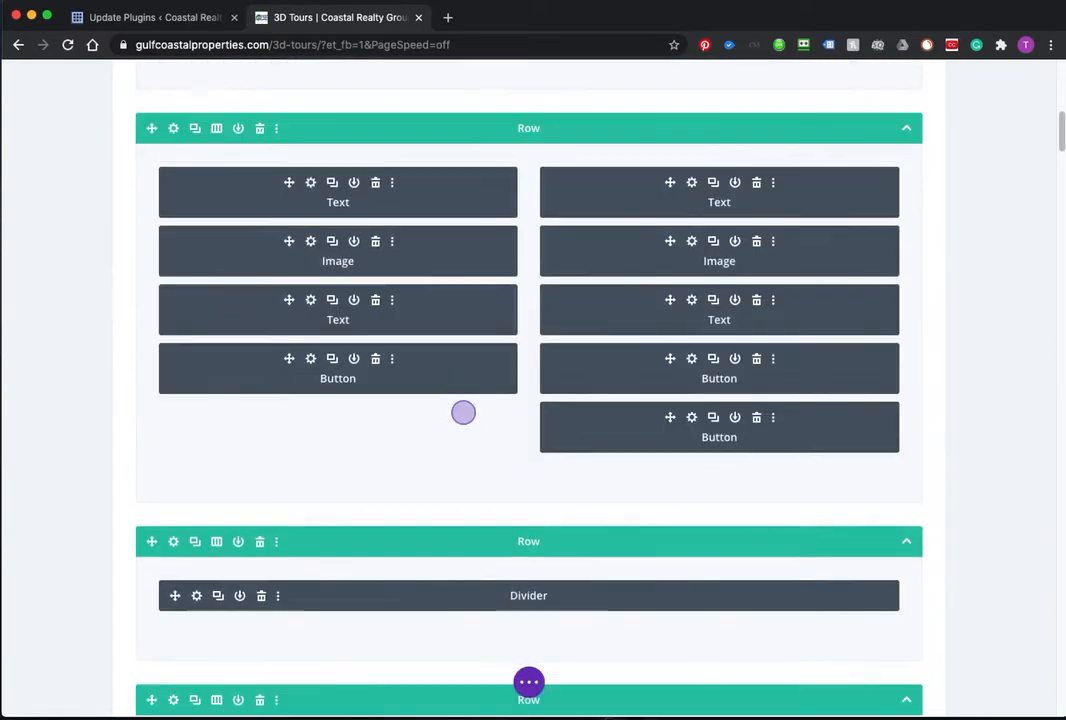
pyautogui.scroll(4, 463, 412)
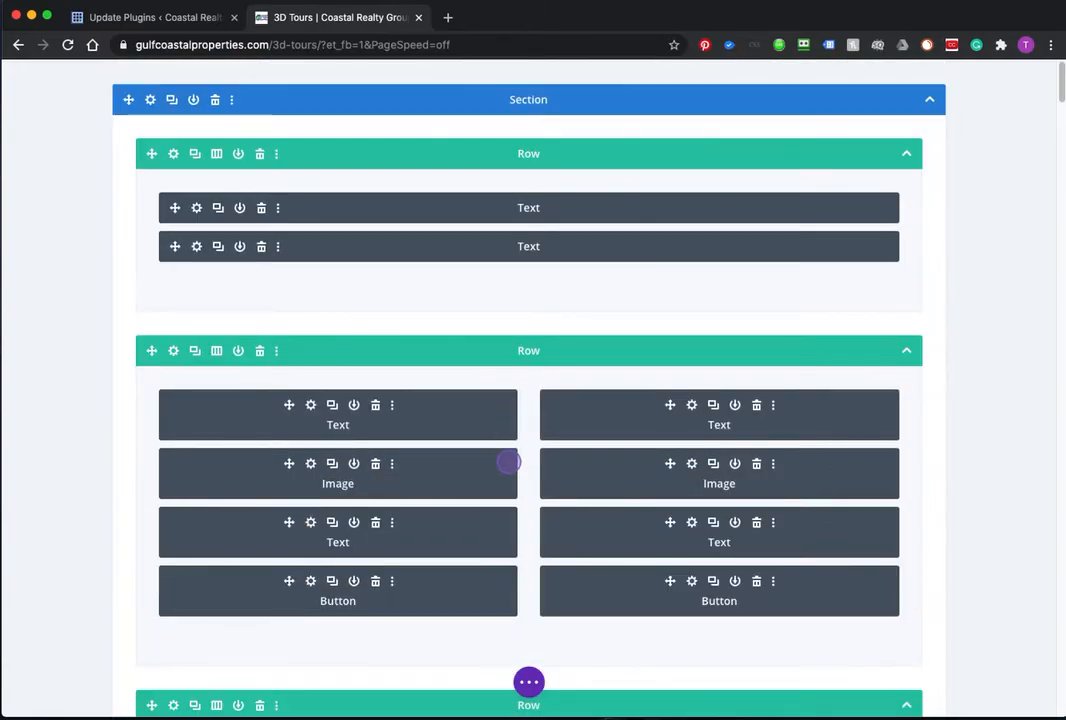
pyautogui.scroll(-8, 508, 461)
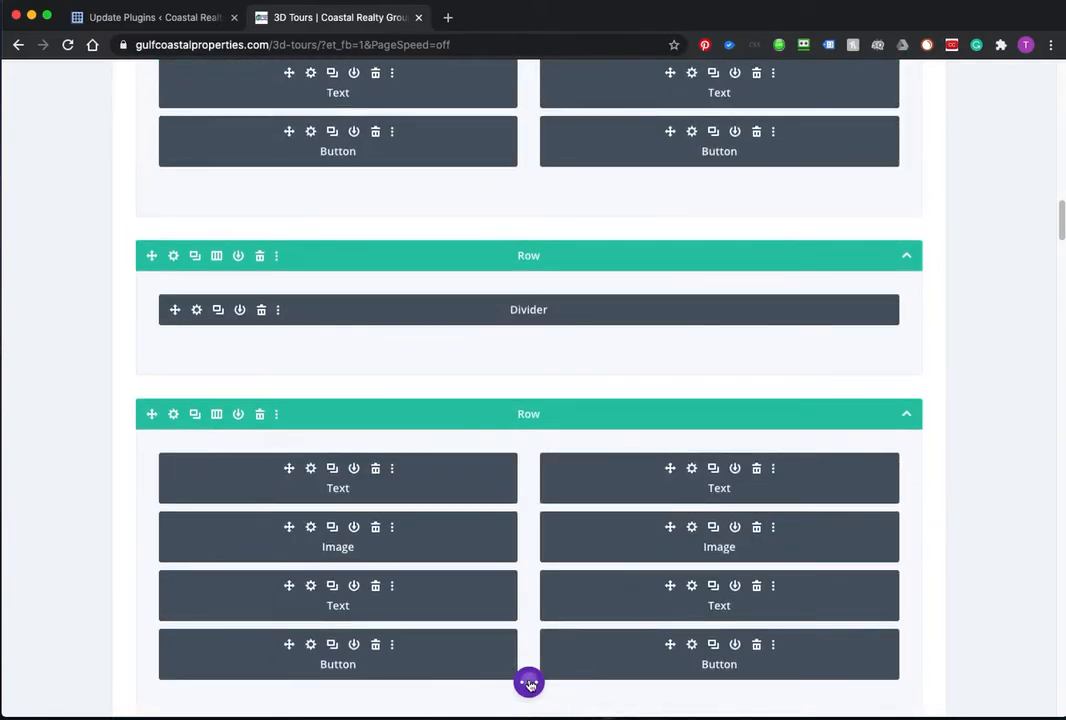
pyautogui.click(529, 684)
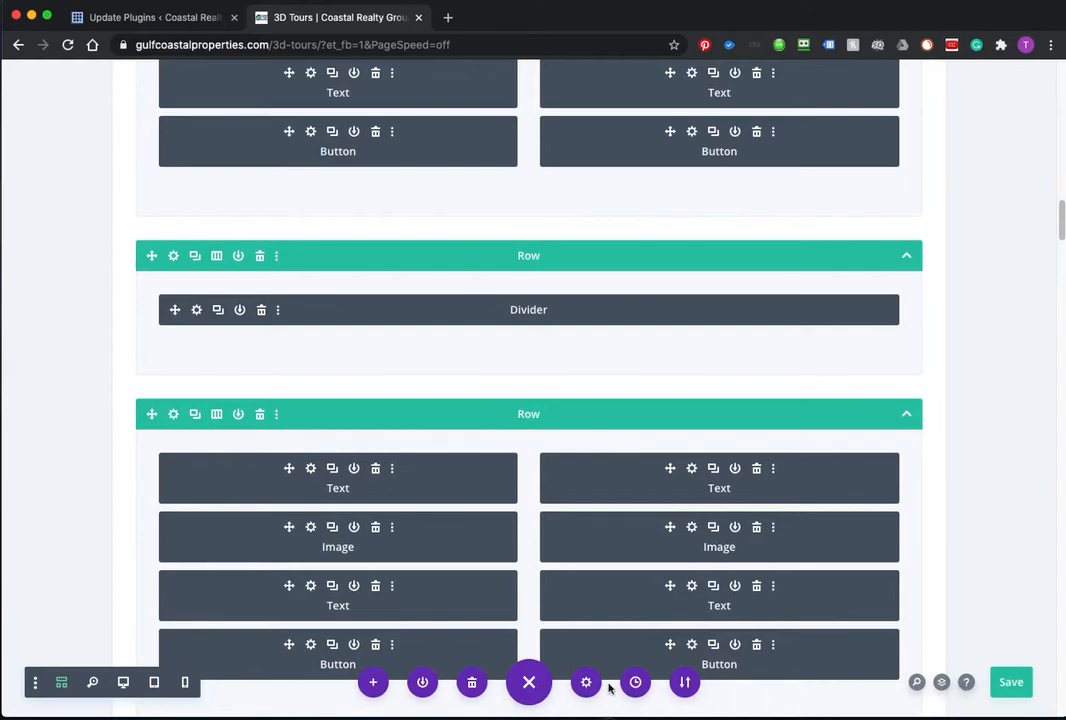
# Step: Attempt a save, then pick the left Ponderosa image as subject and delete the duplicate
pyautogui.click(1008, 680)
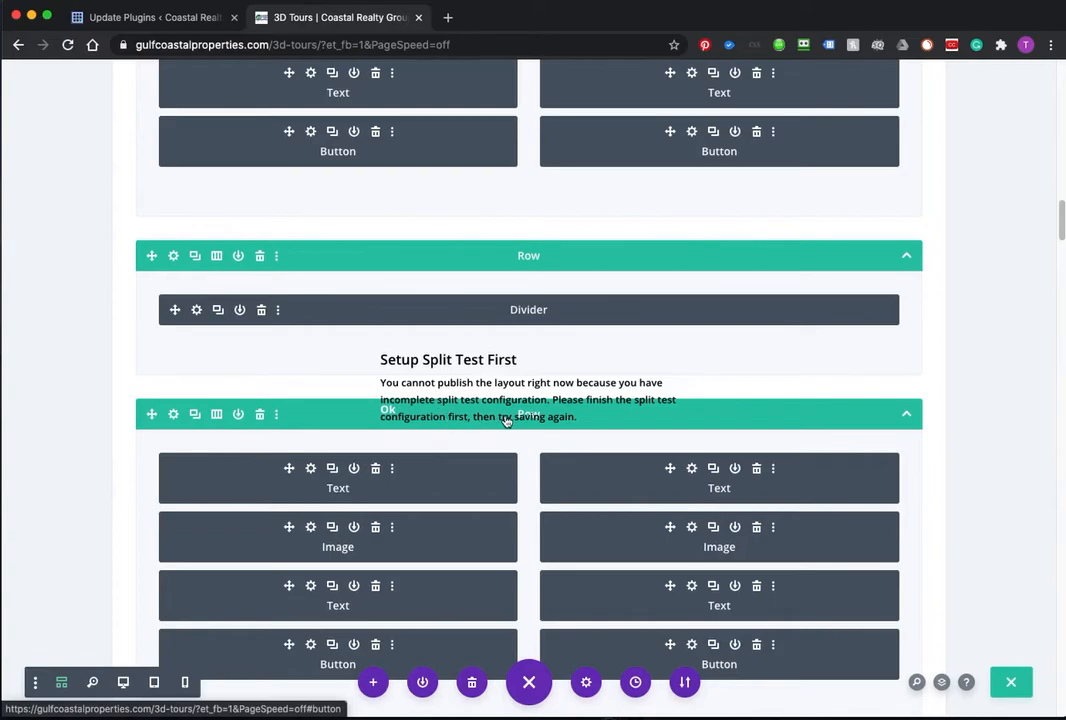
pyautogui.click(392, 412)
pyautogui.scroll(2, 408, 492)
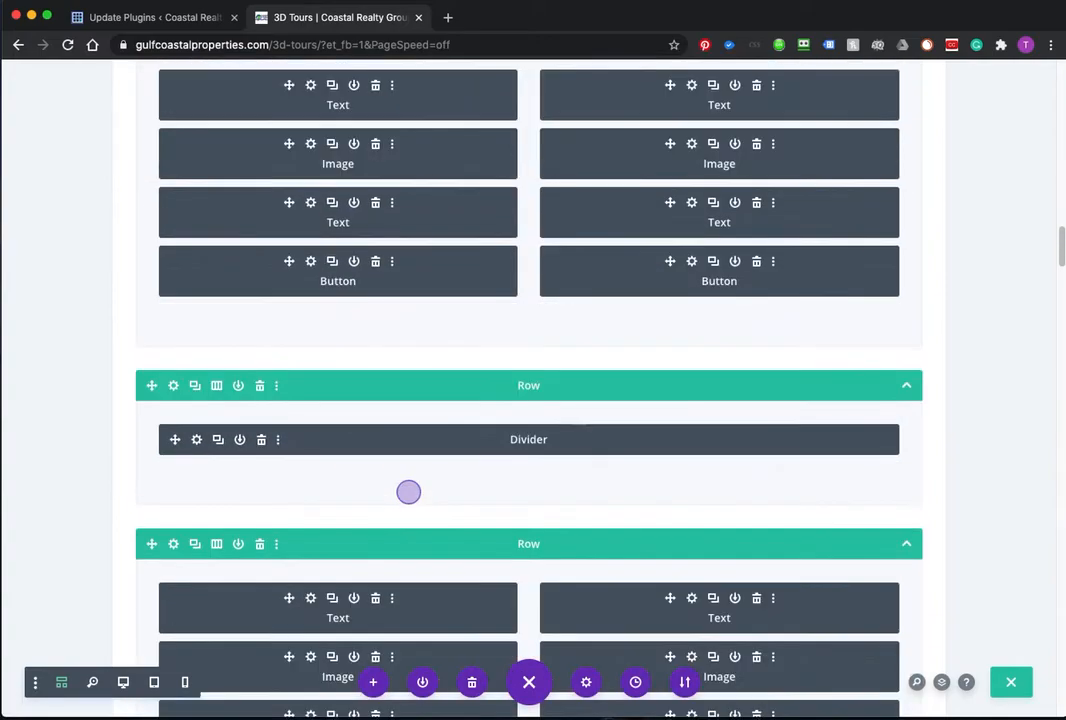
pyautogui.scroll(2, 414, 445)
pyautogui.scroll(-5, 427, 370)
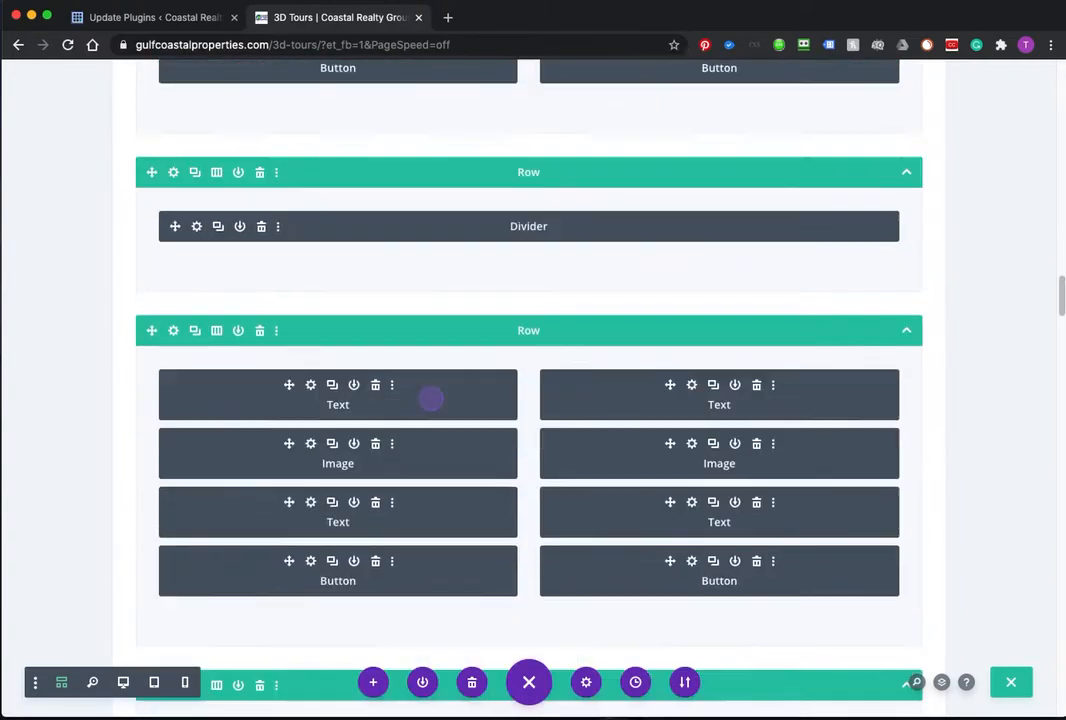
pyautogui.scroll(-15, 432, 420)
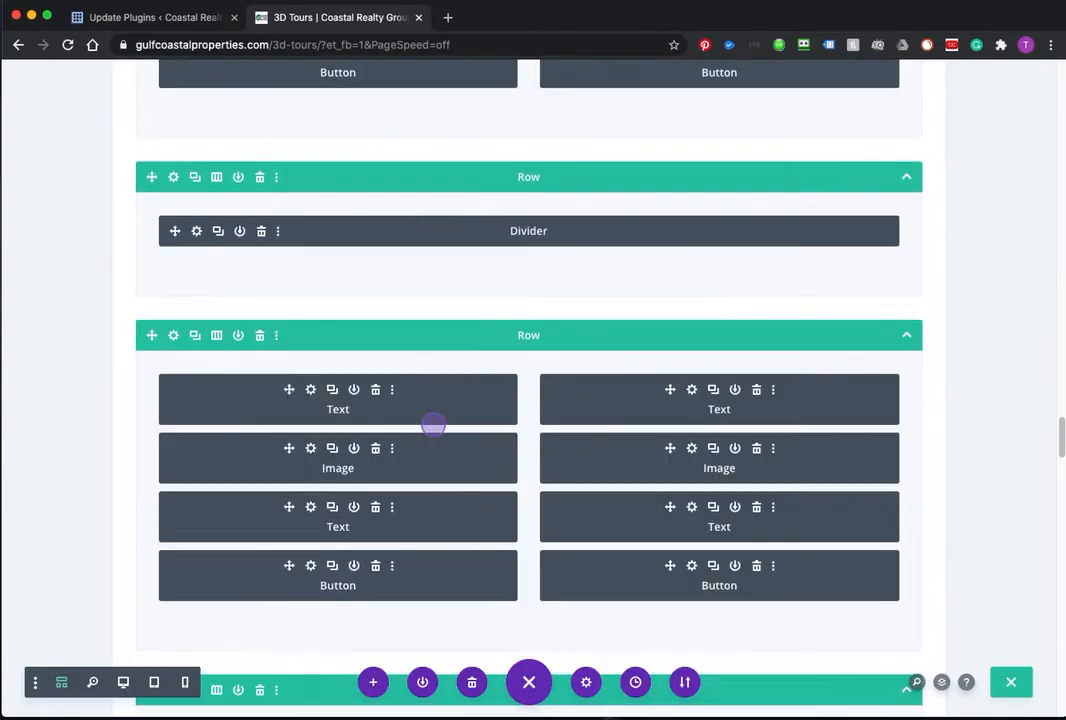
pyautogui.click(433, 430)
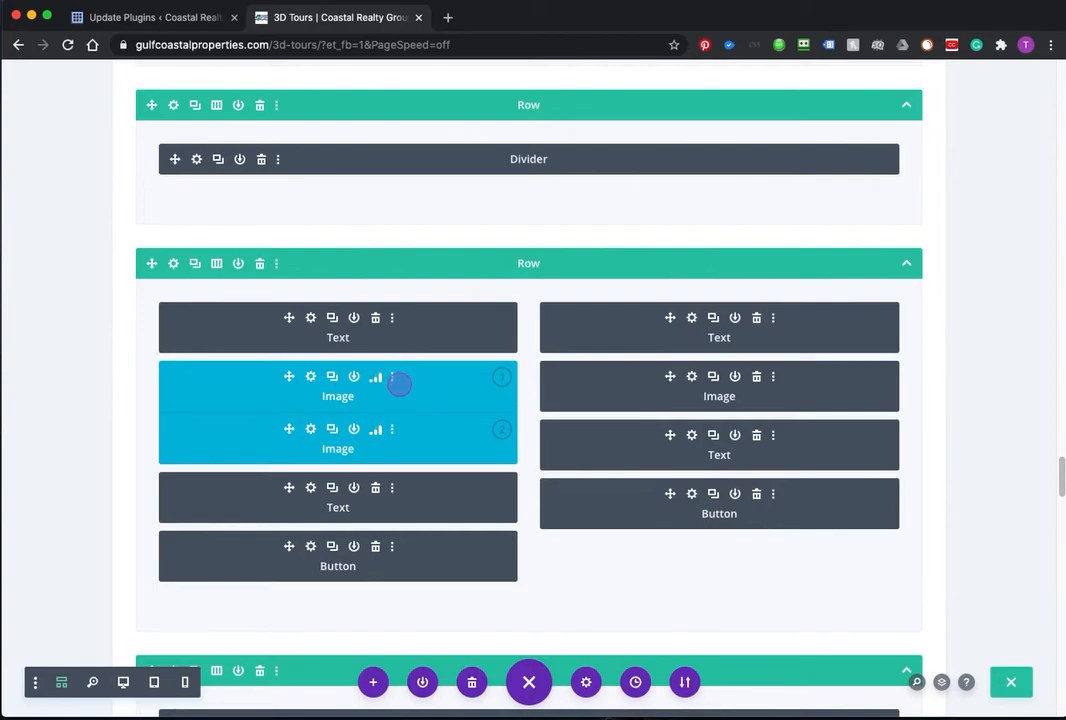
pyautogui.click(377, 377)
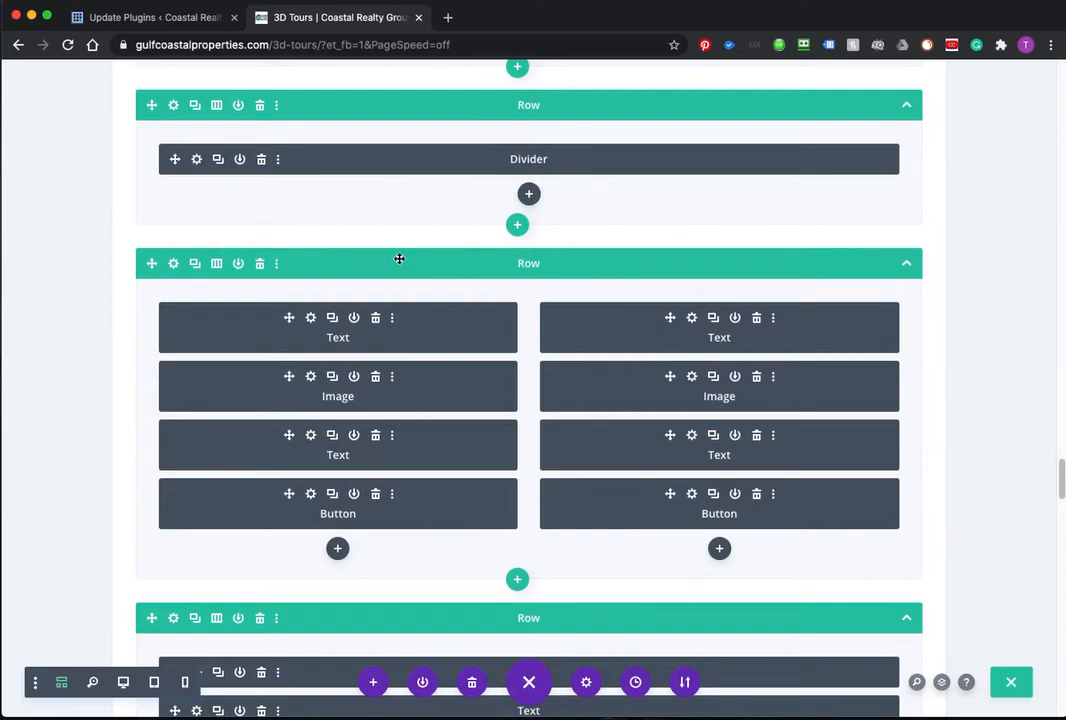
# Step: Close the page settings bar and select the query string in the page address
pyautogui.scroll(-20, 419, 545)
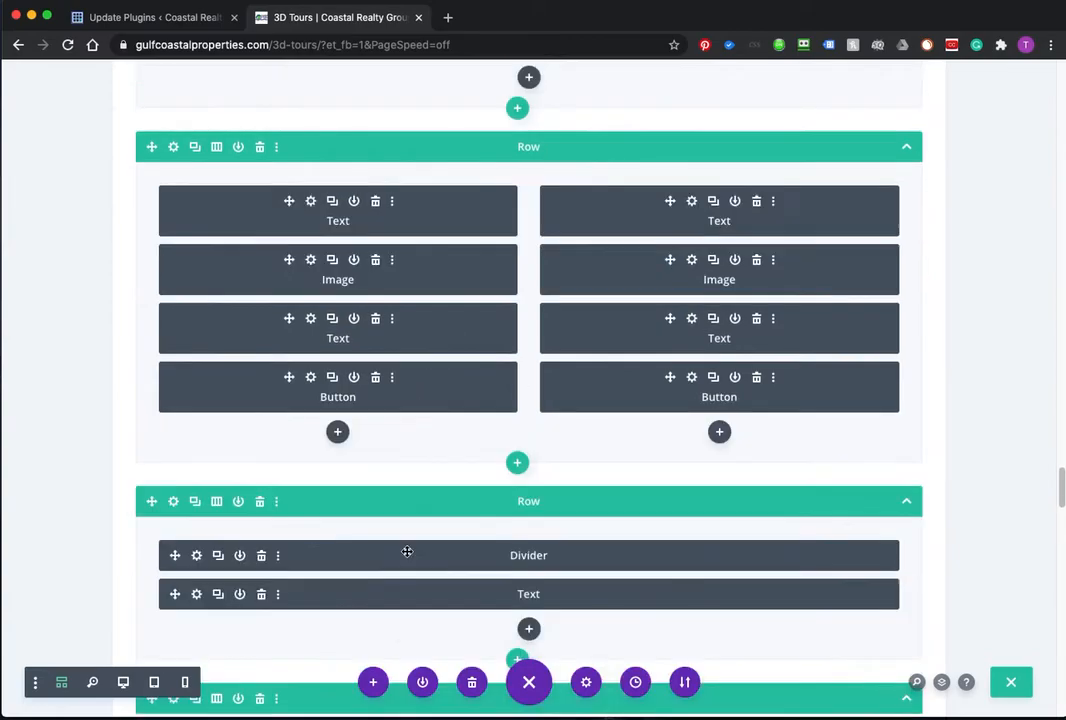
pyautogui.scroll(10, 421, 544)
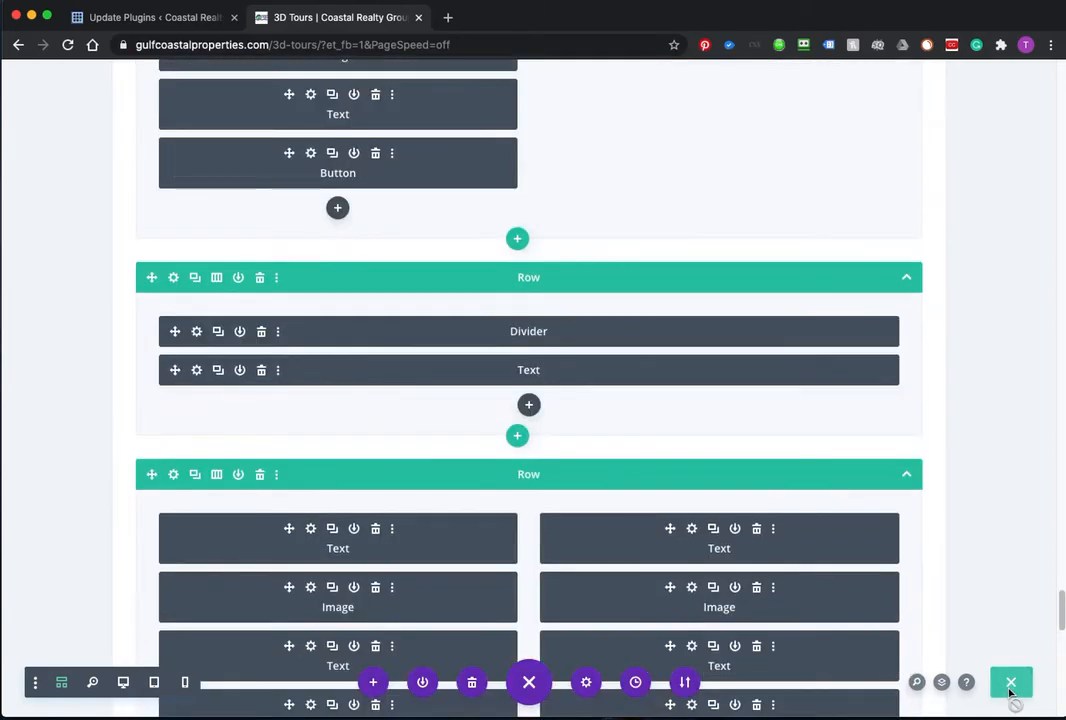
pyautogui.scroll(20, 501, 529)
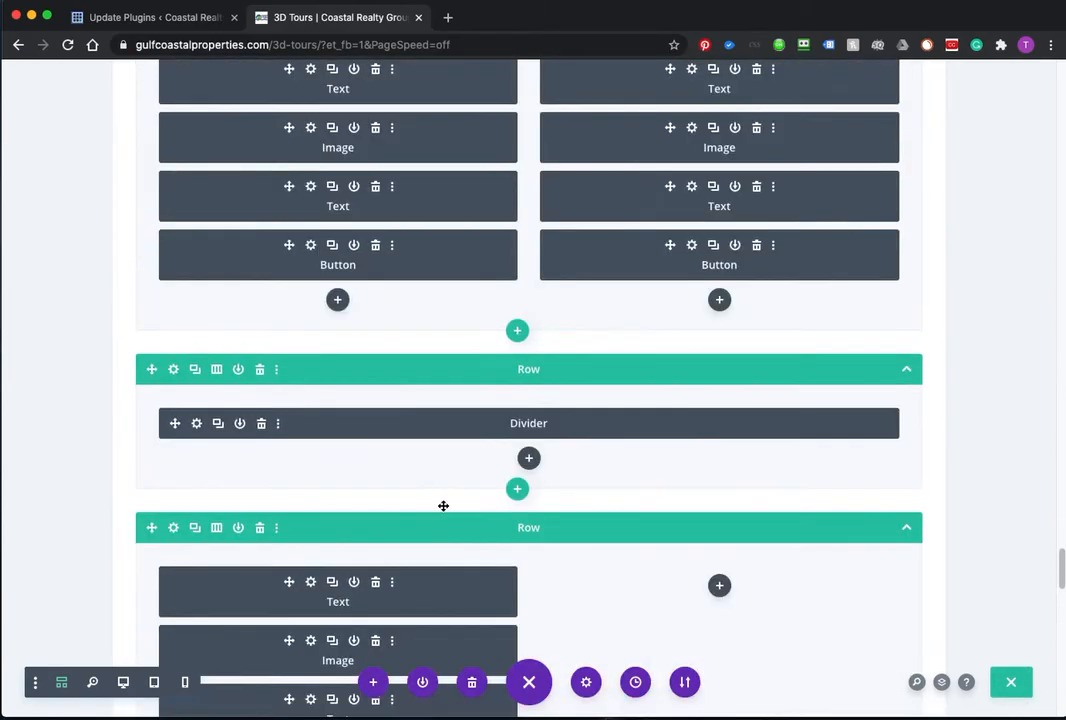
pyautogui.scroll(10, 456, 469)
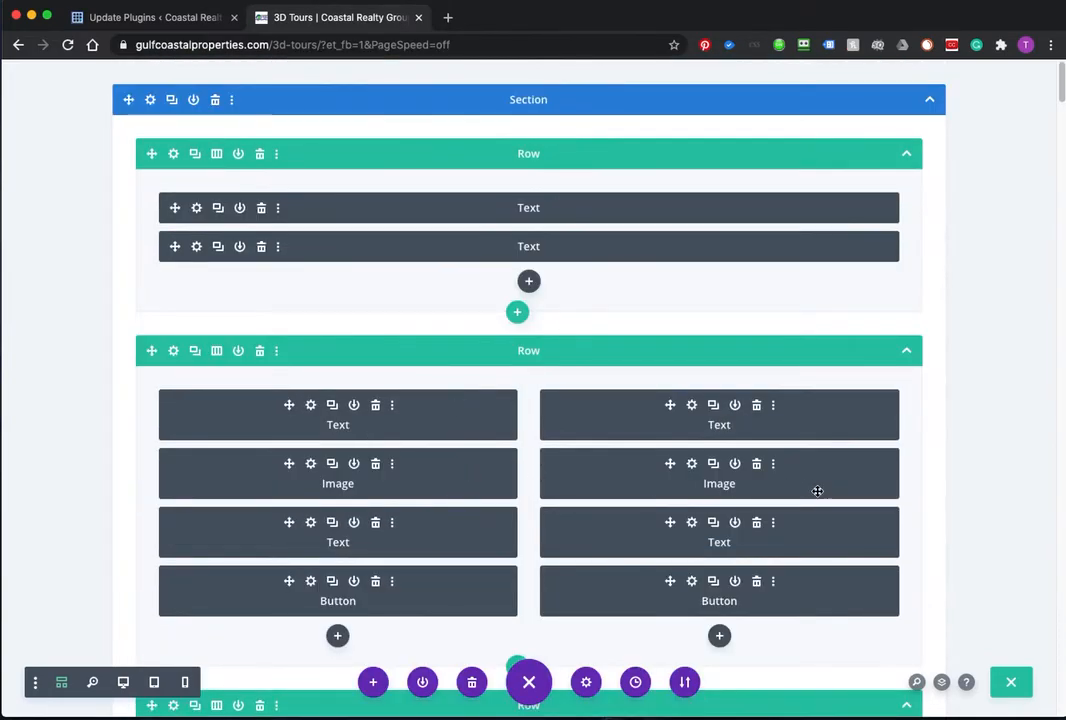
pyautogui.click(1011, 682)
pyautogui.moveTo(320, 44); pyautogui.dragTo(543, 50)
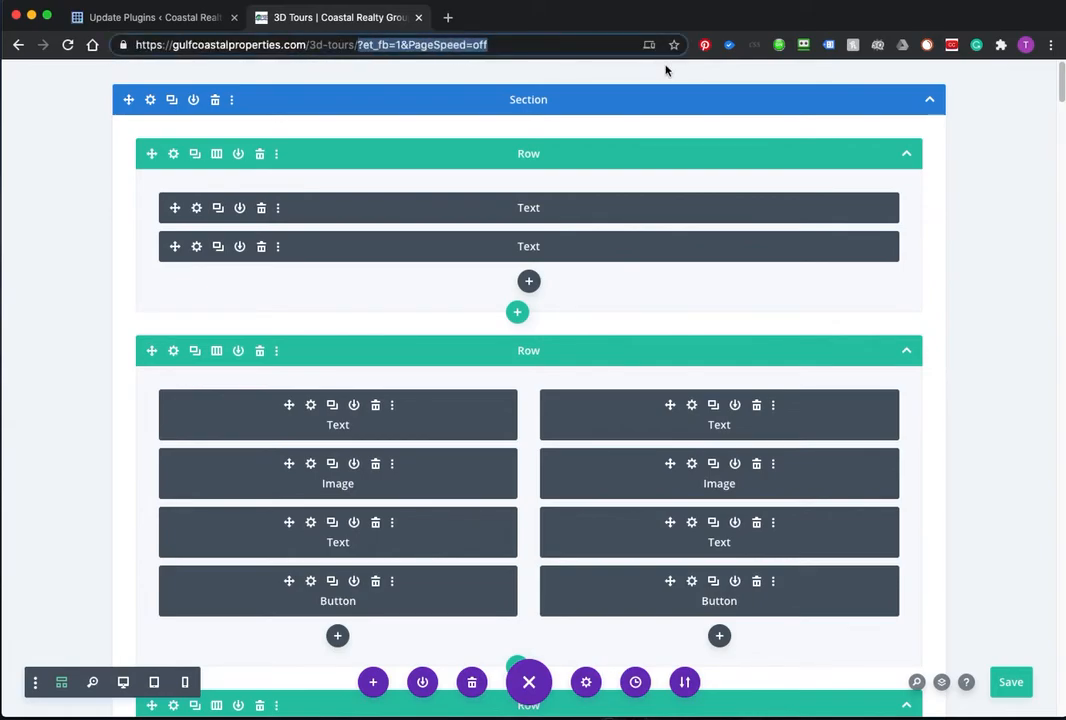
# Step: Load the 3D Tours URL without ?et_fb=1&PageSpeed=off, leave unsaved, and re-enable the Visual Builder
pyautogui.press('BackSpace')
pyautogui.press('Return')
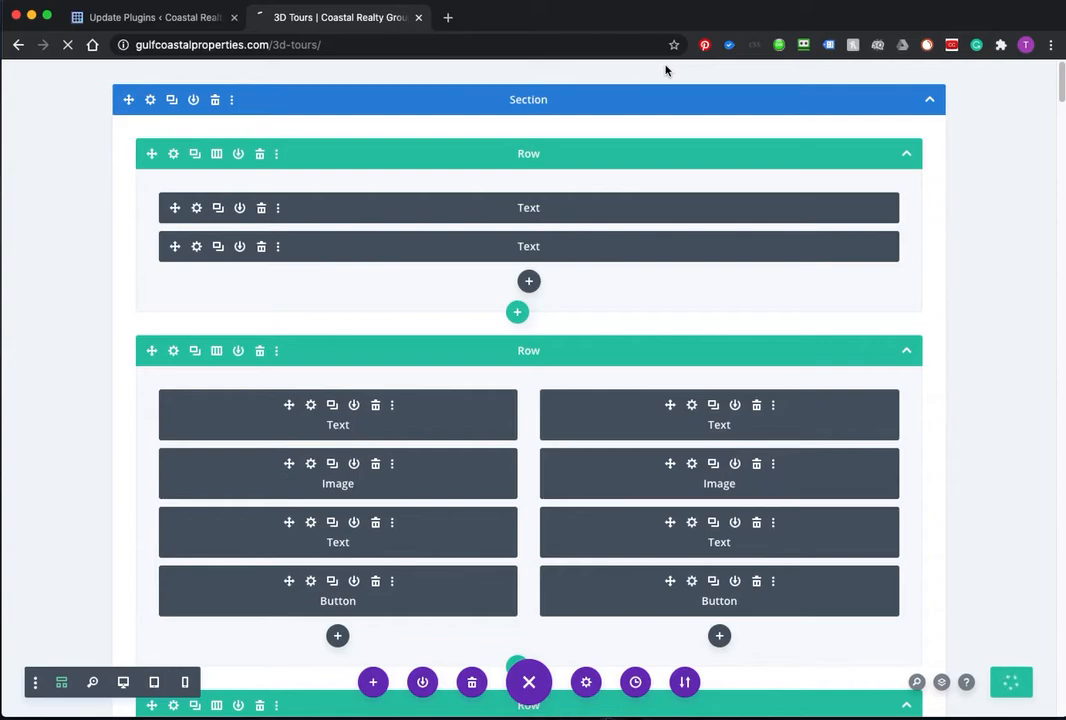
pyautogui.click(733, 271)
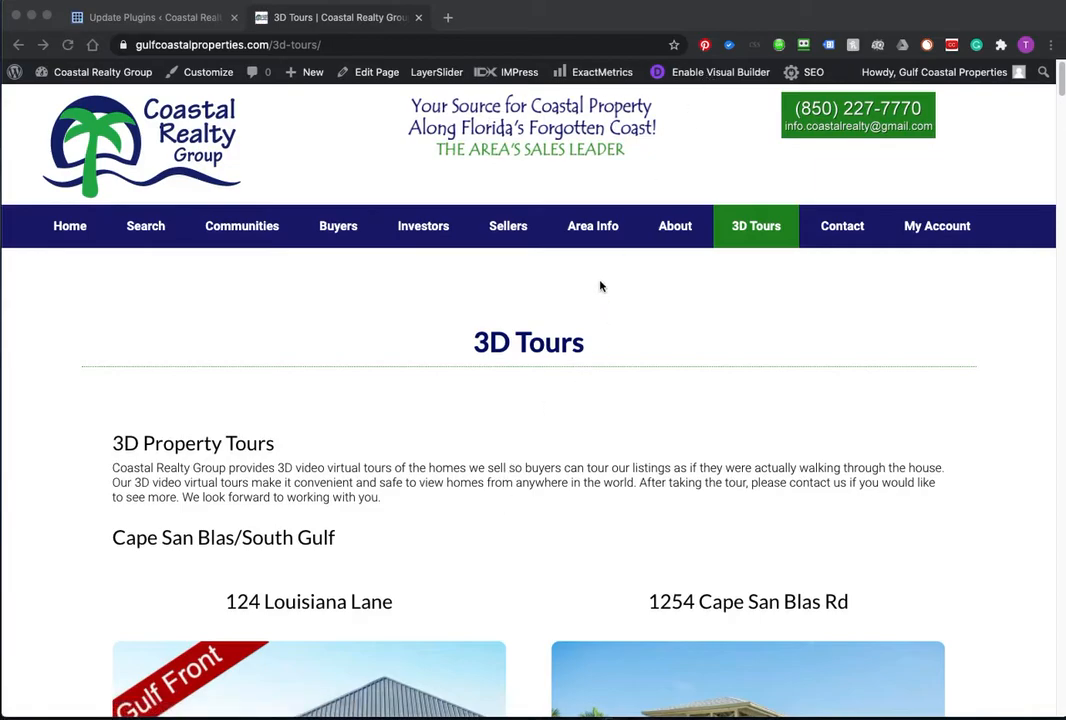
pyautogui.click(716, 75)
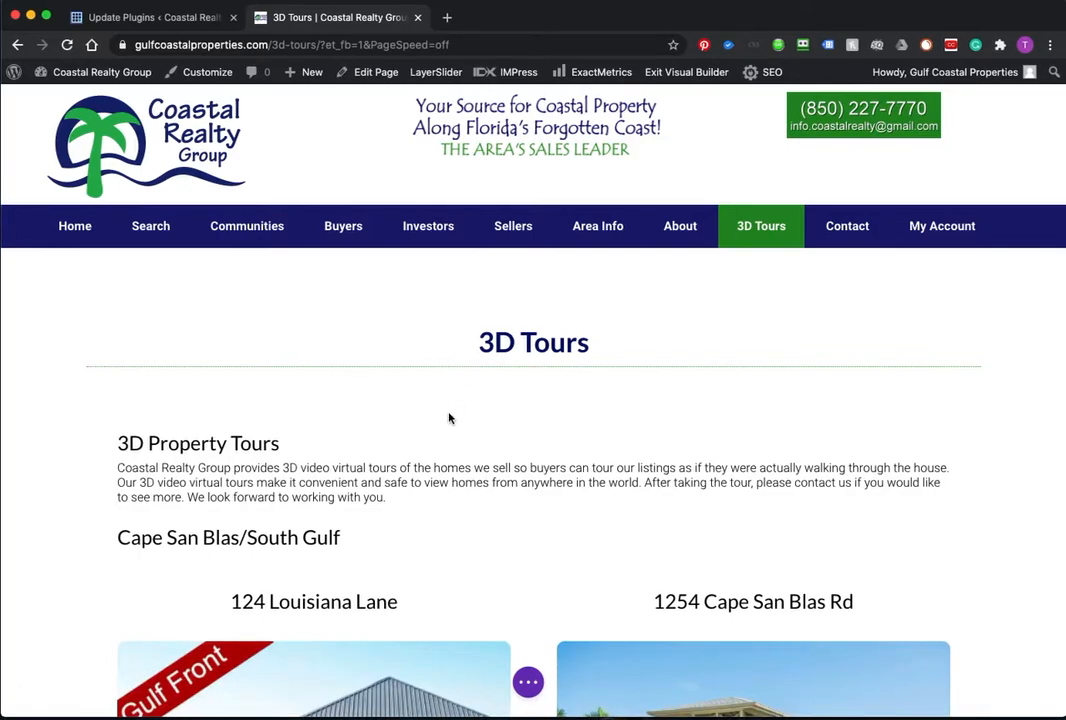
# Step: Search the page for 304259 with Chrome's find bar
pyautogui.hotkey('ctrl', 'f')
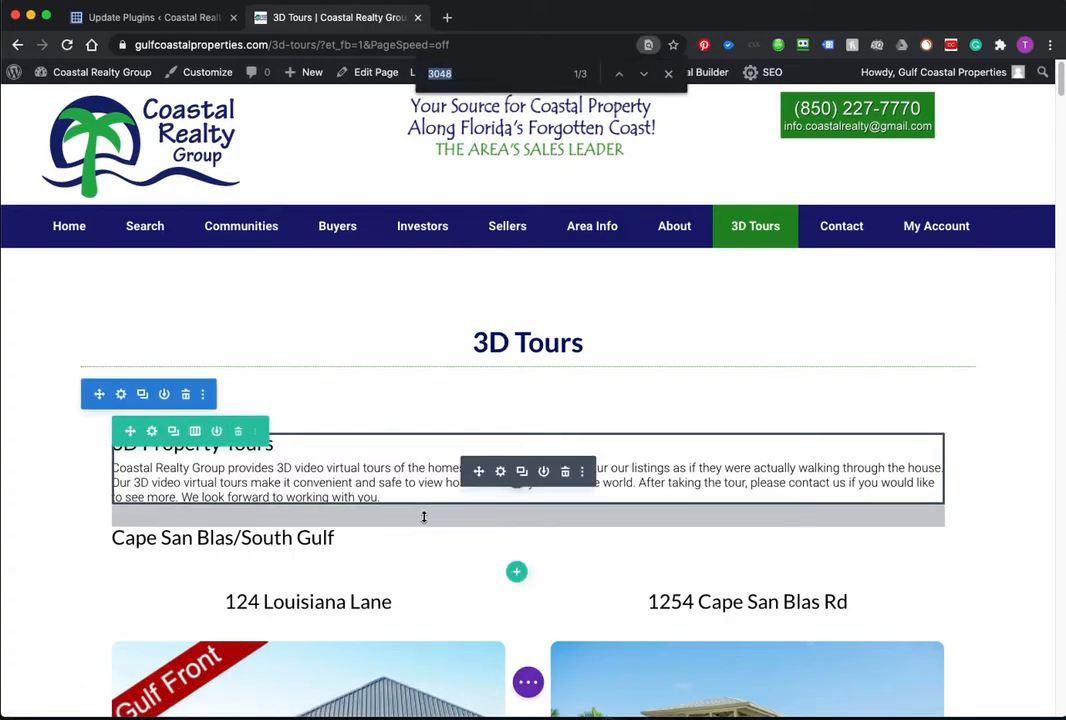
pyautogui.press('BackSpace')
pyautogui.write('304')
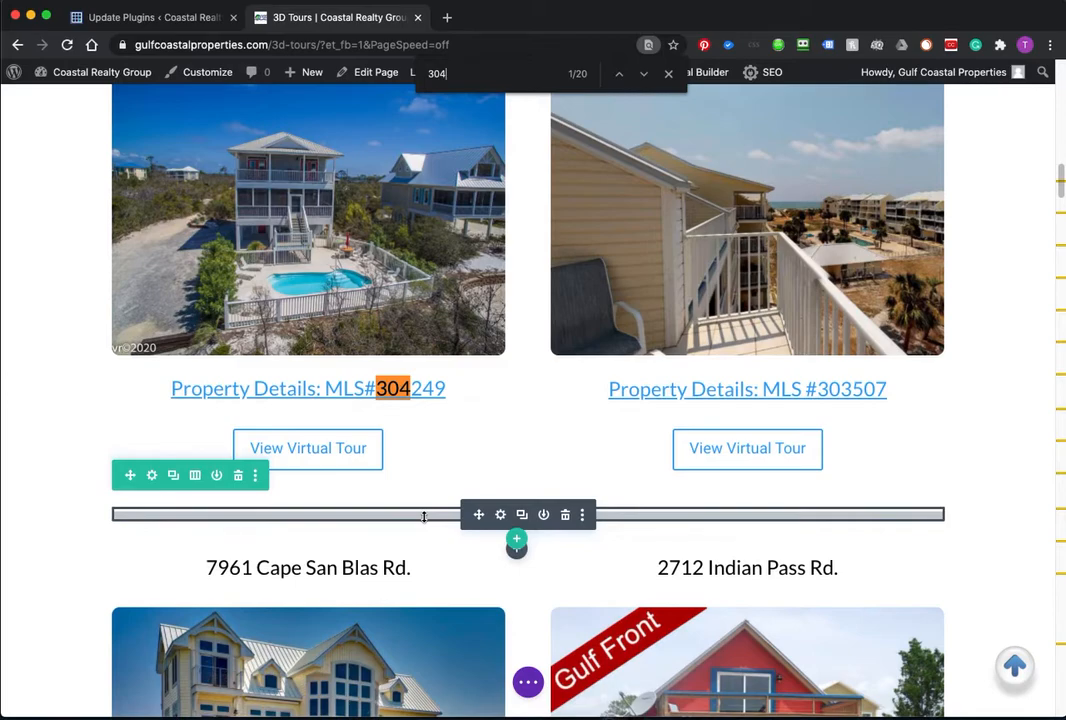
pyautogui.write('2')
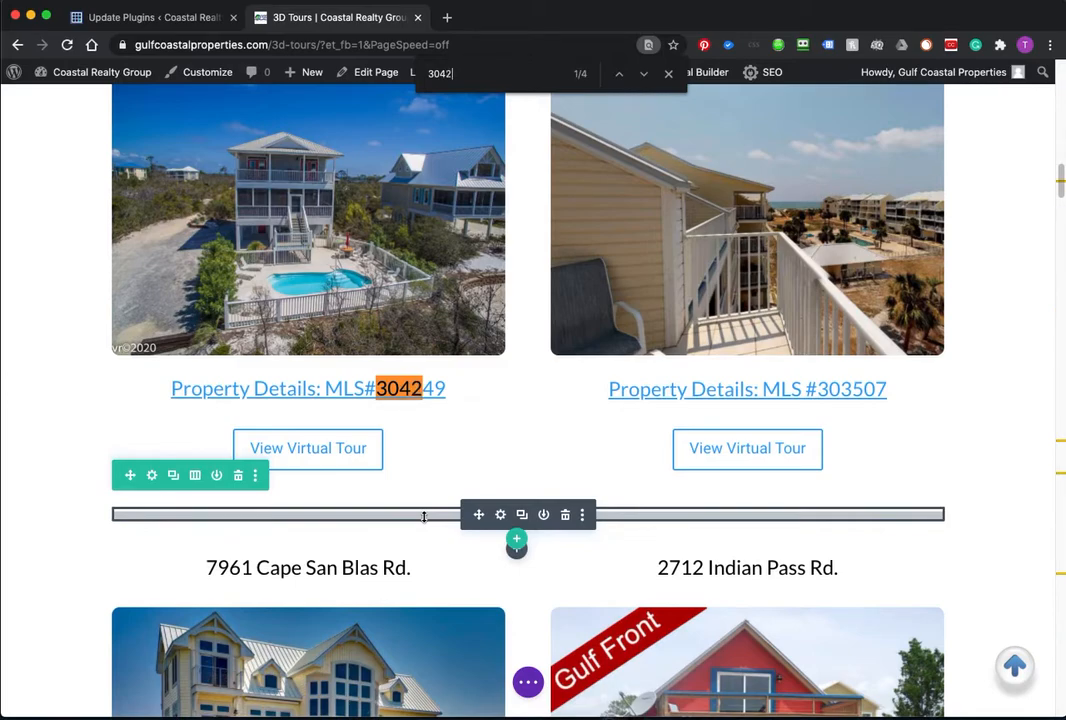
pyautogui.write('59')
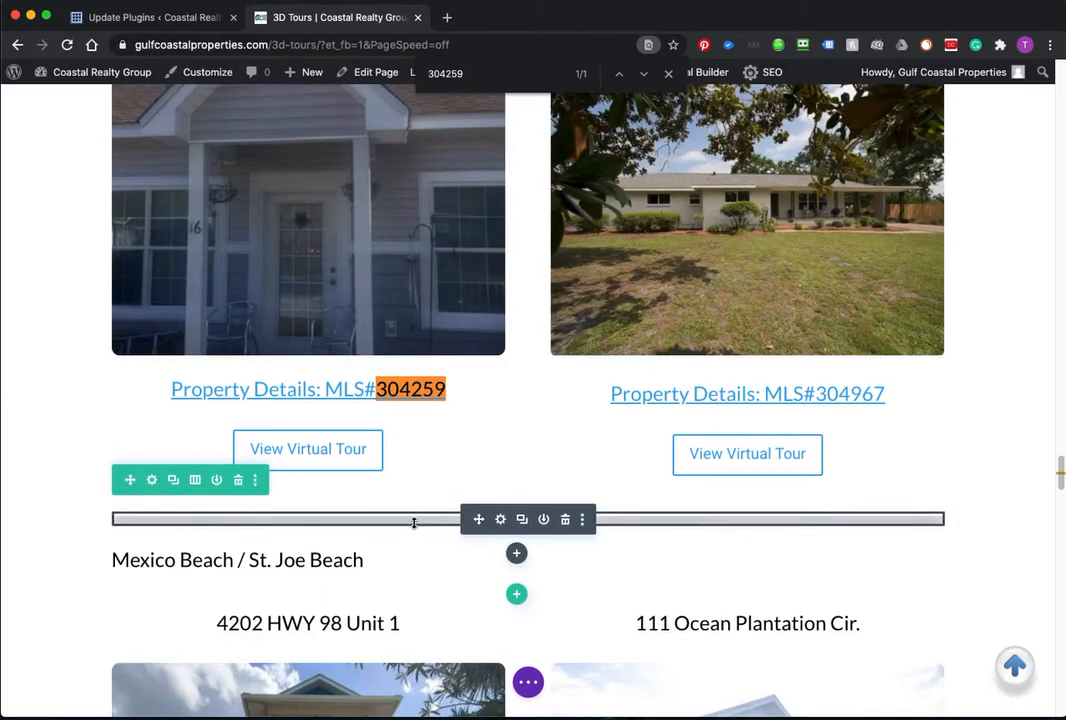
pyautogui.scroll(3, 252, 308)
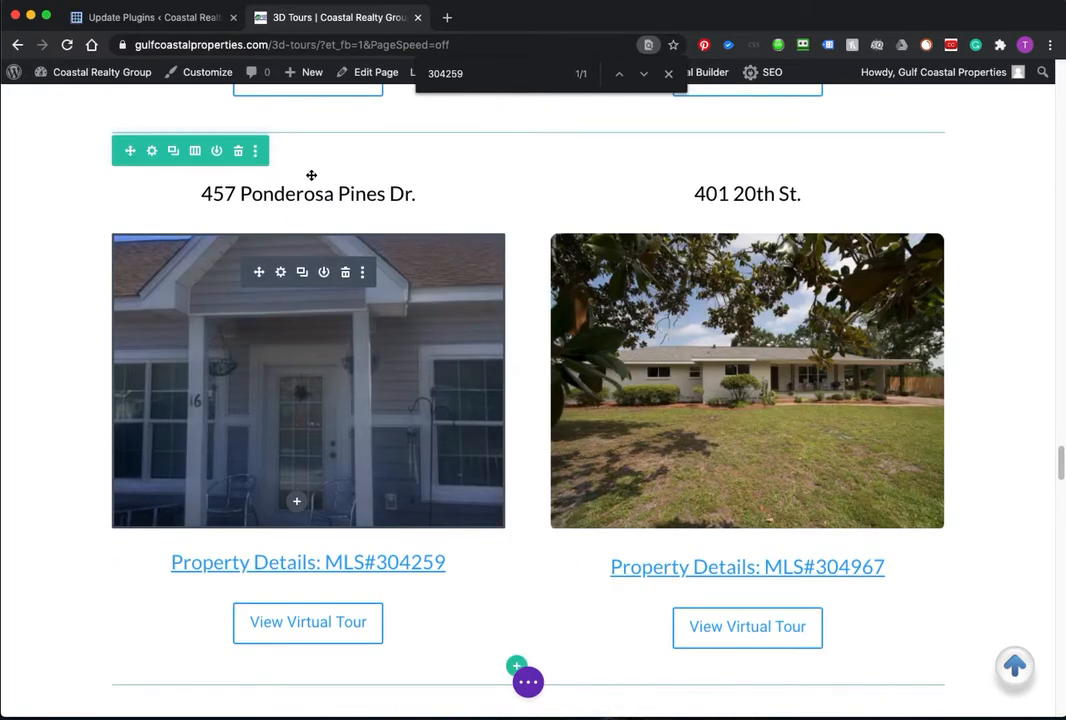
pyautogui.moveTo(301, 202)
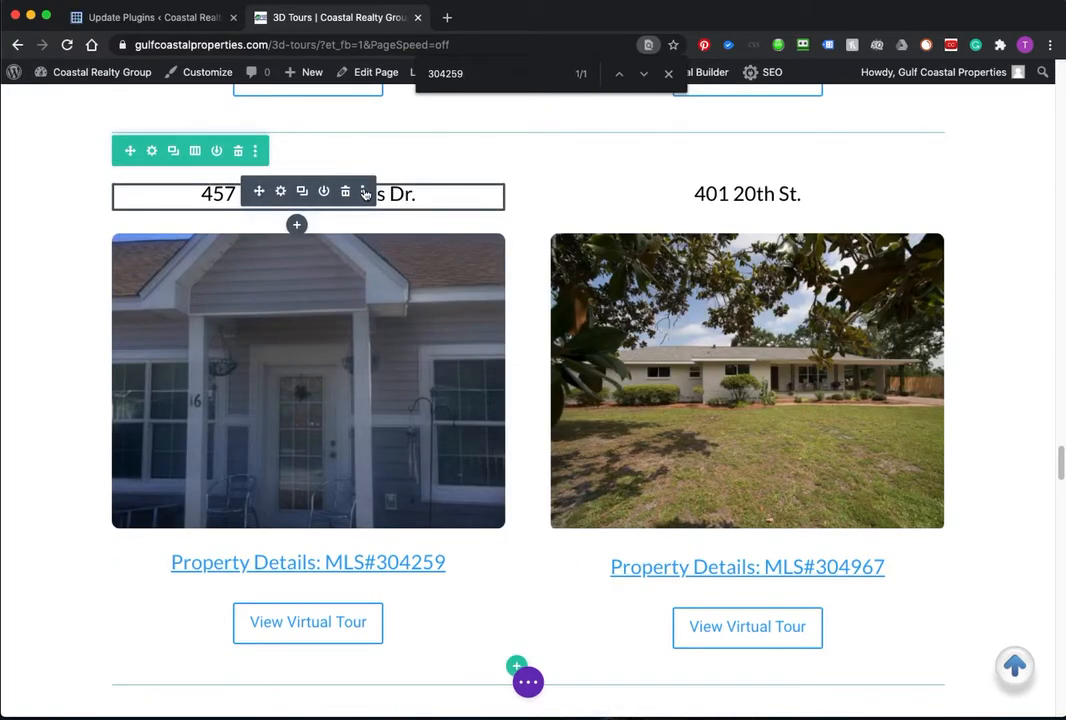
pyautogui.click(365, 193)
pyautogui.moveTo(335, 263)
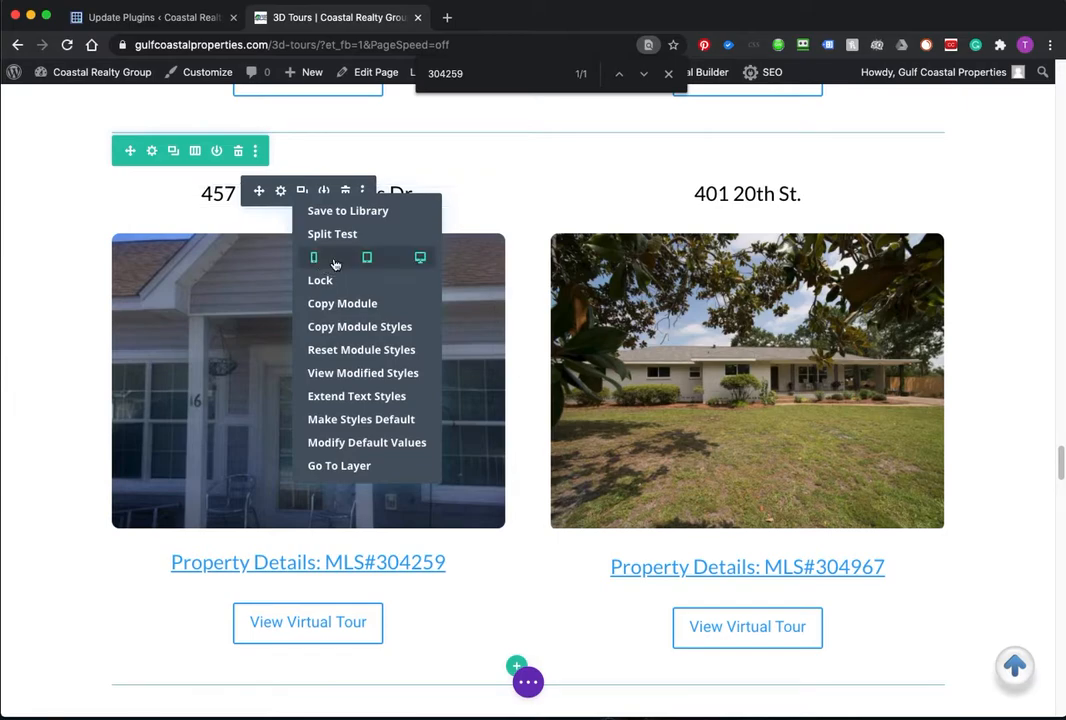
pyautogui.click(367, 258)
pyautogui.click(419, 258)
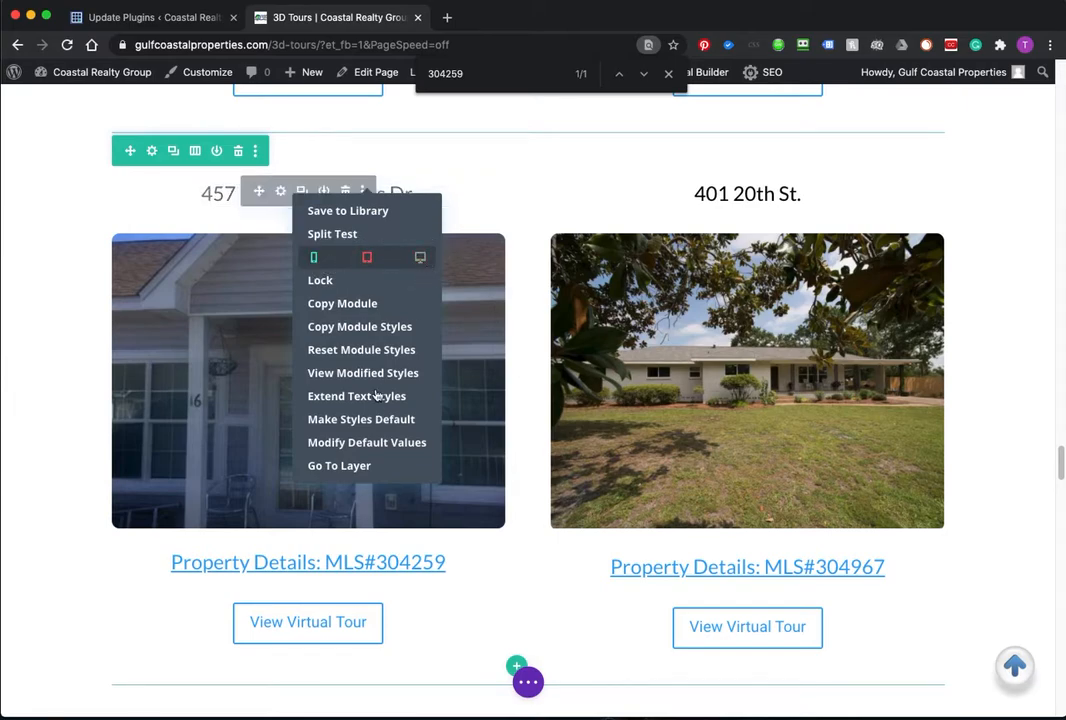
pyautogui.click(316, 259)
pyautogui.click(166, 368)
# Step: Disable the Ponderosa photo on phone and desktop
pyautogui.click(362, 274)
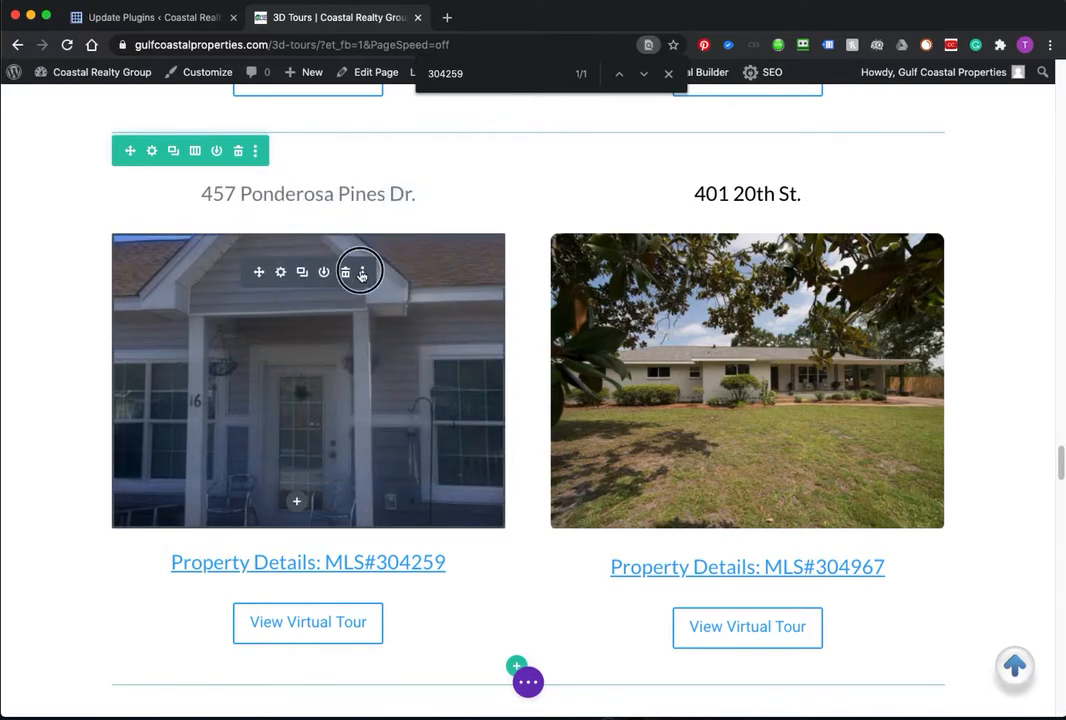
pyautogui.moveTo(336, 348)
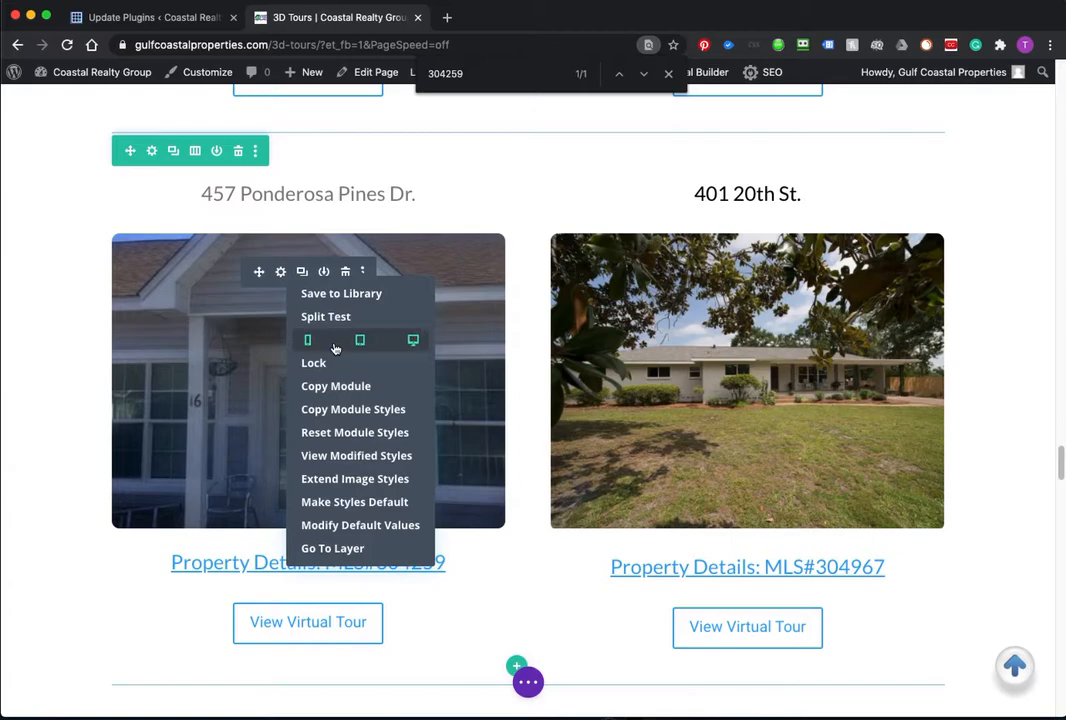
pyautogui.click(310, 341)
pyautogui.click(412, 341)
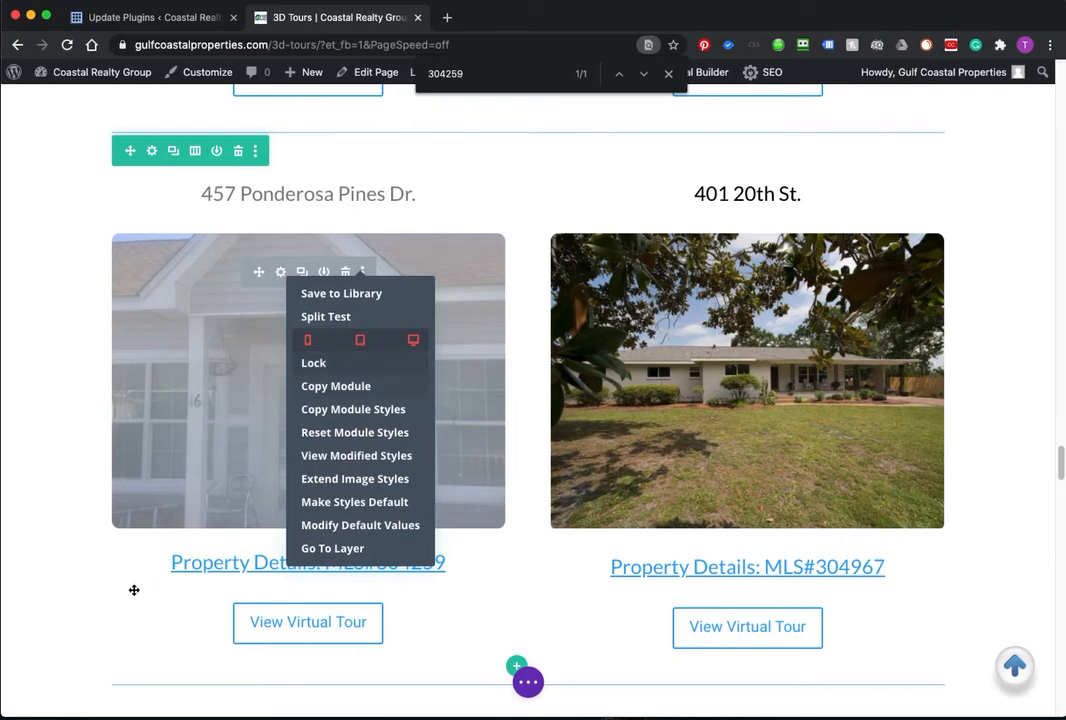
pyautogui.click(134, 590)
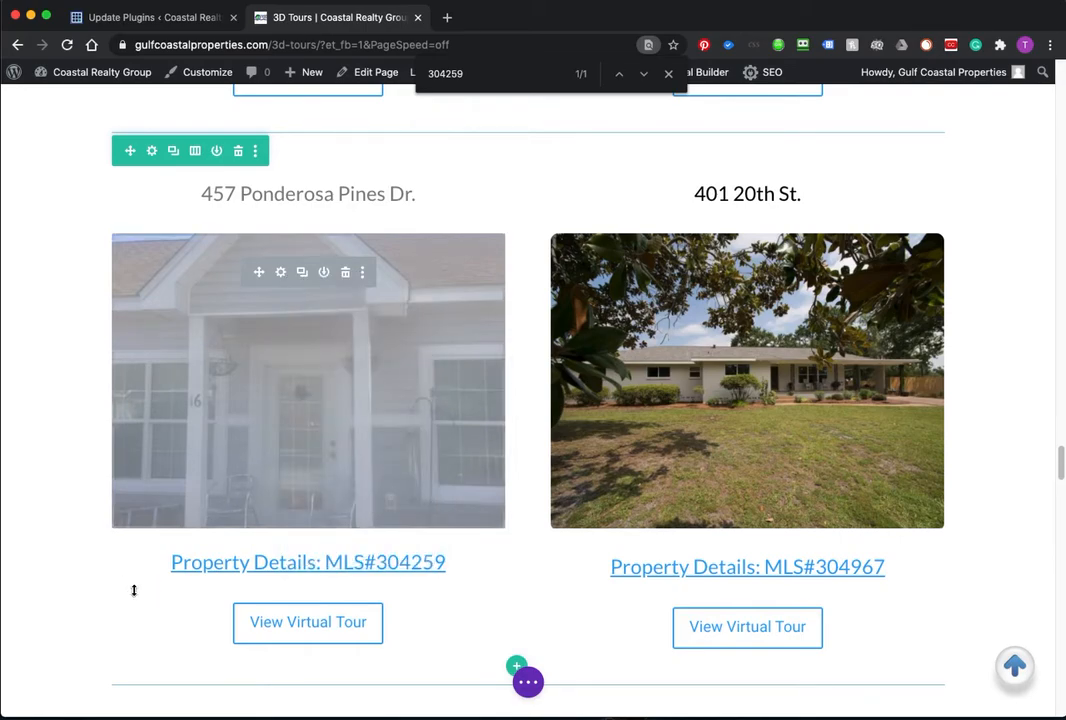
# Step: Disable the MLS#304259 details link on phone, tablet and desktop
pyautogui.click(361, 563)
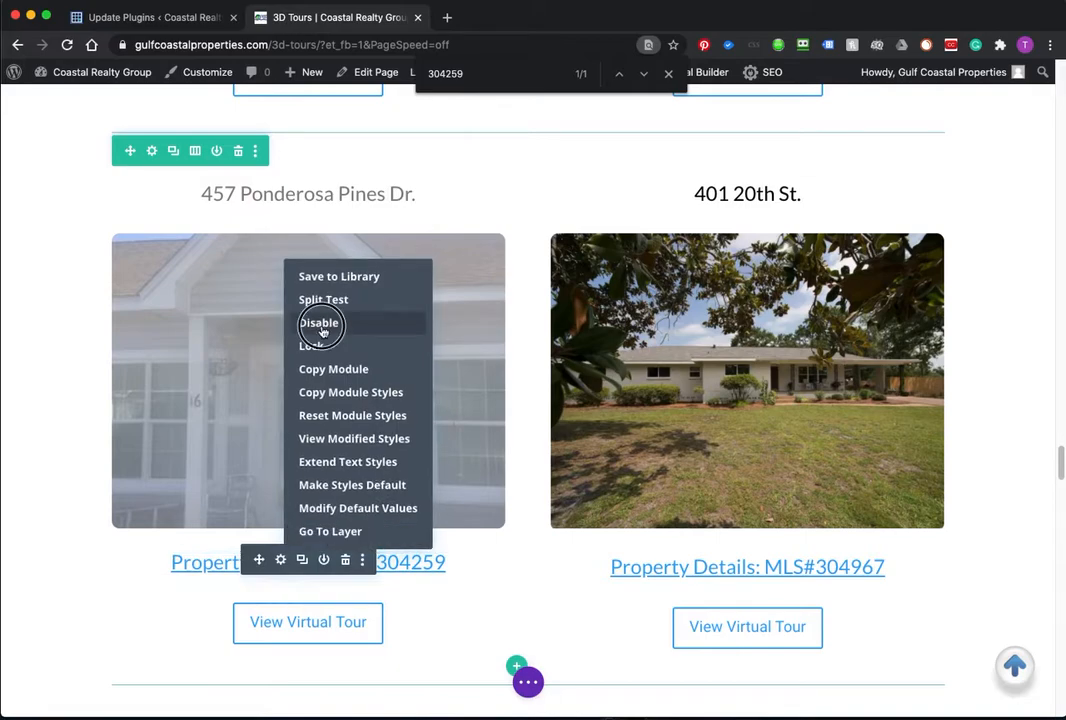
pyautogui.click(305, 323)
pyautogui.click(357, 323)
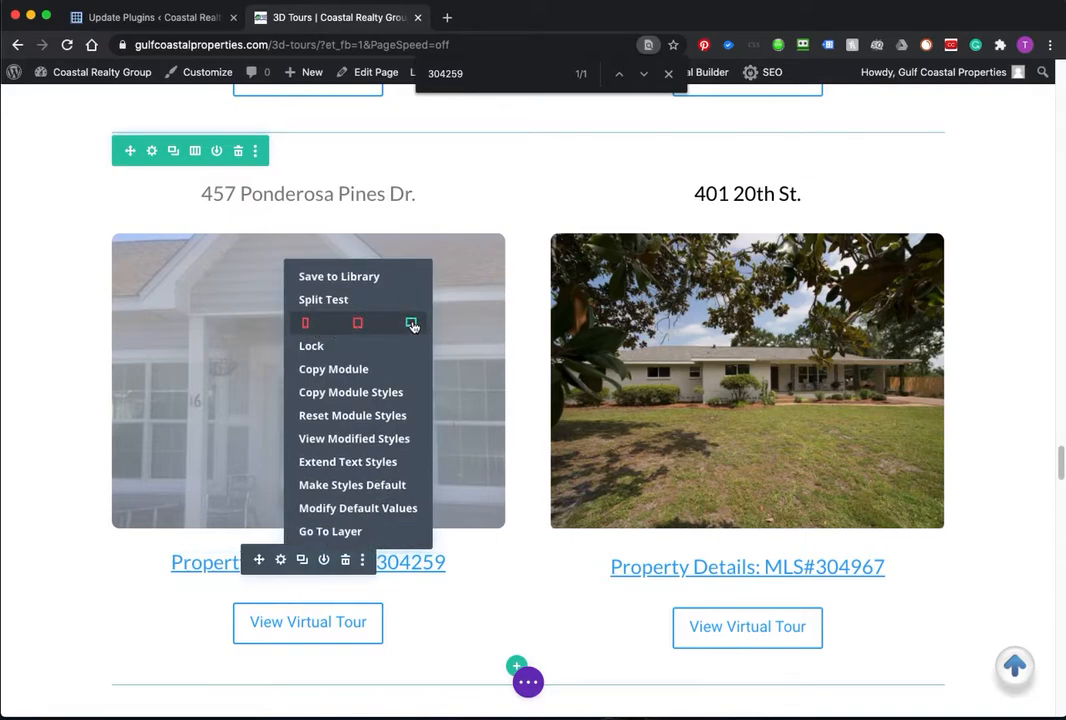
pyautogui.click(410, 323)
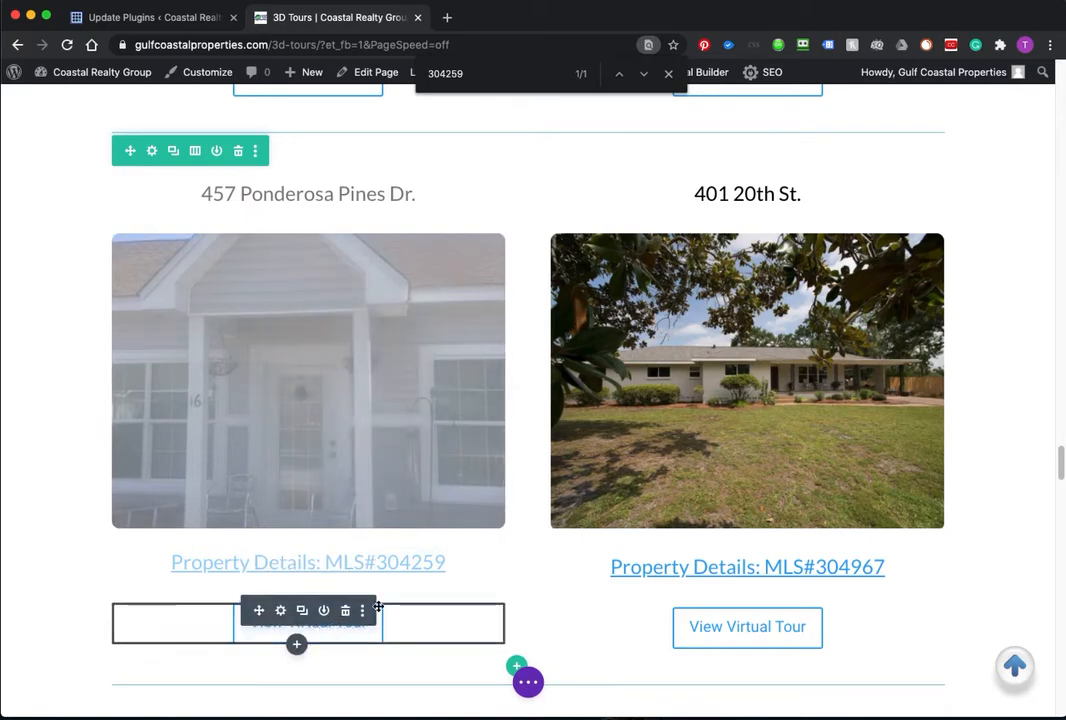
# Step: Disable the View Virtual Tour button on phone, tablet and desktop
pyautogui.click(366, 612)
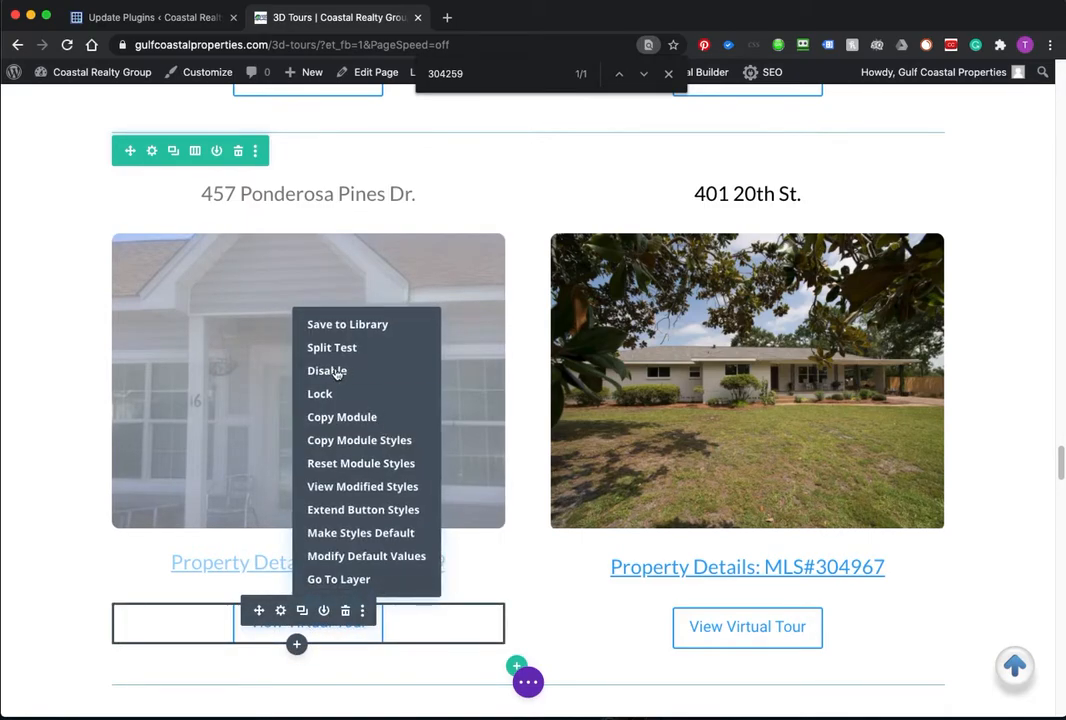
pyautogui.moveTo(348, 374)
pyautogui.click(315, 372)
pyautogui.click(366, 372)
pyautogui.click(419, 372)
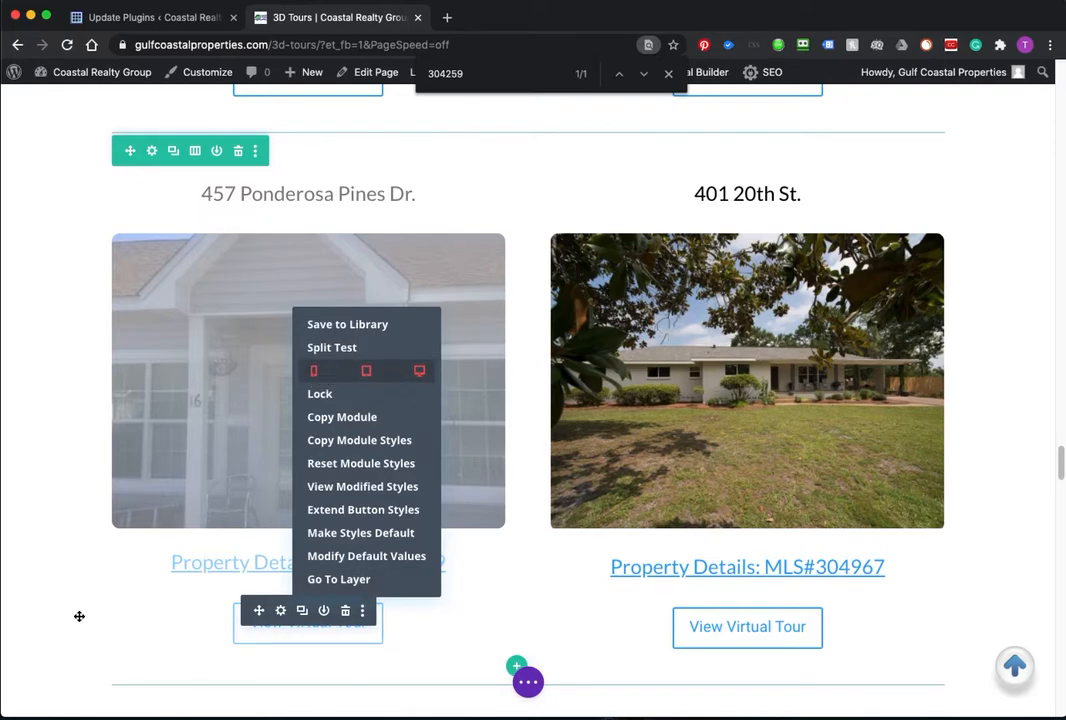
pyautogui.click(79, 616)
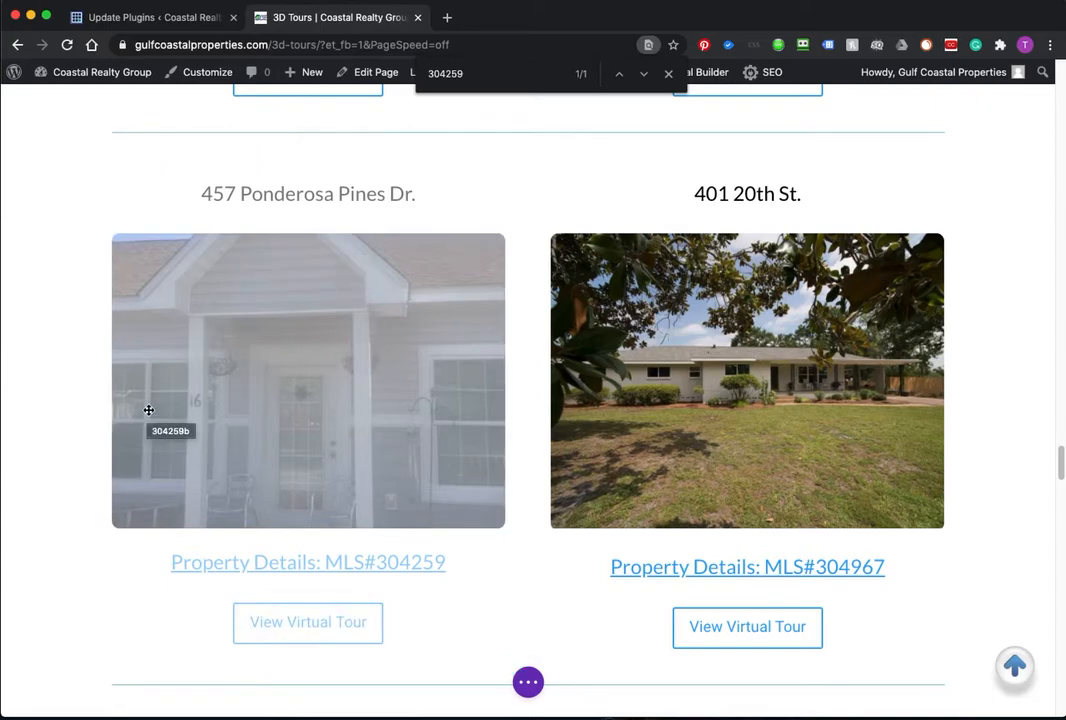
pyautogui.moveTo(0, 15); pyautogui.dragTo(474, 15)
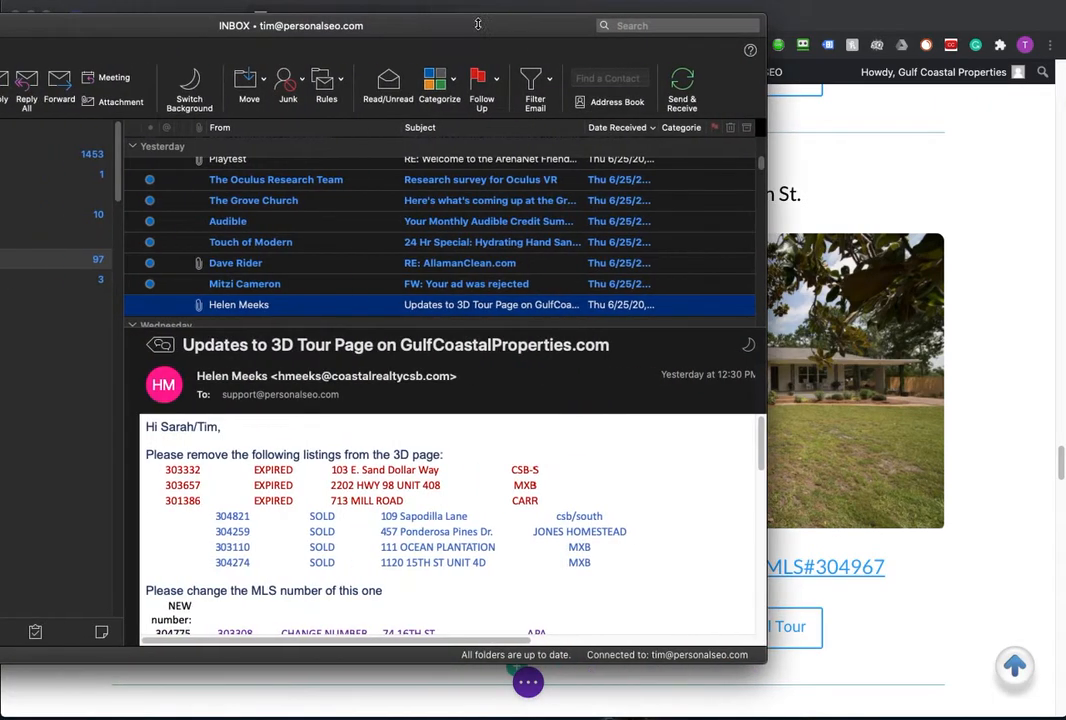
pyautogui.scroll(-10, 421, 435)
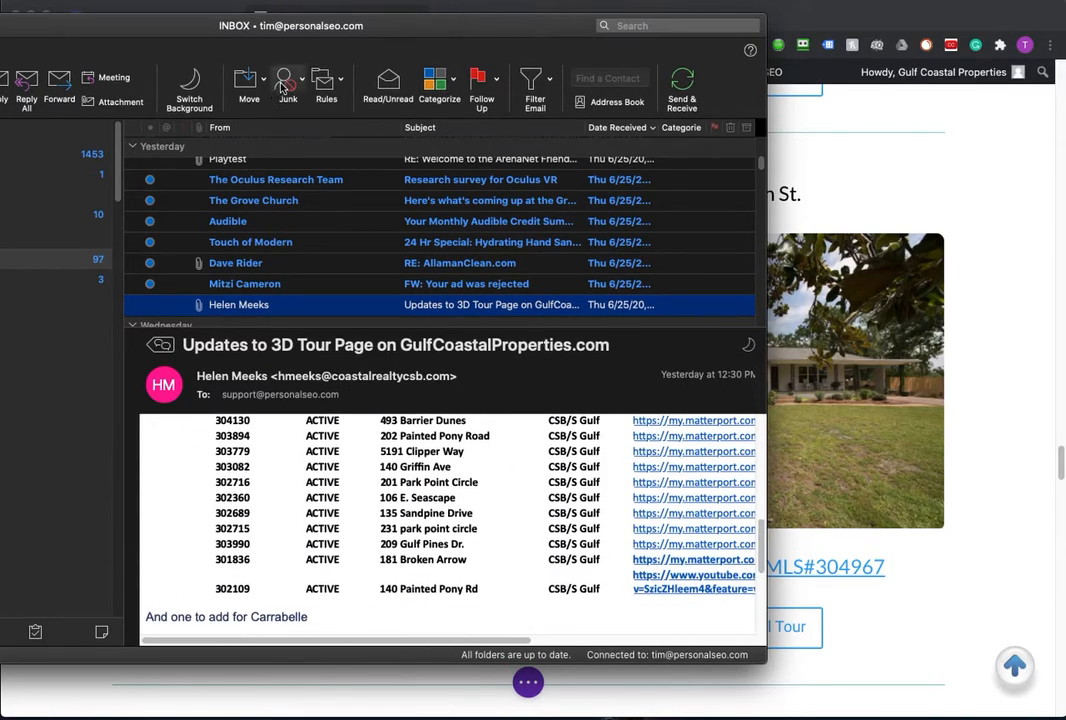
pyautogui.moveTo(361, 30); pyautogui.dragTo(0, 130)
pyautogui.moveTo(0, 10); pyautogui.dragTo(228, 8)
pyautogui.scroll(-5, 505, 558)
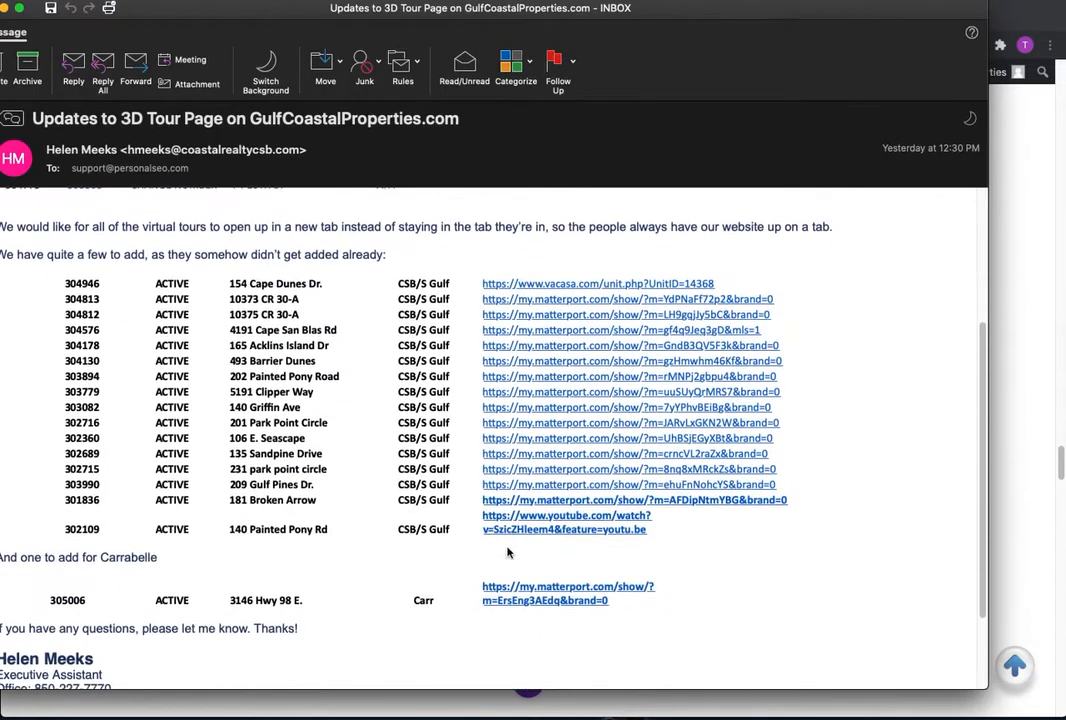
pyautogui.scroll(-3, 416, 560)
pyautogui.scroll(4, 385, 537)
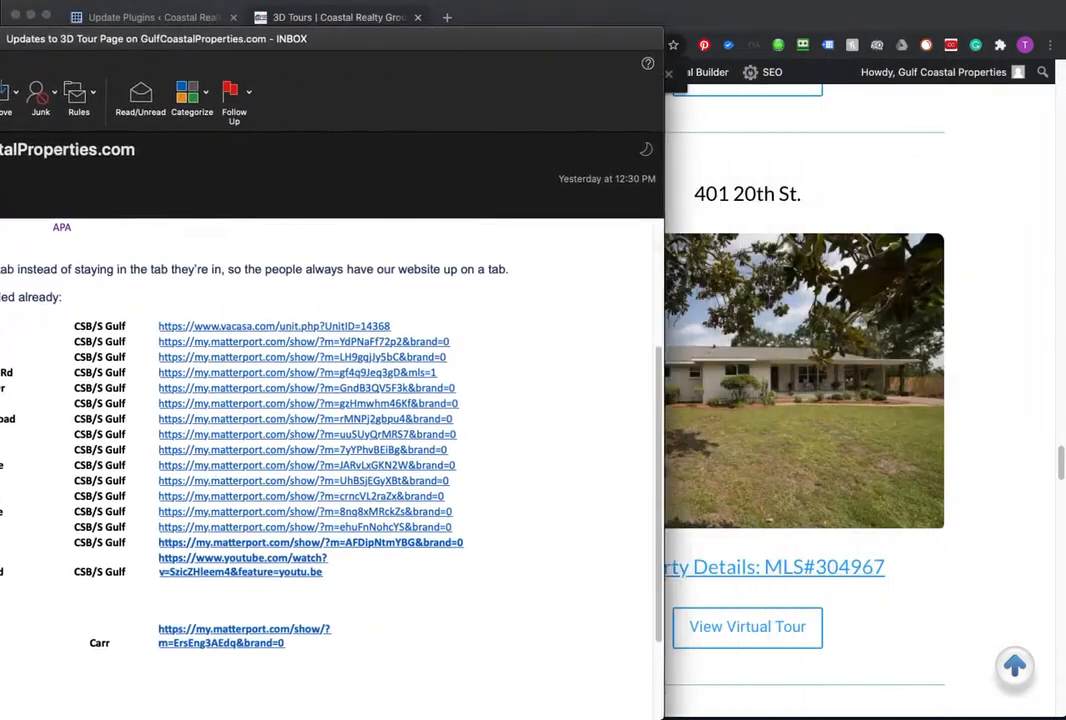
pyautogui.scroll(-15, 28, 290)
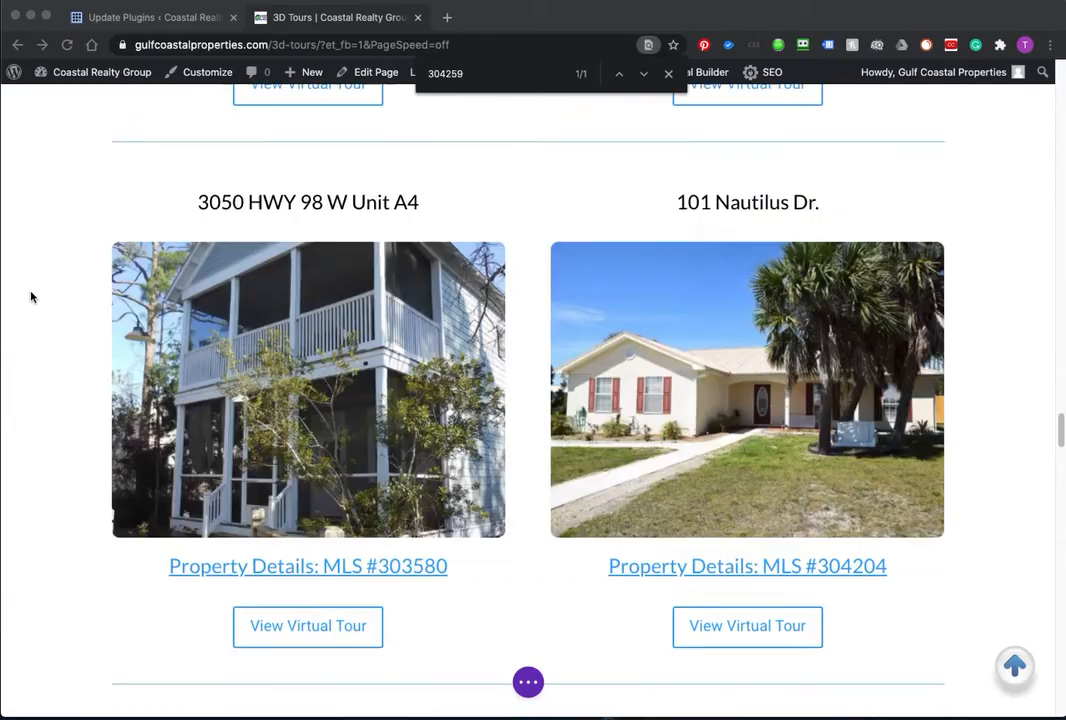
pyautogui.scroll(4, 33, 297)
pyautogui.scroll(-1, 36, 300)
pyautogui.scroll(-4, 90, 430)
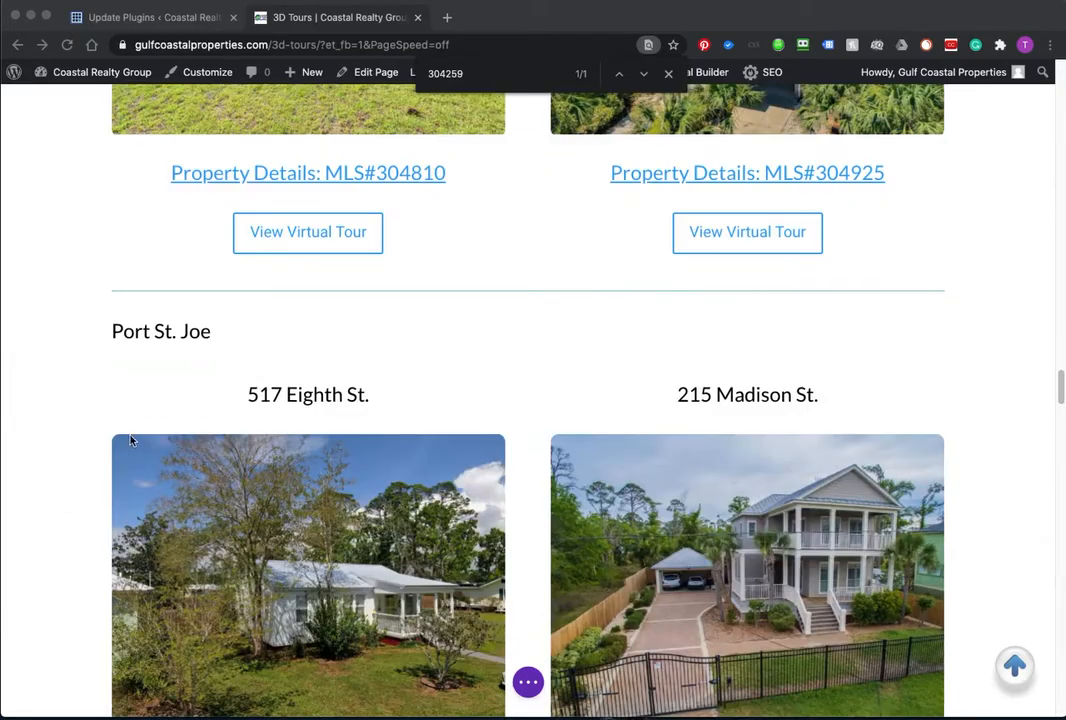
pyautogui.scroll(9, 118, 454)
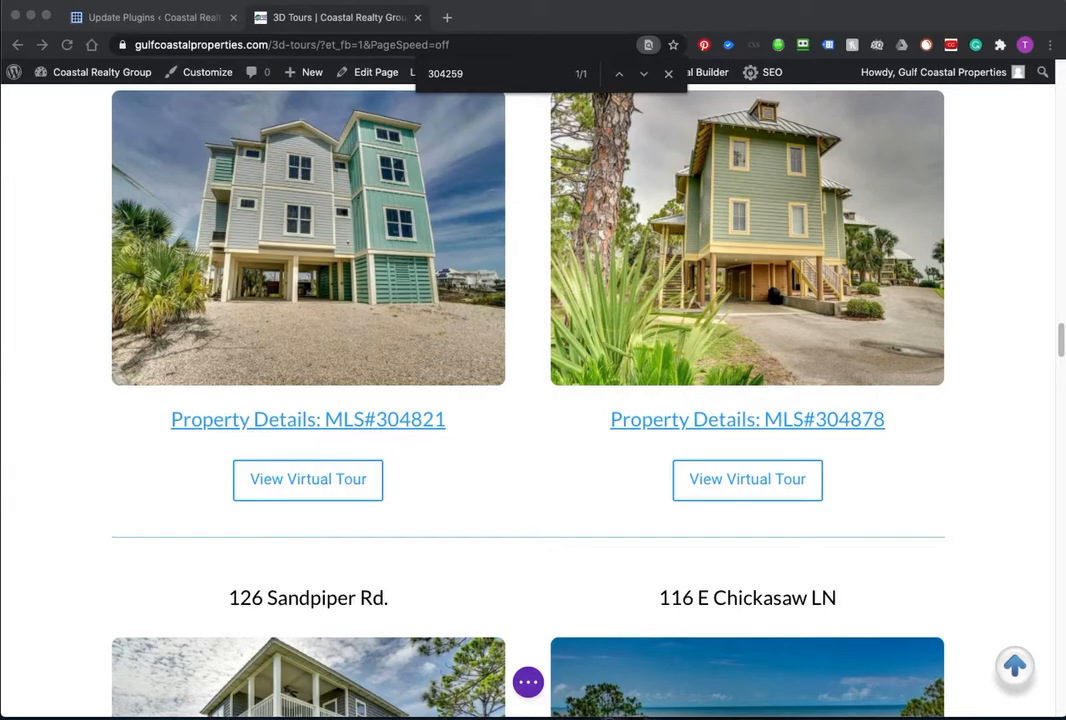
pyautogui.scroll(20, 95, 449)
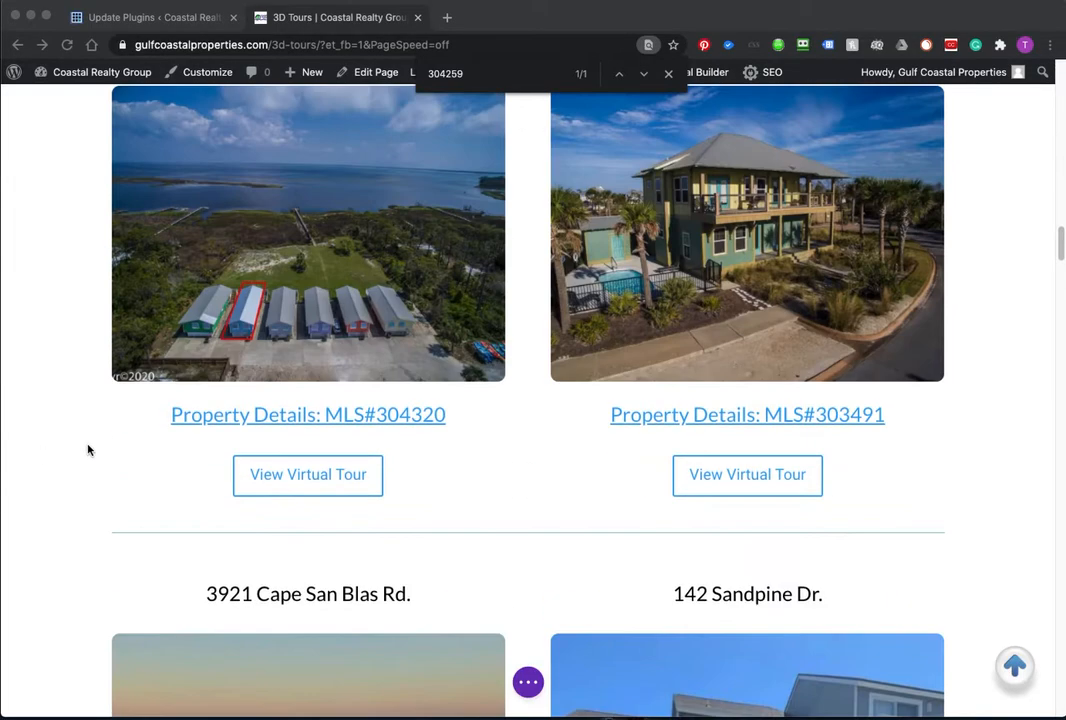
pyautogui.scroll(3, 101, 430)
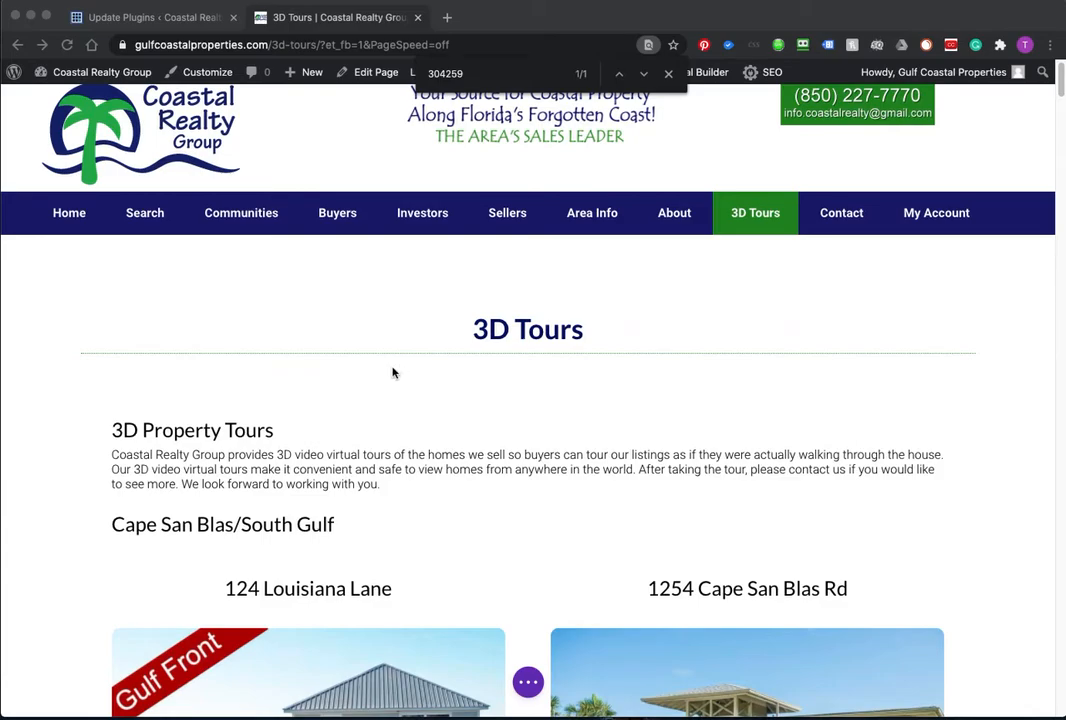
# Step: Search the page for MLS 304946, find 0/0 matches, and return to the top
pyautogui.click(518, 67)
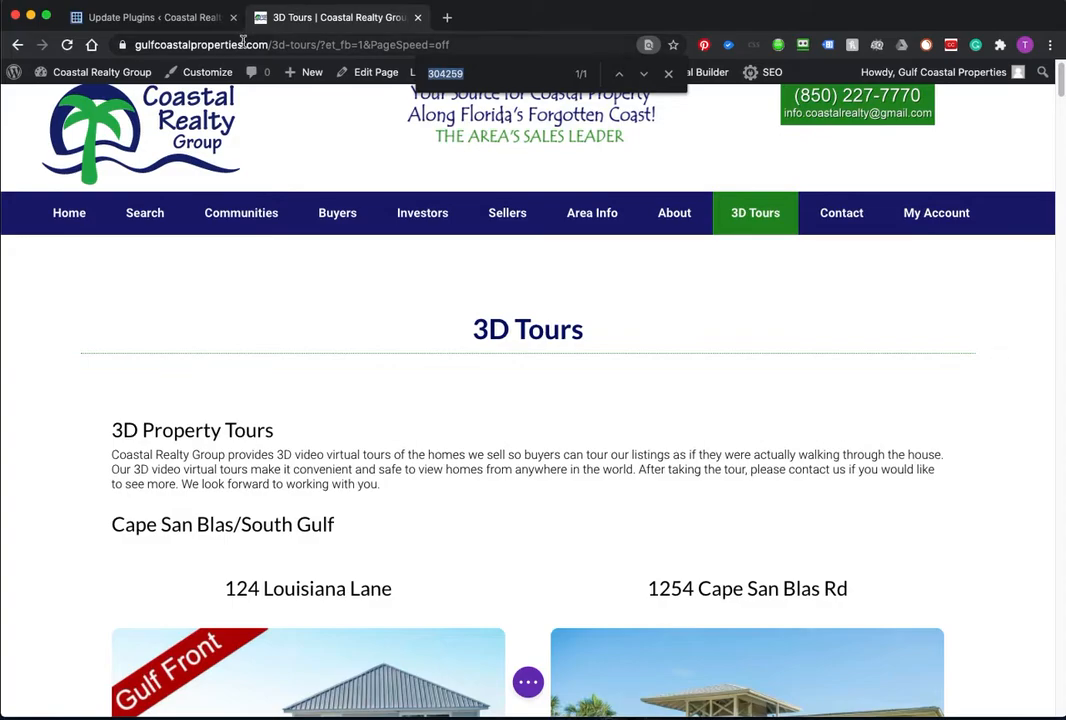
pyautogui.write('30')
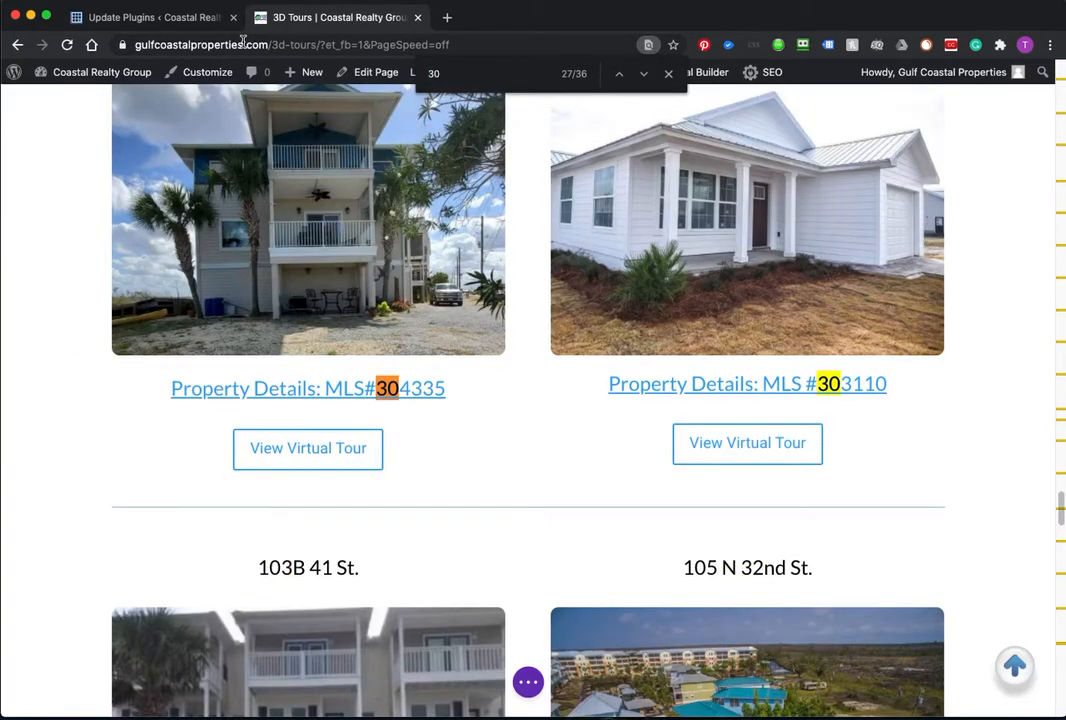
pyautogui.write('4946')
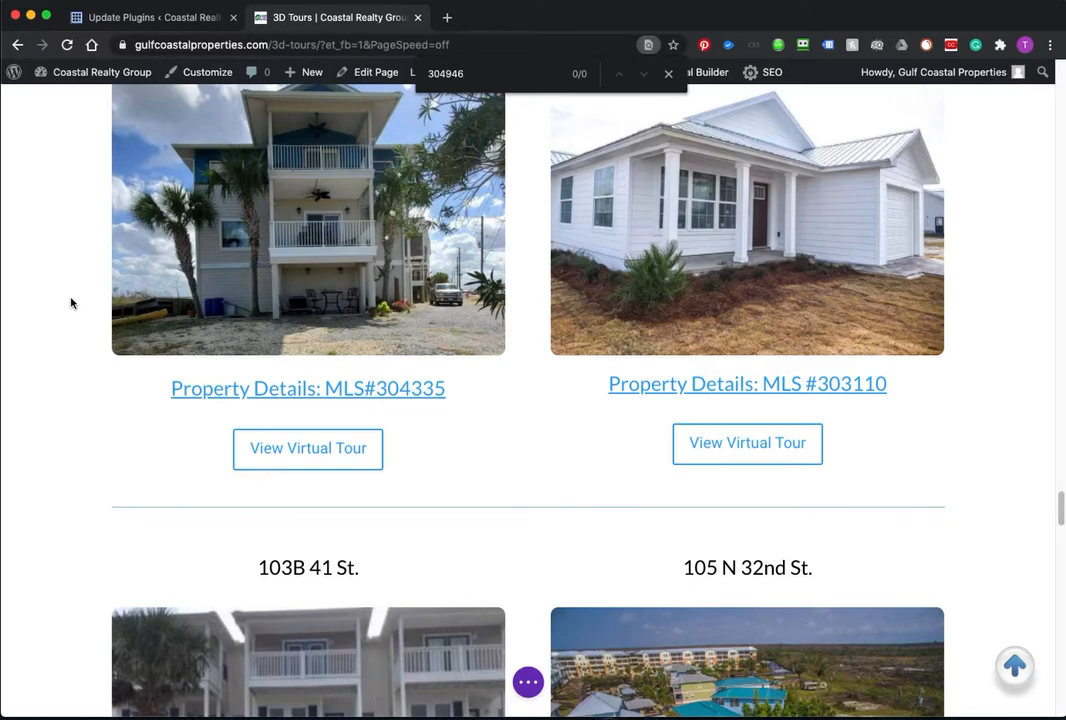
pyautogui.scroll(5, 70, 302)
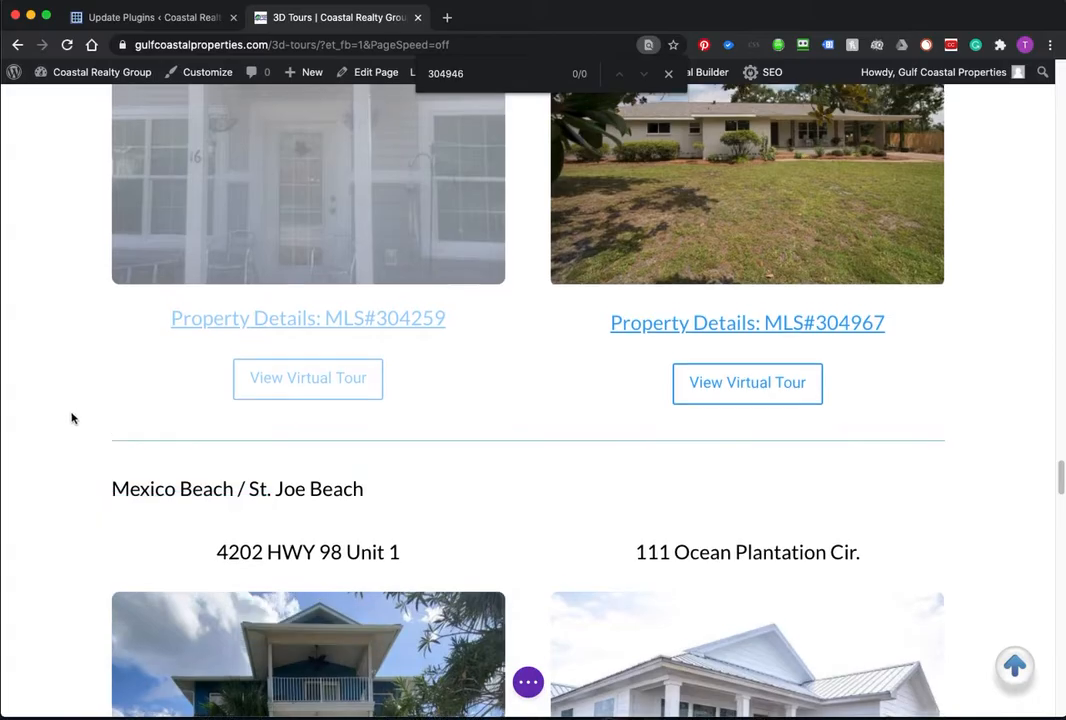
pyautogui.scroll(15, 72, 418)
pyautogui.scroll(10, 88, 382)
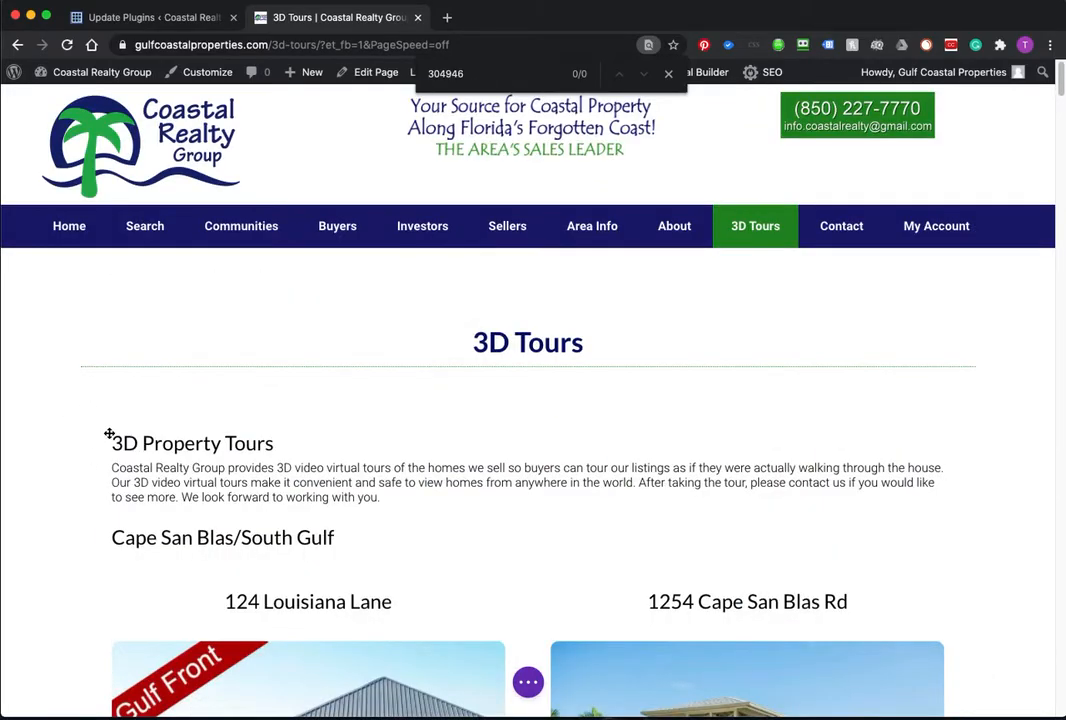
pyautogui.scroll(-5, 333, 480)
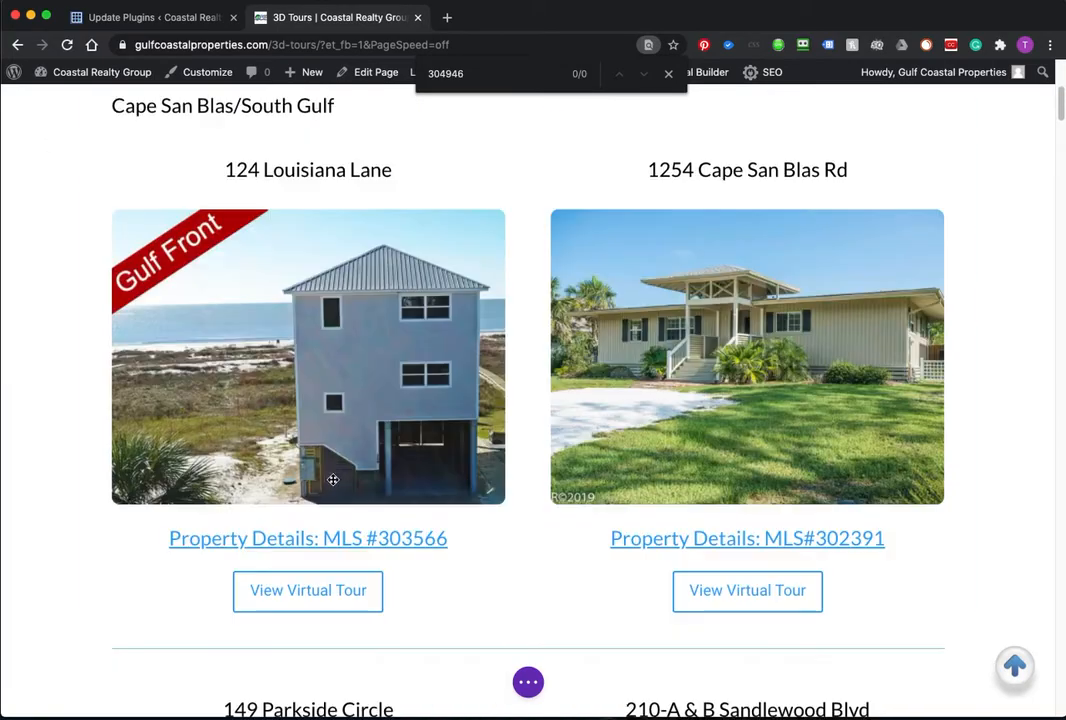
pyautogui.scroll(5, 305, 352)
pyautogui.scroll(-8, 309, 385)
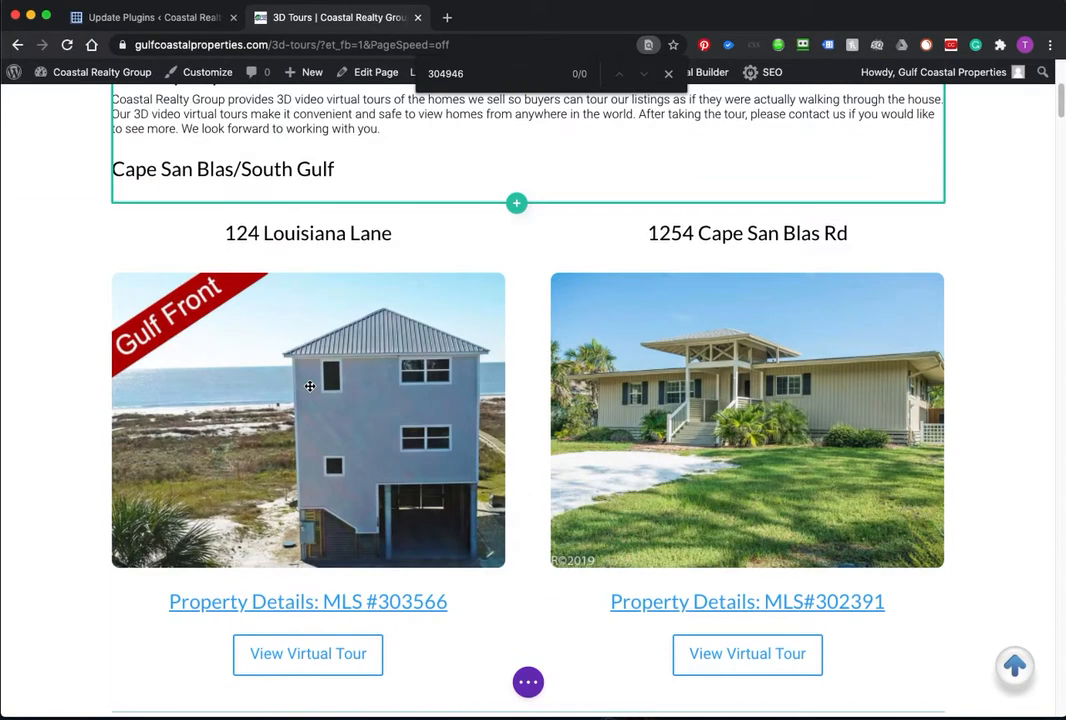
pyautogui.scroll(-3, 307, 383)
pyautogui.scroll(-9, 320, 369)
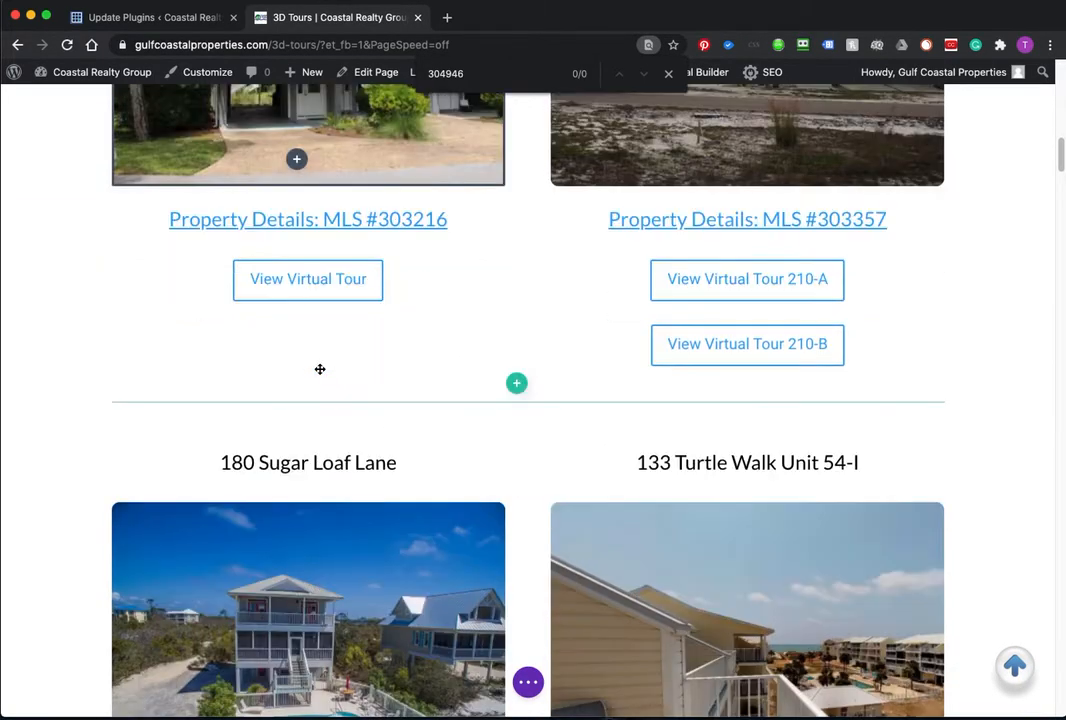
pyautogui.scroll(-10, 320, 369)
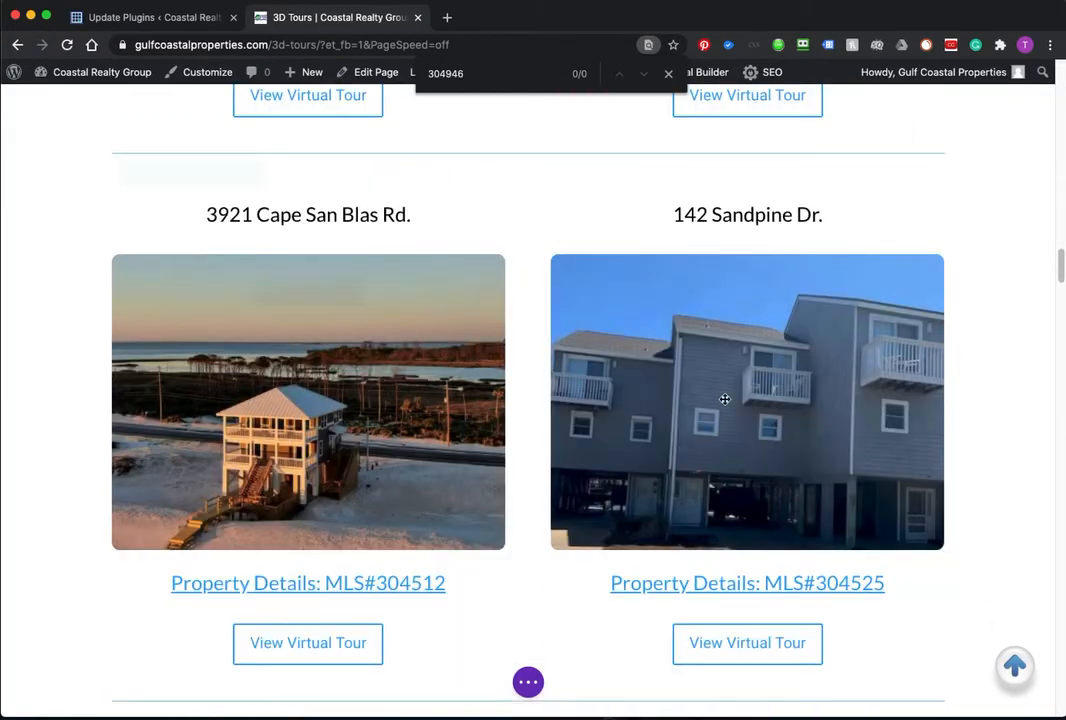
pyautogui.scroll(-5, 420, 432)
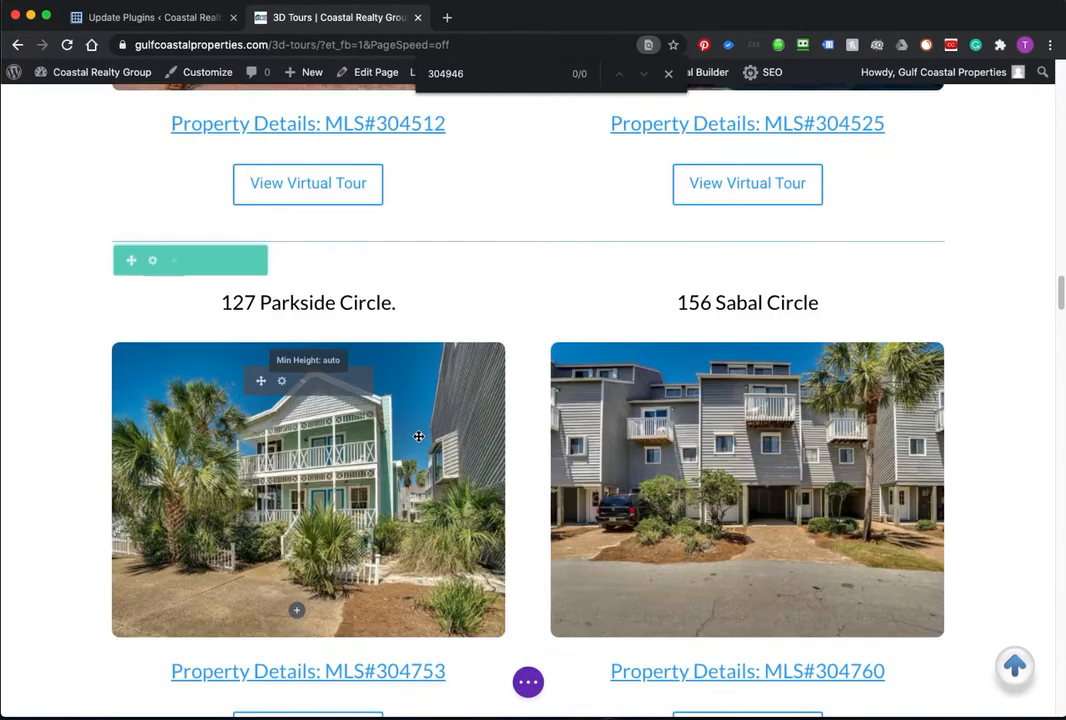
pyautogui.scroll(-1, 419, 436)
pyautogui.scroll(-3, 370, 440)
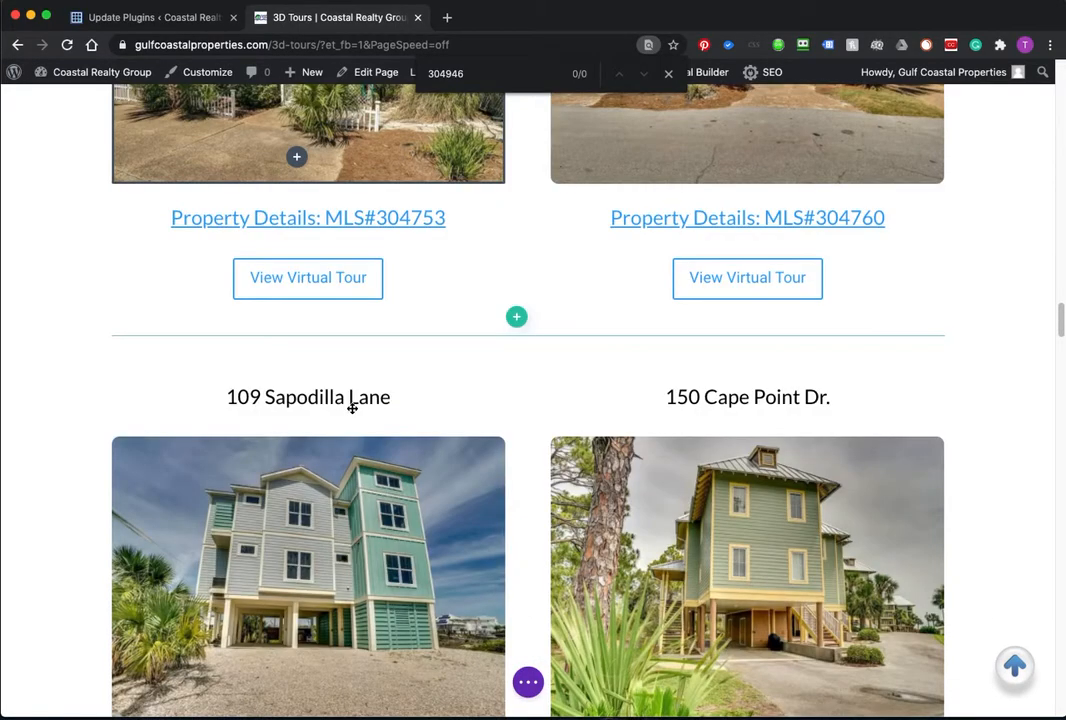
pyautogui.scroll(-6, 350, 440)
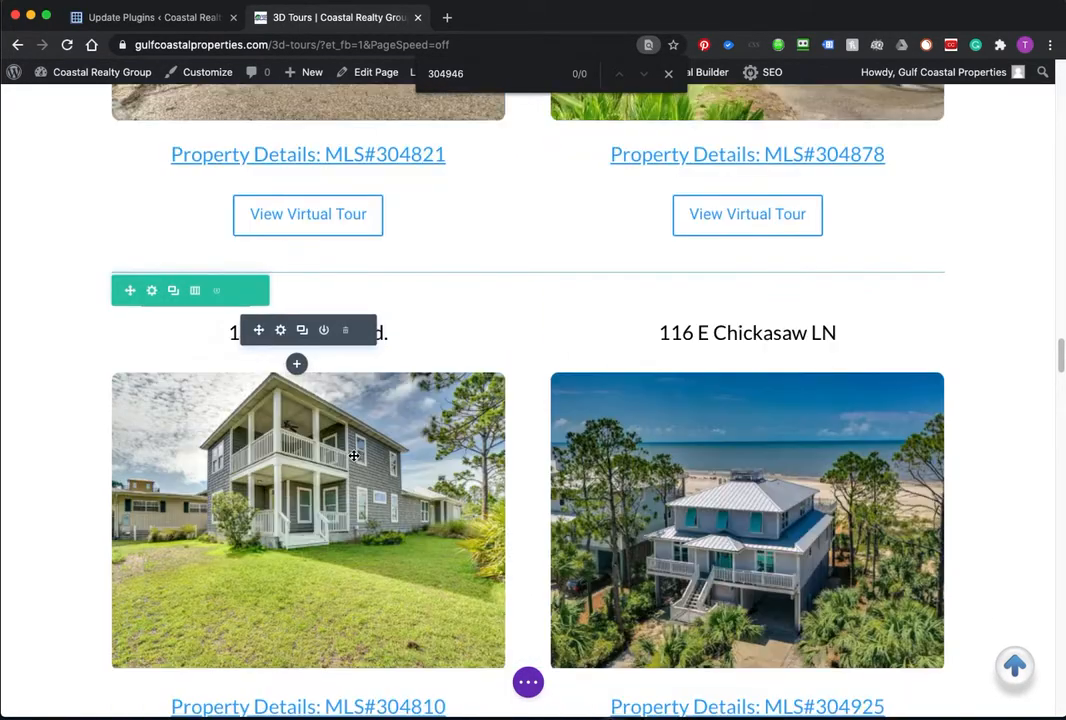
pyautogui.scroll(-2, 354, 456)
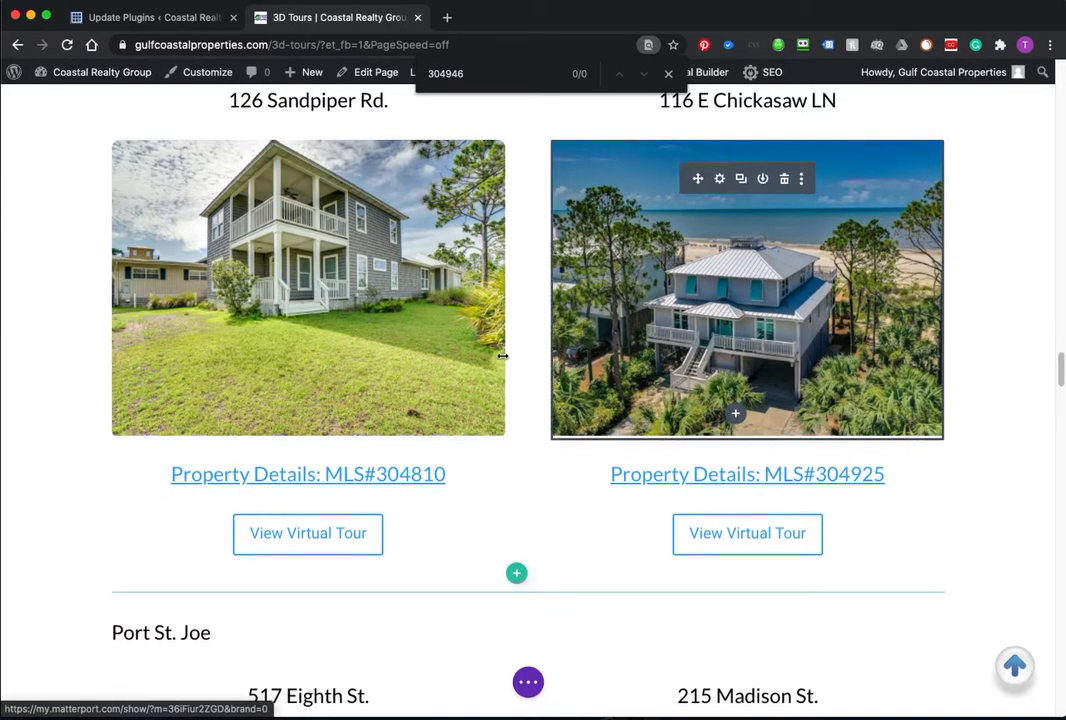
pyautogui.scroll(2, 500, 357)
pyautogui.scroll(-3, 497, 360)
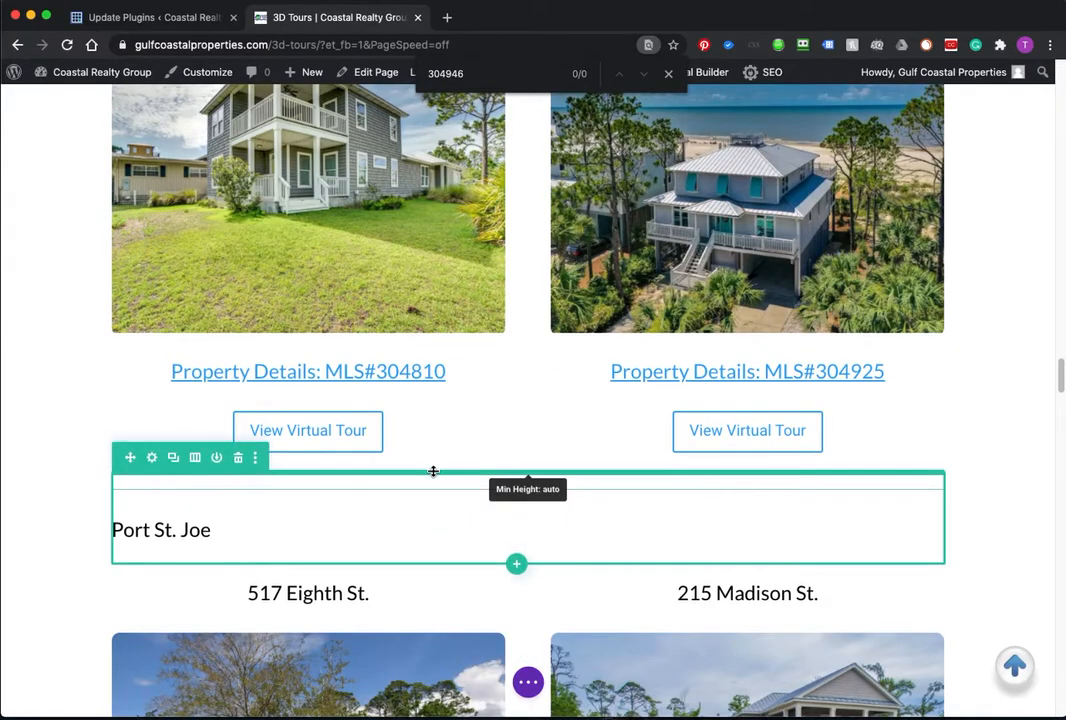
pyautogui.scroll(5, 433, 471)
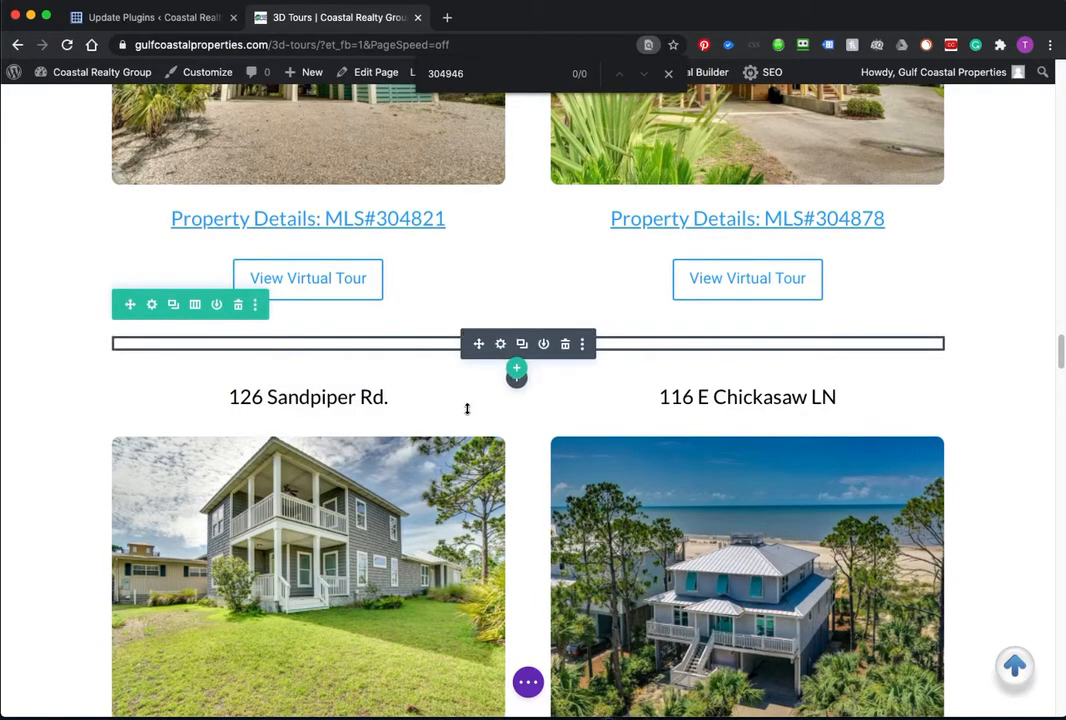
pyautogui.scroll(-6, 467, 386)
pyautogui.click(233, 370)
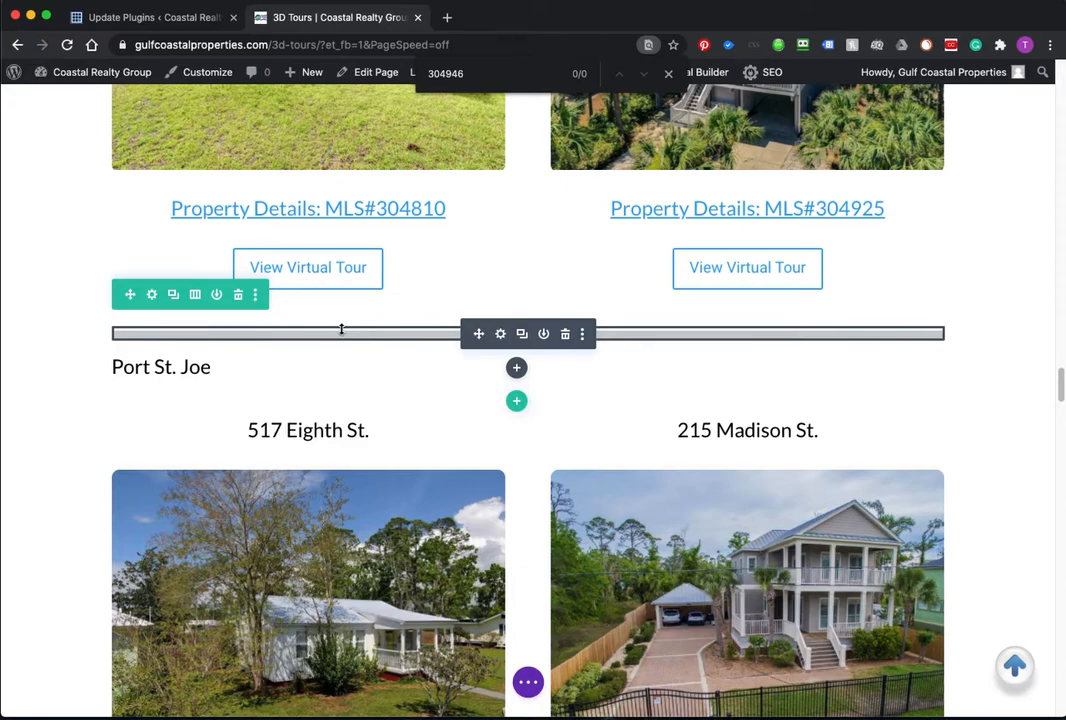
pyautogui.scroll(5, 478, 335)
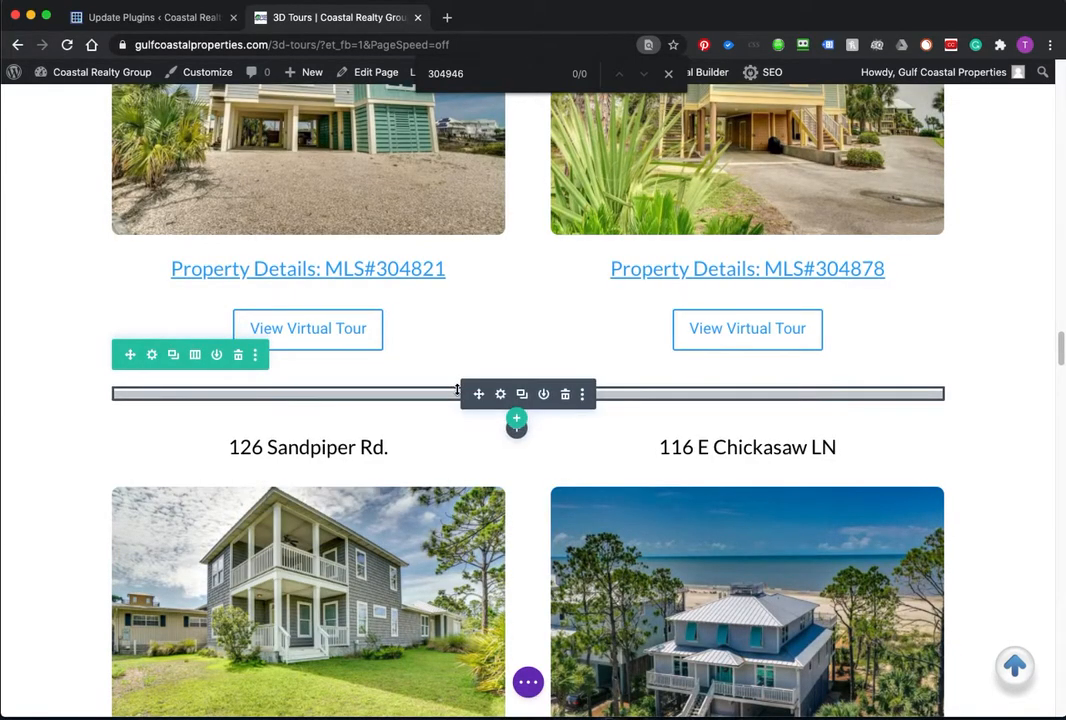
# Step: Duplicate the empty spacer row and drag the copy down the page
pyautogui.click(175, 358)
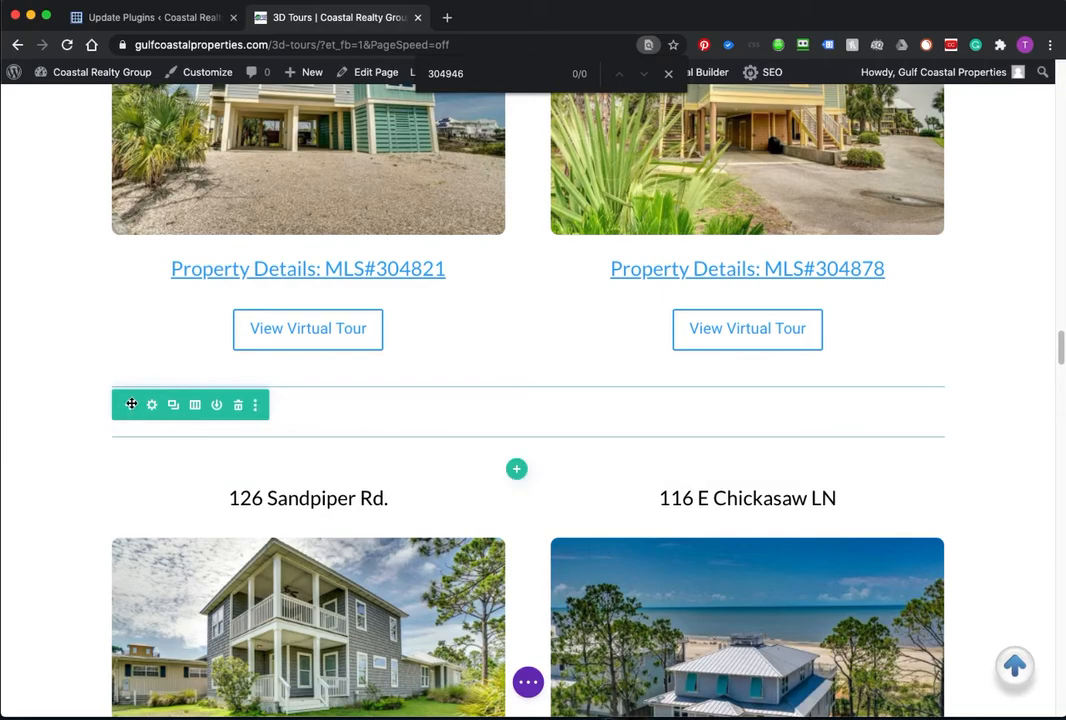
pyautogui.moveTo(131, 404); pyautogui.dragTo(154, 407)
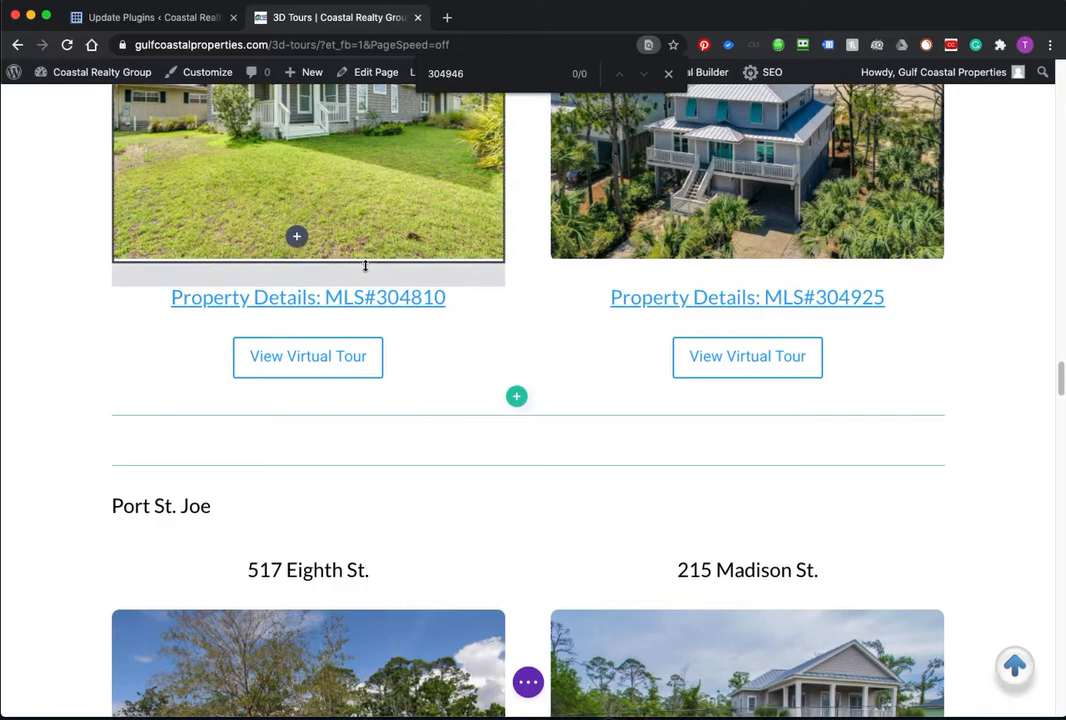
pyautogui.scroll(3, 364, 267)
pyautogui.scroll(2, 364, 277)
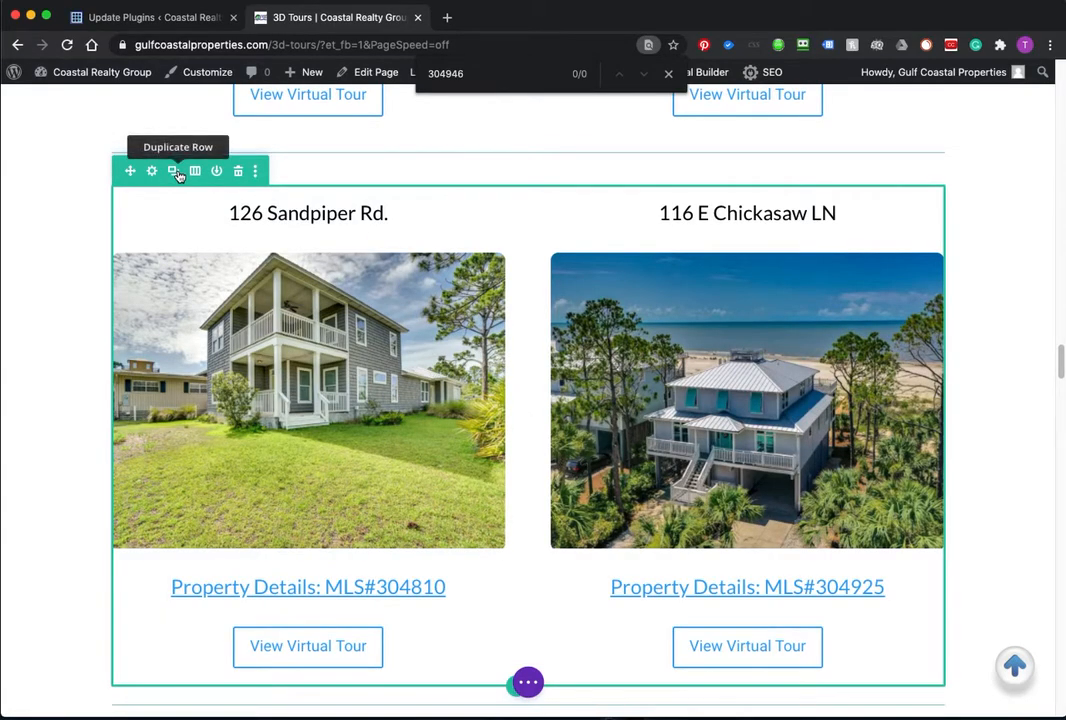
pyautogui.moveTo(0, 100); pyautogui.dragTo(0, 80)
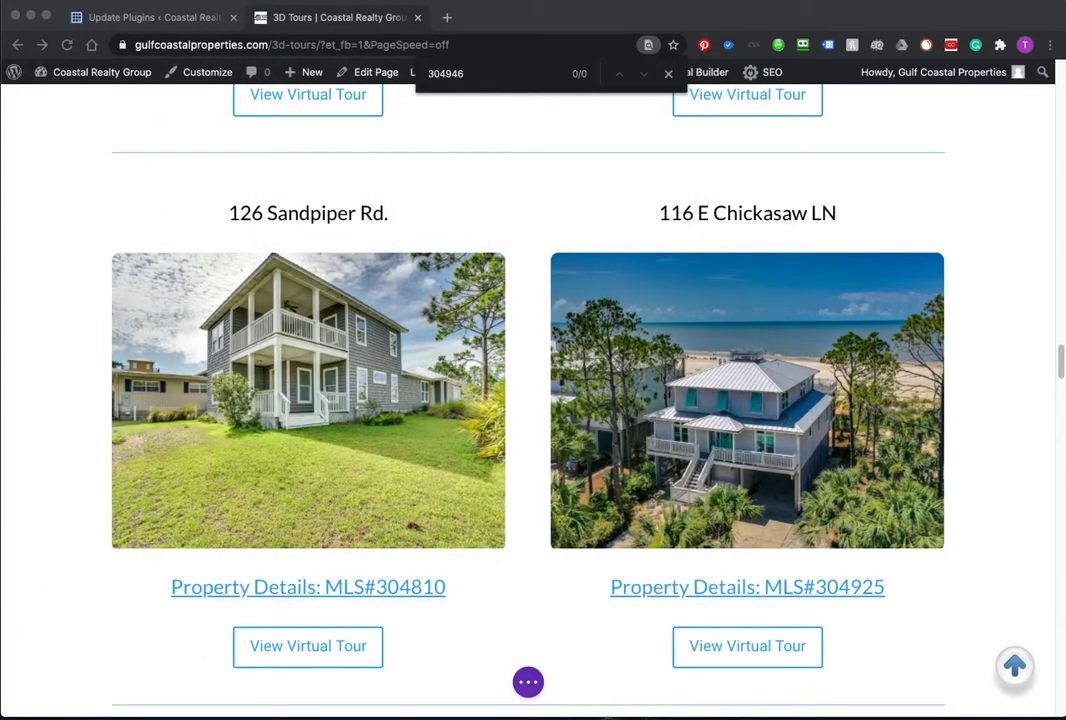
pyautogui.click(322, 181)
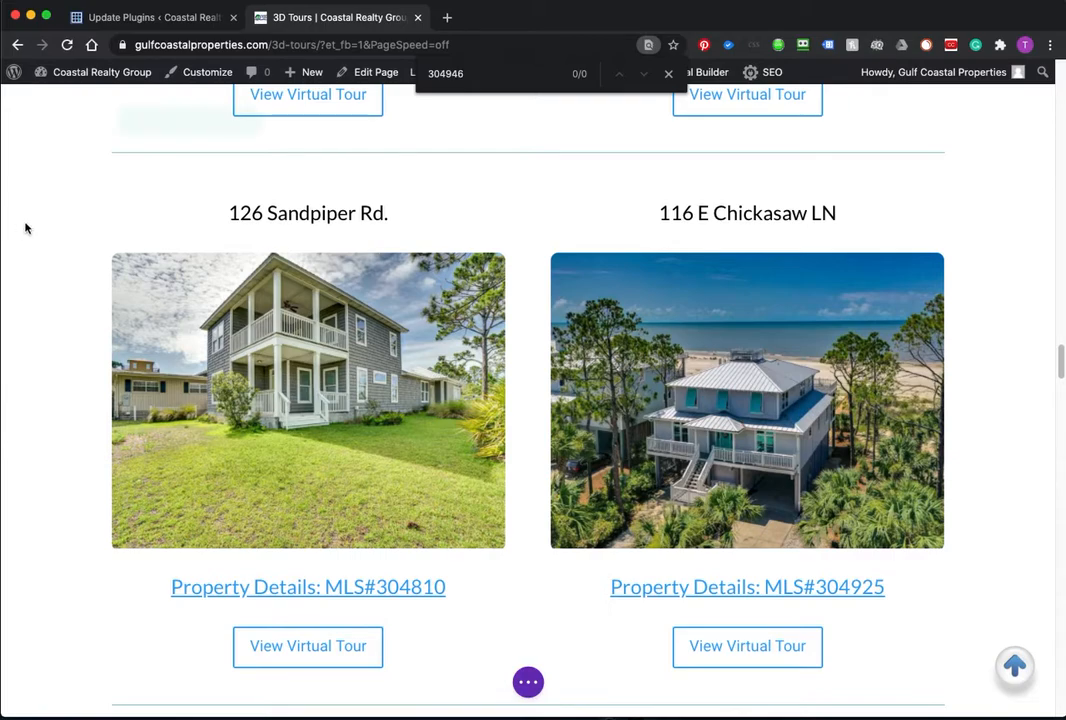
pyautogui.moveTo(228, 236)
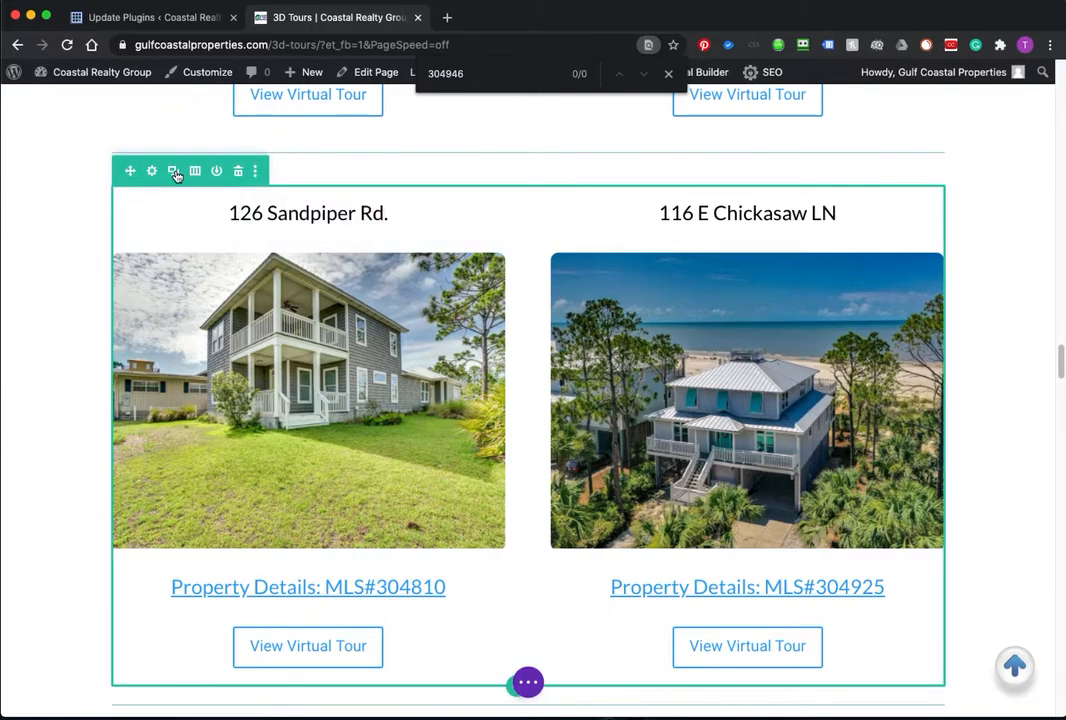
pyautogui.click(174, 172)
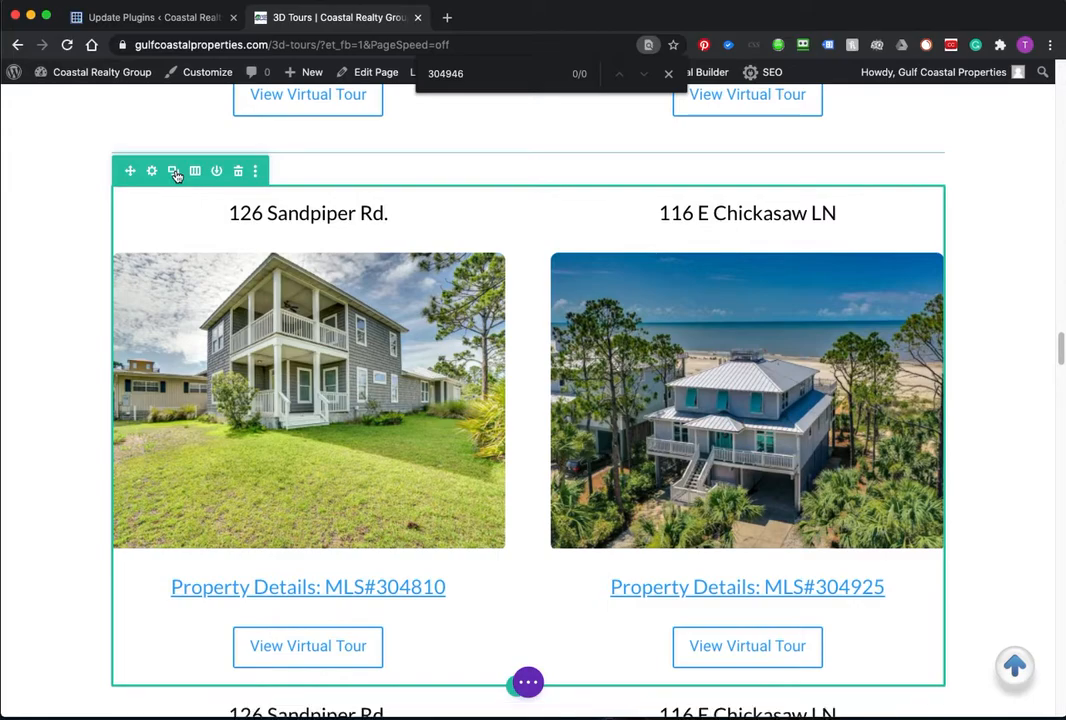
pyautogui.scroll(-5, 110, 270)
pyautogui.moveTo(394, 260)
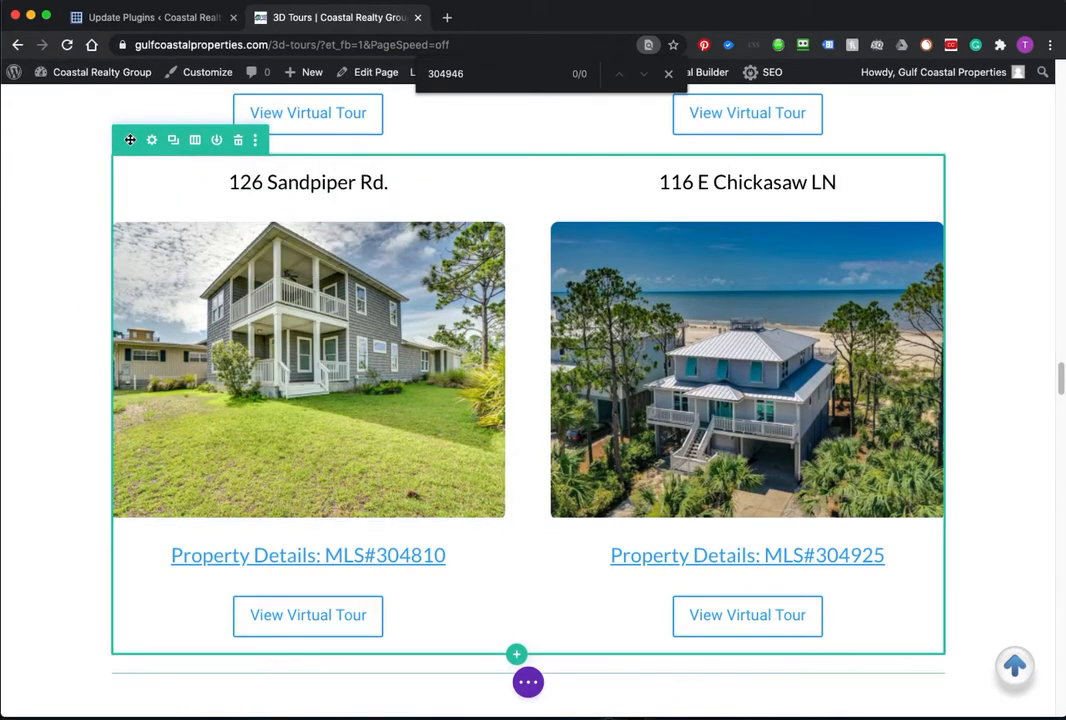
pyautogui.moveTo(130, 139); pyautogui.dragTo(257, 142)
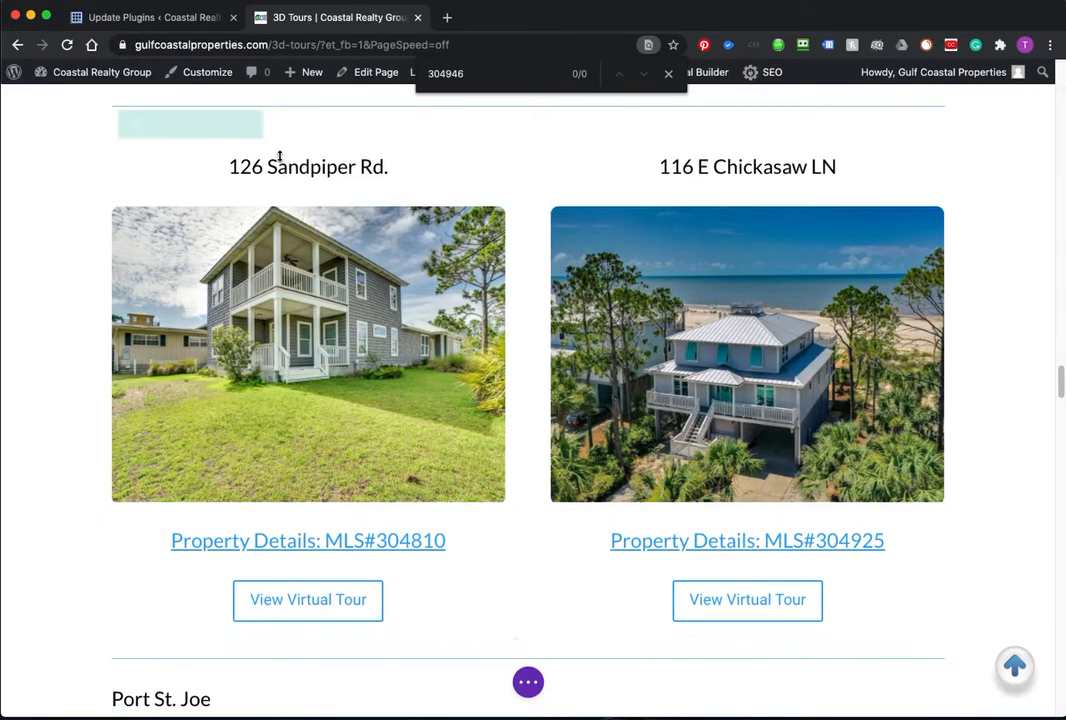
pyautogui.click(668, 73)
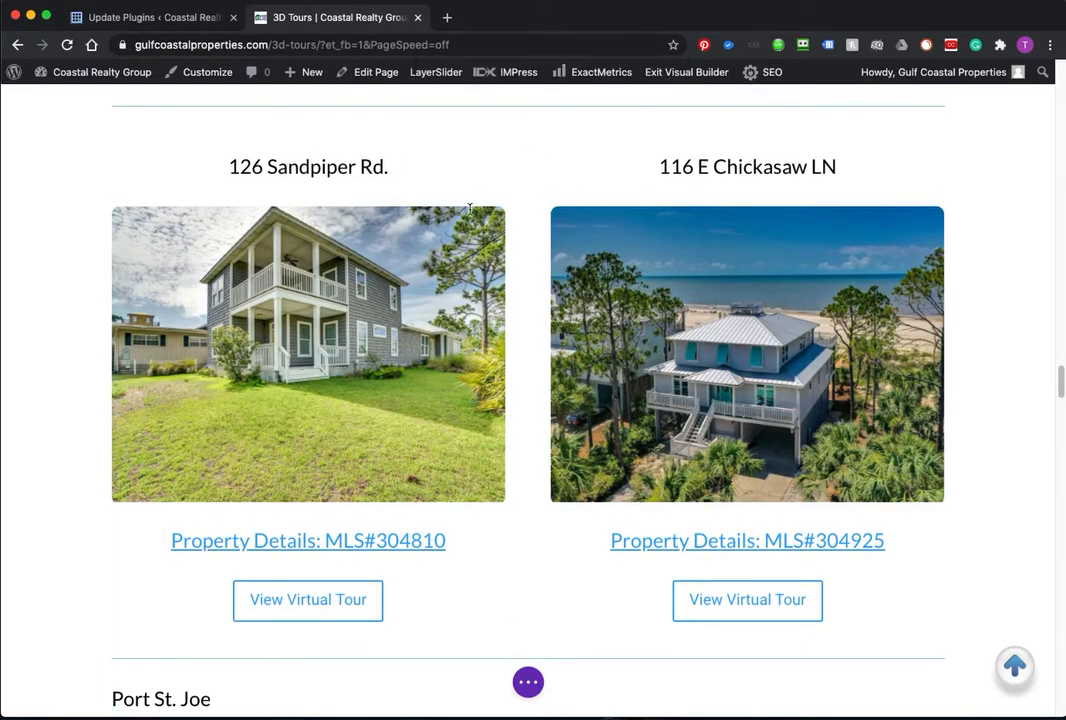
pyautogui.scroll(5, 419, 255)
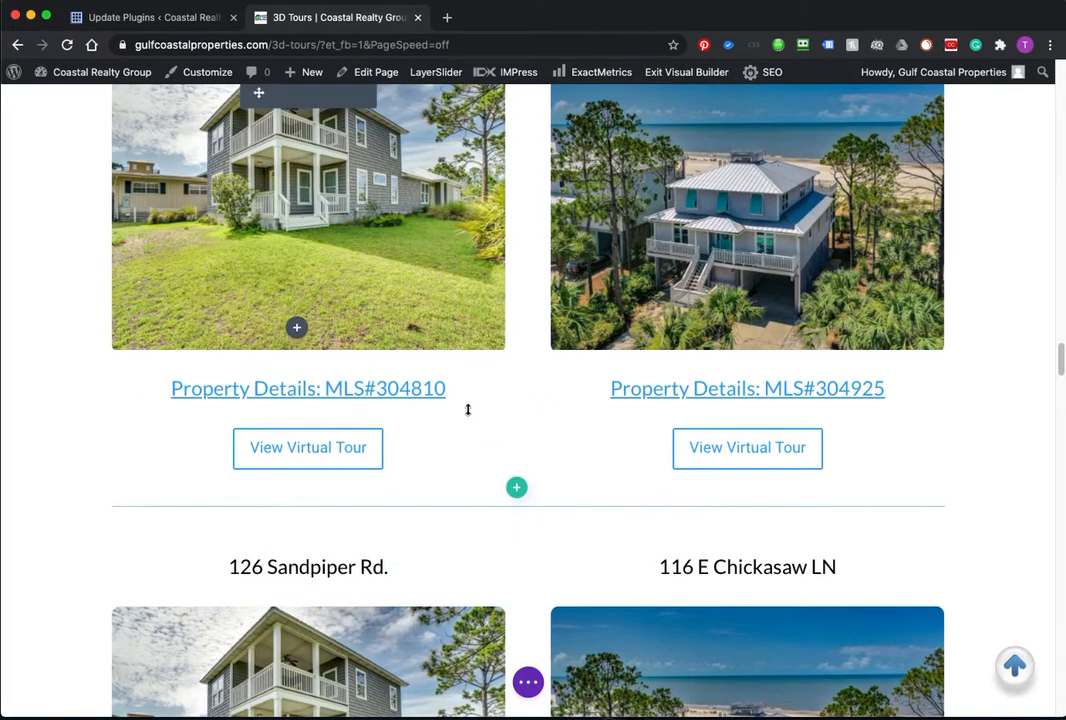
pyautogui.scroll(-4, 466, 409)
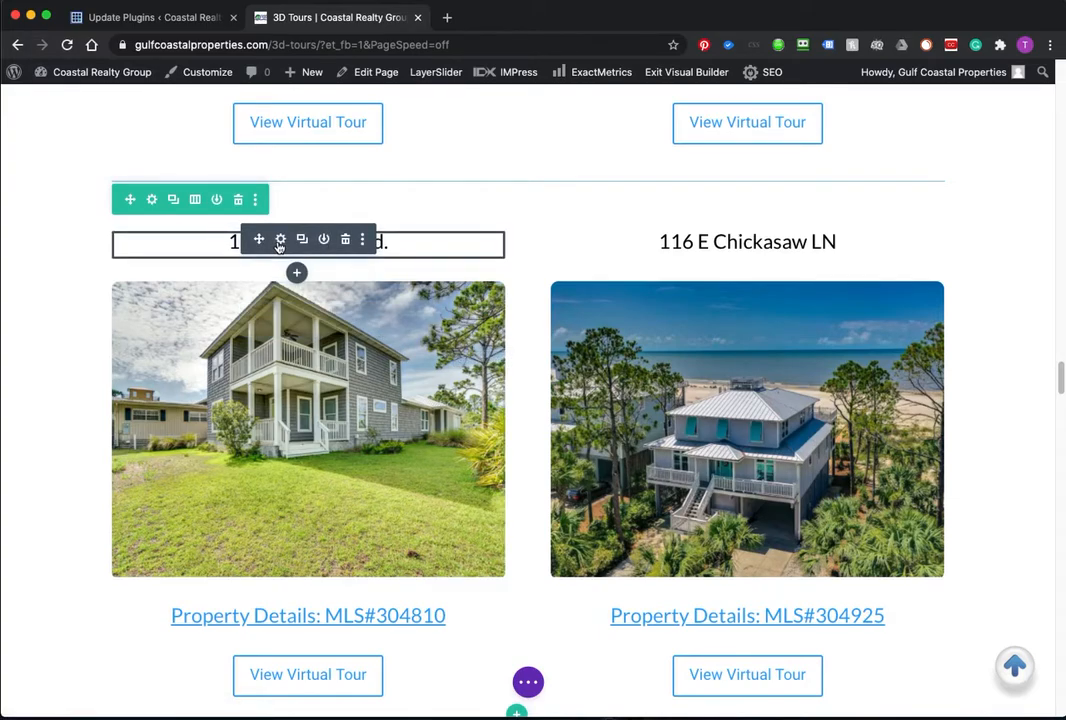
pyautogui.click(280, 239)
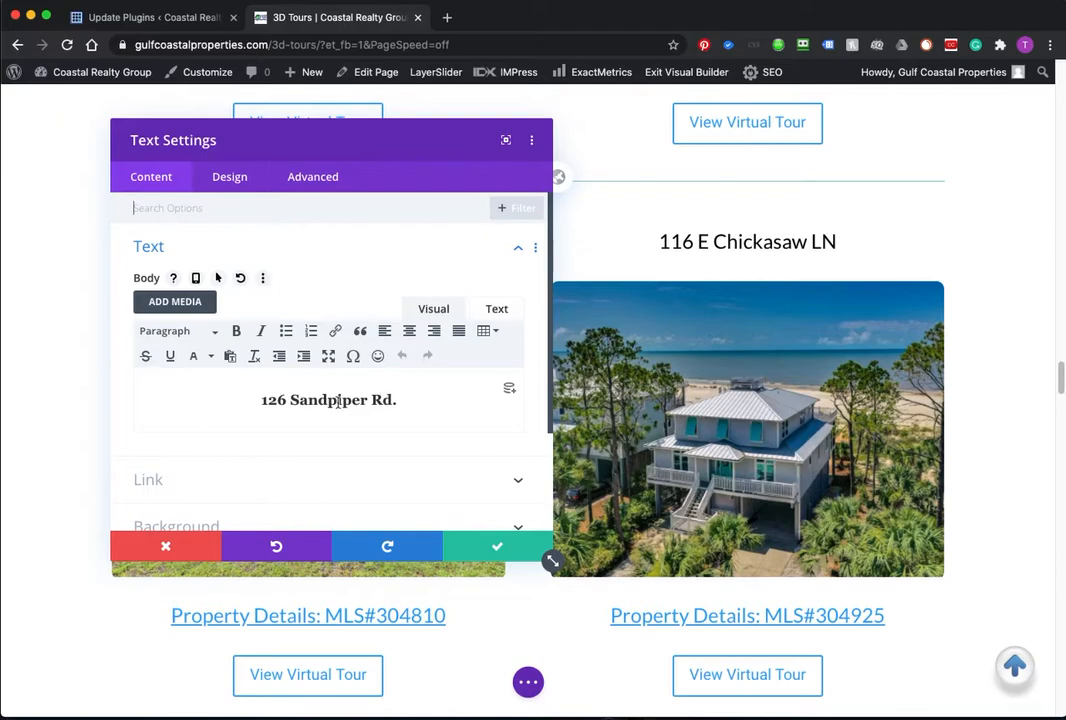
pyautogui.click(497, 309)
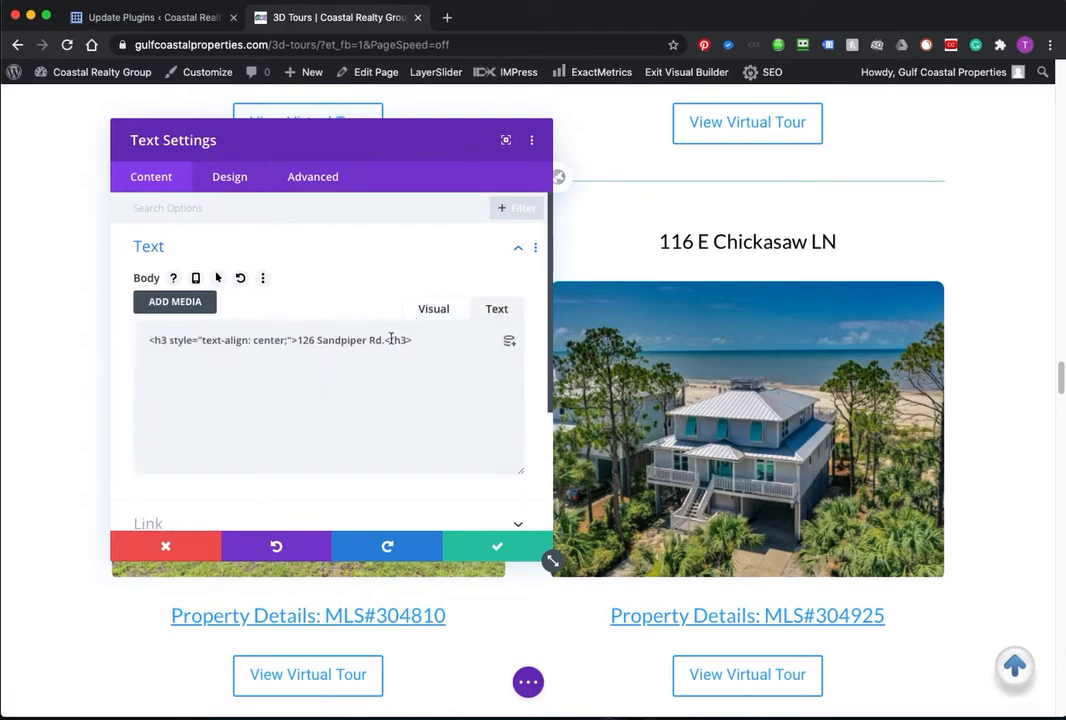
pyautogui.moveTo(385, 344); pyautogui.dragTo(298, 340)
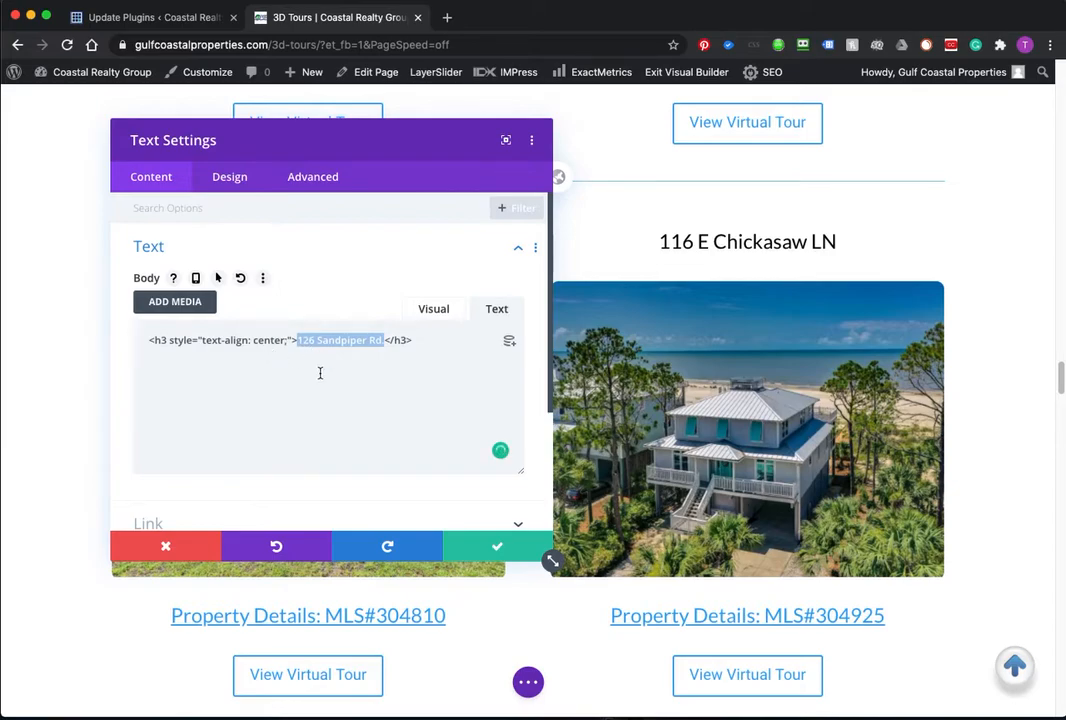
pyautogui.click(495, 546)
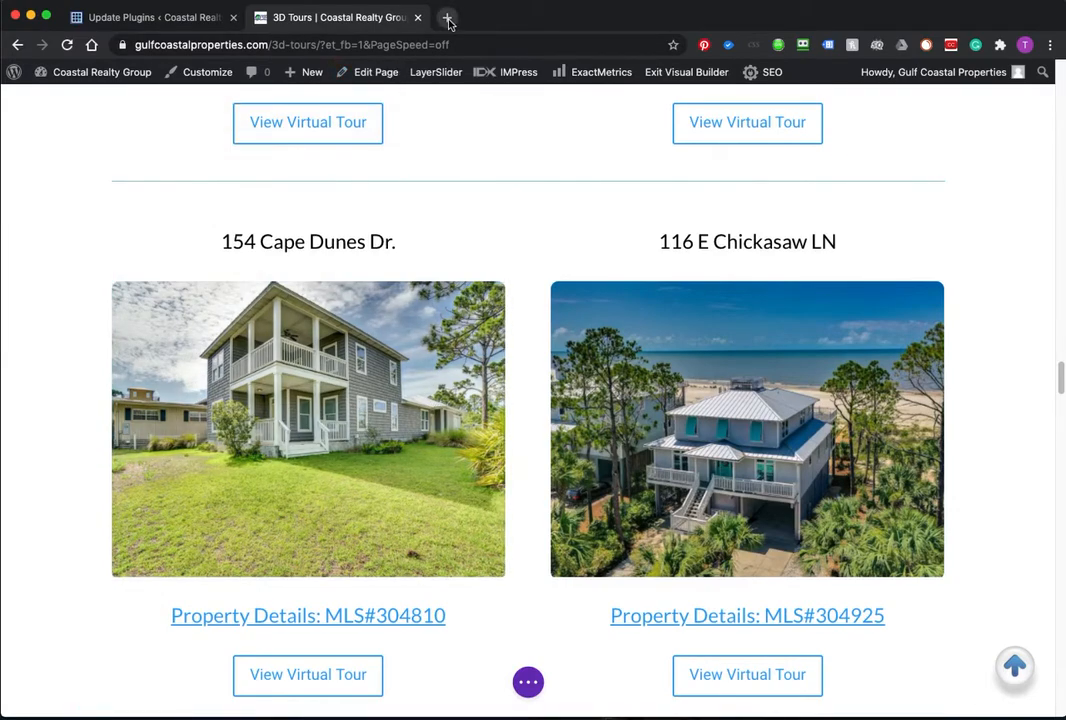
# Step: Copy the site's web address and load the Coastal Realty homepage in a new tab
pyautogui.click(152, 44)
pyautogui.press('super+c')
pyautogui.click(122, 44)
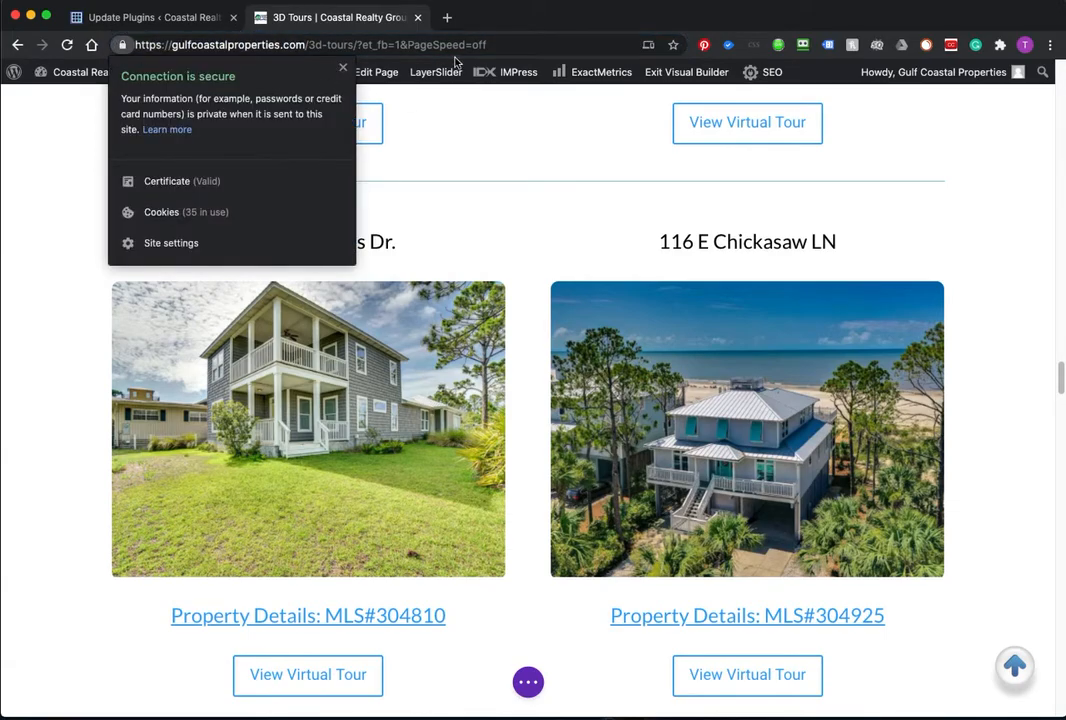
pyautogui.click(265, 50)
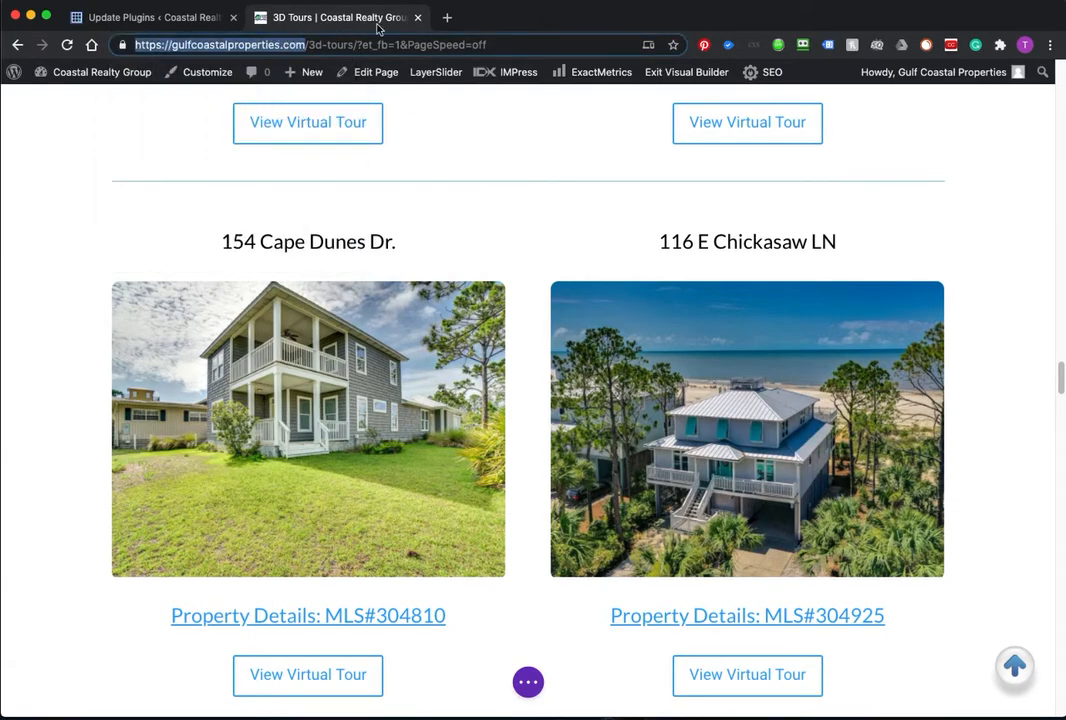
pyautogui.click(447, 17)
pyautogui.press('super+v')
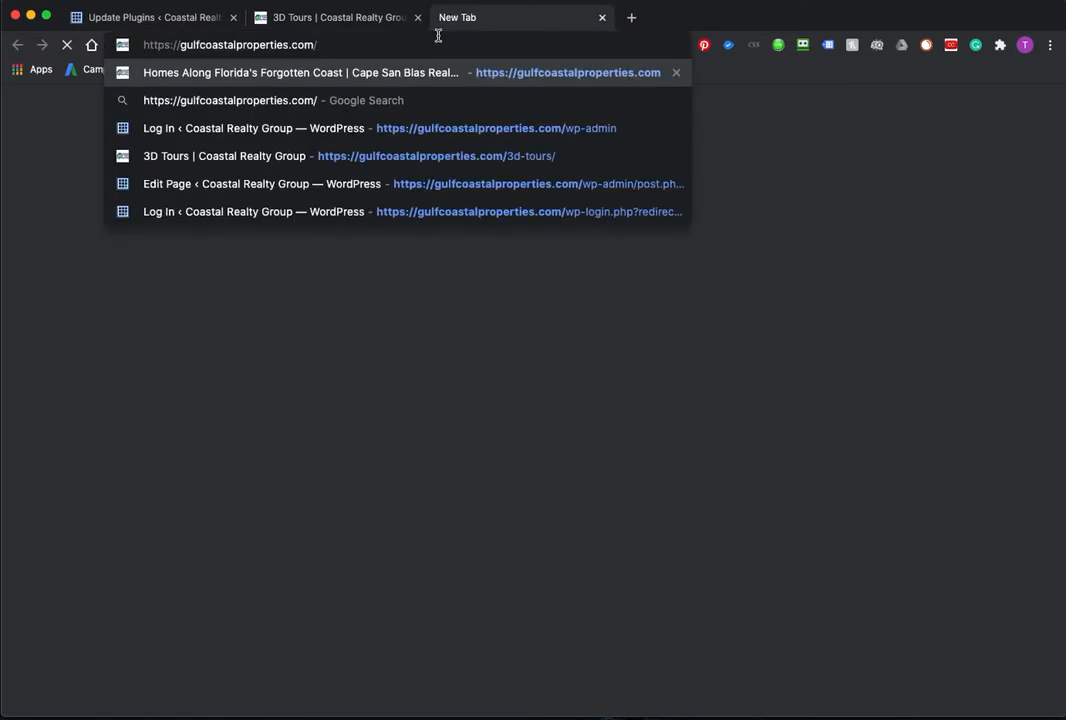
pyautogui.press('Return')
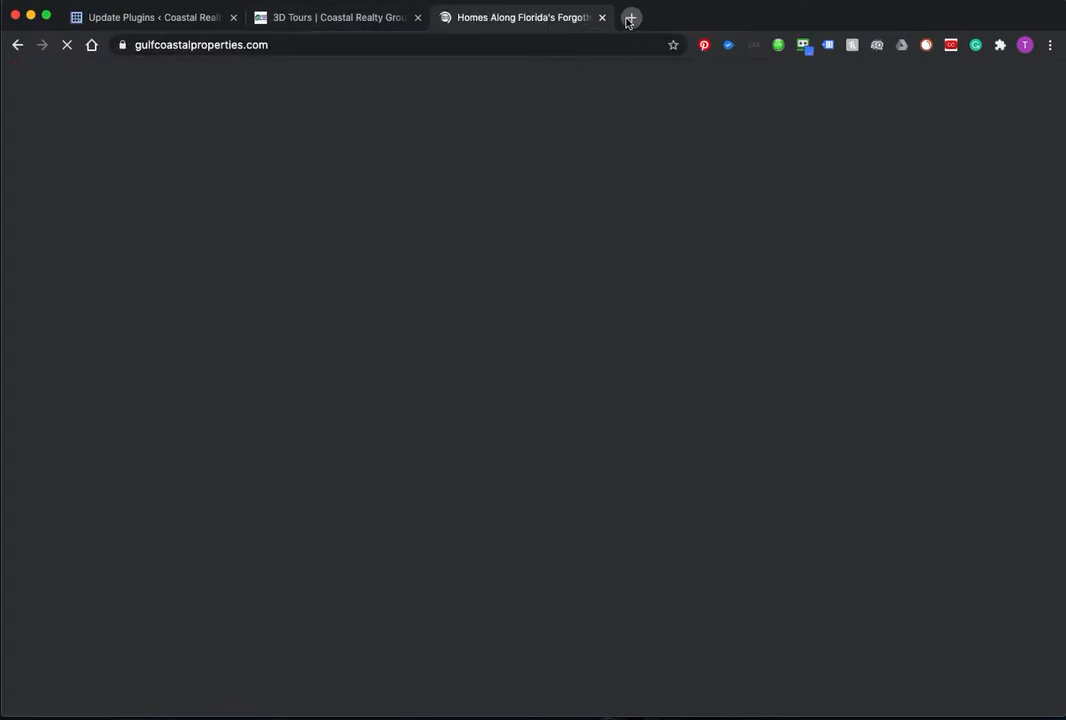
# Step: Go to pixlr.com in another new tab and launch Pixlr X
pyautogui.click(631, 18)
pyautogui.click(584, 44)
pyautogui.write('pixlr.com')
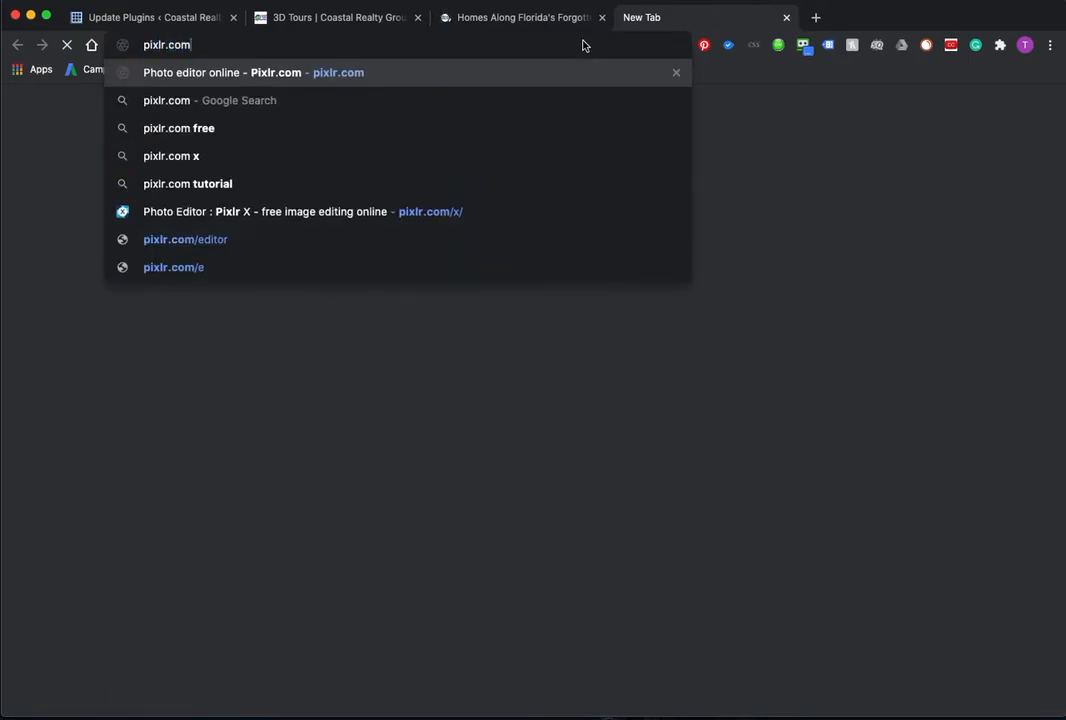
pyautogui.press('Return')
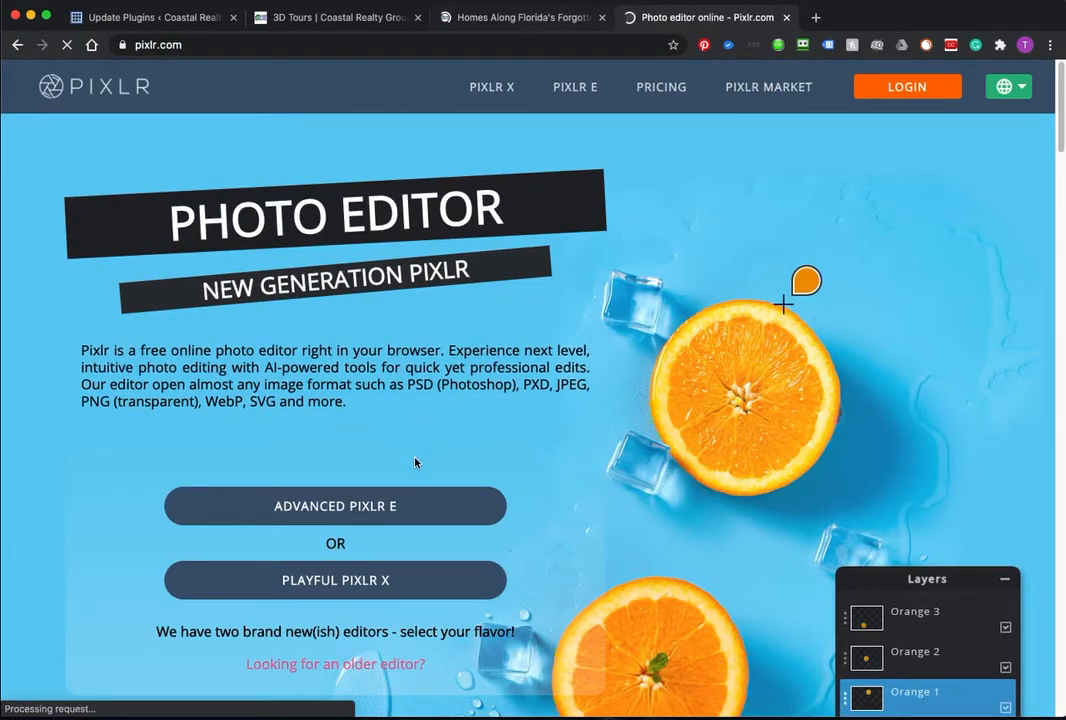
pyautogui.click(343, 583)
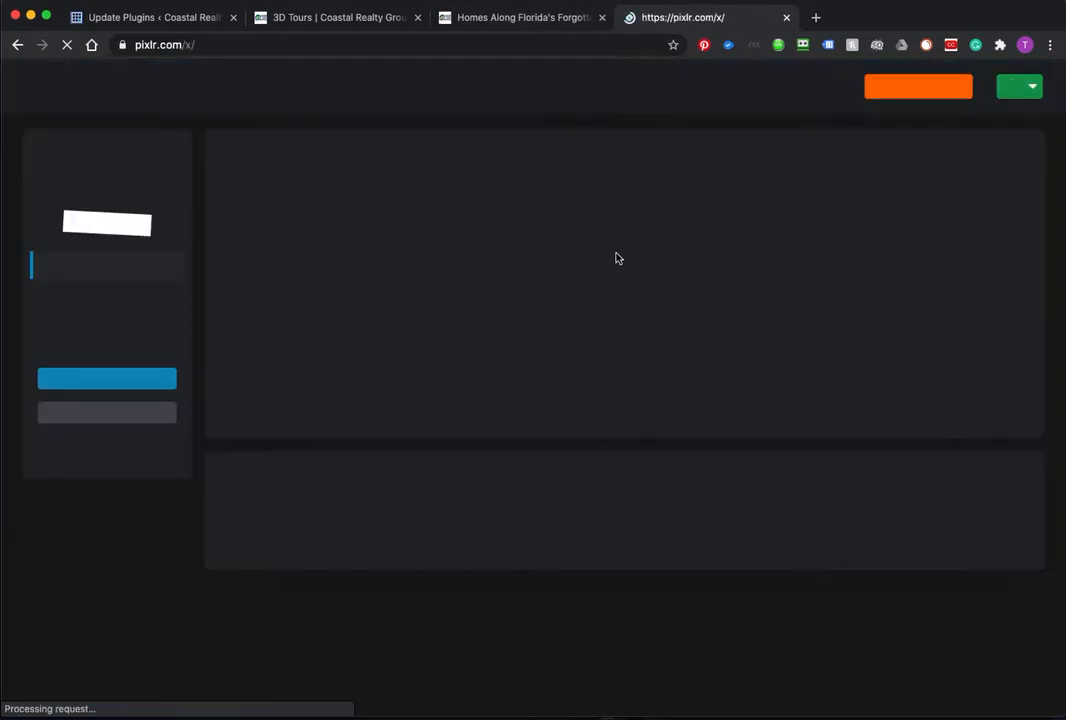
# Step: On the Coastal Realty homepage, go to Search > Listing ID Search
pyautogui.click(546, 18)
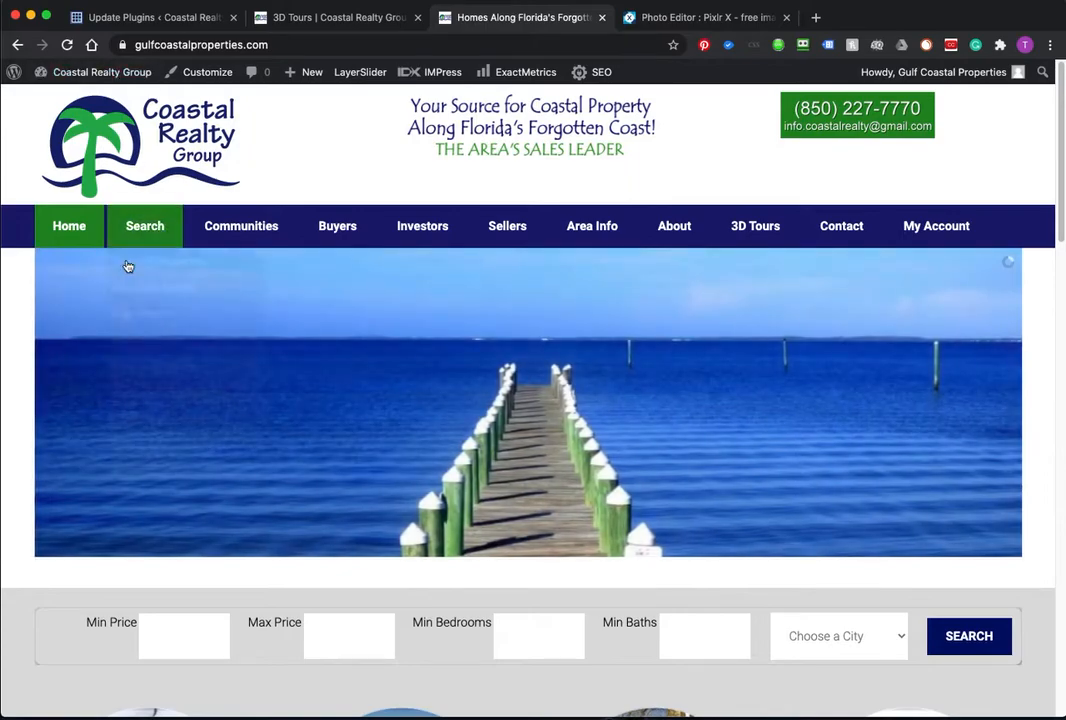
pyautogui.moveTo(128, 266)
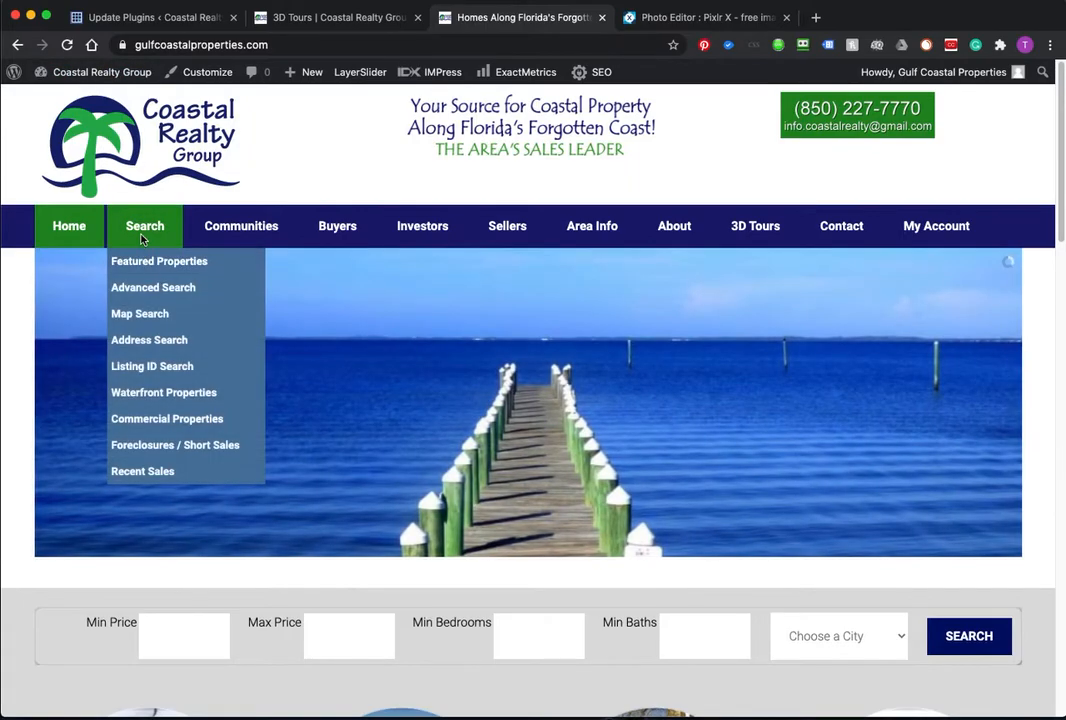
pyautogui.click(147, 370)
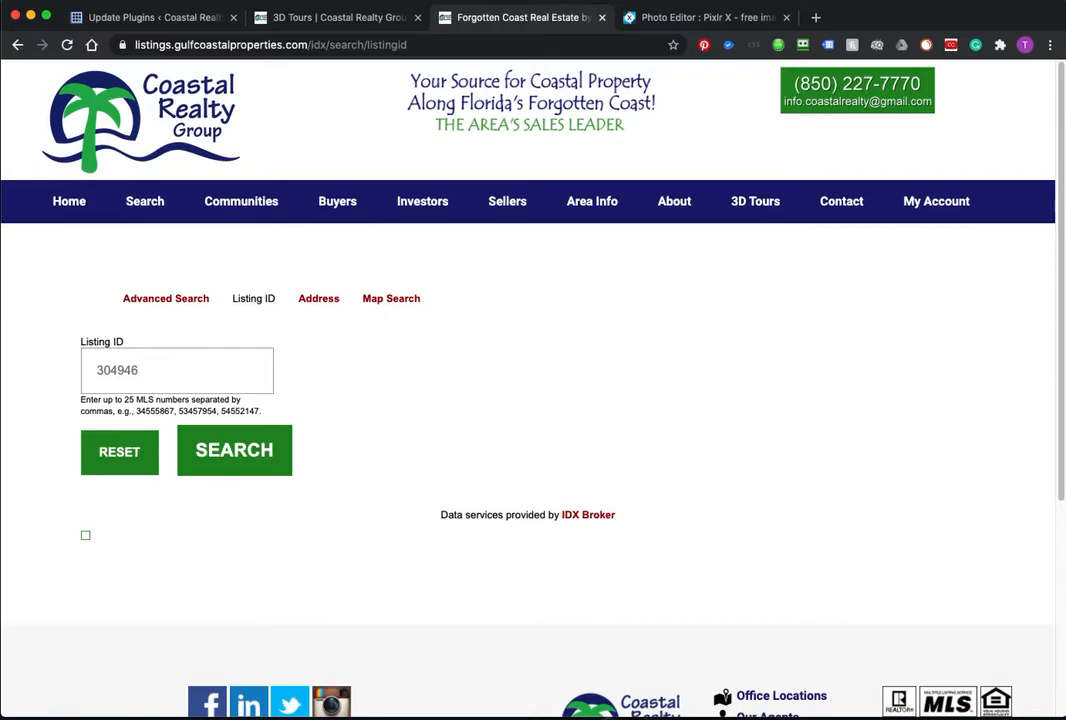
# Step: Dismiss the newsletter popup and search for listing ID 304946
pyautogui.moveTo(1065, 240); pyautogui.dragTo(0, 75)
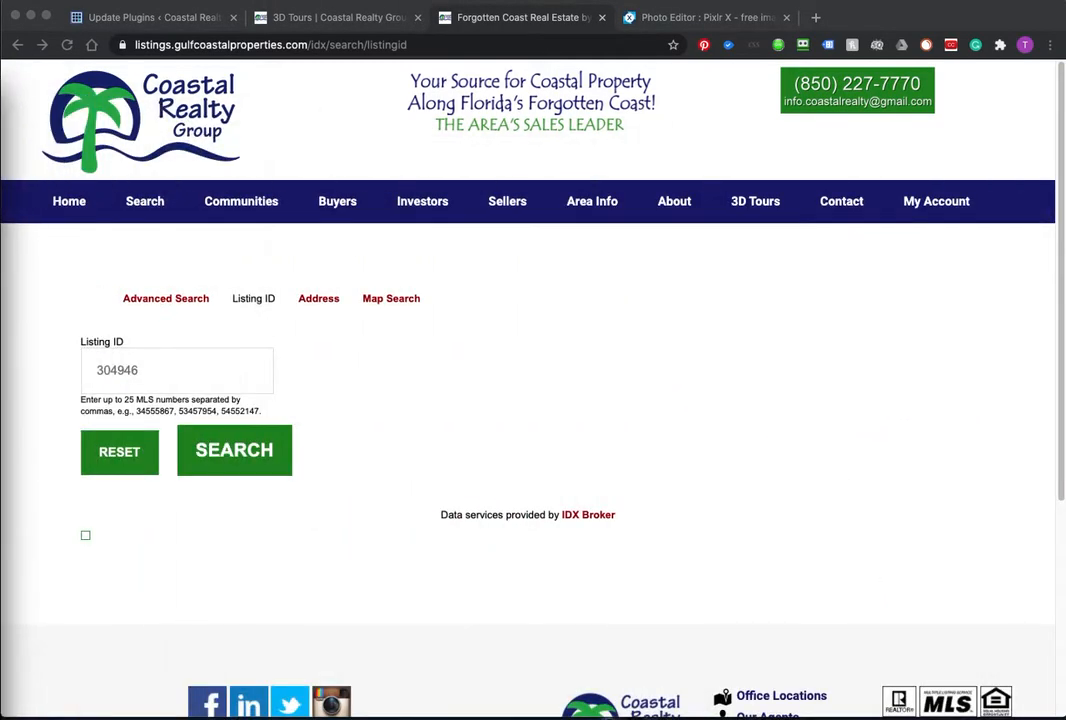
pyautogui.click(242, 460)
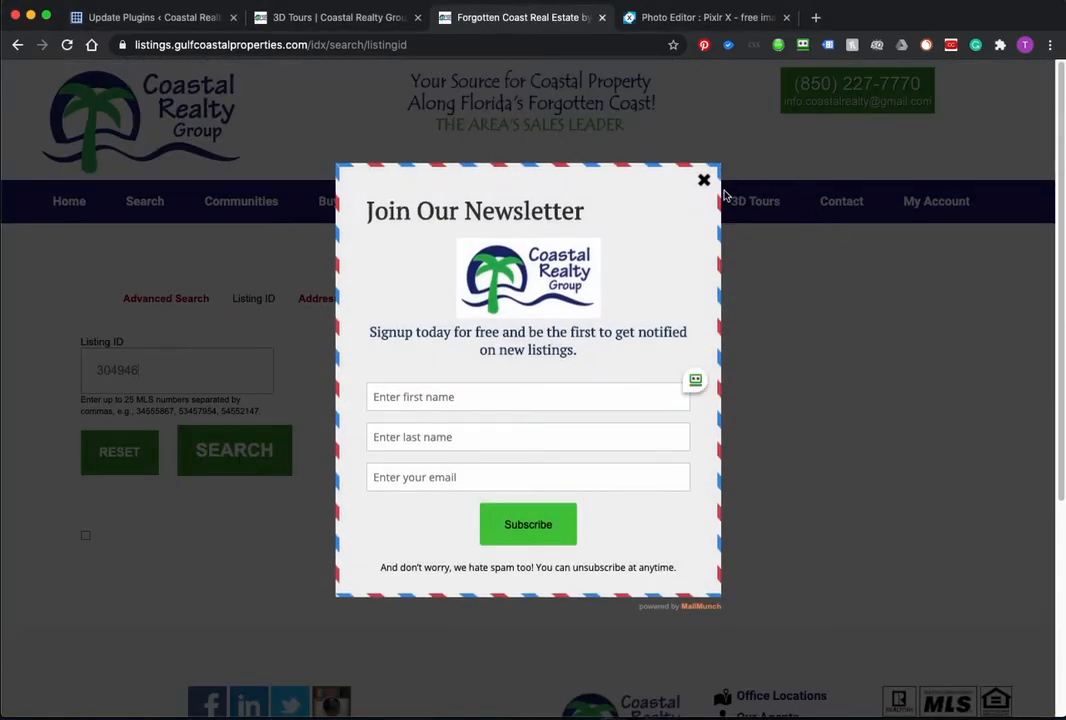
pyautogui.click(704, 181)
pyautogui.click(237, 450)
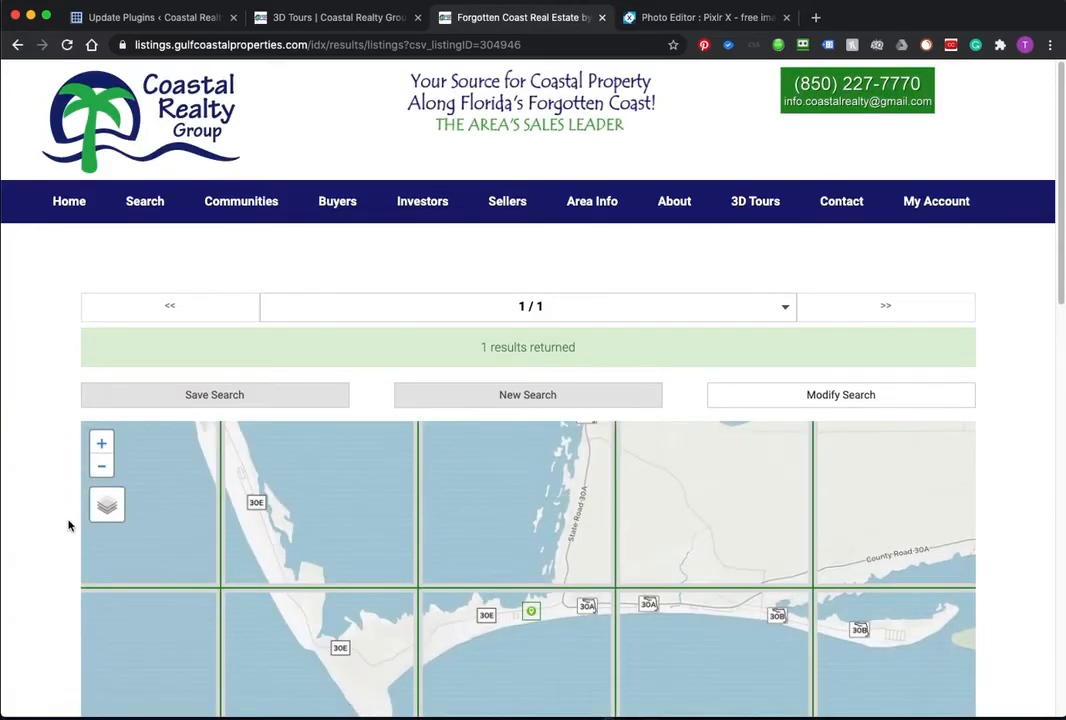
pyautogui.scroll(-4, 61, 529)
pyautogui.scroll(-1, 61, 529)
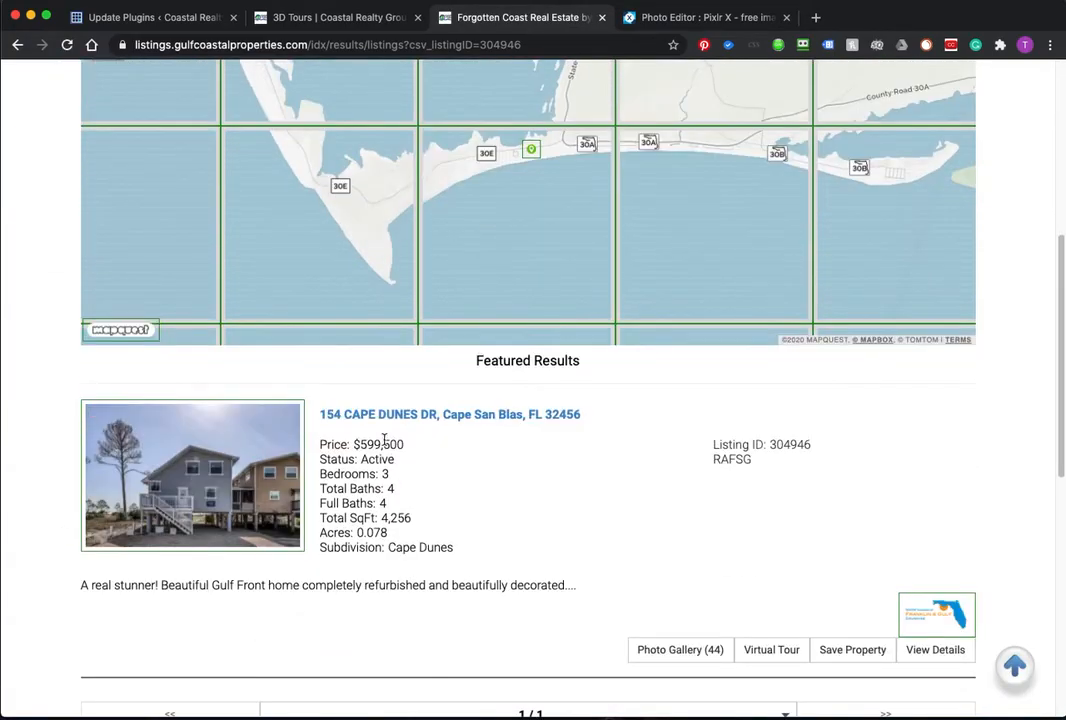
pyautogui.rightClick(446, 418)
pyautogui.click(507, 417)
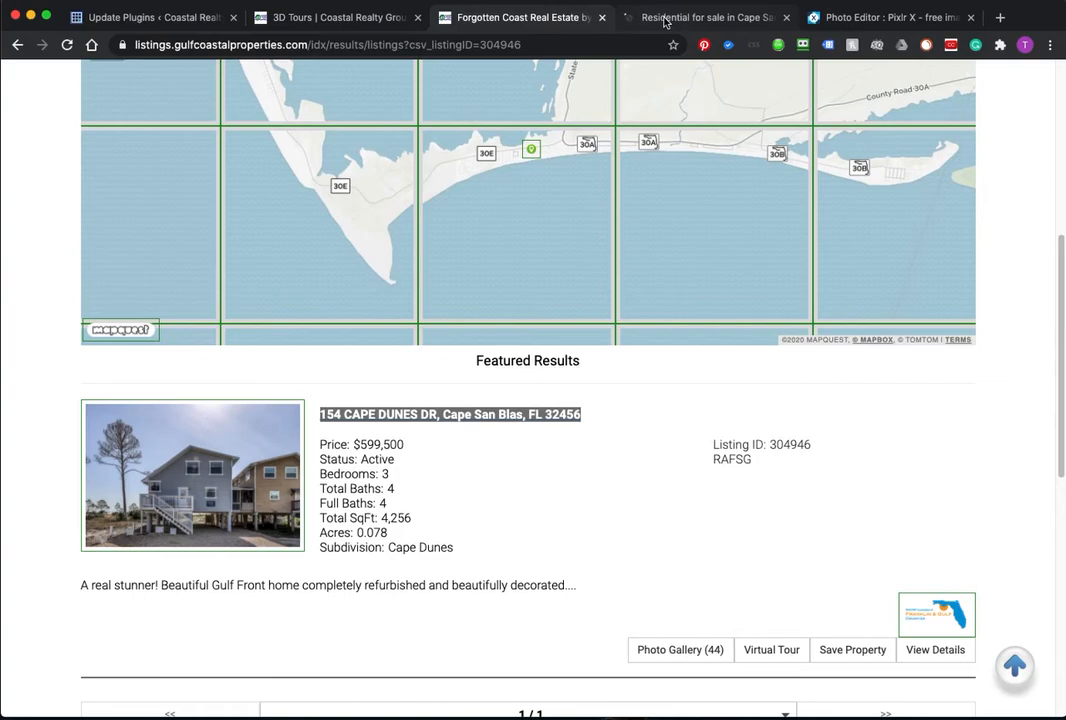
# Step: Save the Cape Dunes listing's main photo to Downloads as 304946.jpeg
pyautogui.click(665, 20)
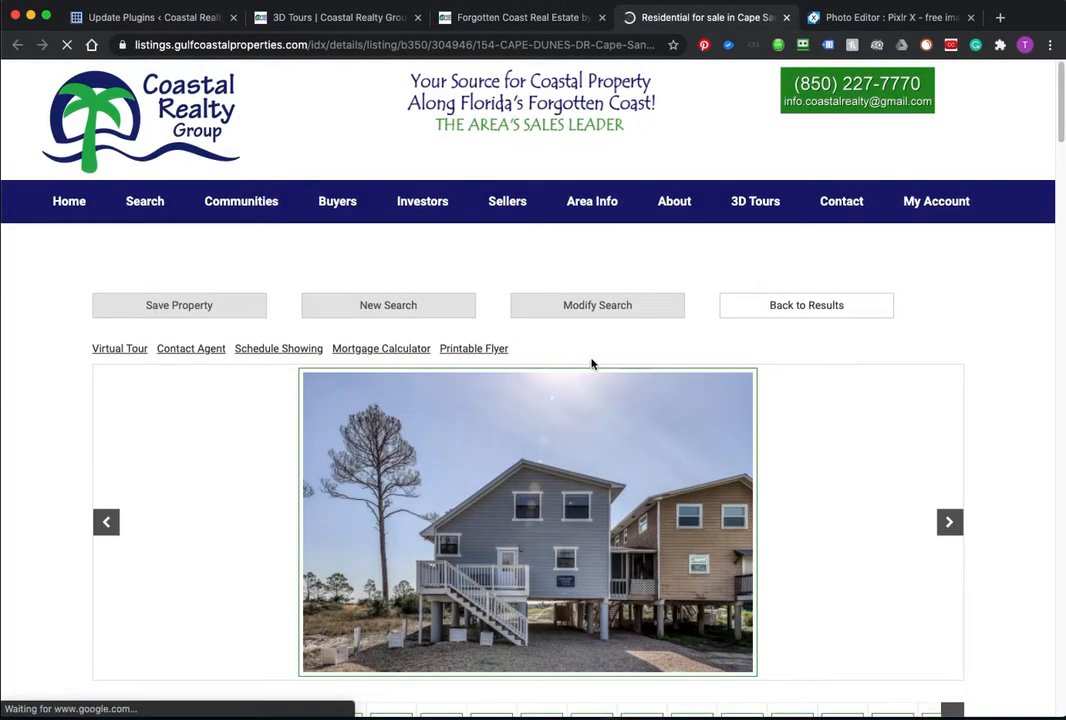
pyautogui.scroll(-2, 509, 436)
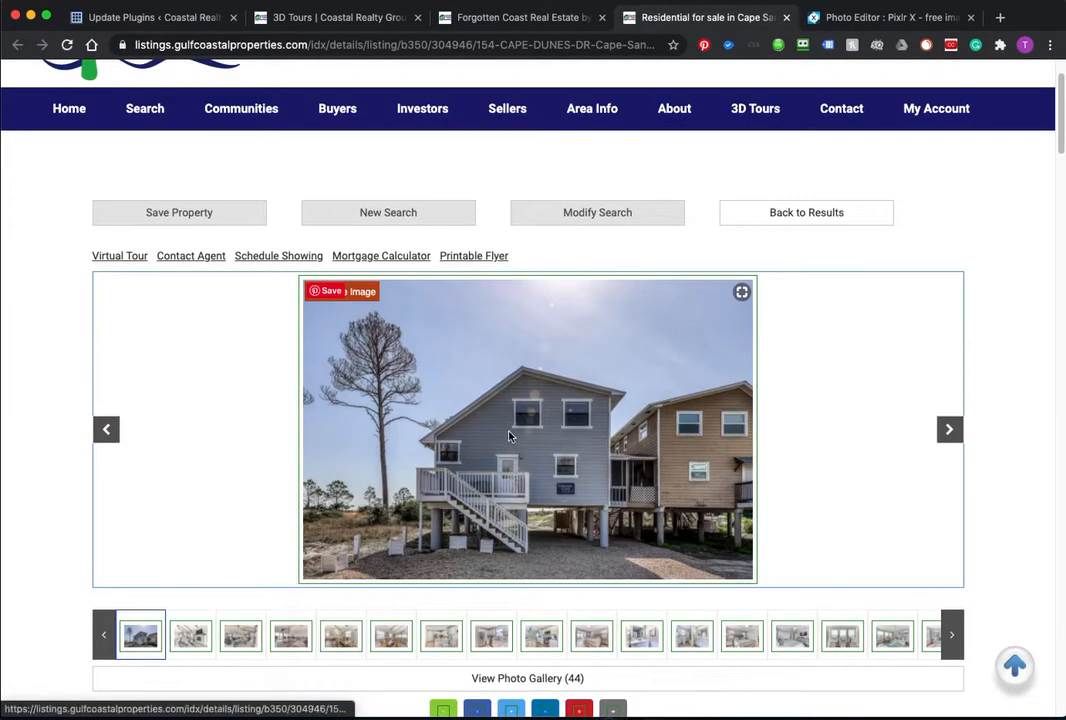
pyautogui.rightClick(509, 436)
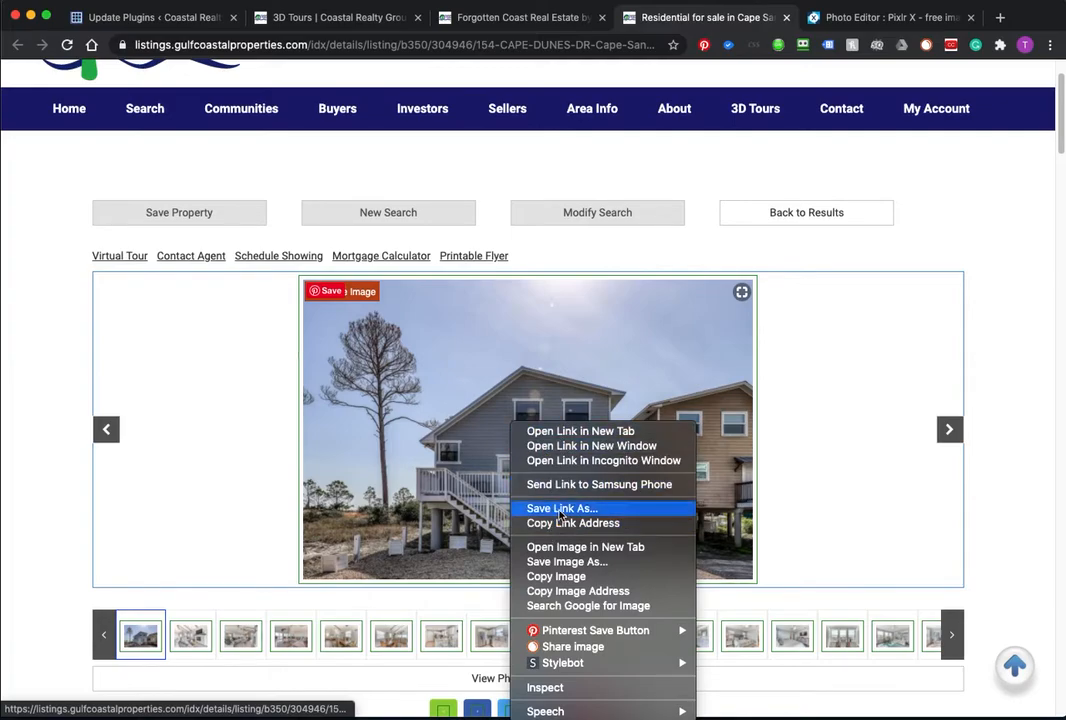
pyautogui.click(552, 562)
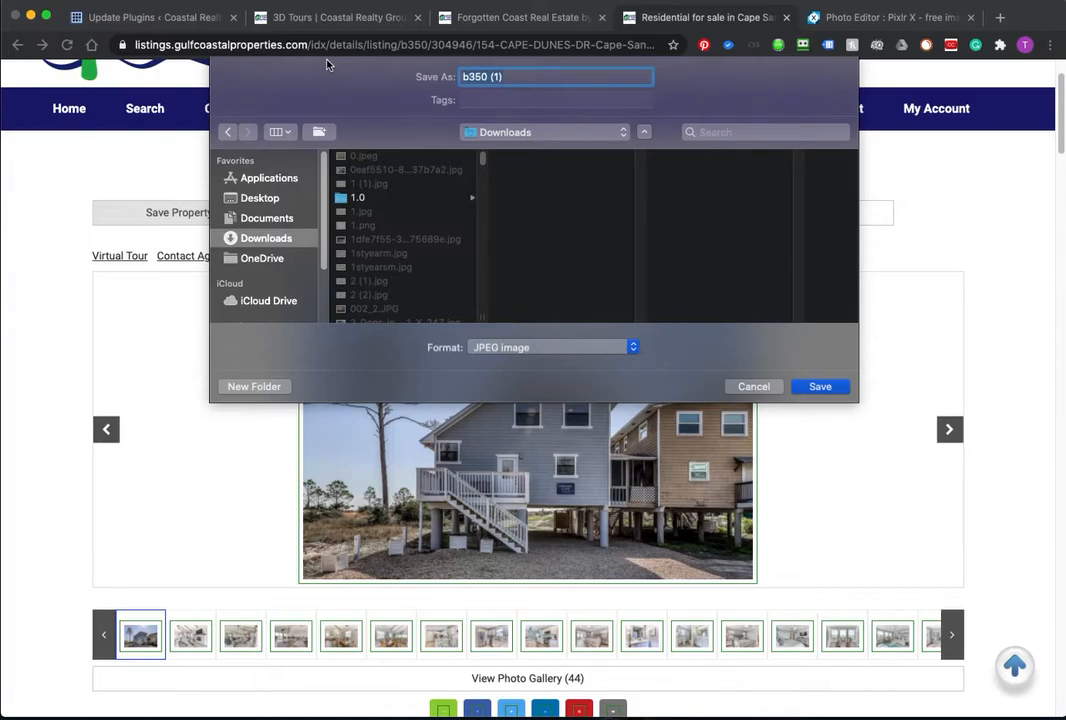
pyautogui.write('B')
pyautogui.press('BackSpace')
pyautogui.write('30')
pyautogui.click(820, 387)
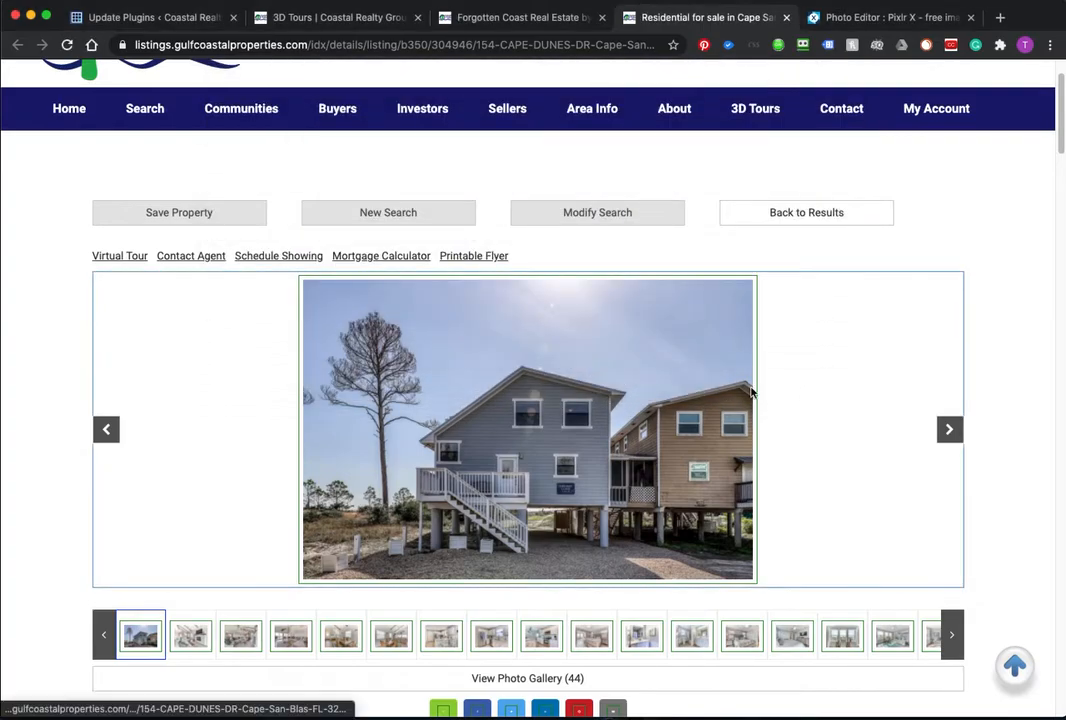
# Step: In Pixlr X, create a new blank Web small 800×600 canvas
pyautogui.click(857, 19)
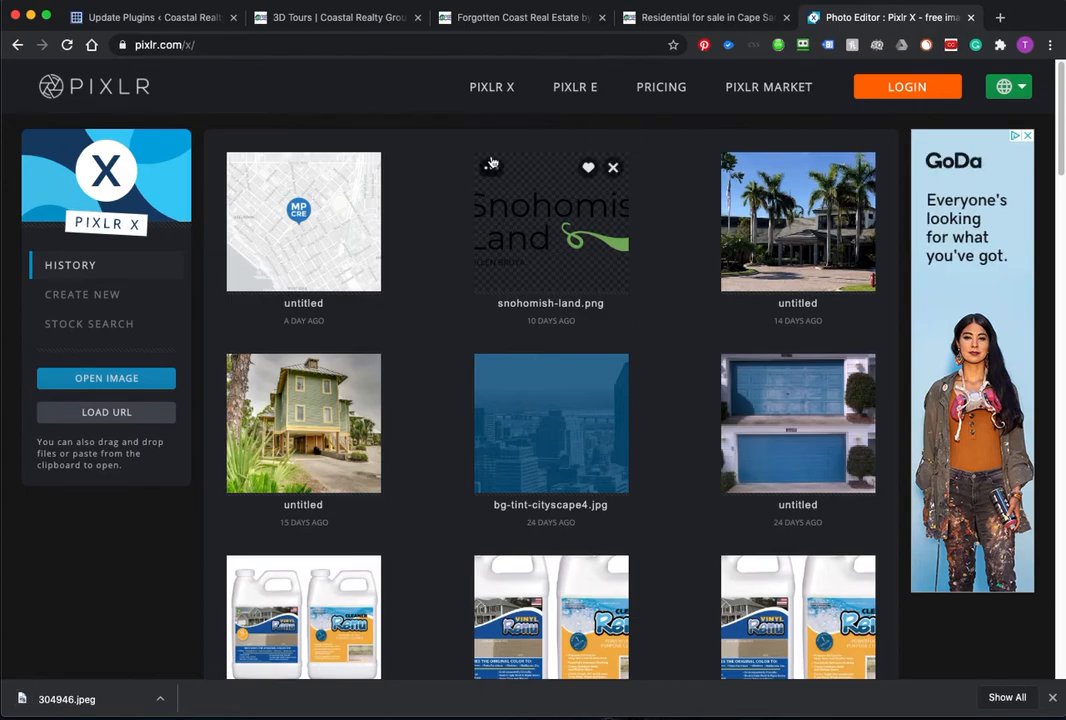
pyautogui.click(110, 298)
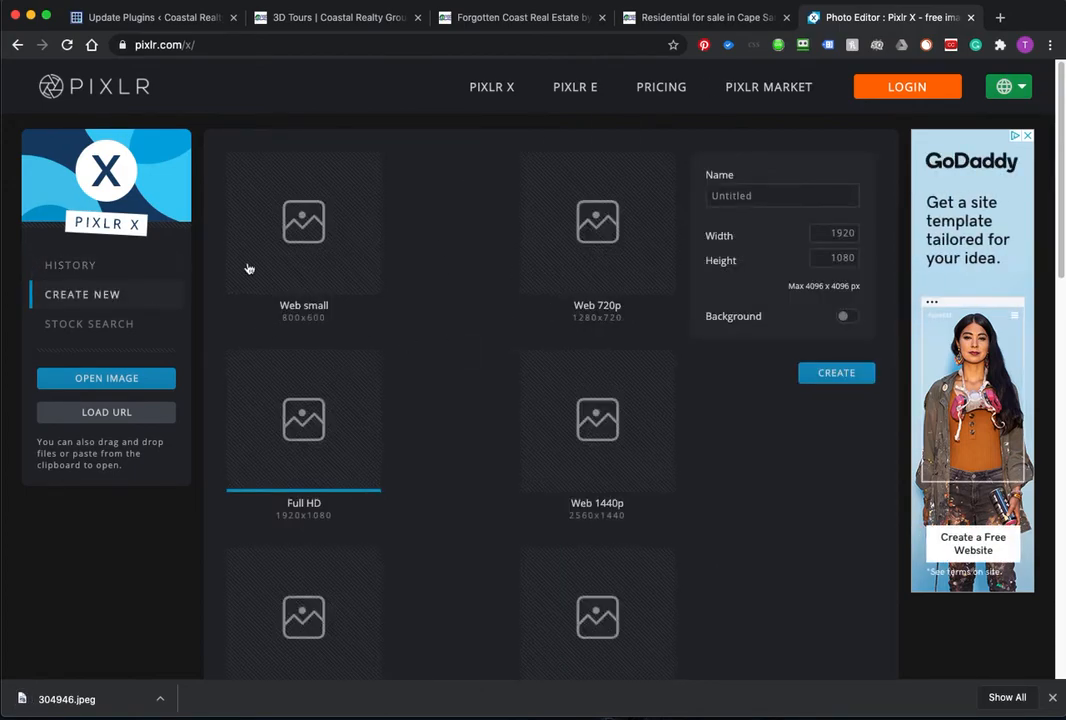
pyautogui.click(294, 222)
pyautogui.click(834, 375)
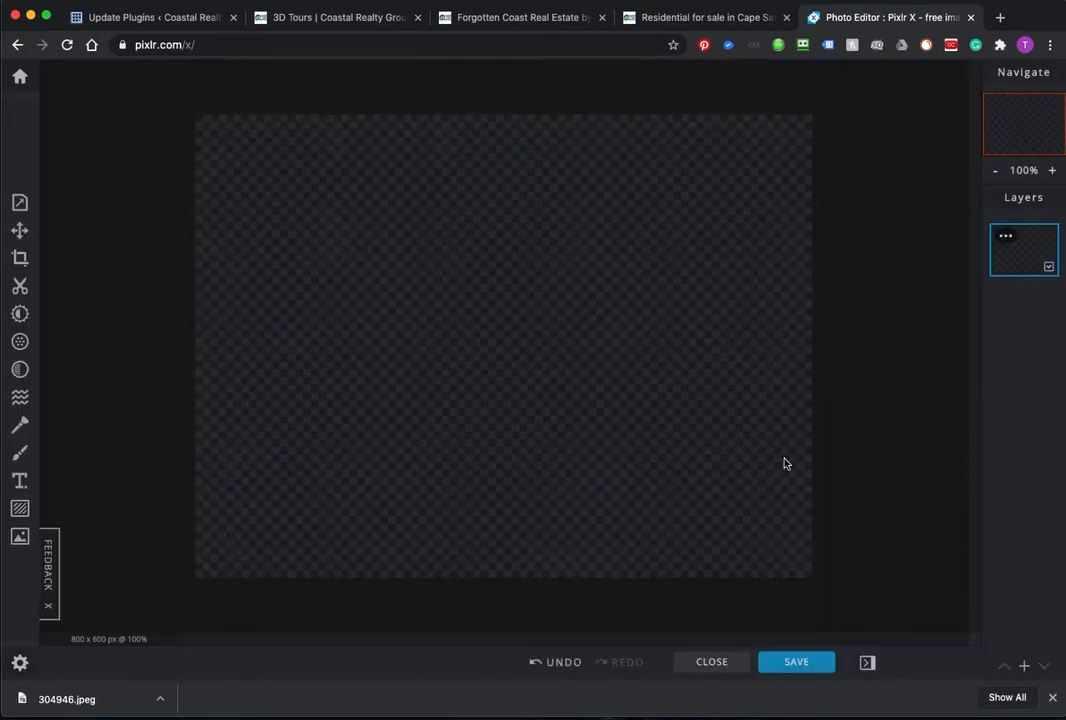
# Step: Add 304946.jpeg from Downloads to the canvas as an image layer
pyautogui.click(1024, 665)
pyautogui.click(520, 378)
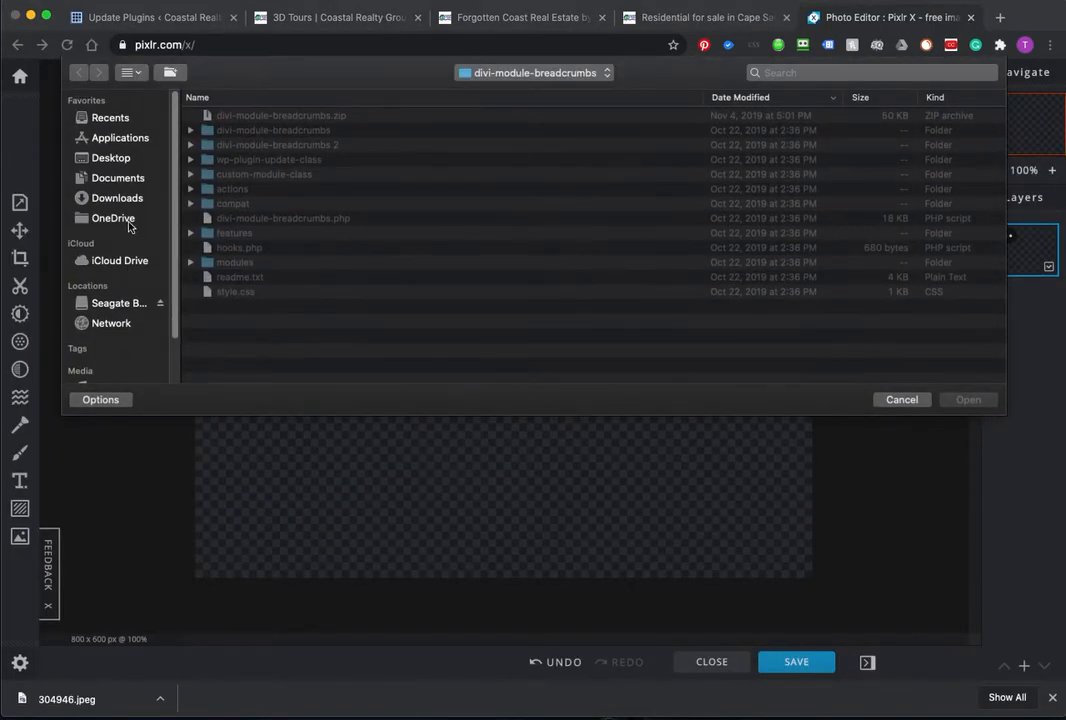
pyautogui.click(115, 198)
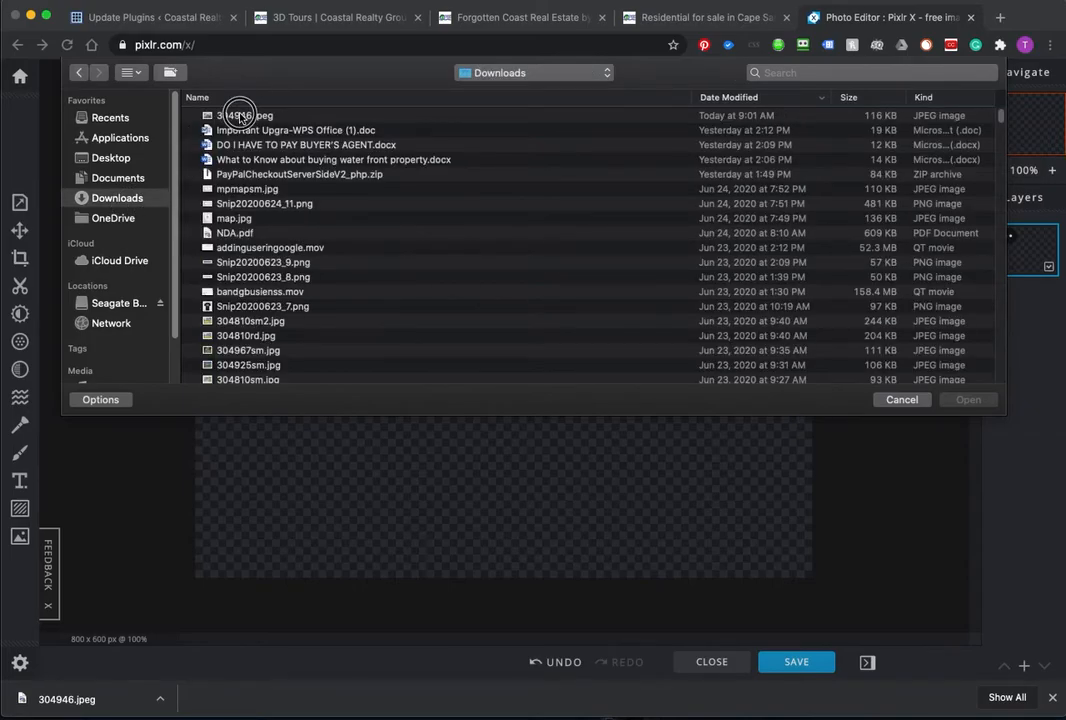
pyautogui.click(232, 115)
pyautogui.click(966, 399)
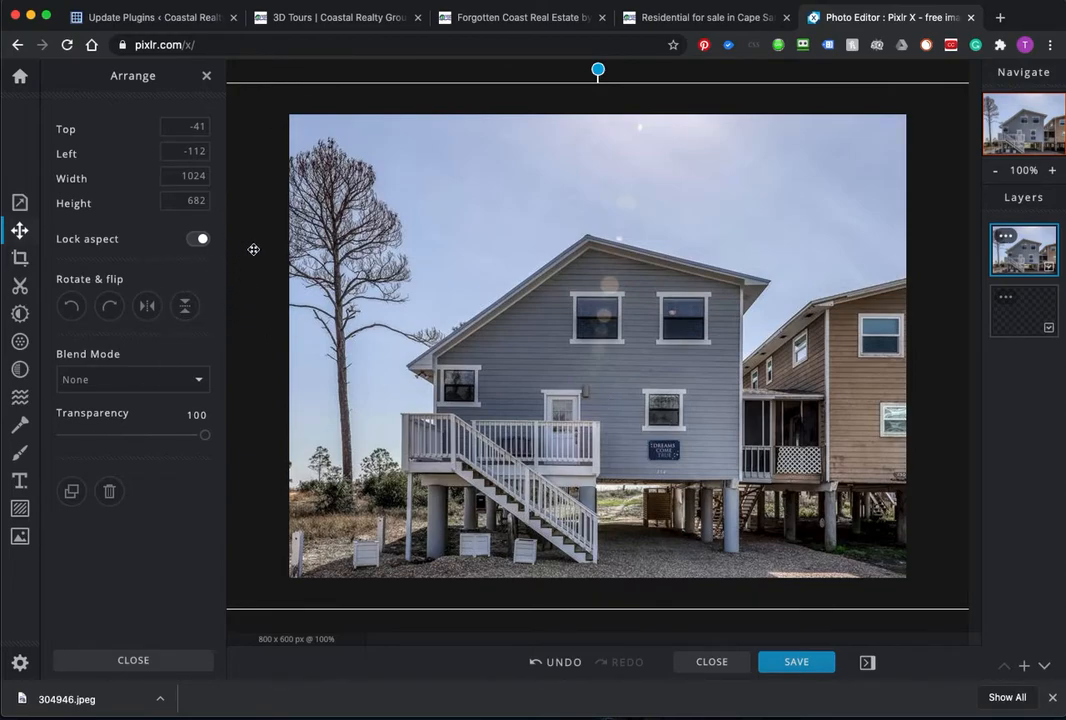
# Step: Scale the house photo down to 928 × 618 so it fits the 800×600 canvas
pyautogui.scroll(2, 253, 250)
pyautogui.scroll(-3, 253, 251)
pyautogui.scroll(1, 253, 251)
pyautogui.scroll(-4, 251, 259)
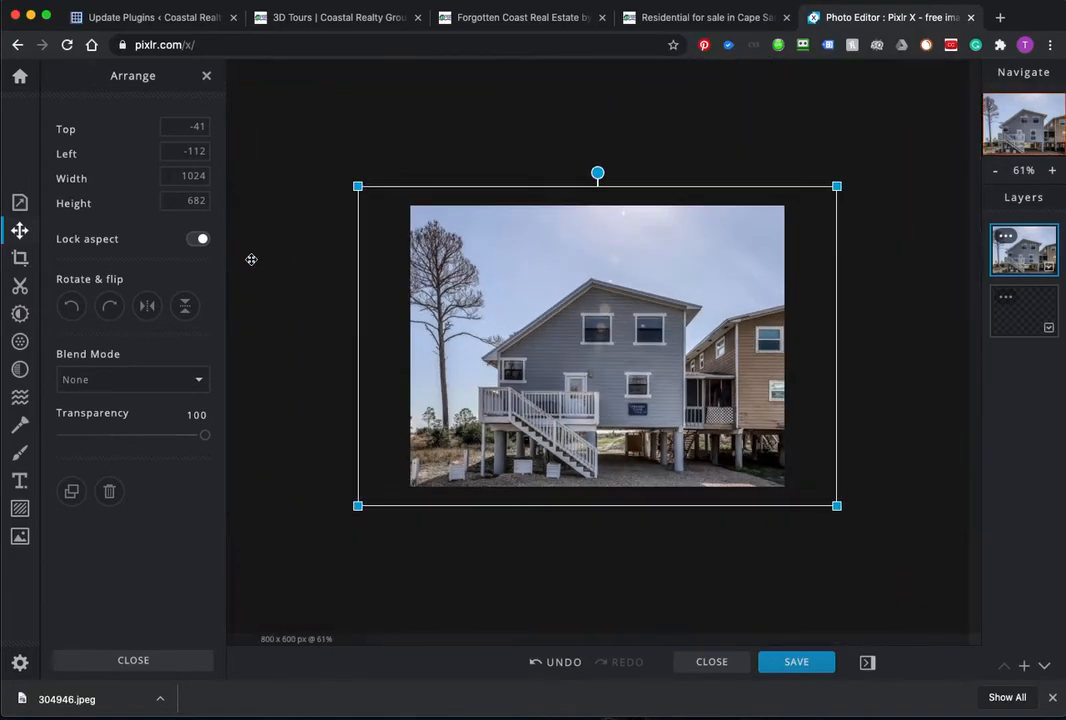
pyautogui.scroll(1, 251, 259)
pyautogui.scroll(-2, 250, 259)
pyautogui.scroll(2, 250, 262)
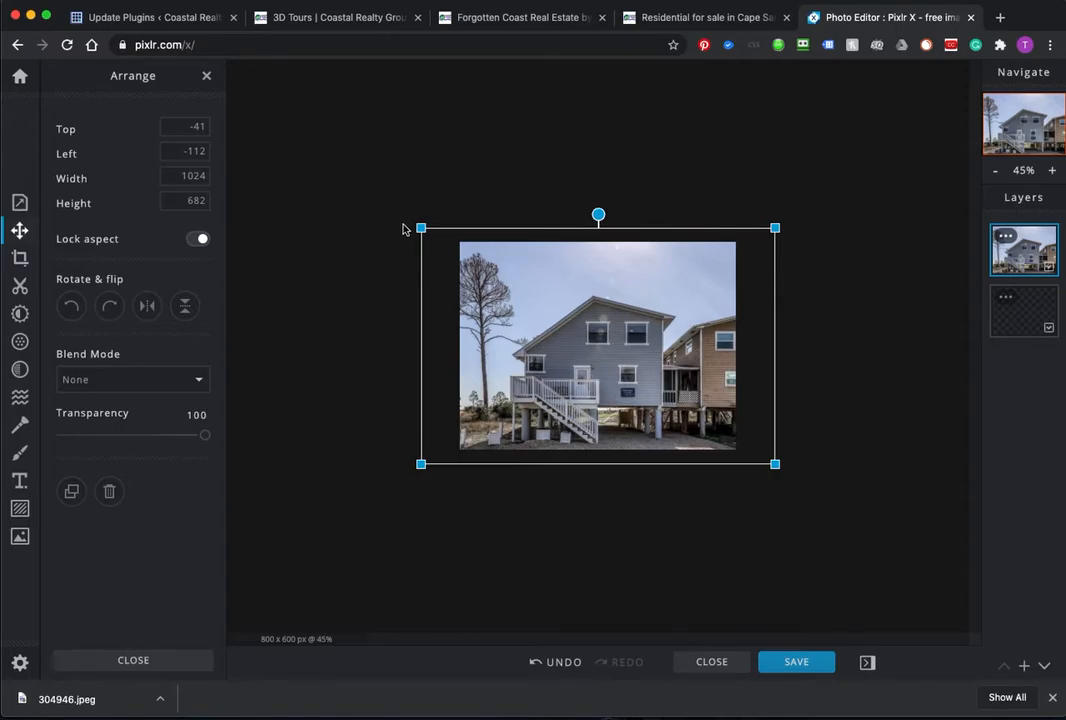
pyautogui.moveTo(421, 228); pyautogui.dragTo(438, 238)
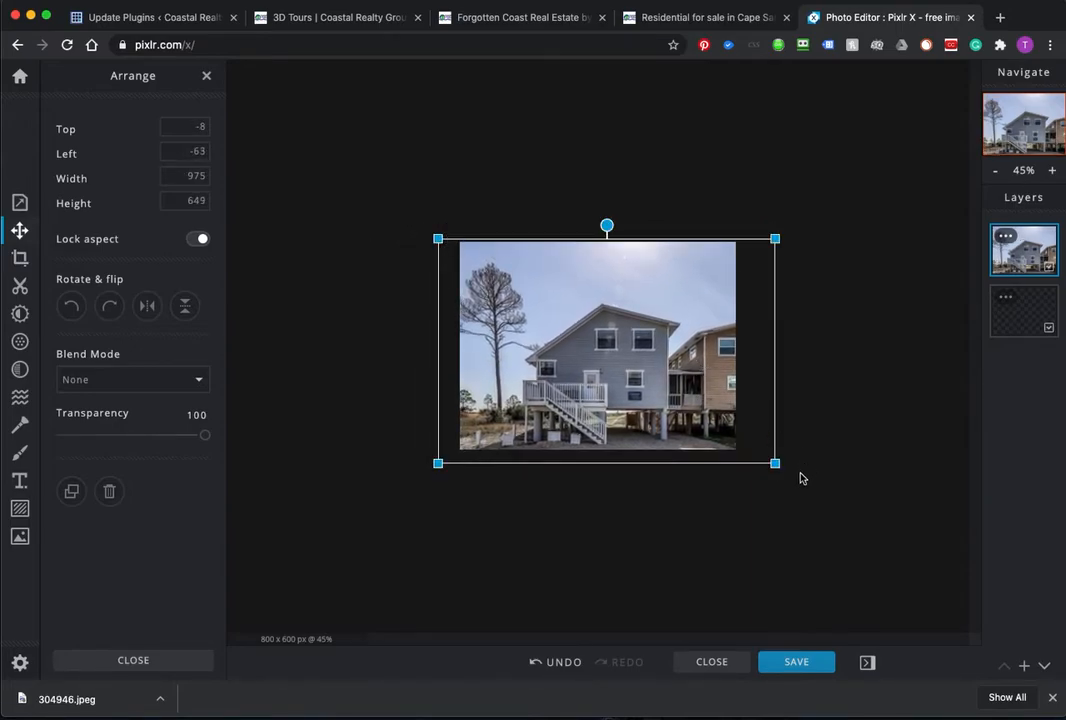
pyautogui.moveTo(777, 466)
pyautogui.mouseDown()
pyautogui.moveTo(717, 414)
pyautogui.moveTo(763, 451)
pyautogui.mouseUp()
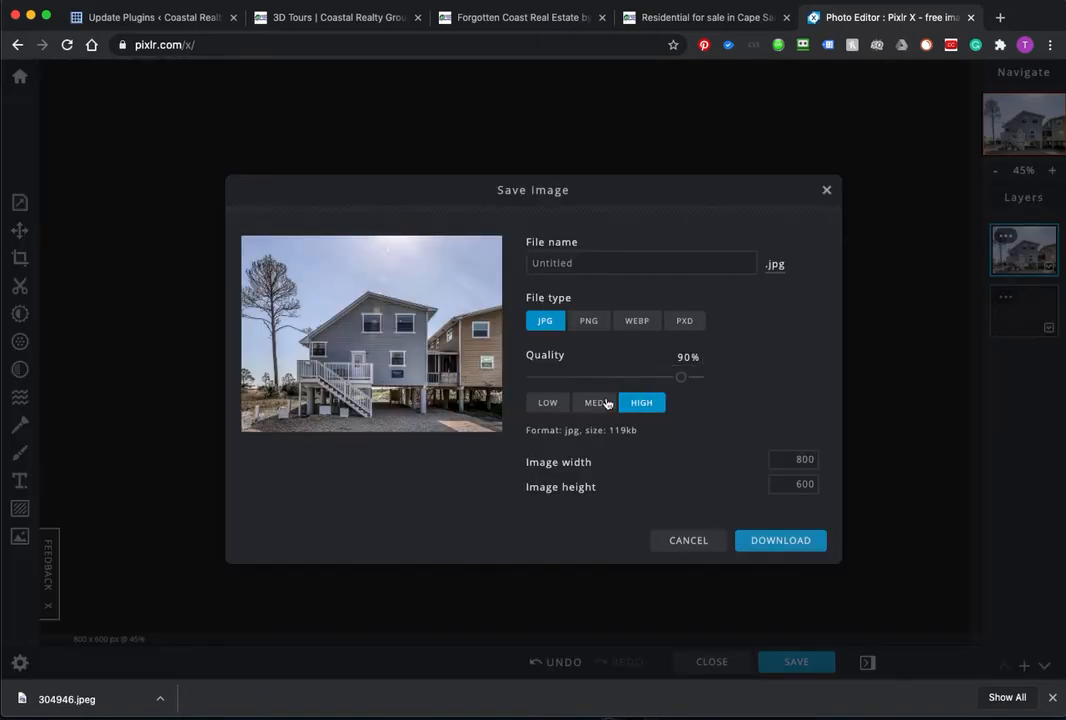
# Step: Download the image at MED (70%) quality as 304946sm.jpg
pyautogui.click(608, 403)
pyautogui.click(590, 264)
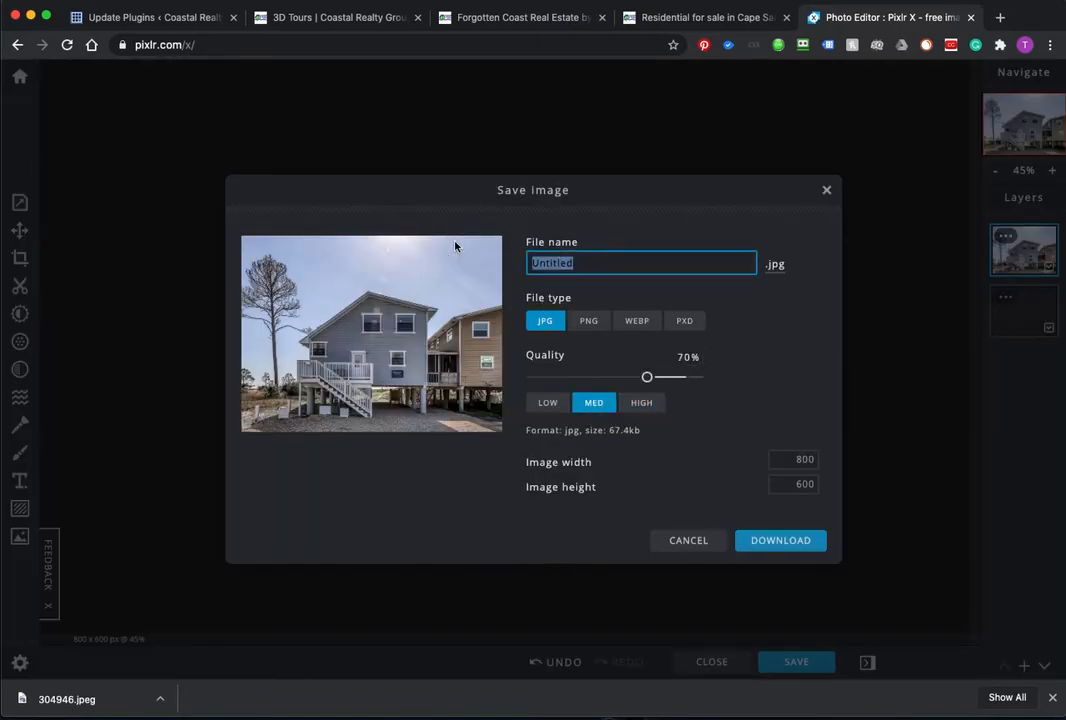
pyautogui.write('304')
pyautogui.write('946sm')
pyautogui.click(744, 545)
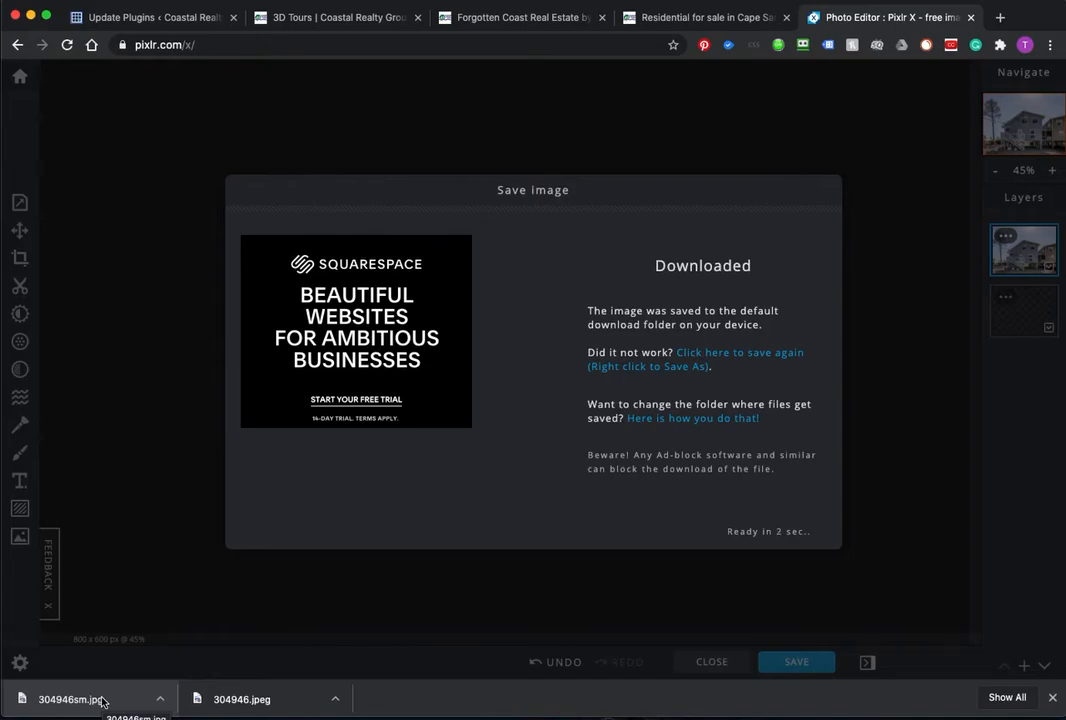
# Step: Upload 304946sm.jpg and make it the Cape Dunes image module's picture on the 3D Tours page
pyautogui.click(545, 18)
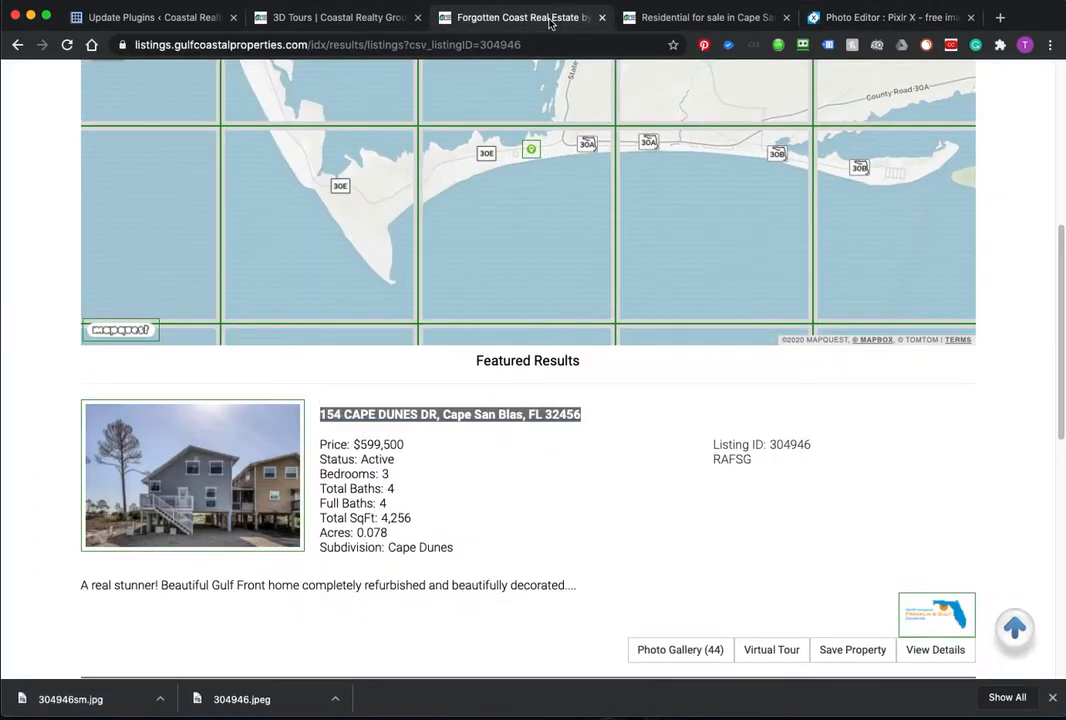
pyautogui.click(370, 20)
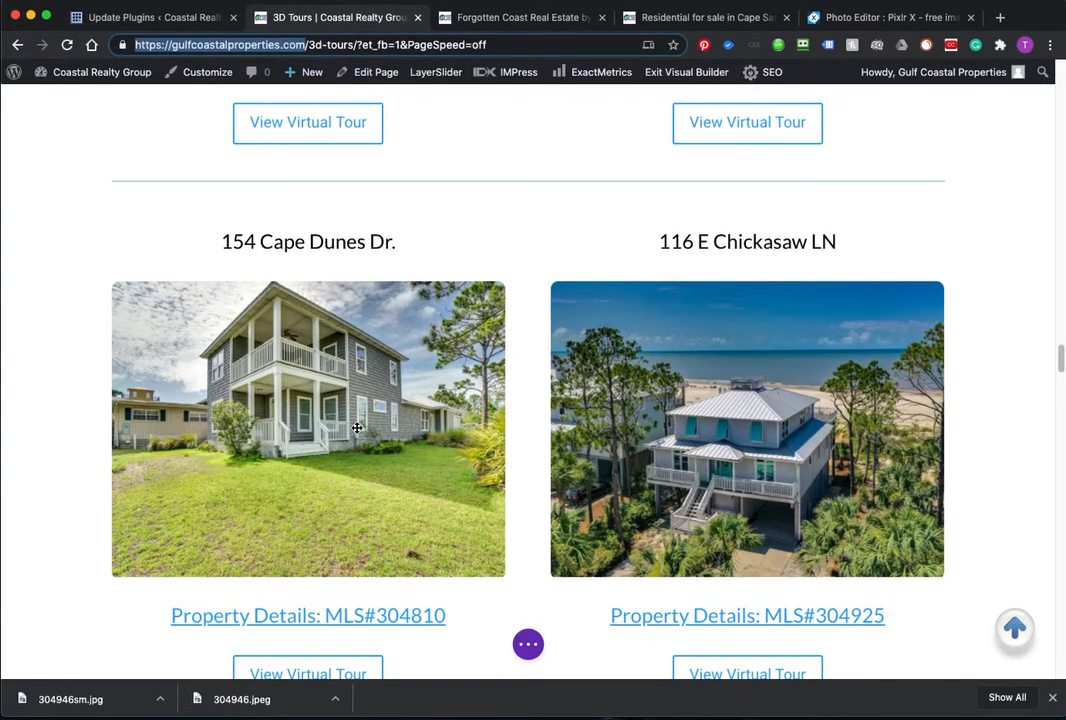
pyautogui.moveTo(332, 430)
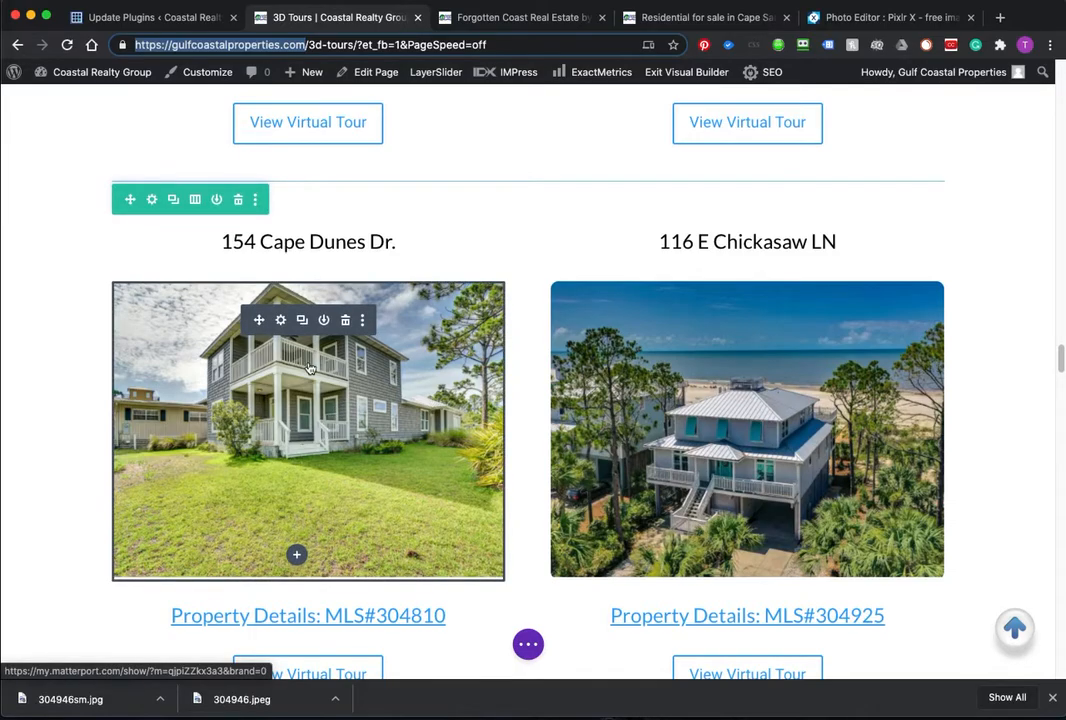
pyautogui.click(284, 321)
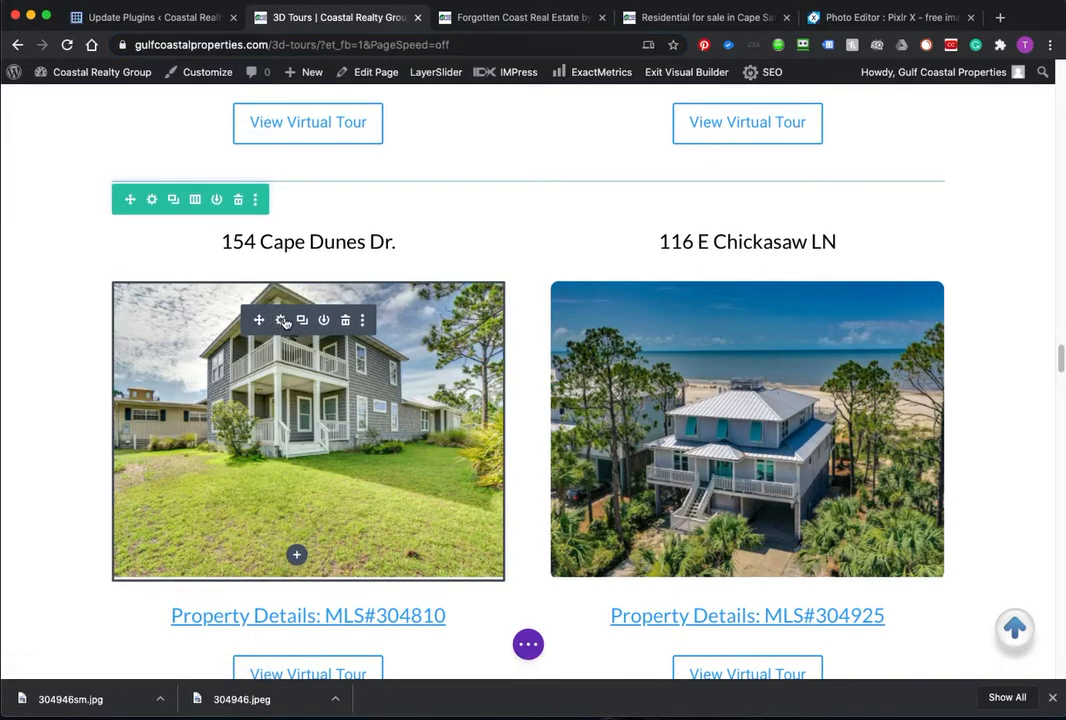
pyautogui.click(284, 321)
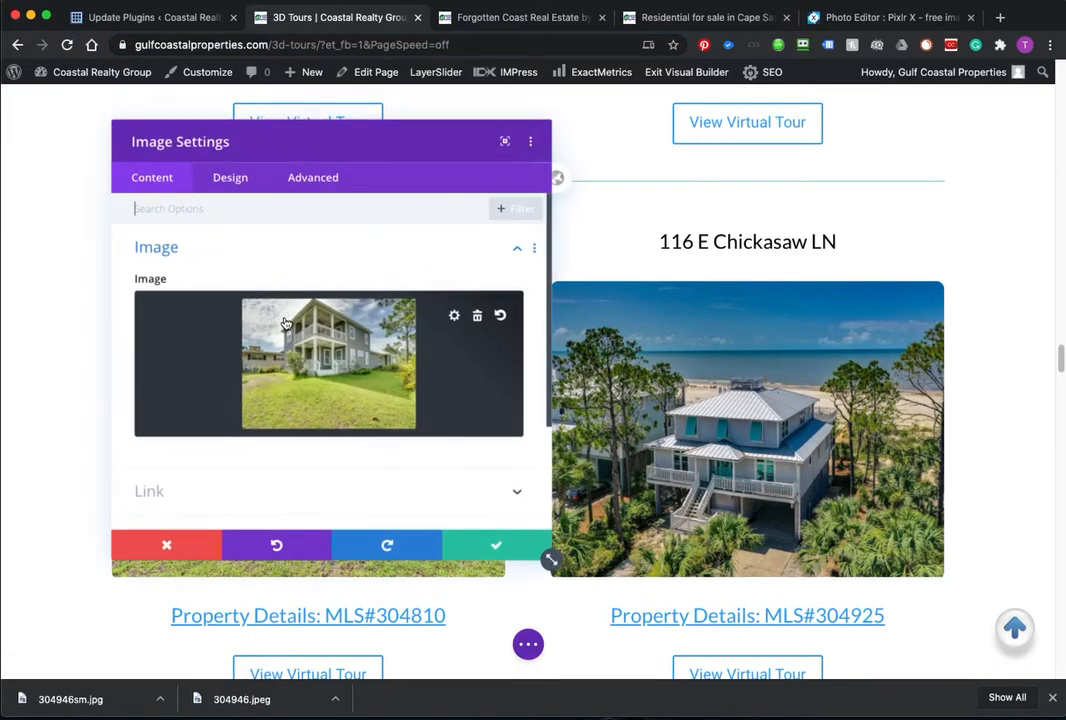
pyautogui.click(455, 316)
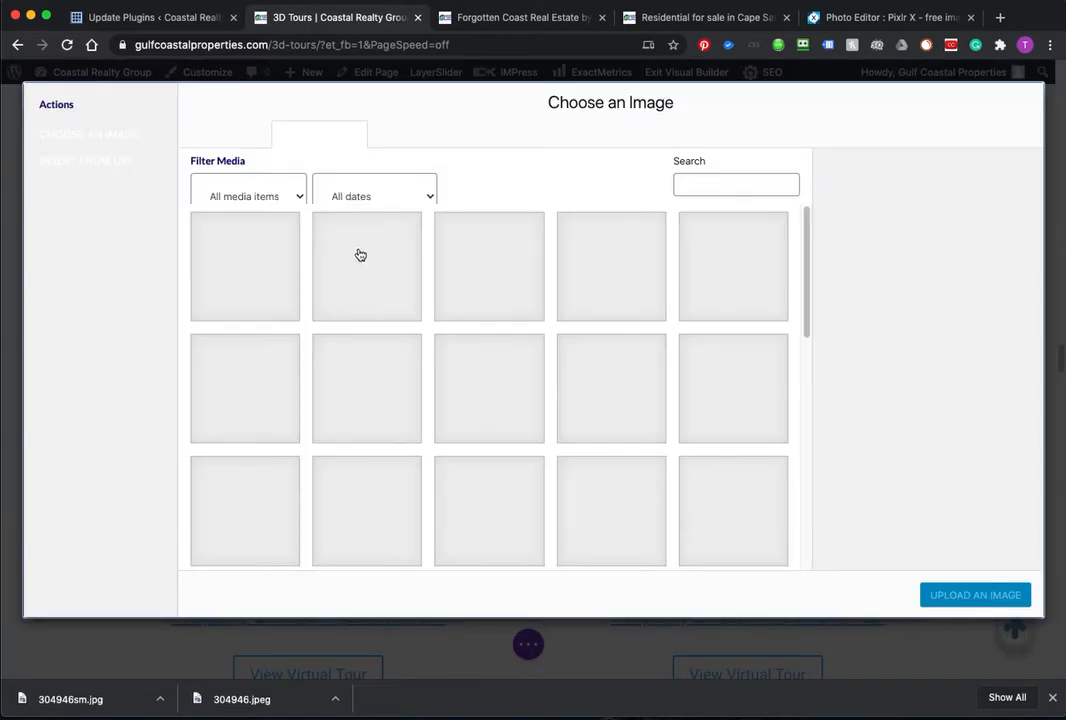
pyautogui.click(237, 135)
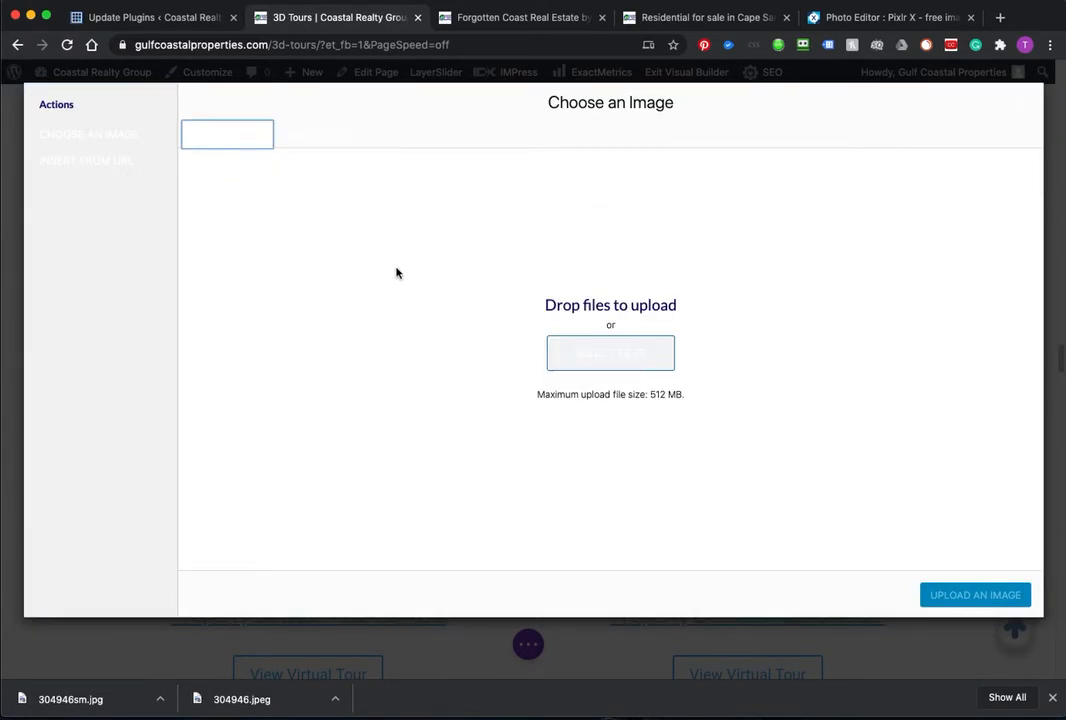
pyautogui.click(612, 357)
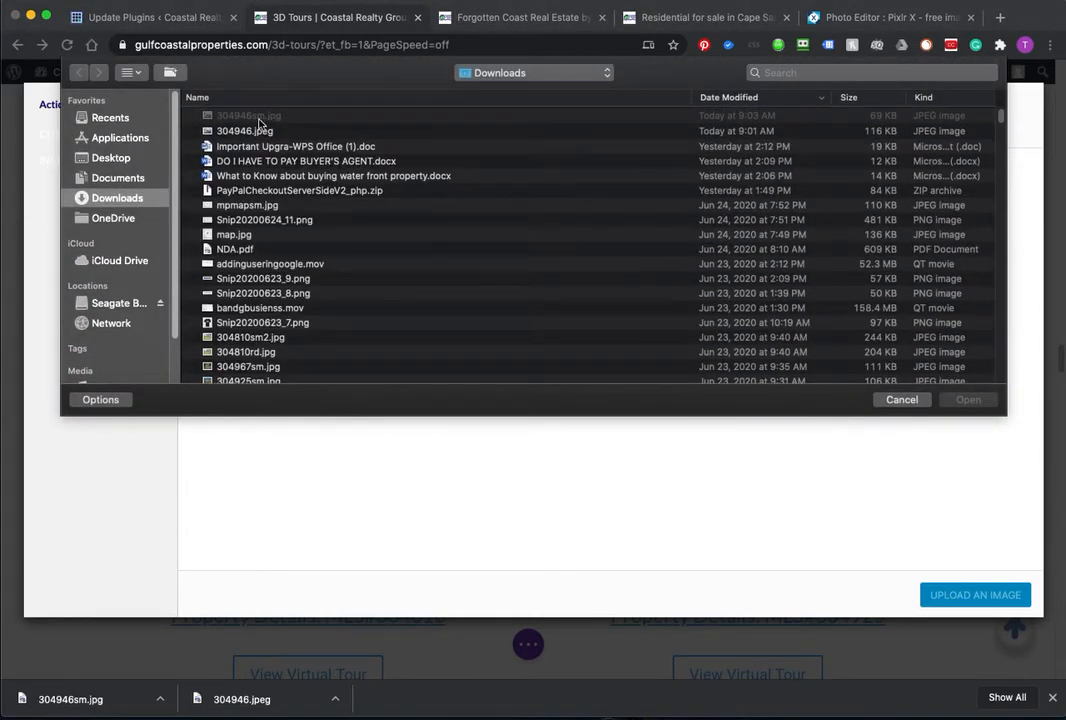
pyautogui.click(247, 120)
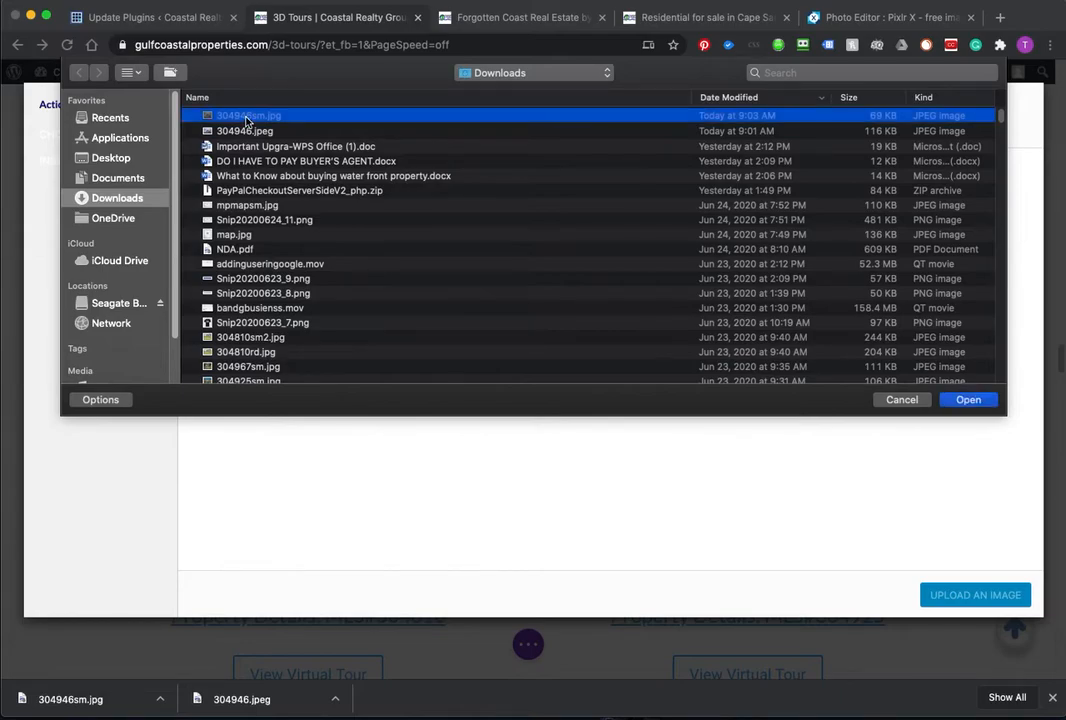
pyautogui.click(968, 400)
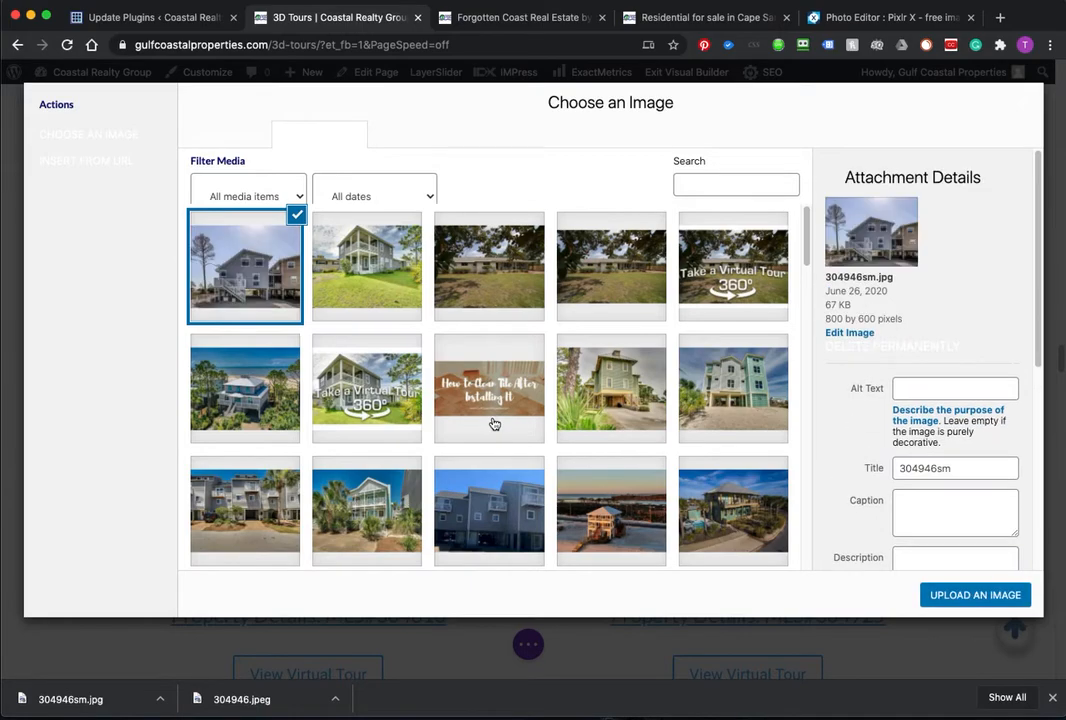
pyautogui.click(938, 598)
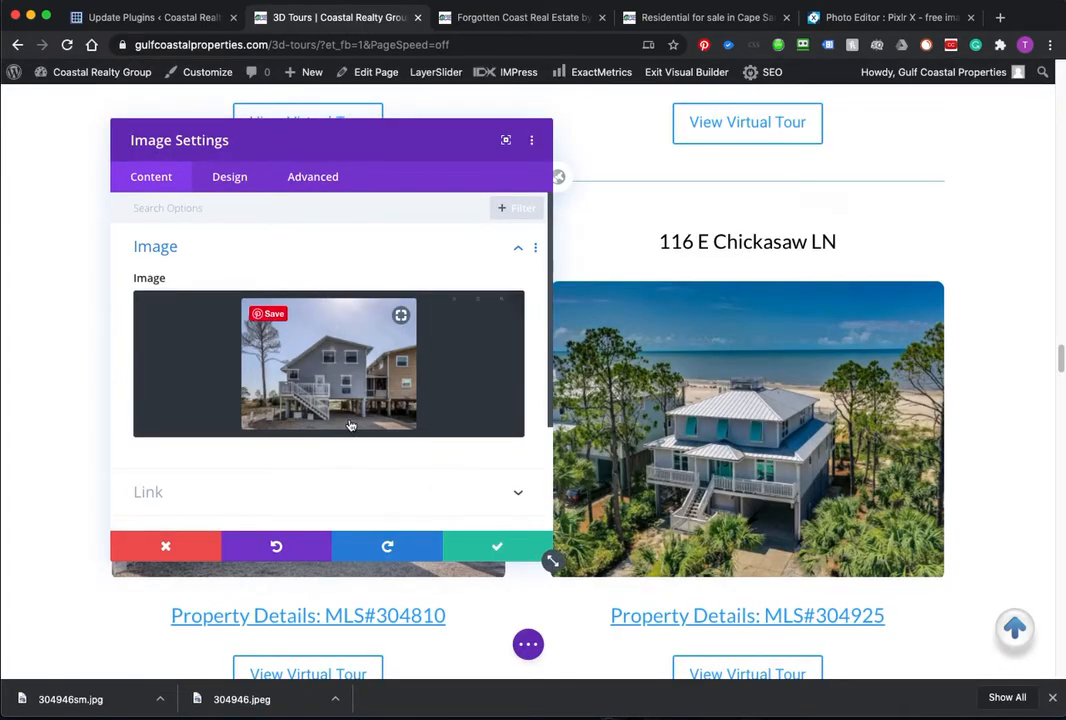
# Step: Link the photo to the Vacasa unit page URL, opening in a new tab, and save
pyautogui.click(367, 488)
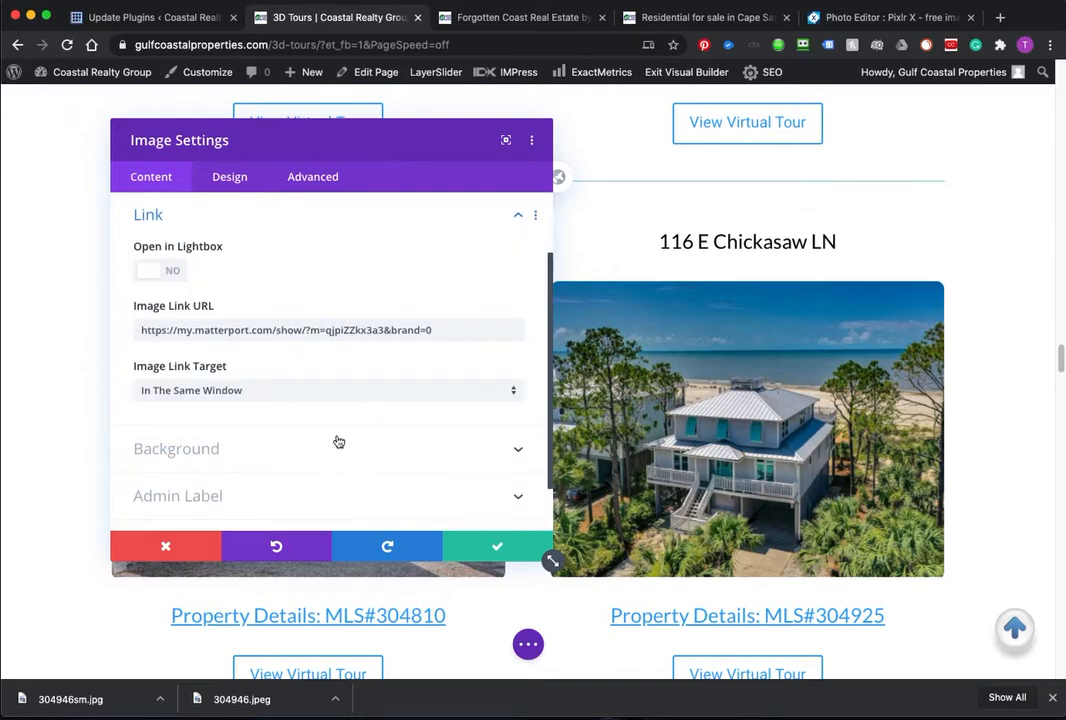
pyautogui.click(327, 389)
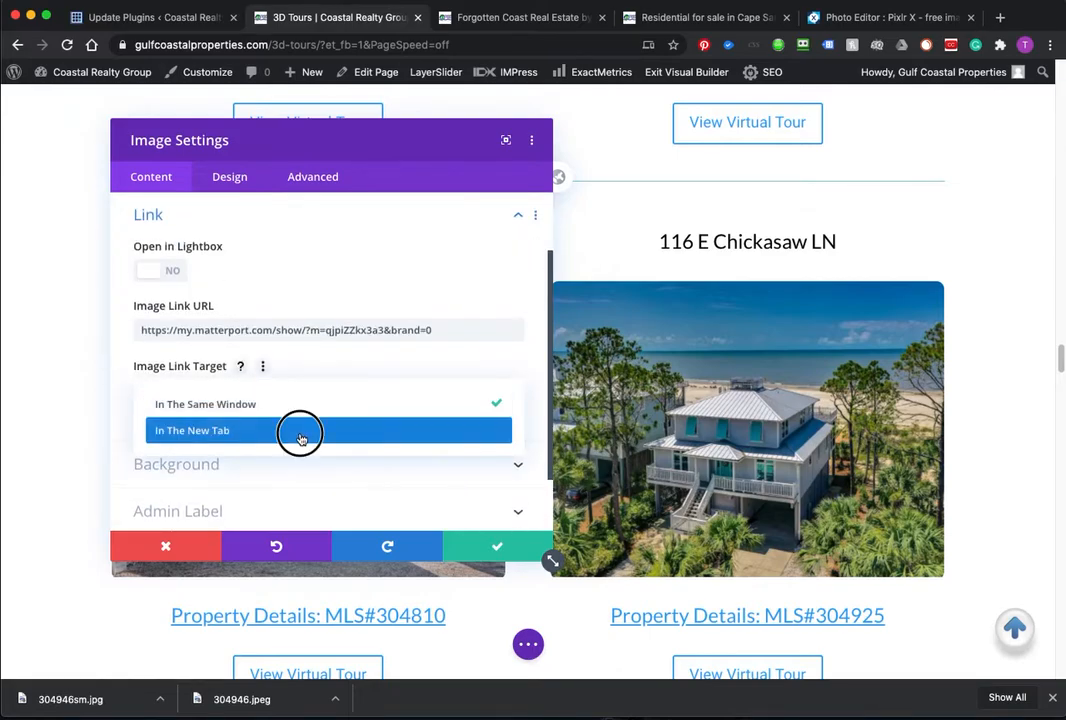
pyautogui.click(298, 434)
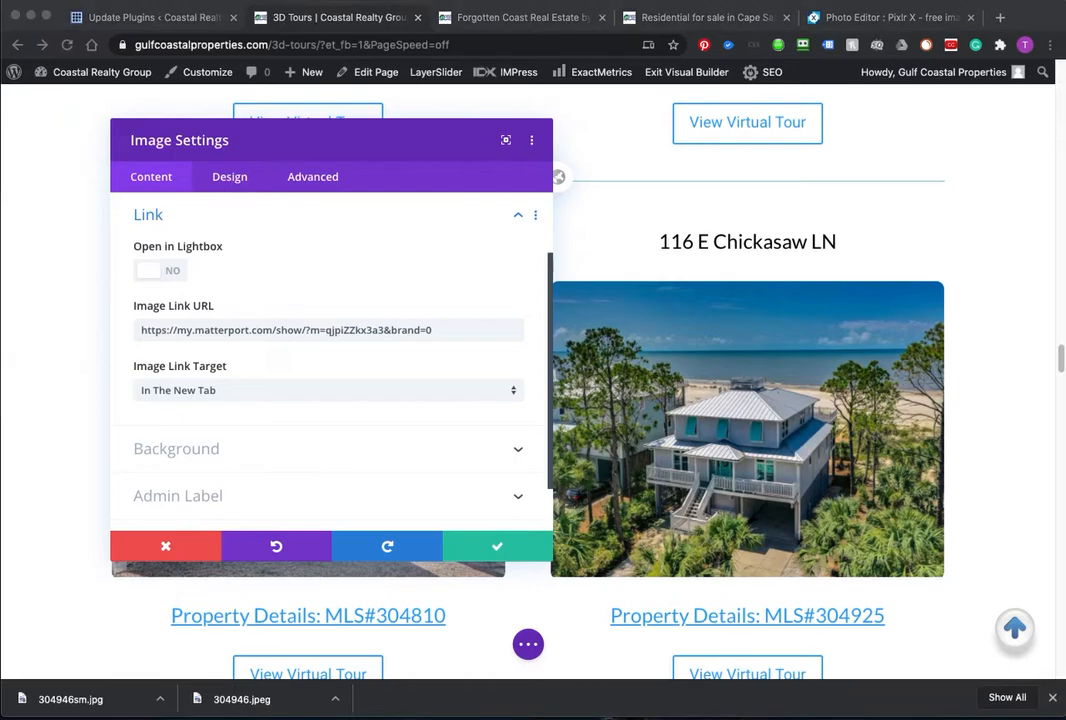
pyautogui.moveTo(0, 102); pyautogui.dragTo(309, 101)
pyautogui.moveTo(304, 353); pyautogui.dragTo(67, 353)
pyautogui.press('super+c')
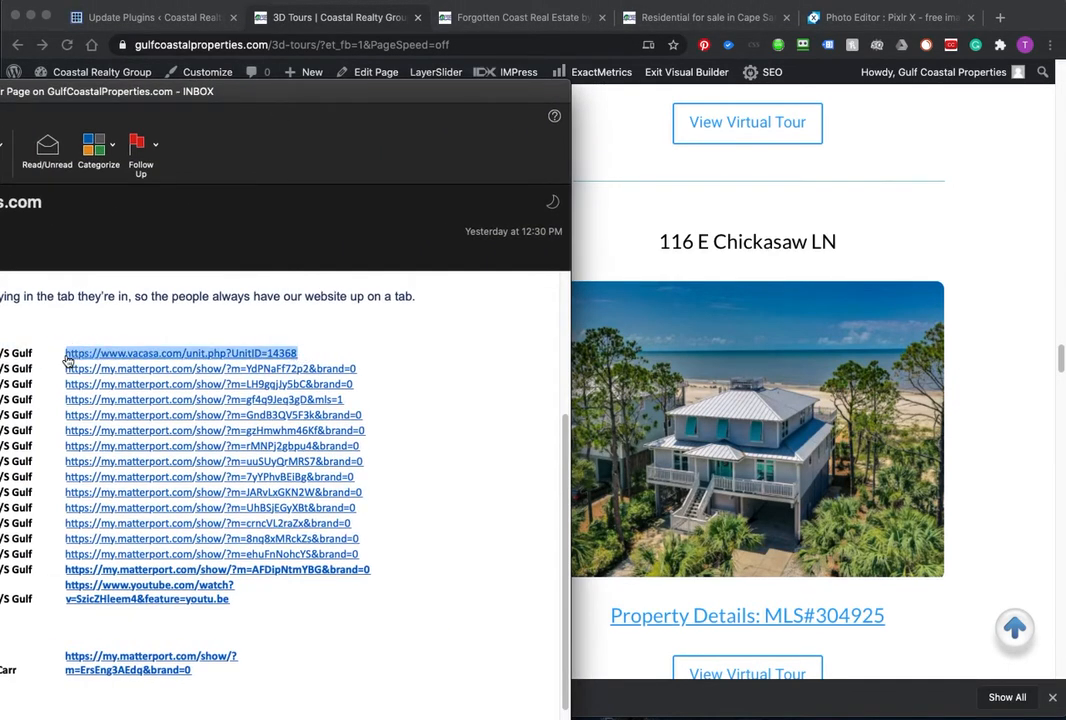
pyautogui.moveTo(259, 89); pyautogui.dragTo(0, 91)
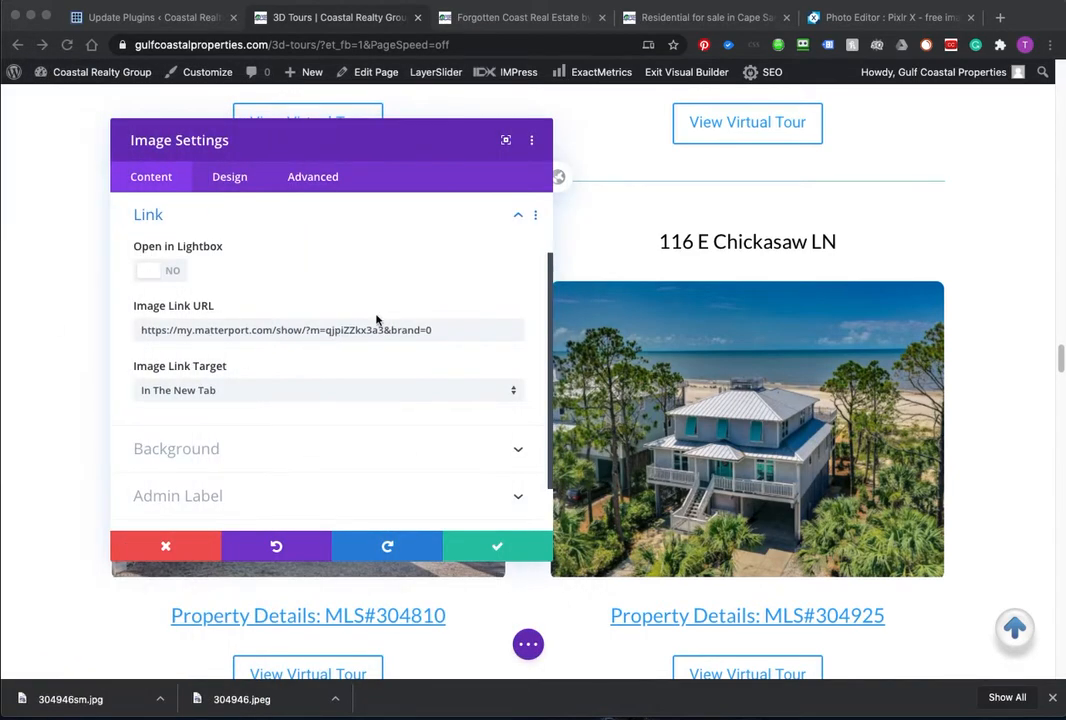
pyautogui.moveTo(438, 335); pyautogui.dragTo(102, 316)
pyautogui.press('super+v')
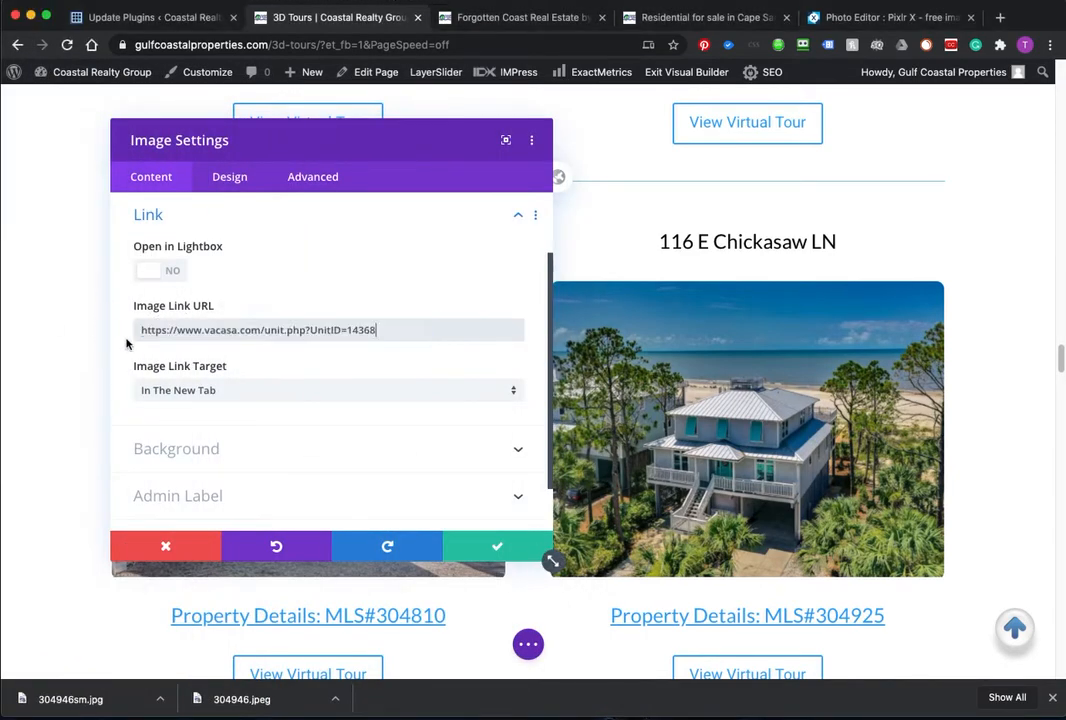
pyautogui.click(488, 549)
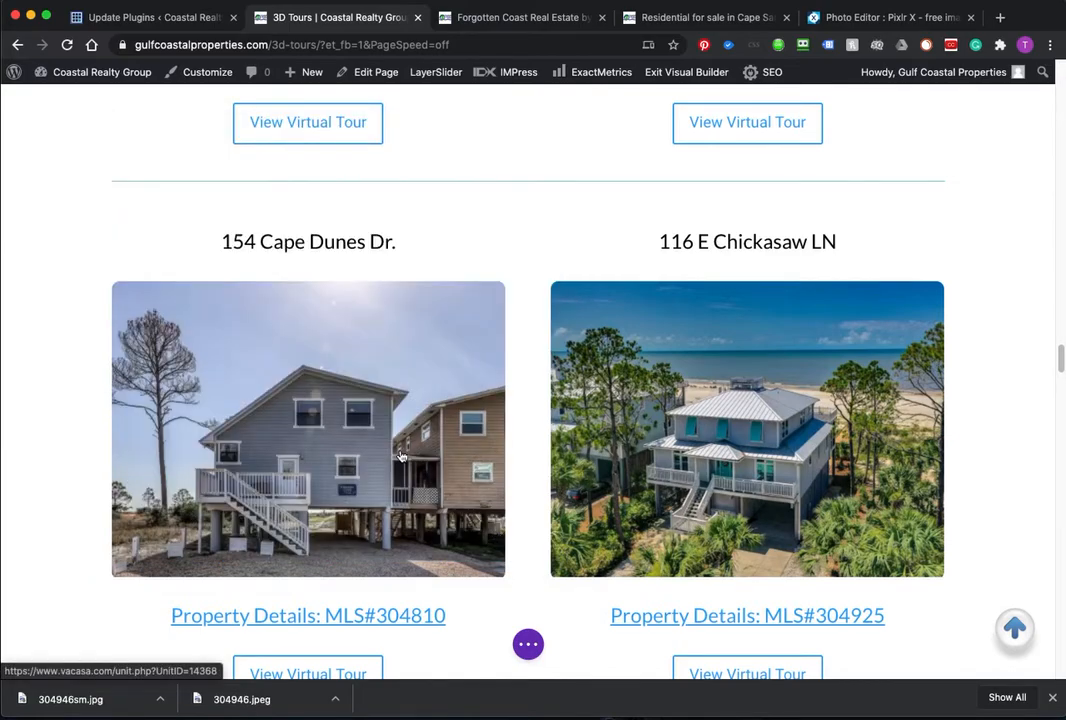
pyautogui.scroll(-2, 374, 612)
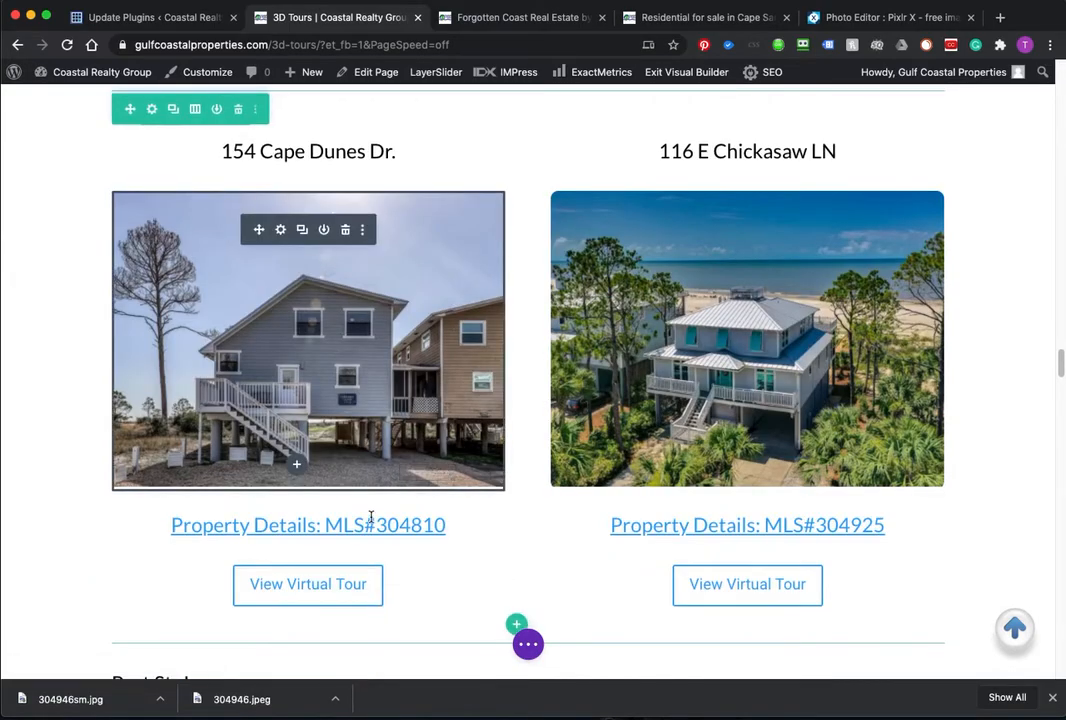
pyautogui.moveTo(369, 529)
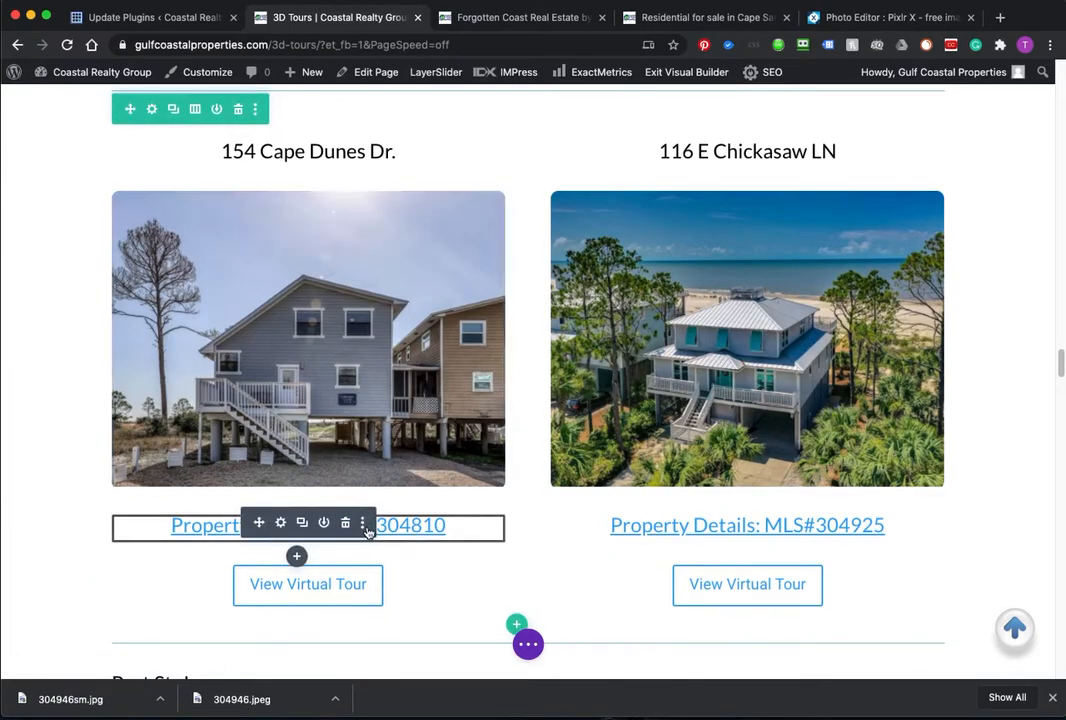
# Step: Change the Property Details heading's MLS number from 304810 to 304946
pyautogui.click(281, 521)
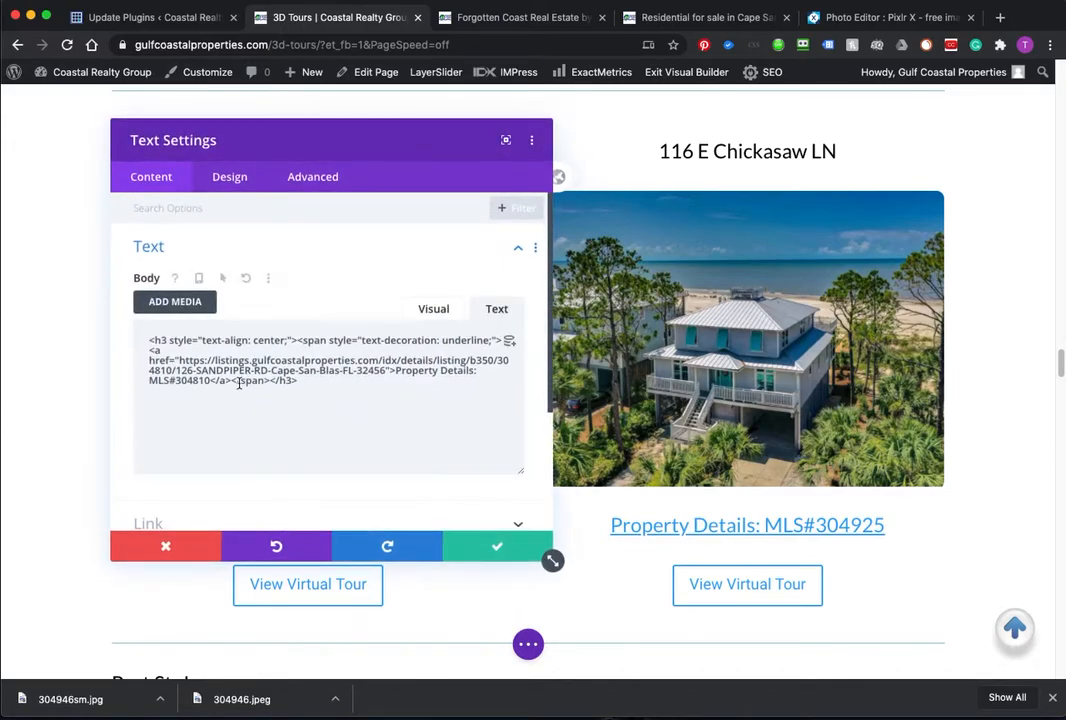
pyautogui.click(435, 313)
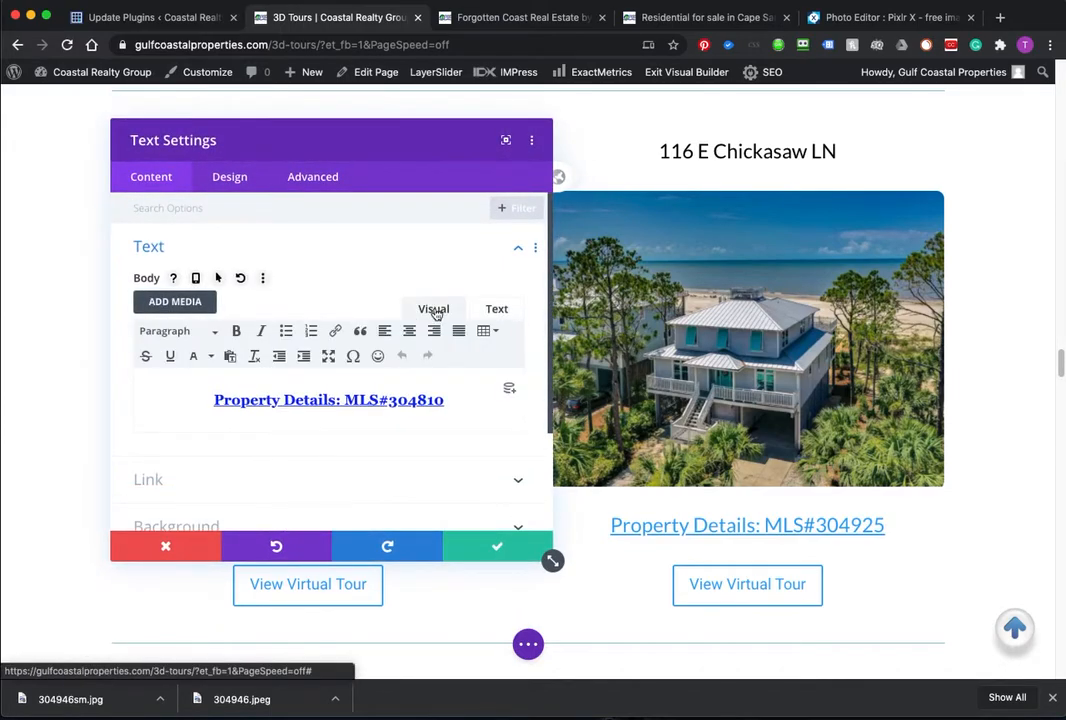
pyautogui.click(498, 312)
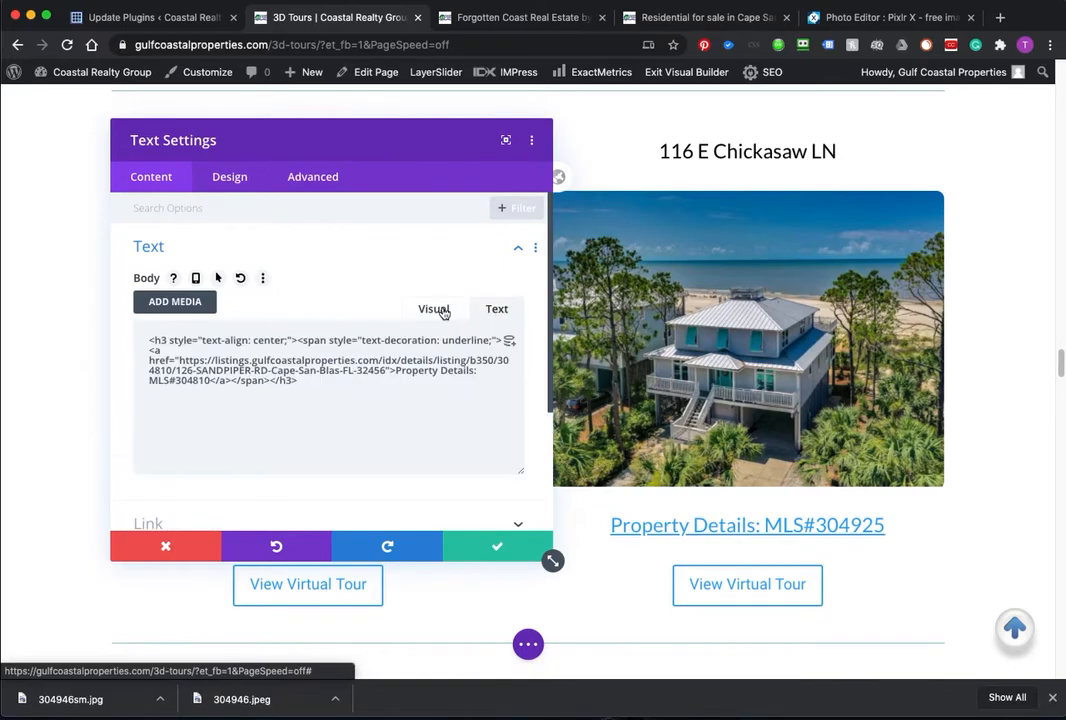
pyautogui.click(438, 311)
pyautogui.tripleClick(390, 401)
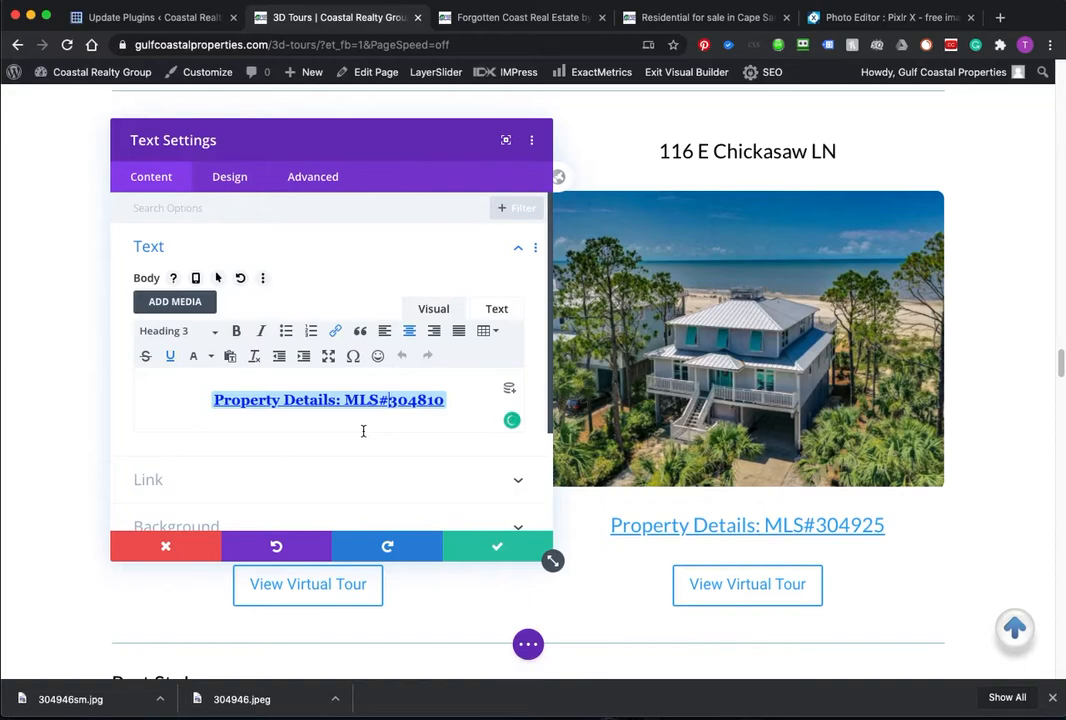
pyautogui.write('30')
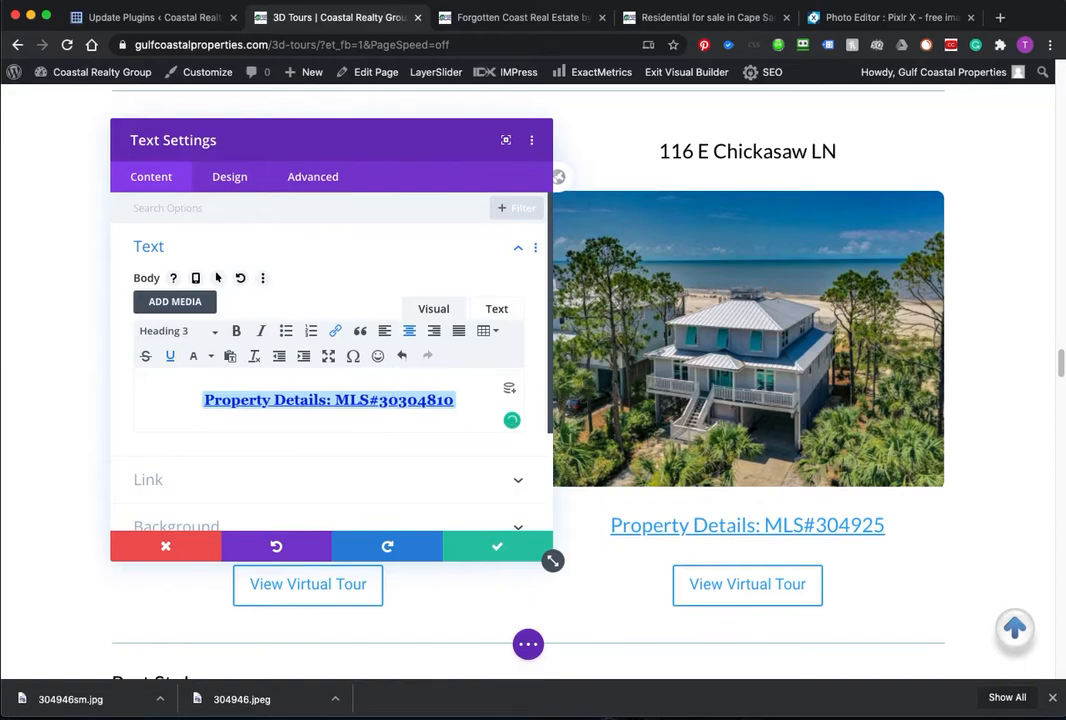
pyautogui.write('49')
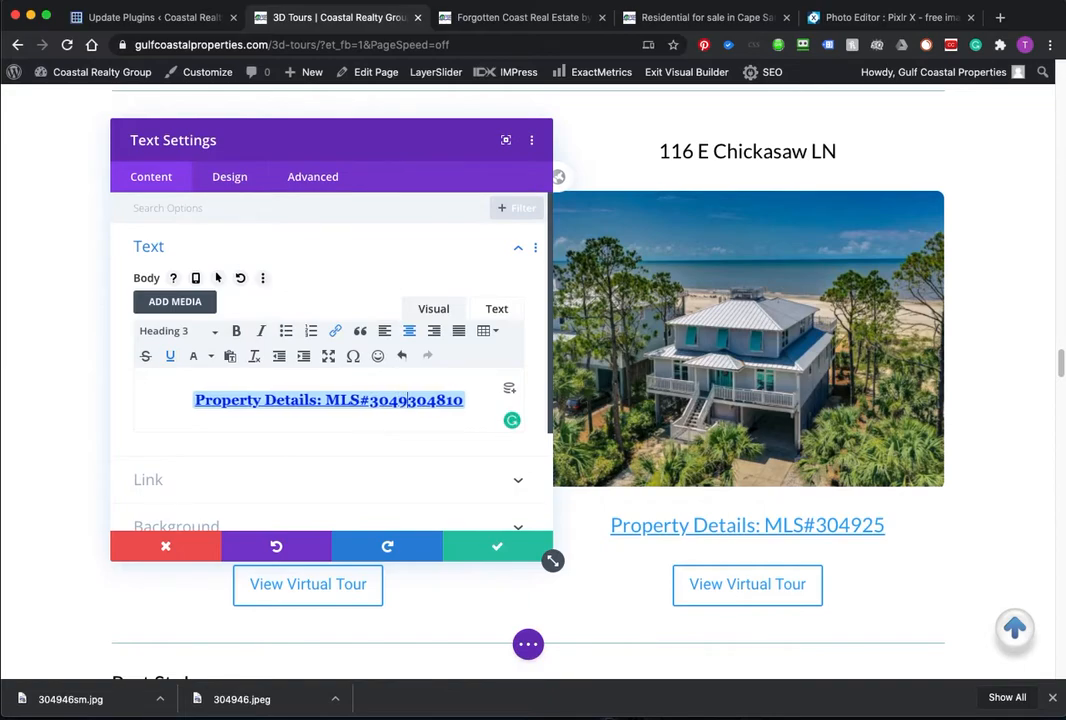
pyautogui.write('46')
pyautogui.press('Delete')
pyautogui.press('Delete')
pyautogui.press('Delete')
pyautogui.press('Delete')
pyautogui.press('Delete')
pyautogui.press('Delete')
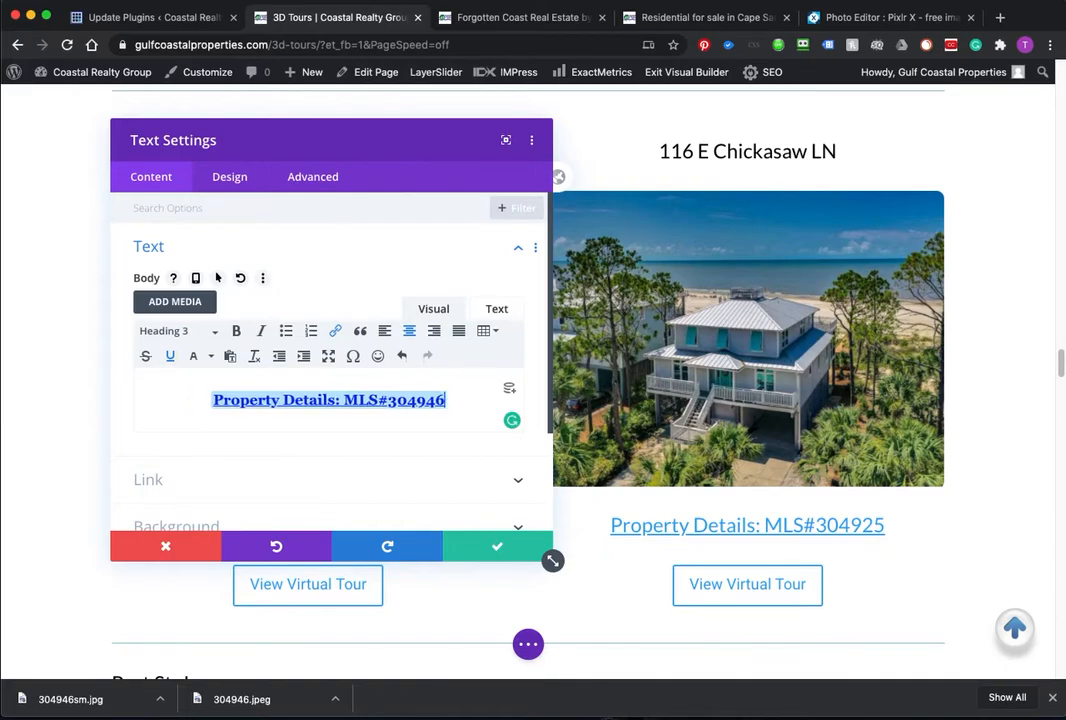
pyautogui.click(680, 17)
pyautogui.scroll(1, 273, 227)
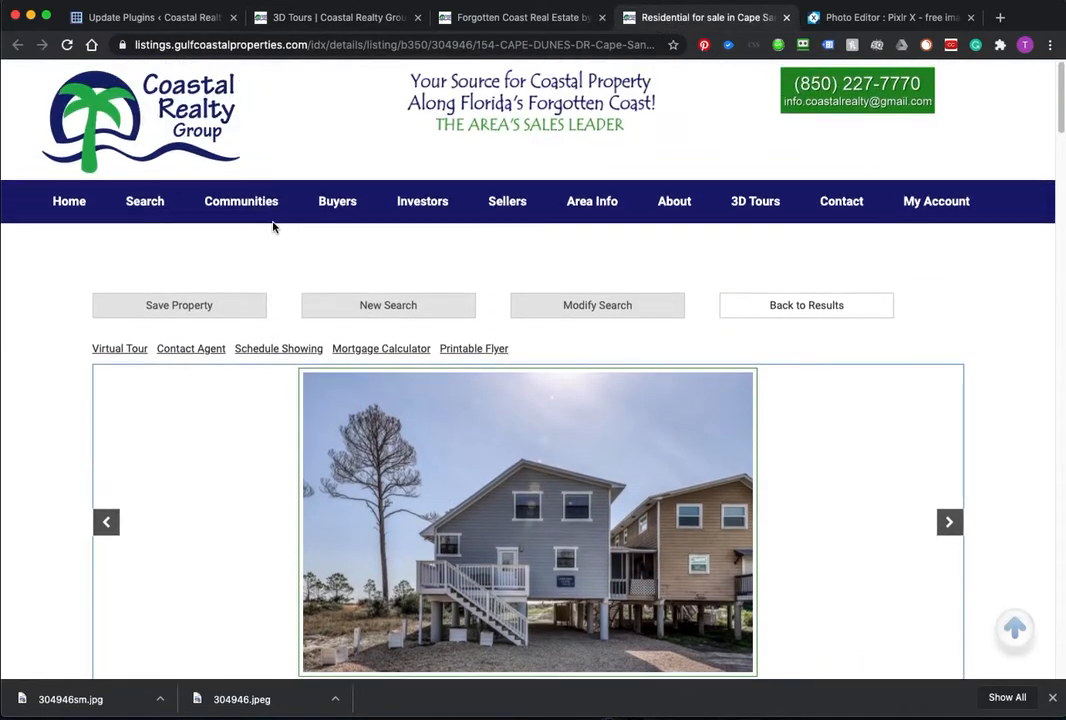
pyautogui.scroll(-4, 274, 227)
pyautogui.scroll(-4, 282, 467)
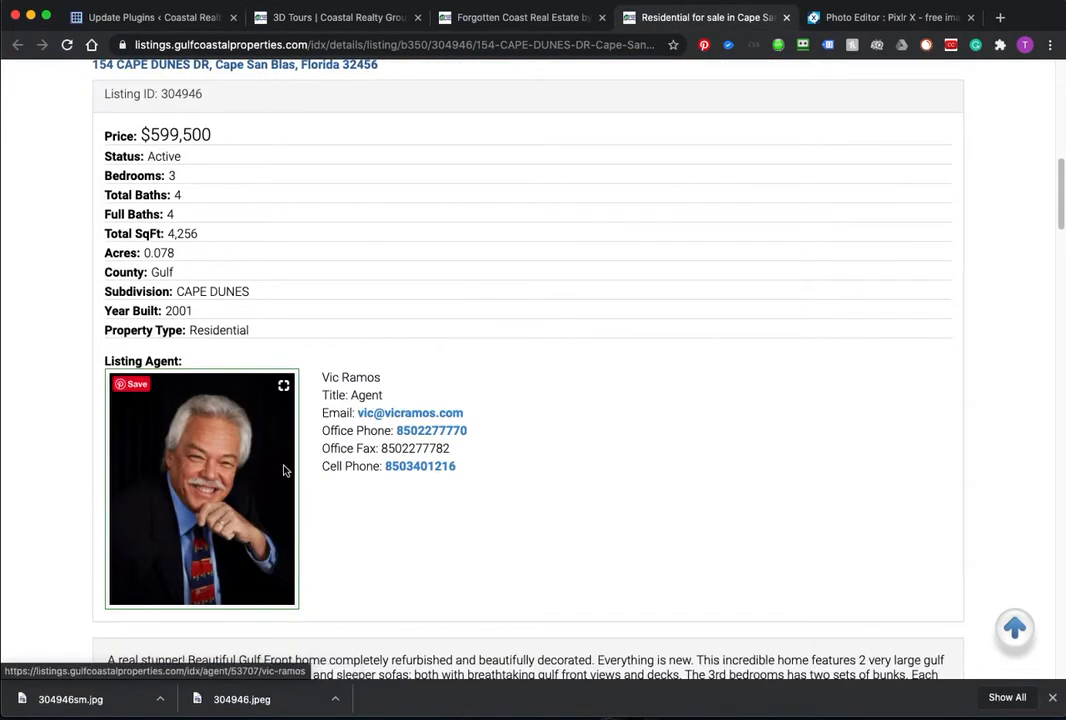
pyautogui.scroll(10, 290, 455)
pyautogui.click(439, 45)
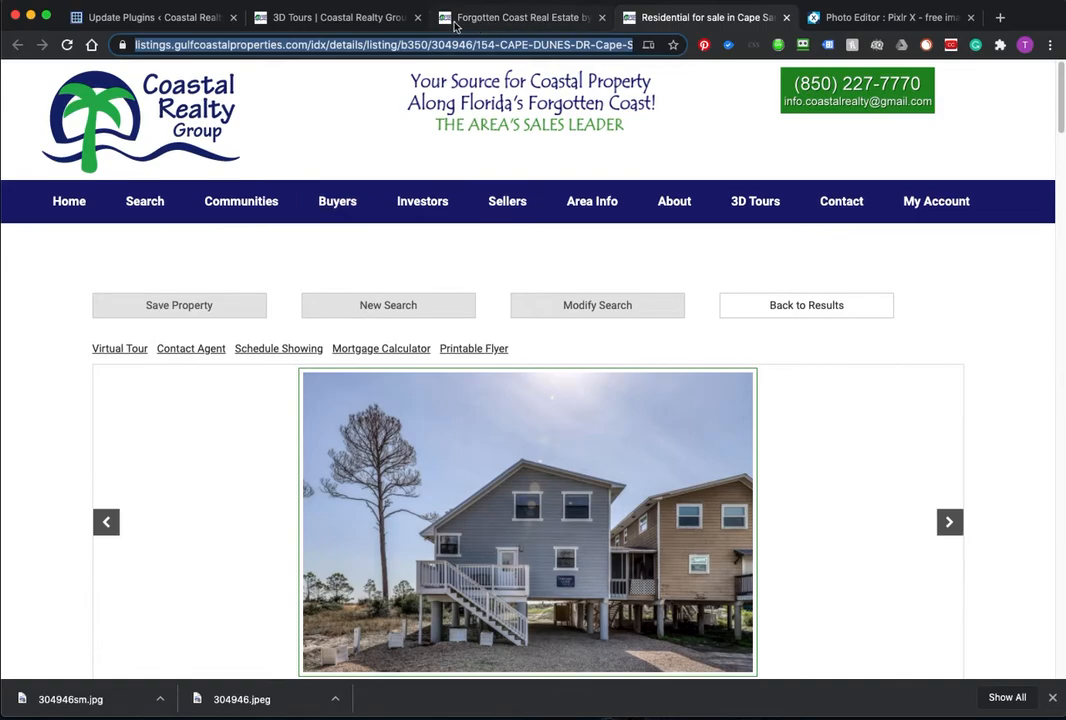
pyautogui.click(503, 18)
pyautogui.click(340, 17)
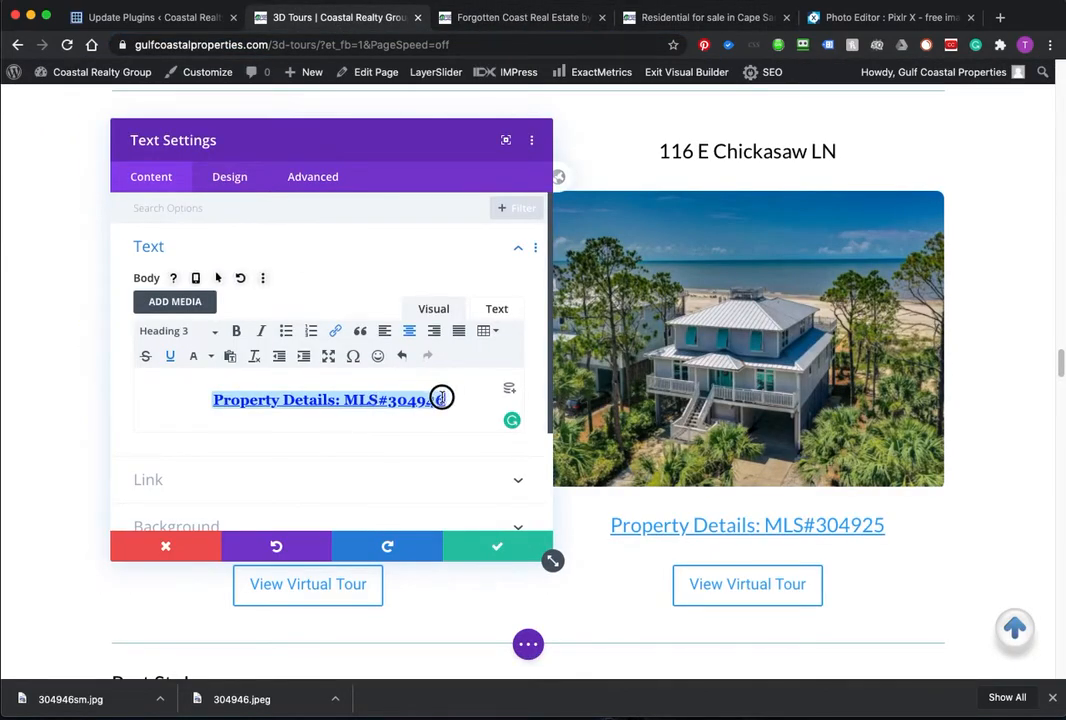
# Step: Link the Property Details MLS#304946 heading to the copied Cape Dunes listing address, leaving the target None
pyautogui.click(335, 331)
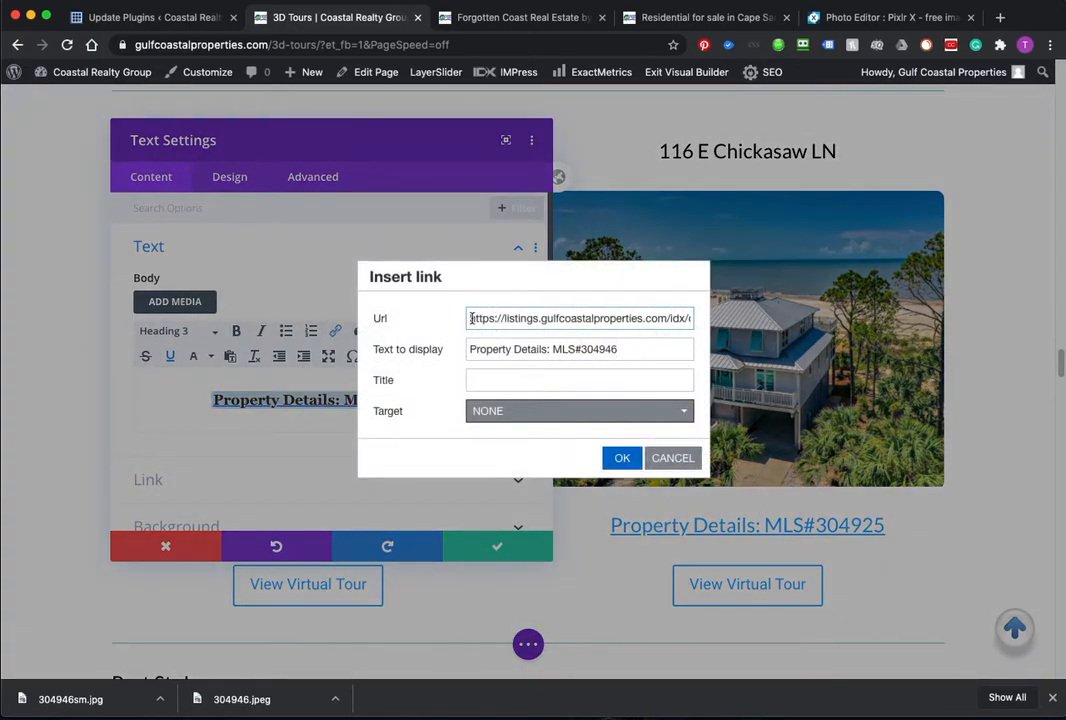
pyautogui.moveTo(469, 318); pyautogui.dragTo(843, 340)
pyautogui.press('super+v')
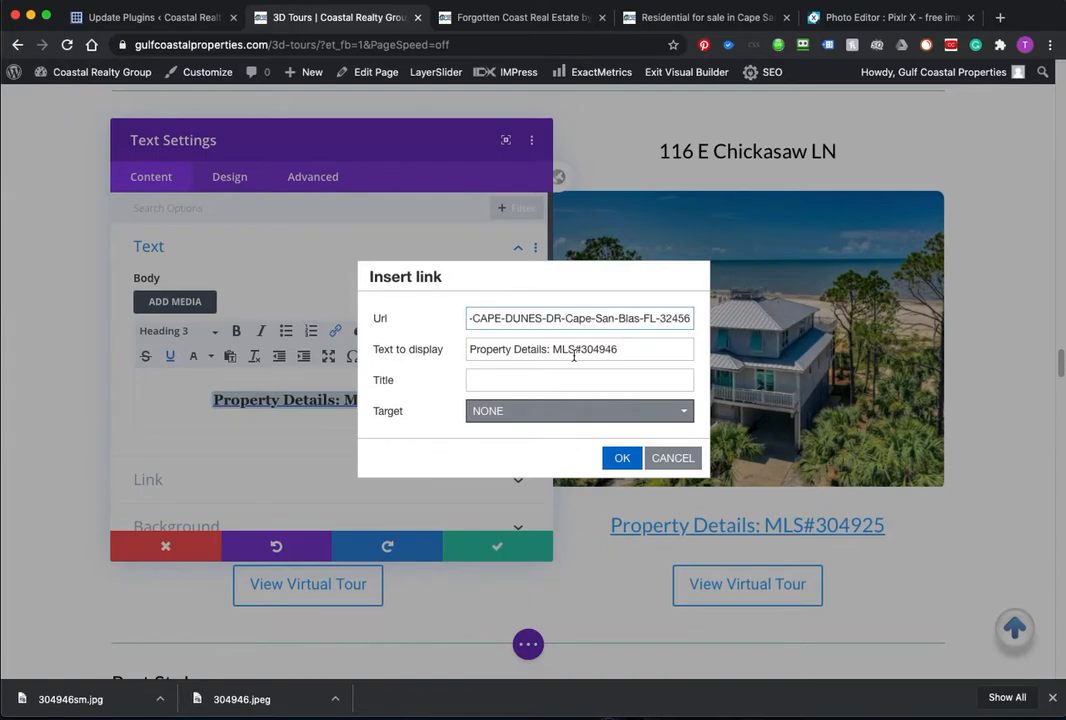
pyautogui.click(542, 410)
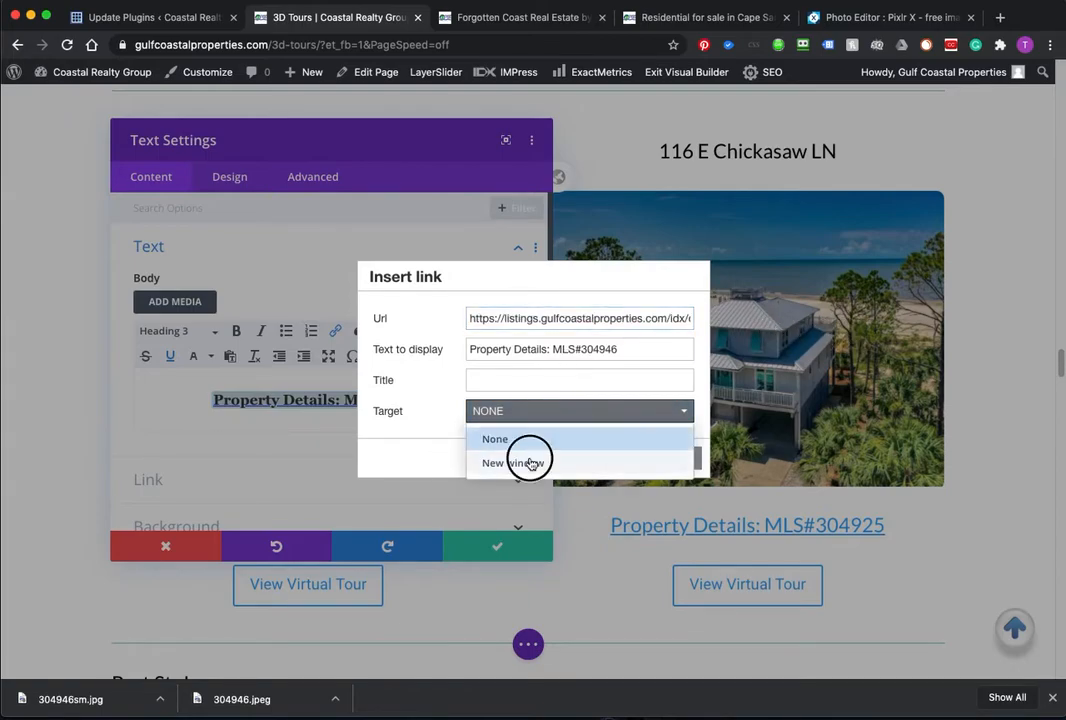
pyautogui.click(529, 458)
pyautogui.click(542, 411)
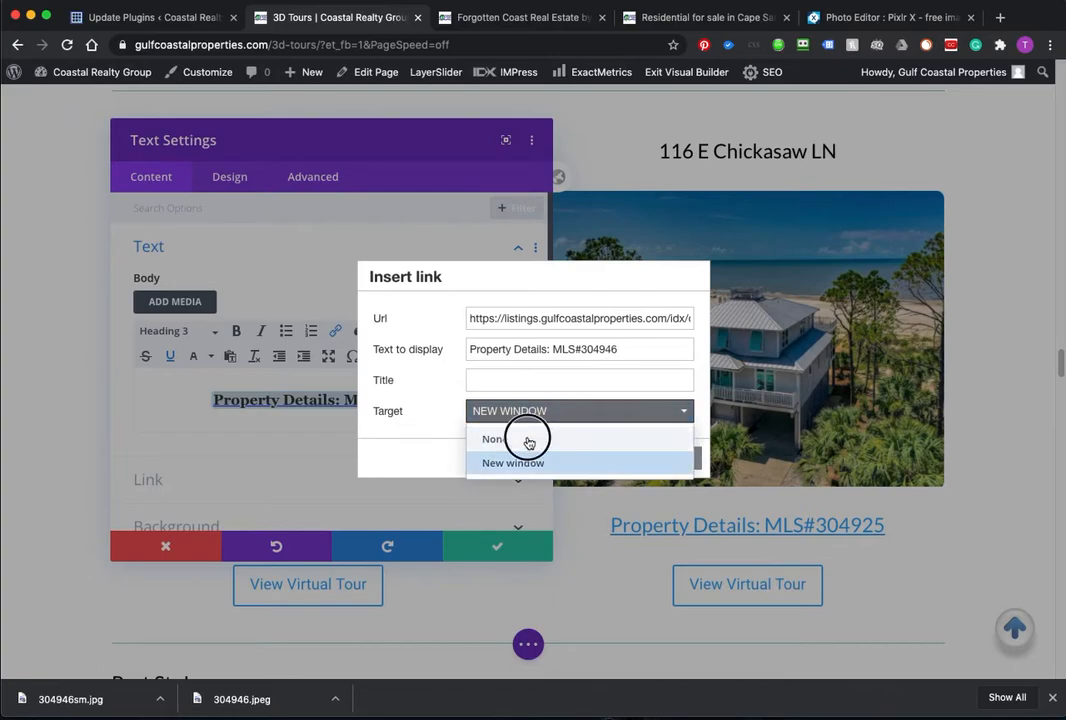
pyautogui.click(528, 437)
pyautogui.click(622, 458)
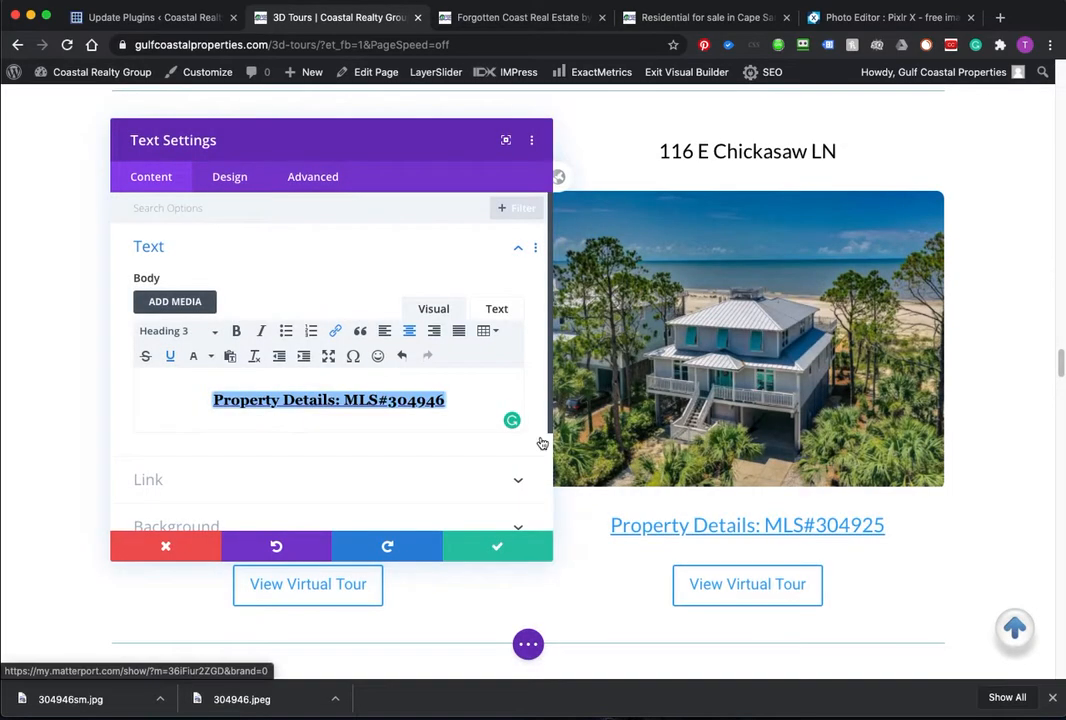
pyautogui.click(481, 549)
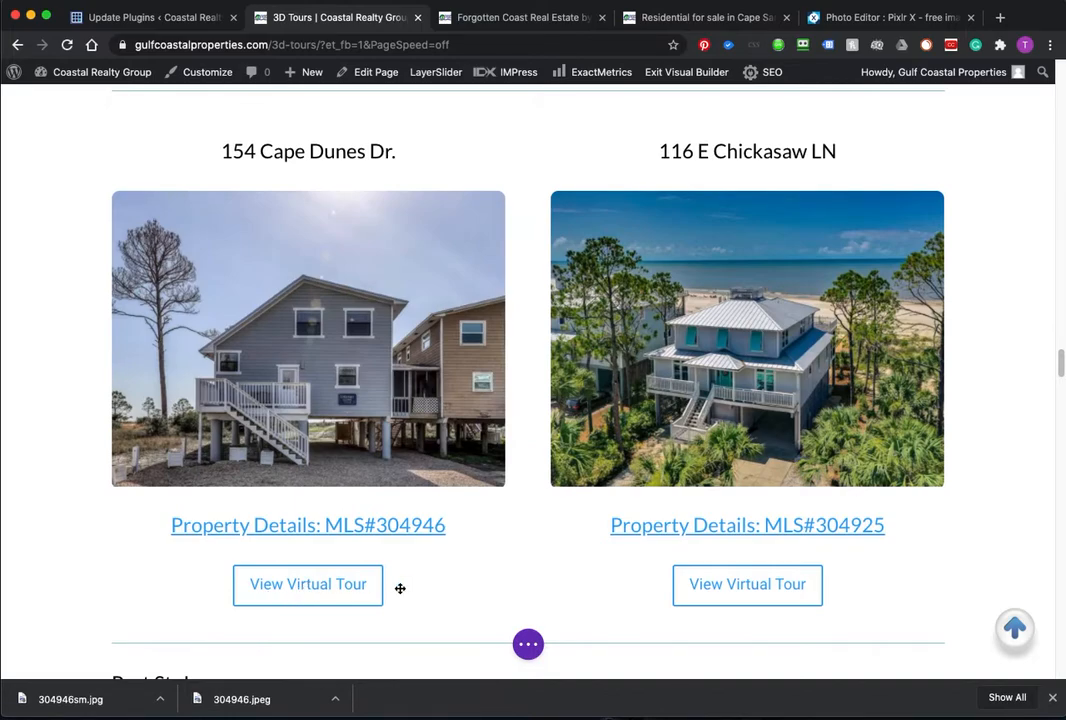
# Step: Point the Cape Dunes View Virtual Tour button to the Vacasa unit page, opening in a new tab
pyautogui.click(283, 572)
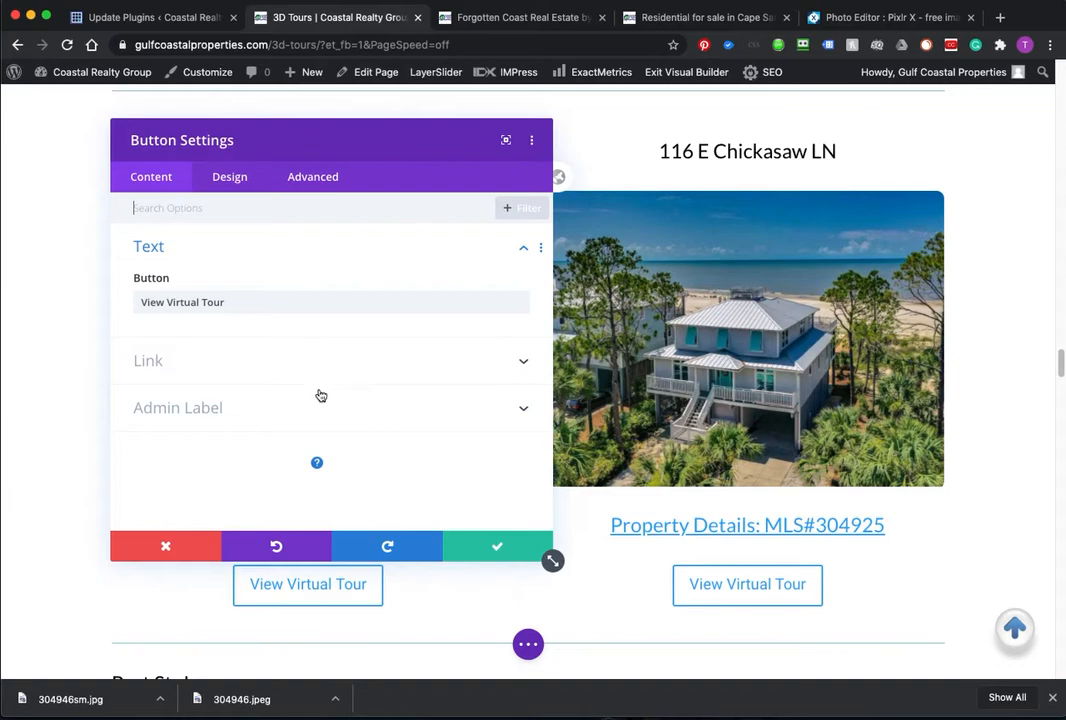
pyautogui.click(293, 362)
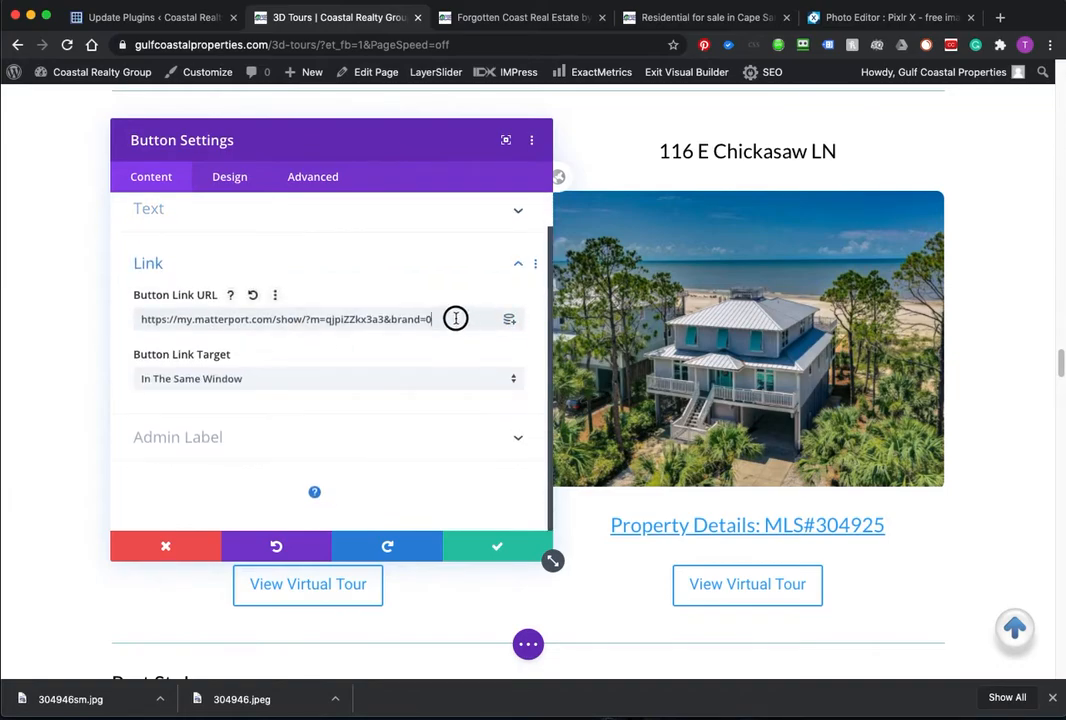
pyautogui.moveTo(455, 318); pyautogui.dragTo(38, 302)
pyautogui.write('https://www.vacasa.com/unit.php?UnitID=14368')
pyautogui.click(238, 380)
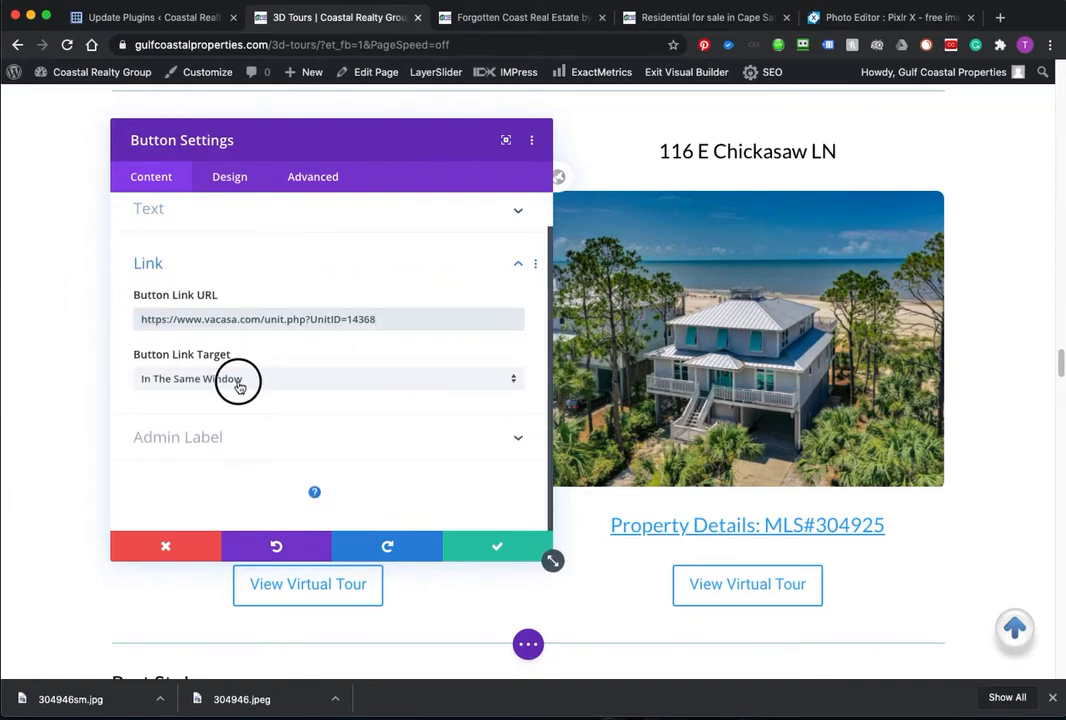
pyautogui.click(233, 419)
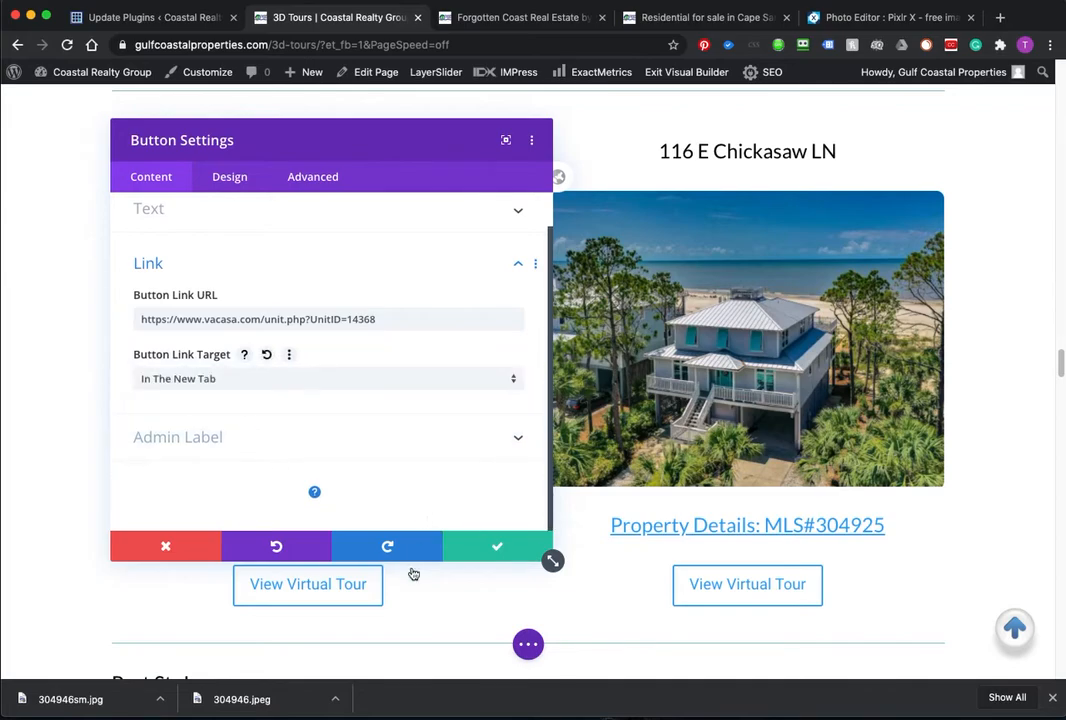
pyautogui.click(483, 548)
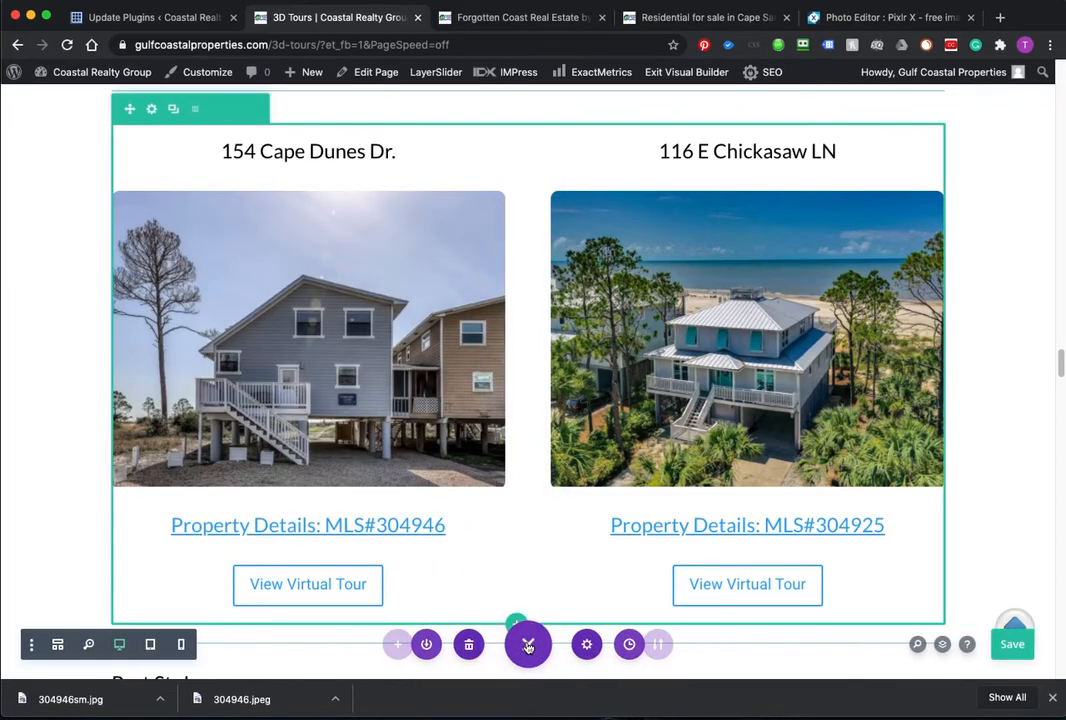
pyautogui.click(1004, 644)
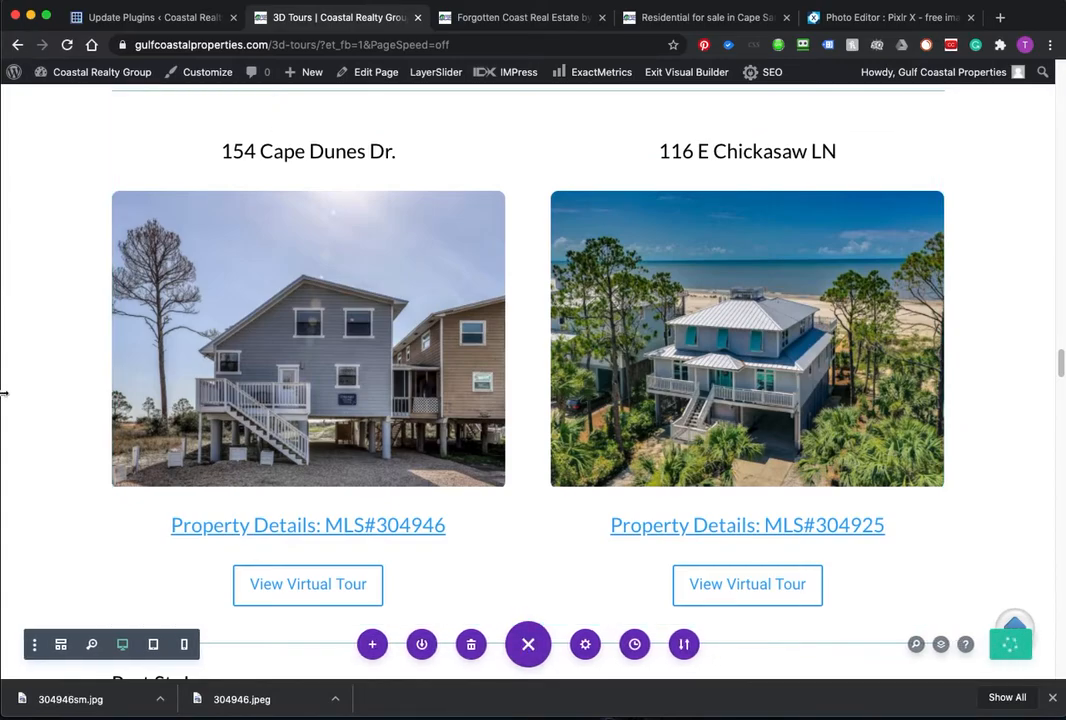
pyautogui.moveTo(0, 33); pyautogui.dragTo(0, 33)
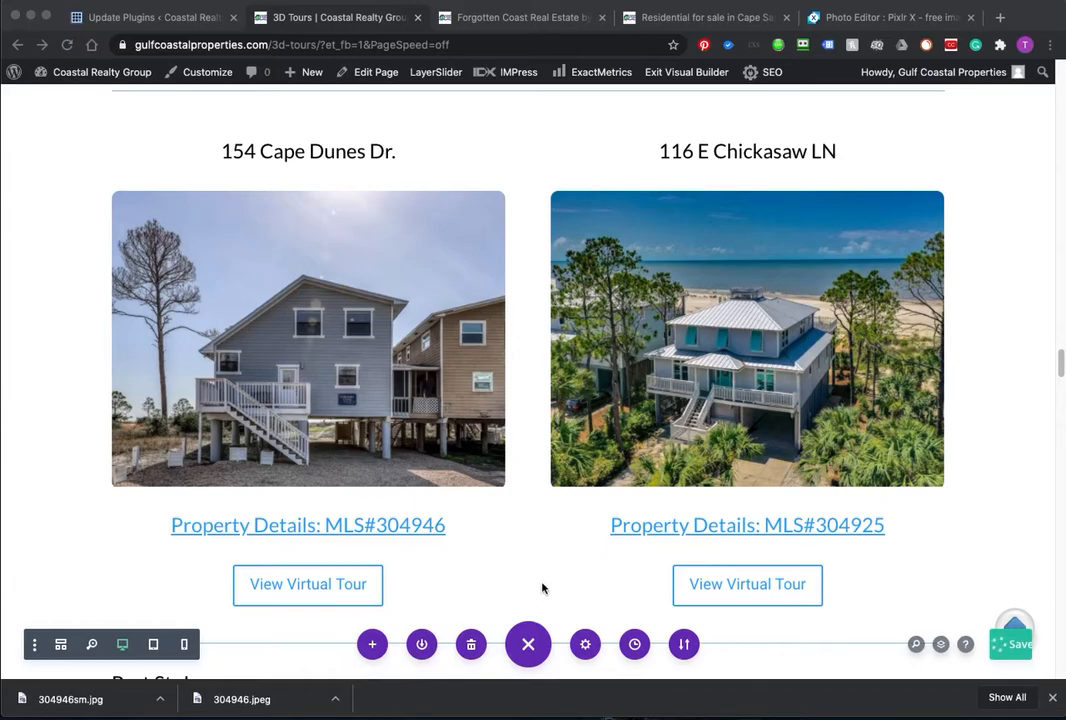
pyautogui.scroll(5, 557, 506)
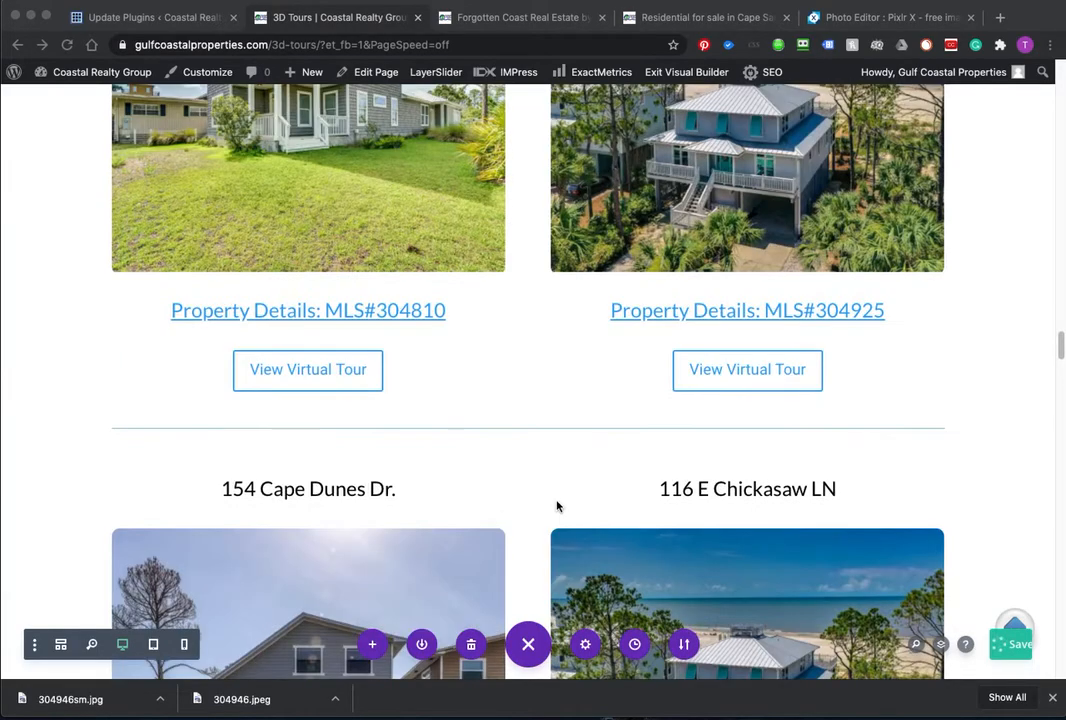
pyautogui.scroll(9, 557, 506)
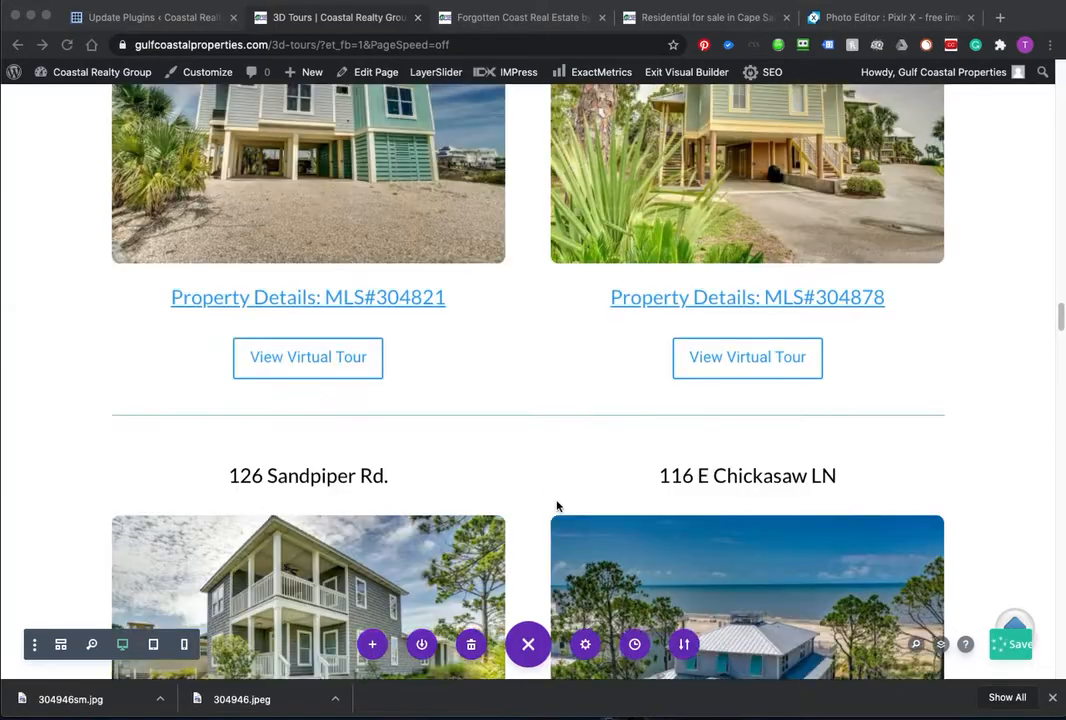
pyautogui.scroll(6, 557, 506)
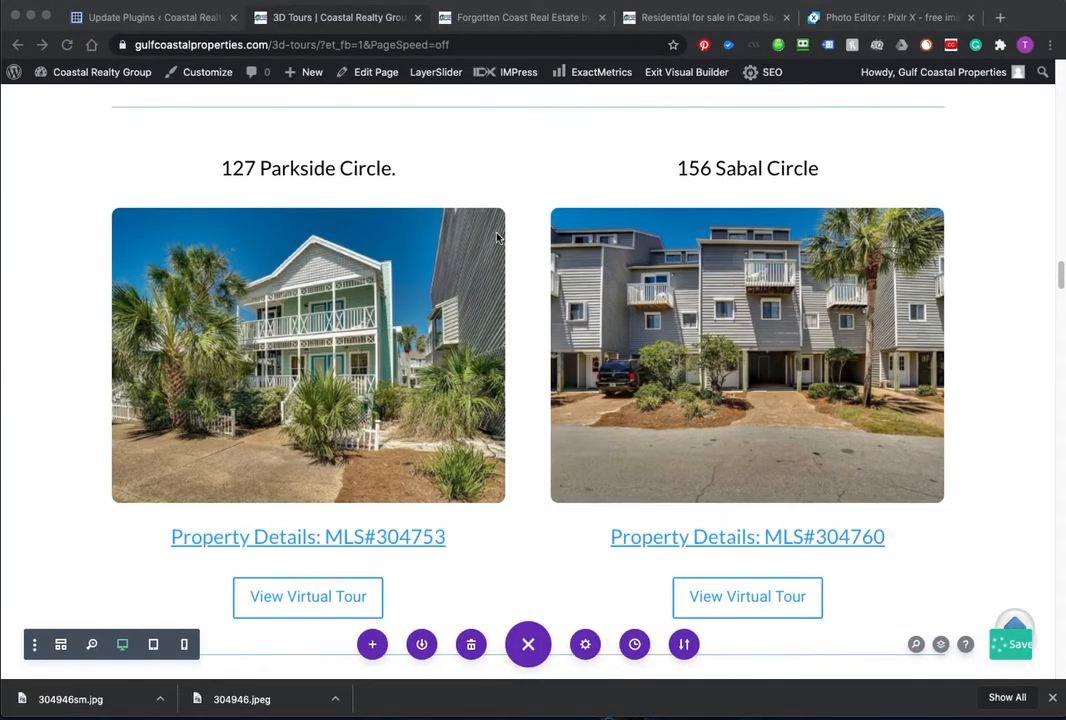
pyautogui.scroll(15, 497, 236)
pyautogui.scroll(11, 494, 305)
pyautogui.scroll(15, 492, 335)
pyautogui.scroll(6, 492, 335)
pyautogui.scroll(-9, 493, 334)
pyautogui.scroll(2, 495, 333)
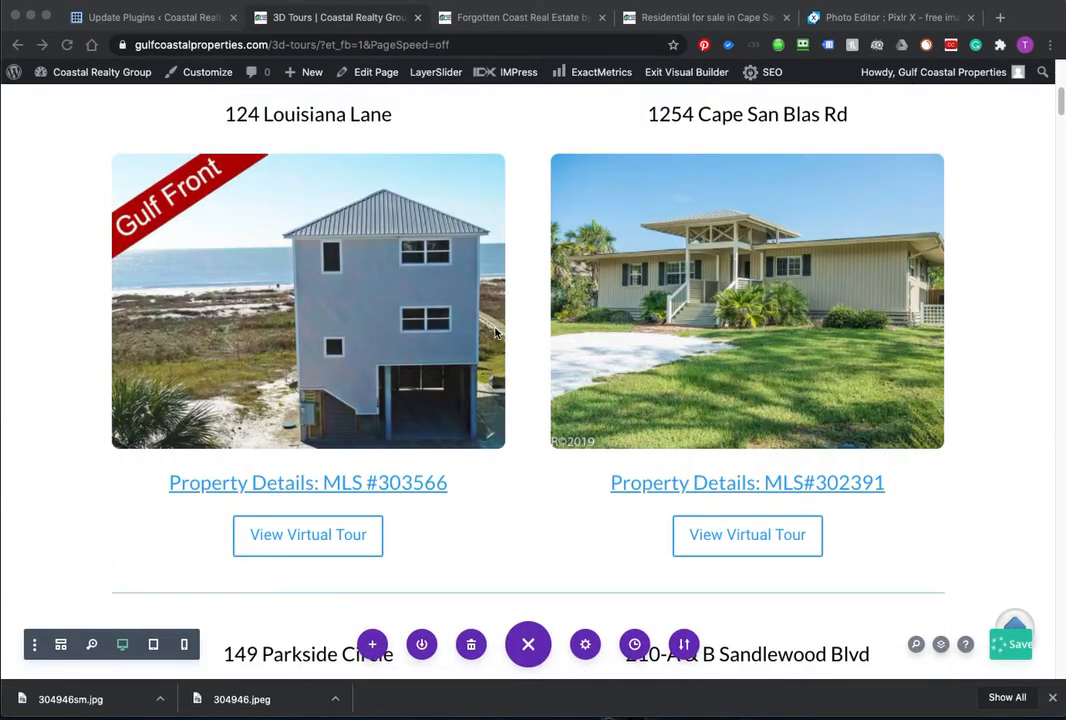
pyautogui.click(536, 314)
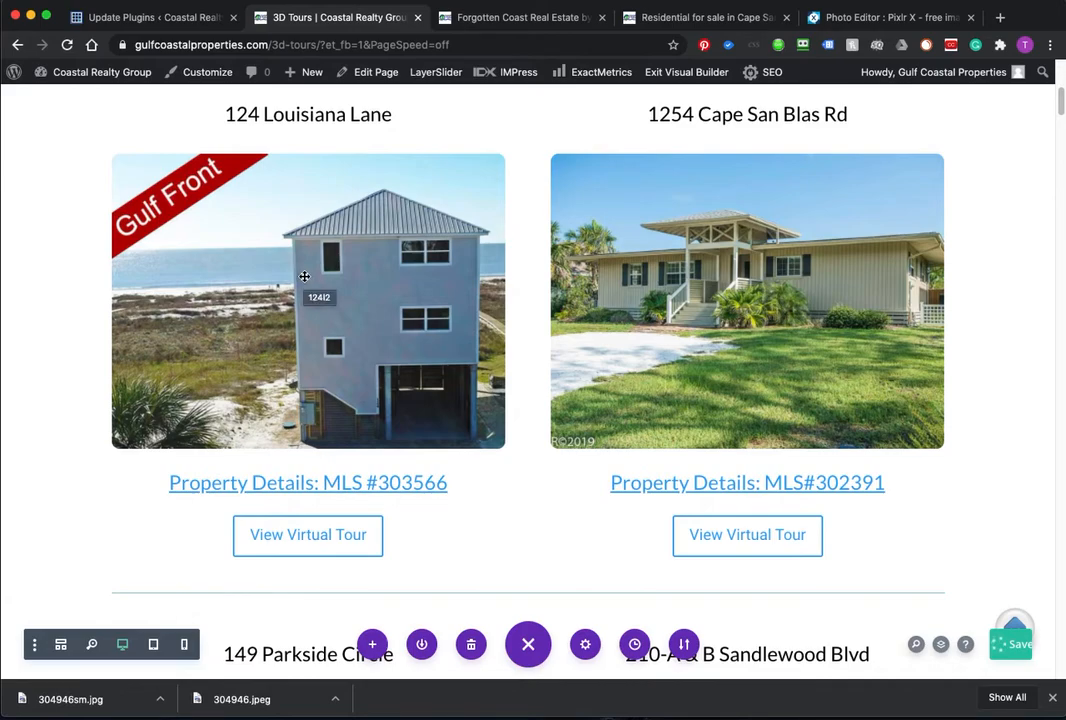
pyautogui.moveTo(304, 276)
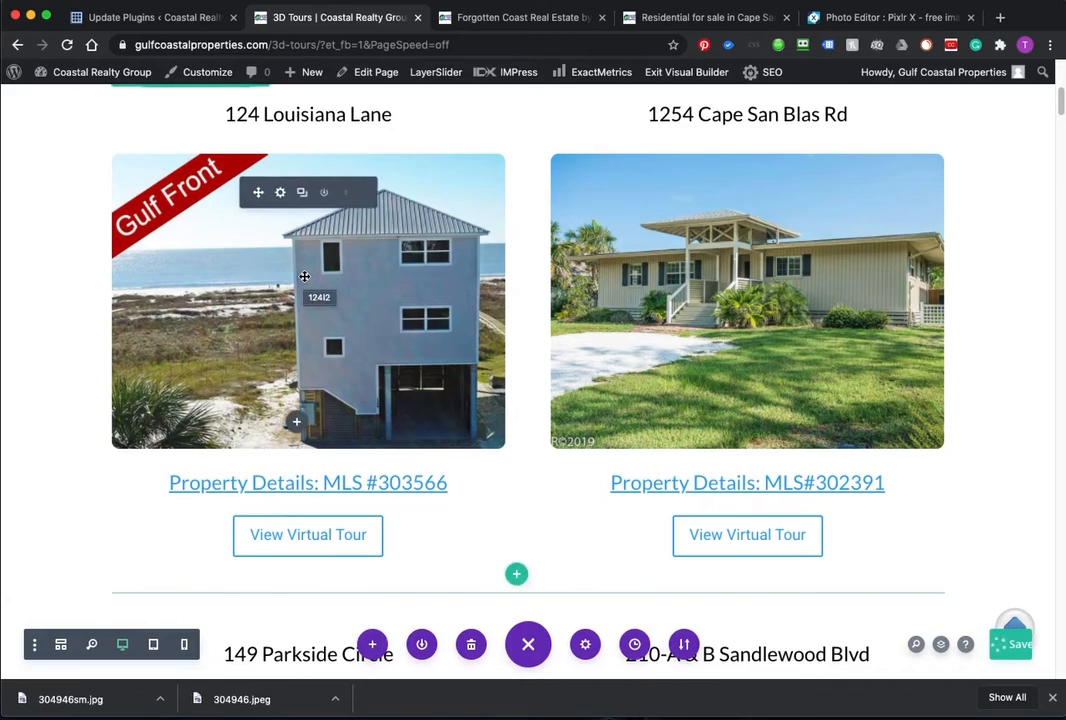
# Step: Copy the Louisiana Lane tour button's Matterport address and set the button to open in a new tab
pyautogui.click(280, 193)
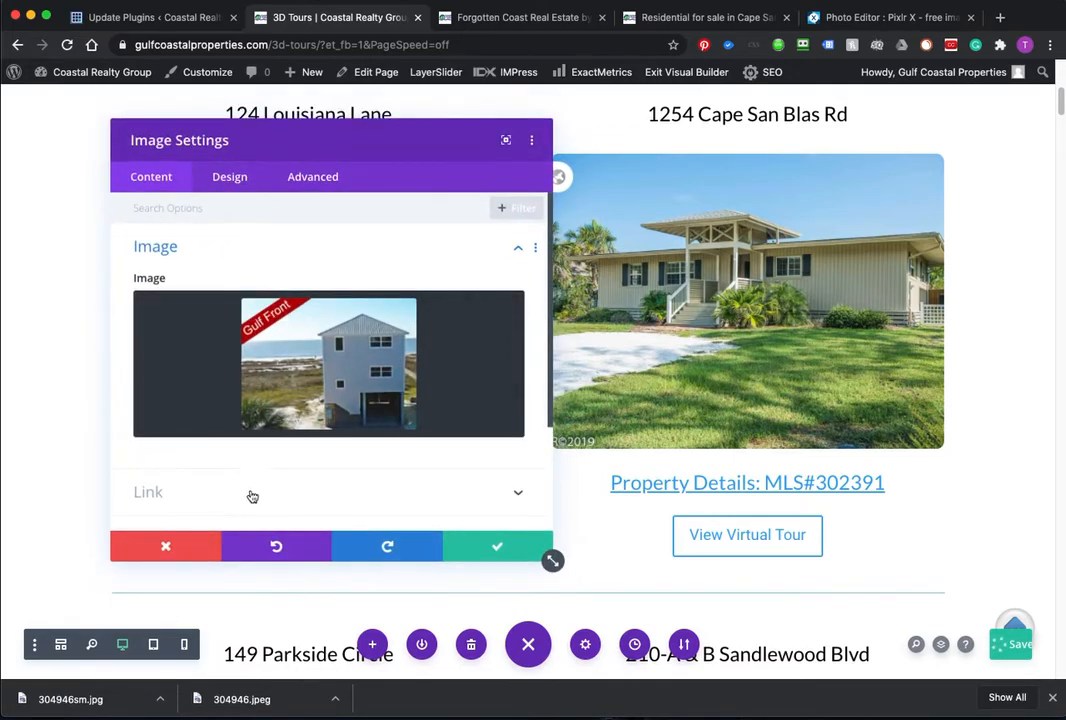
pyautogui.click(250, 494)
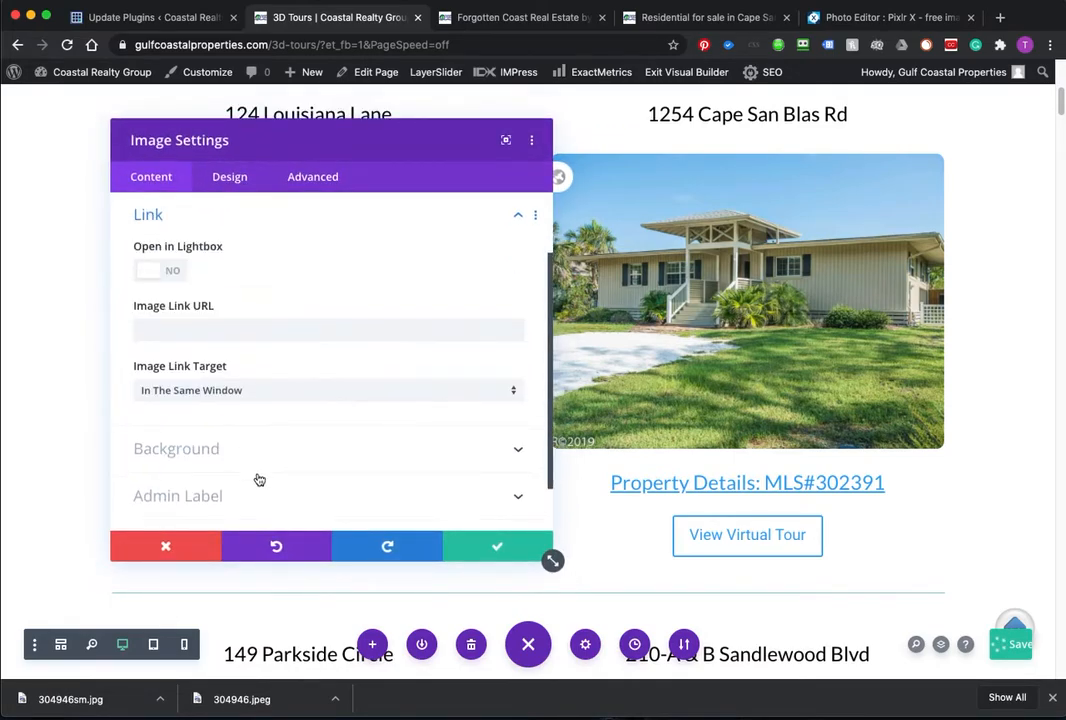
pyautogui.click(178, 553)
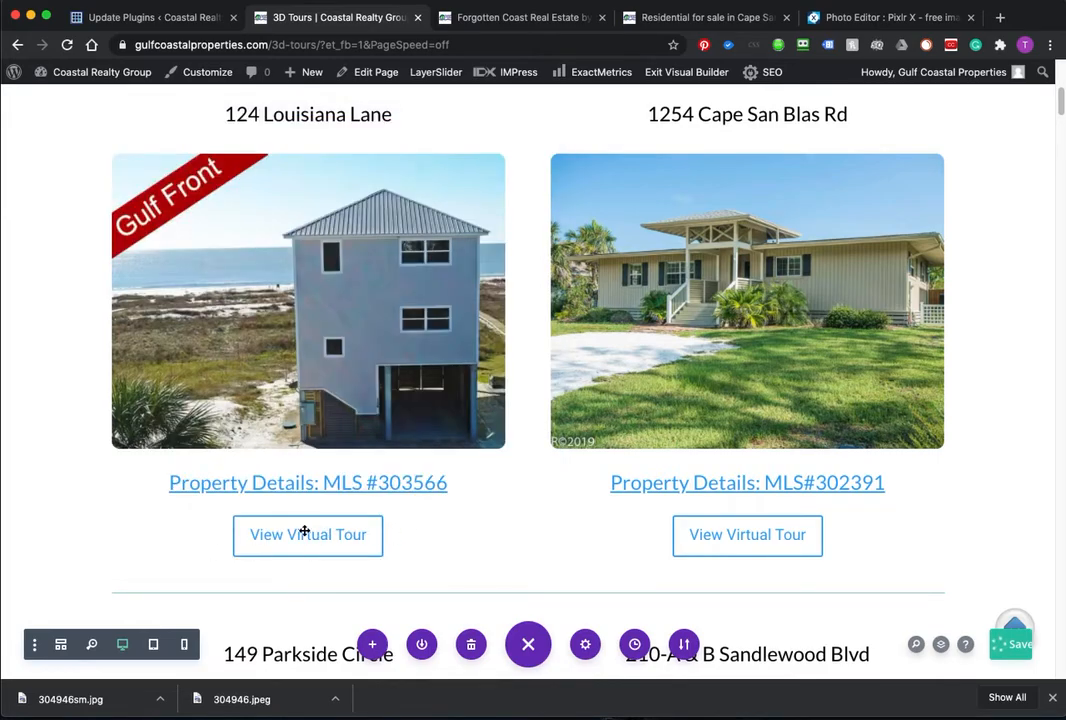
pyautogui.moveTo(362, 508)
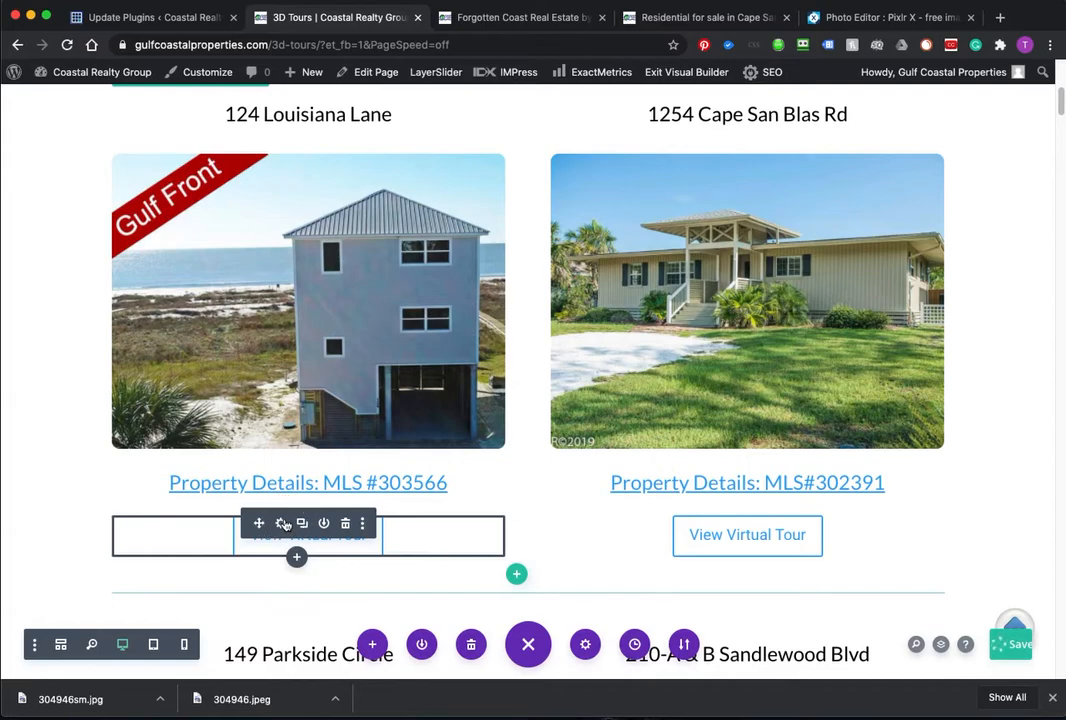
pyautogui.click(284, 524)
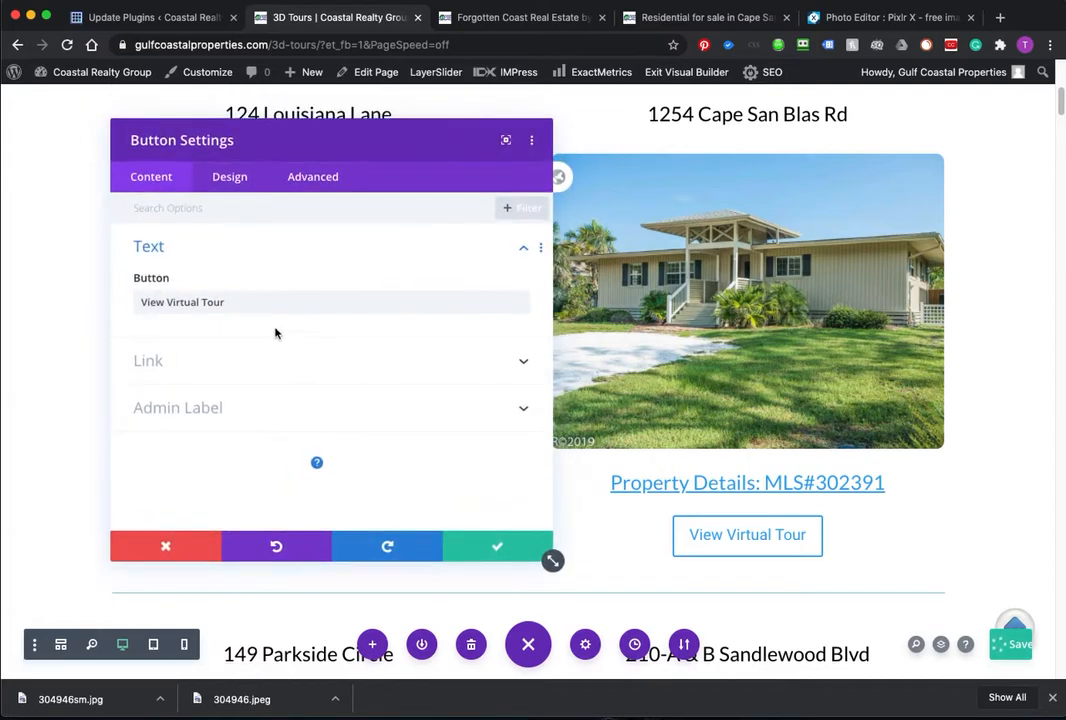
pyautogui.click(274, 362)
pyautogui.moveTo(437, 319); pyautogui.dragTo(135, 311)
pyautogui.press('super+c')
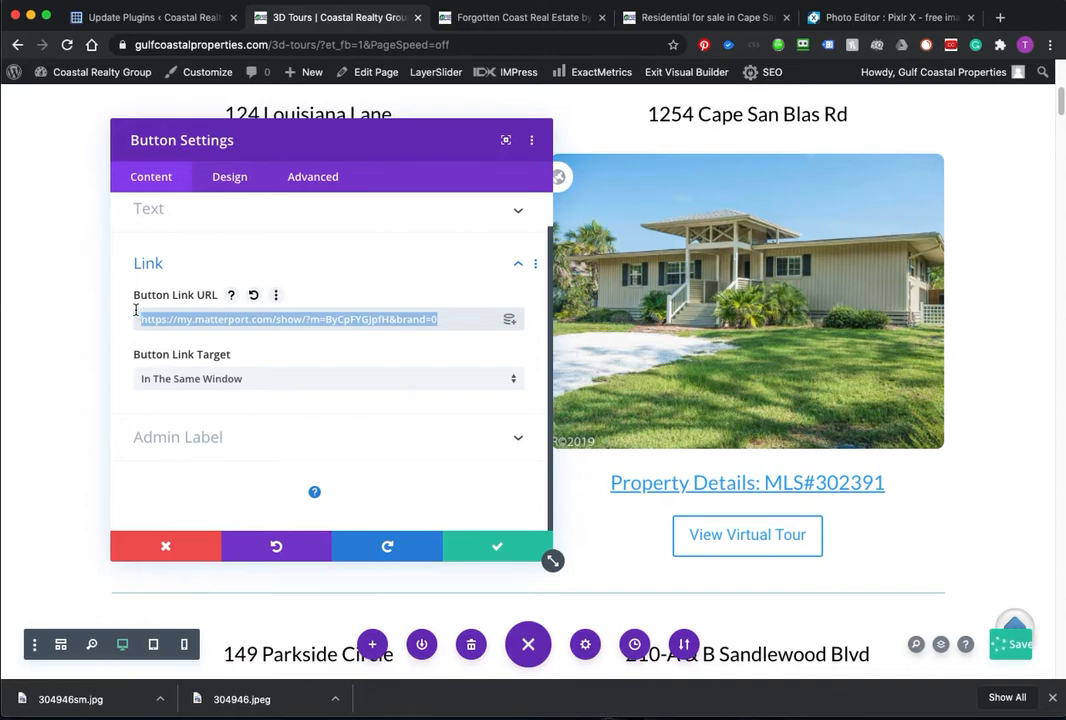
pyautogui.click(181, 378)
pyautogui.click(190, 421)
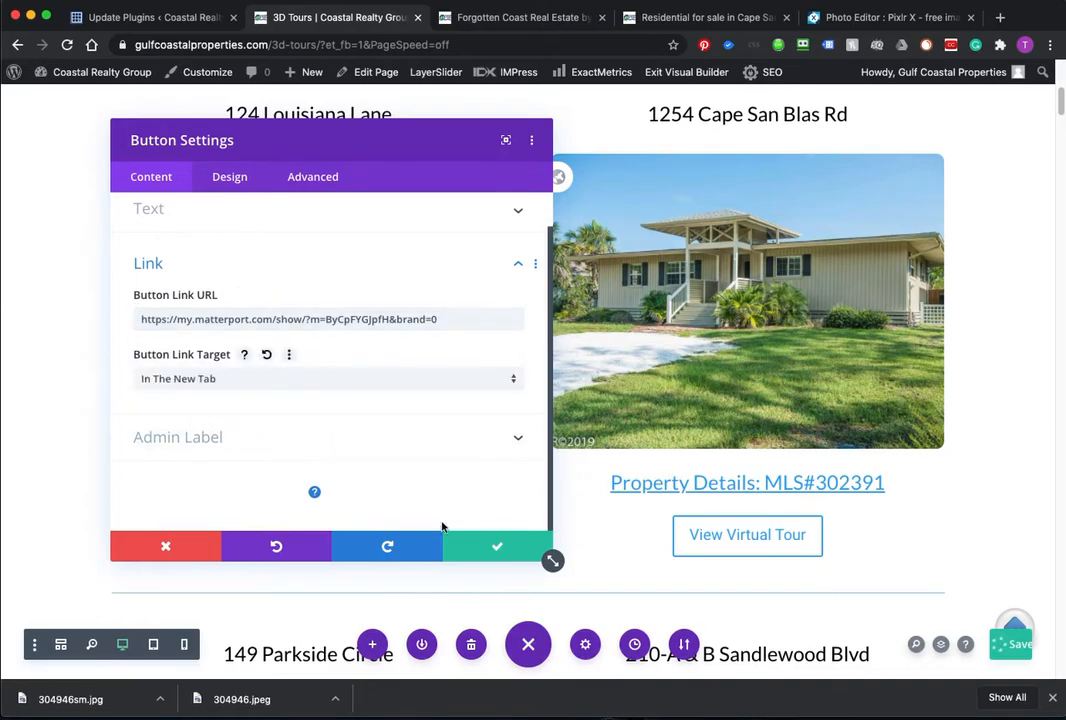
pyautogui.click(504, 546)
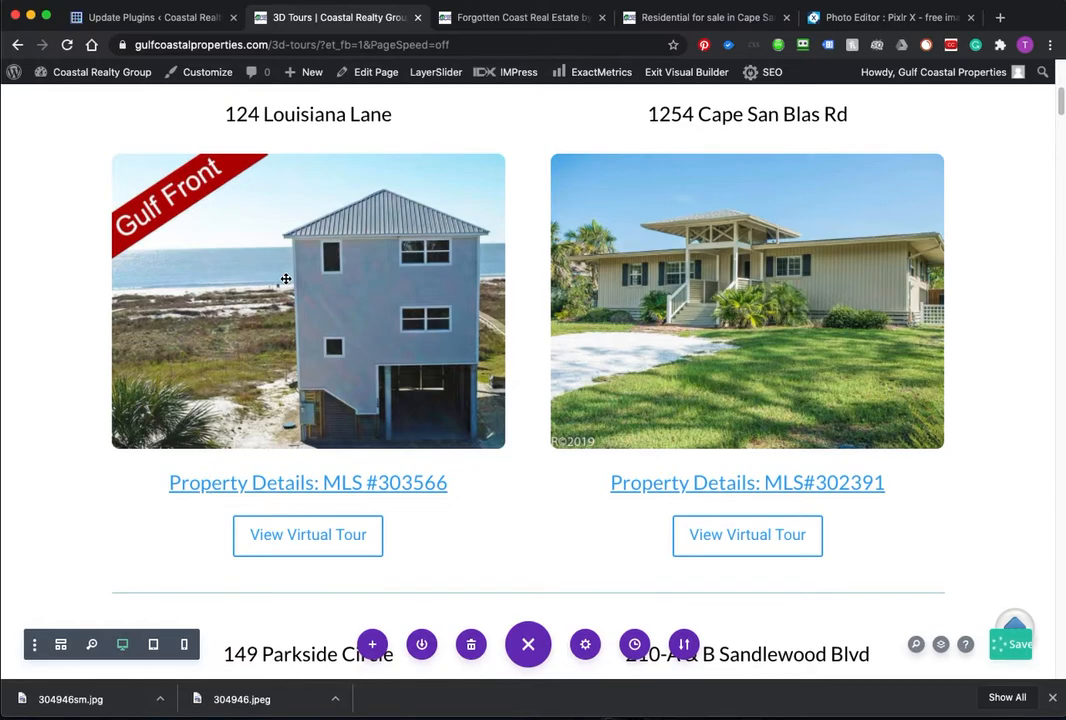
# Step: Paste the Matterport address as the Louisiana Lane photo link, opening in a new tab
pyautogui.moveTo(312, 240)
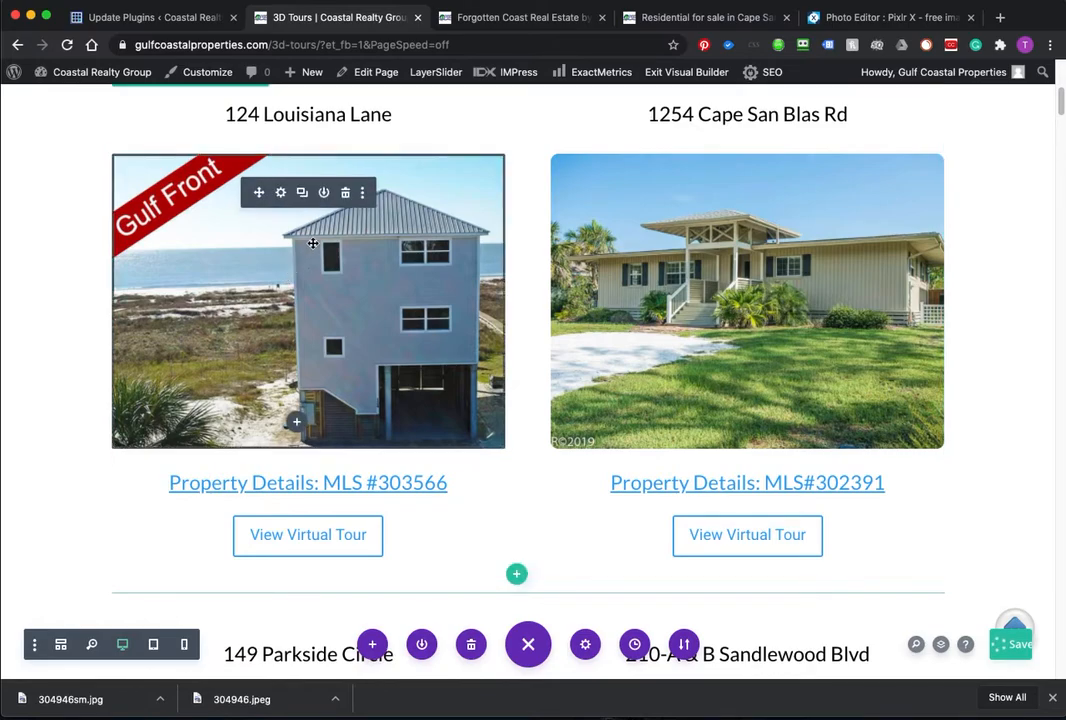
pyautogui.click(281, 195)
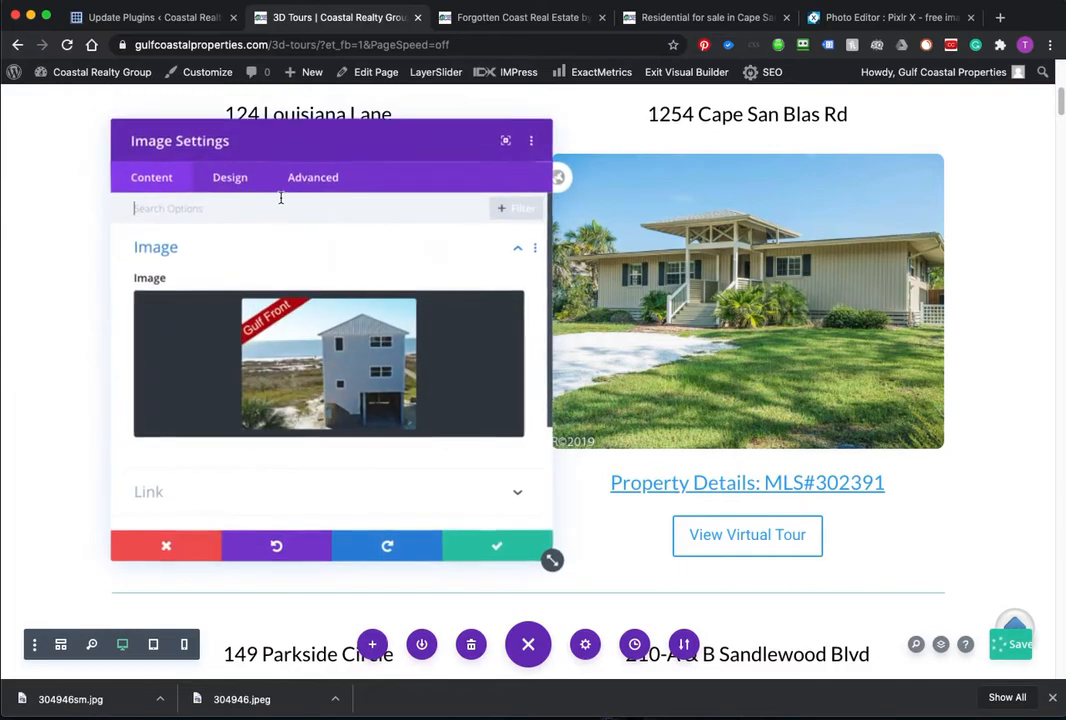
pyautogui.click(262, 490)
pyautogui.click(297, 330)
pyautogui.press('super+v')
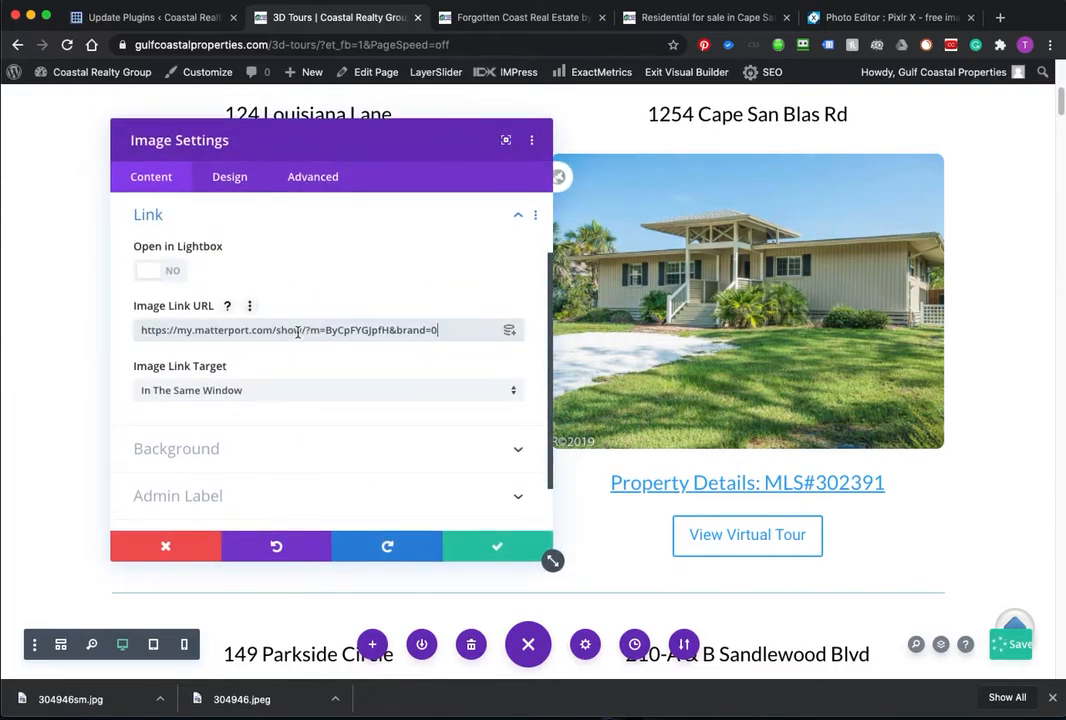
pyautogui.click(288, 399)
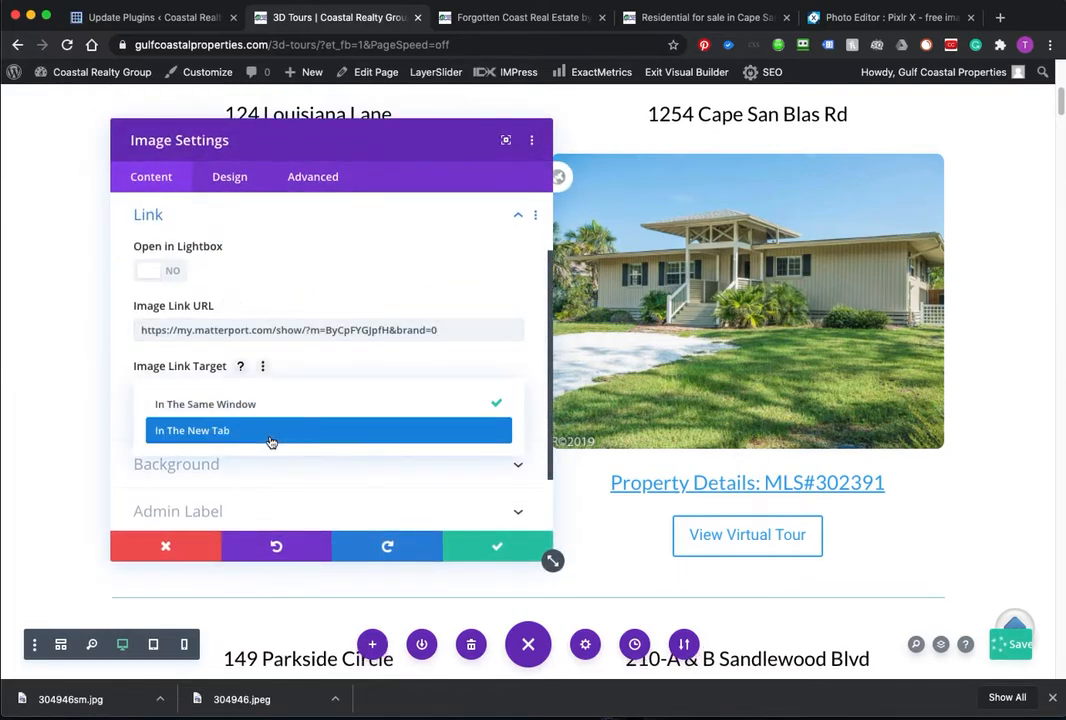
pyautogui.click(269, 433)
pyautogui.click(497, 550)
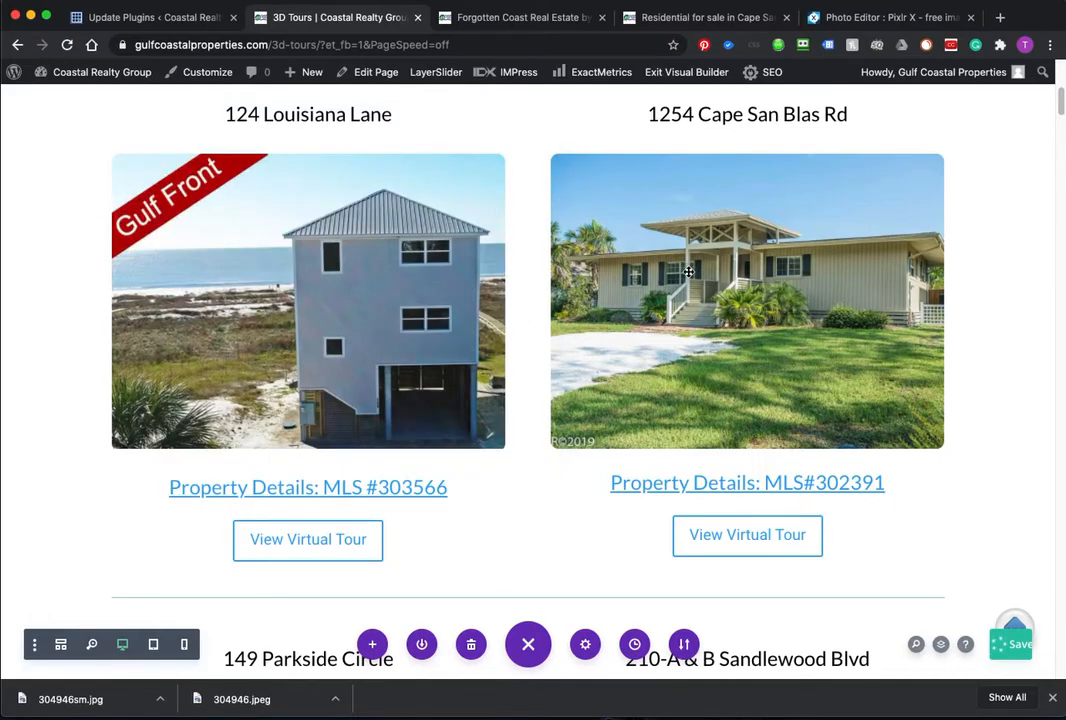
pyautogui.moveTo(739, 536)
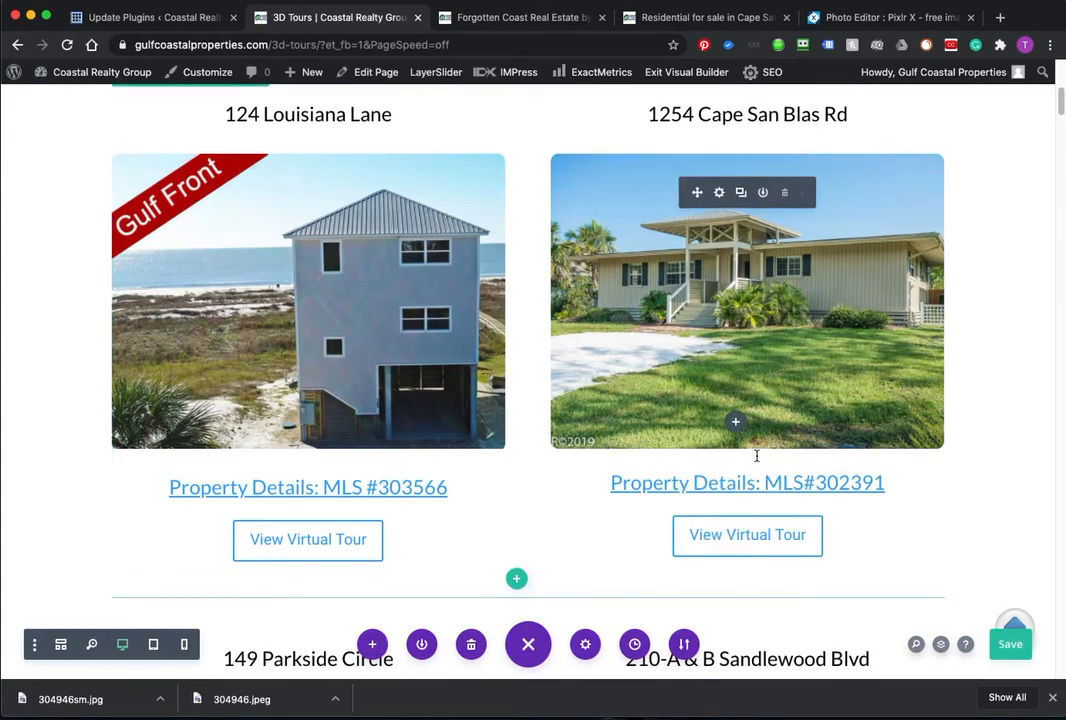
# Step: Save the 3D Tours page and scroll down to review the MLS#304946 Cape Dunes row
pyautogui.click(1005, 642)
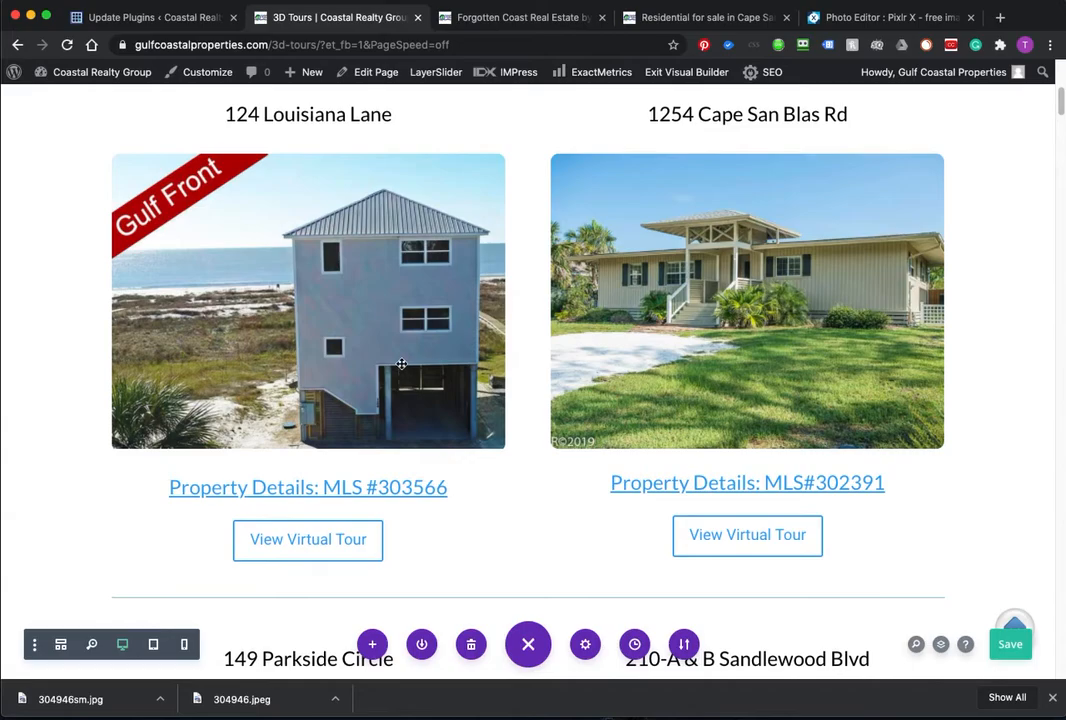
pyautogui.scroll(3, 401, 364)
pyautogui.scroll(-3, 405, 370)
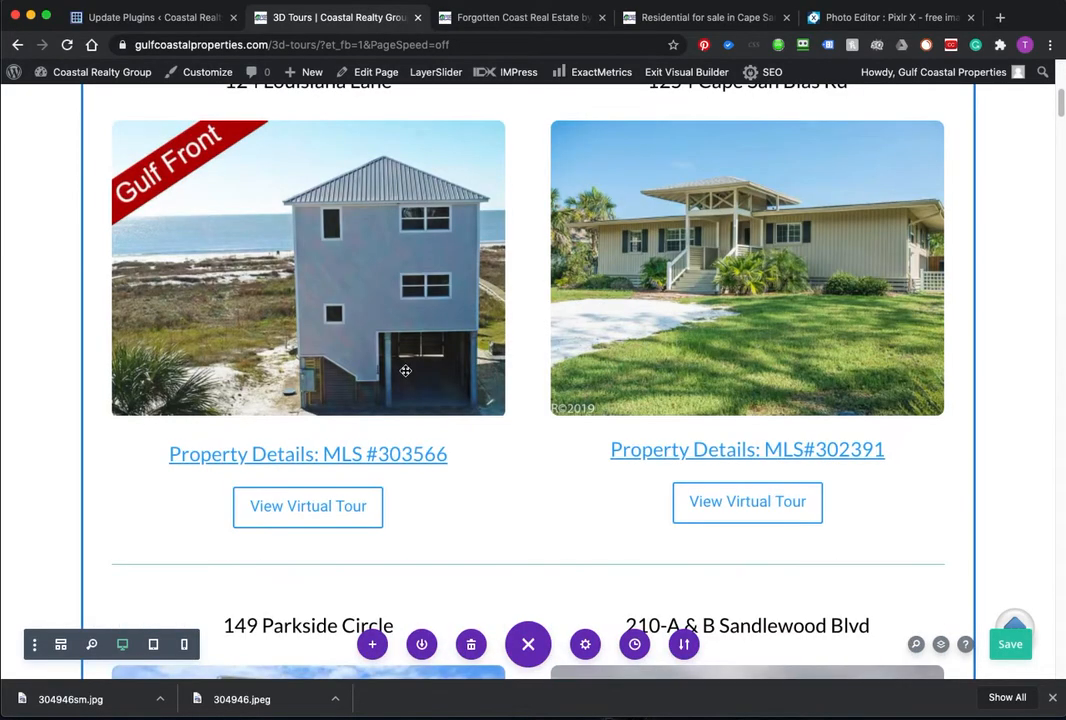
pyautogui.scroll(-18, 405, 371)
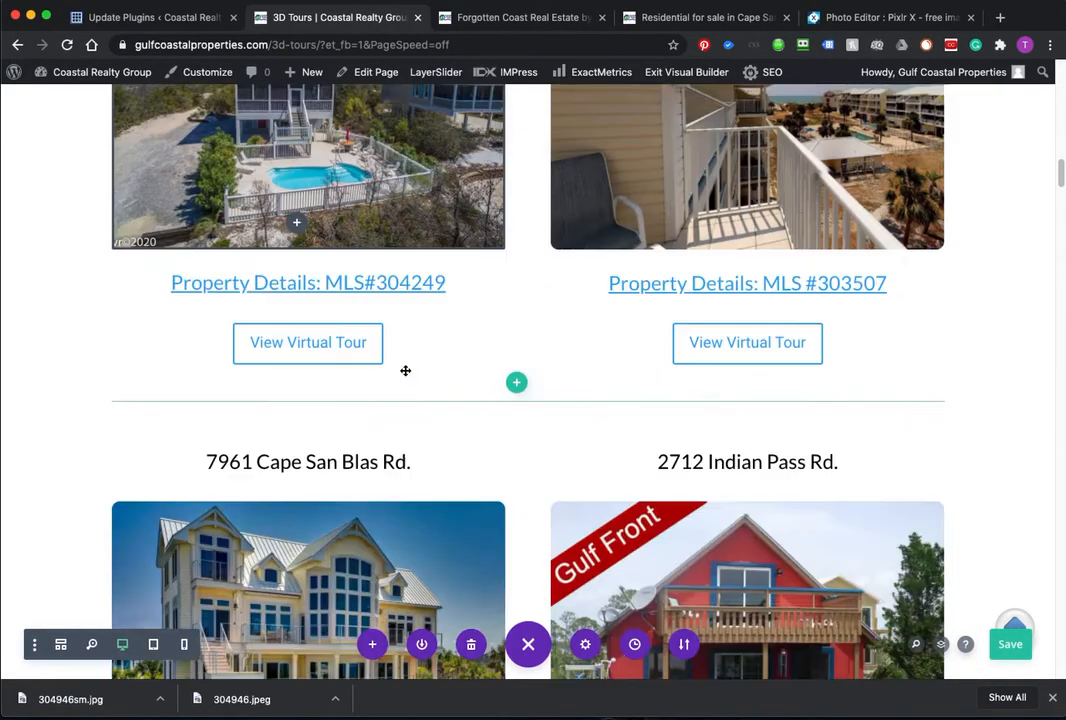
pyautogui.scroll(-20, 405, 371)
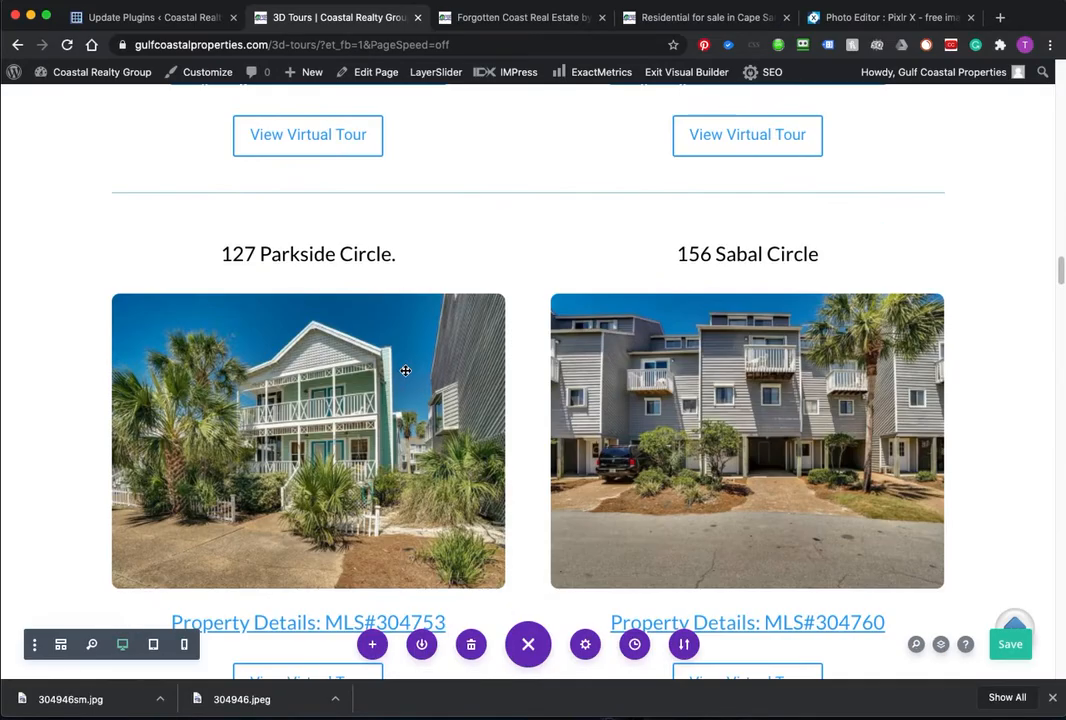
pyautogui.scroll(-4, 405, 371)
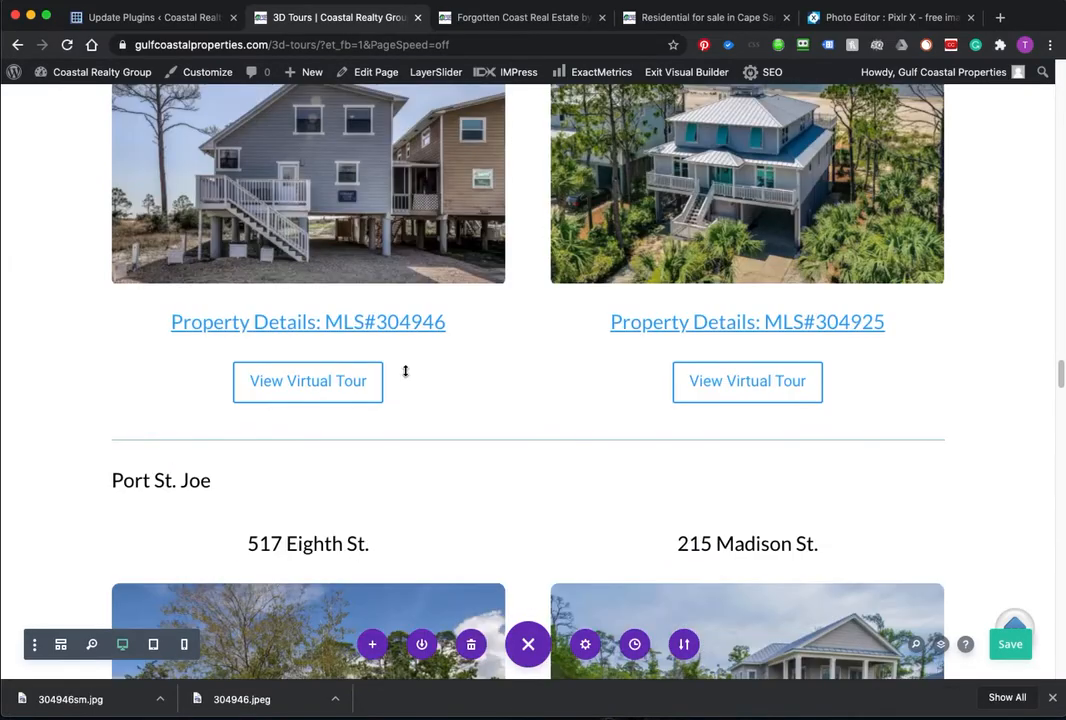